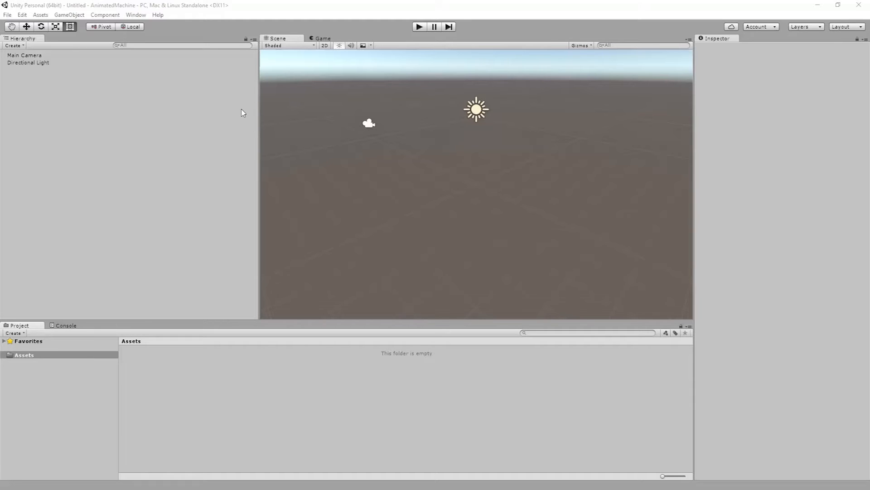
# Add a cylinder to the scene and reset its transform
pyautogui.keyDown('alt'); pyautogui.moveTo(375, 164); pyautogui.dragTo(408, 163); pyautogui.keyUp('alt')
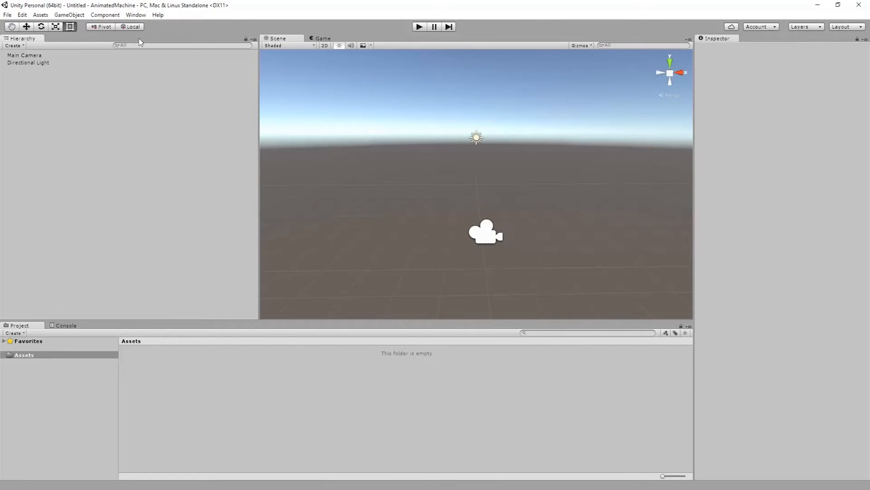
pyautogui.click(69, 15)
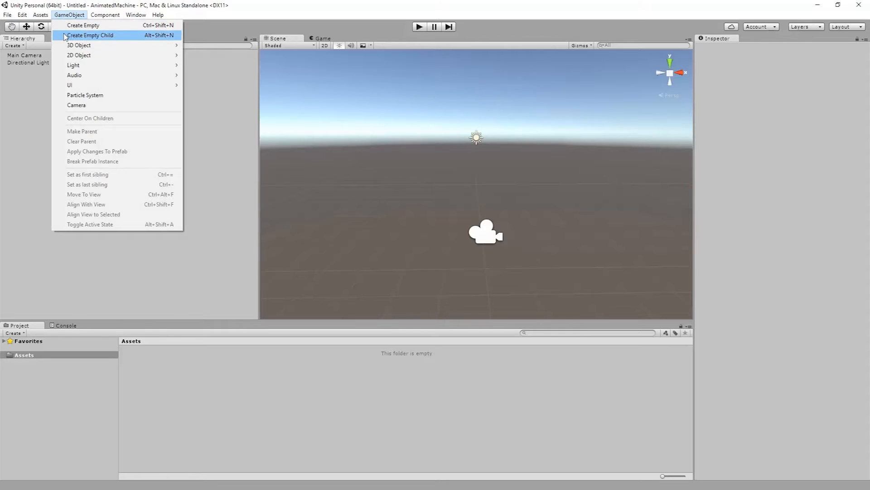
pyautogui.moveTo(86, 46)
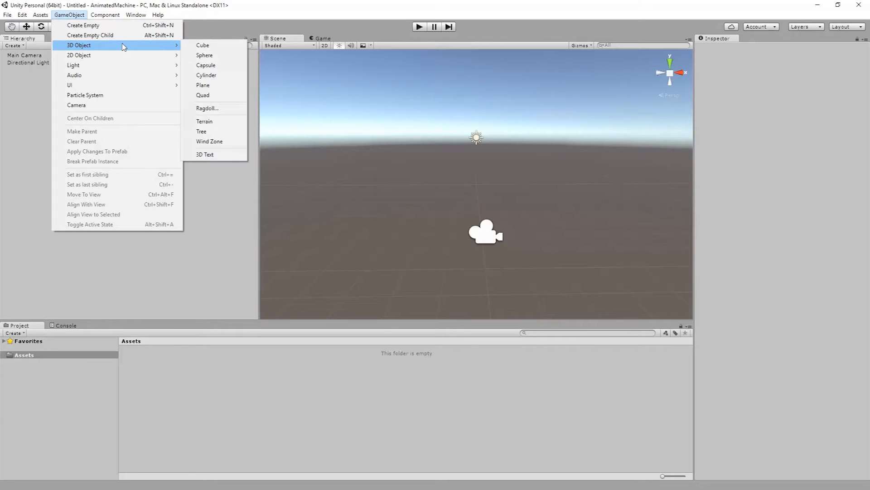
pyautogui.click(208, 75)
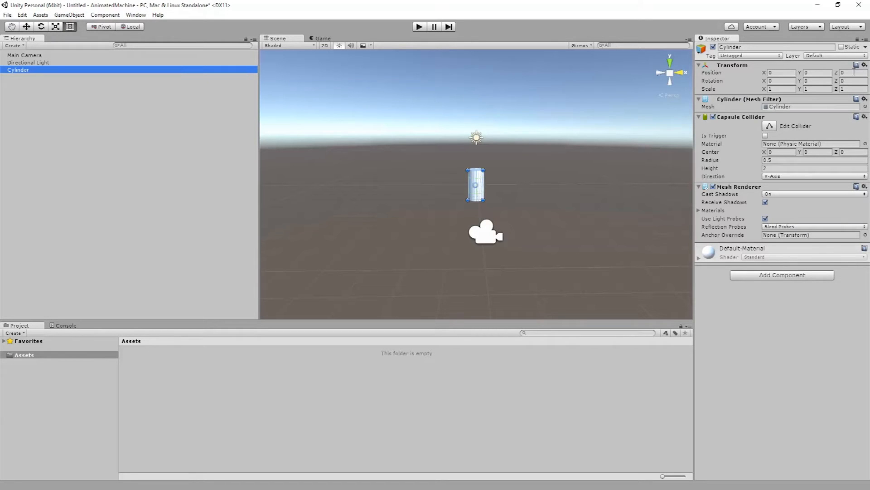
pyautogui.rightClick(737, 67)
pyautogui.click(763, 71)
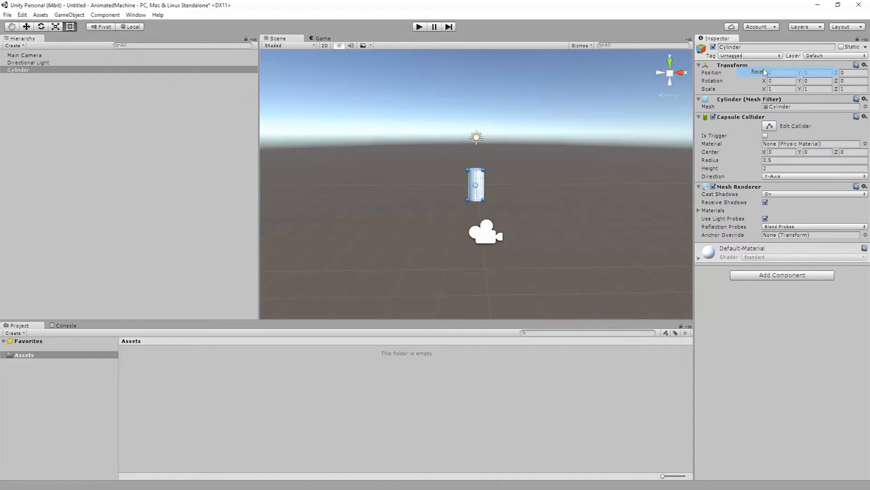
pyautogui.keyDown('alt'); pyautogui.moveTo(452, 185); pyautogui.dragTo(623, 185); pyautogui.keyUp('alt')
pyautogui.keyDown('alt'); pyautogui.moveTo(451, 190); pyautogui.dragTo(610, 187, button='right'); pyautogui.keyUp('alt')
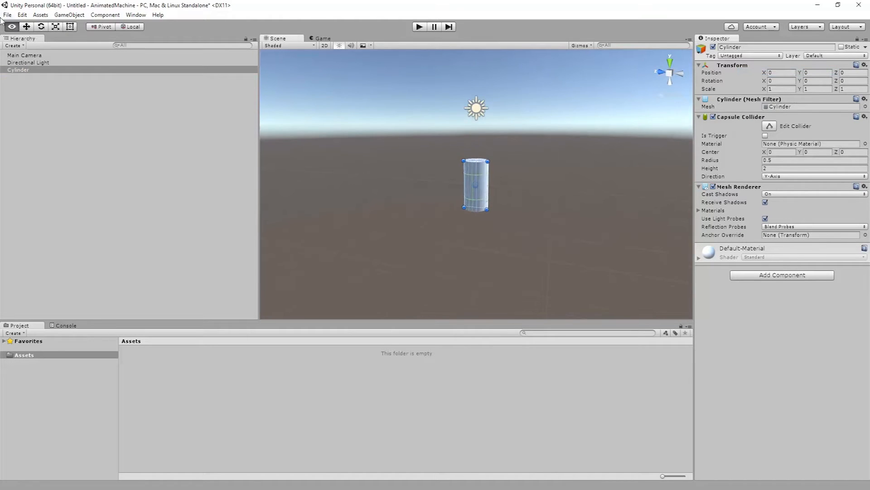
pyautogui.click(41, 26)
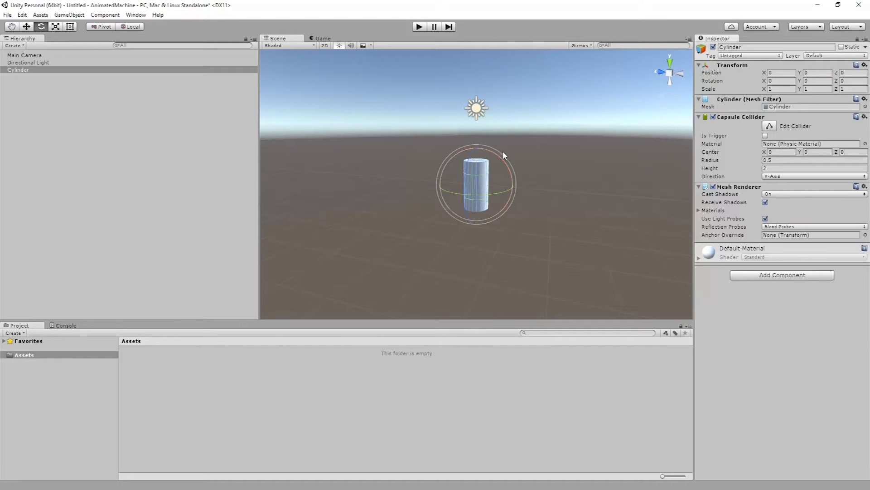
pyautogui.keyDown('alt'); pyautogui.moveTo(498, 165); pyautogui.dragTo(531, 174); pyautogui.keyUp('alt')
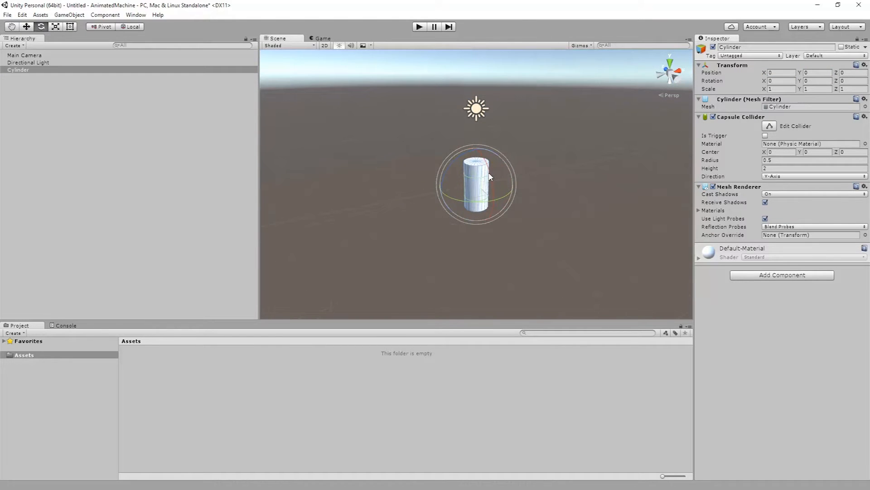
pyautogui.moveTo(490, 176); pyautogui.dragTo(492, 204)
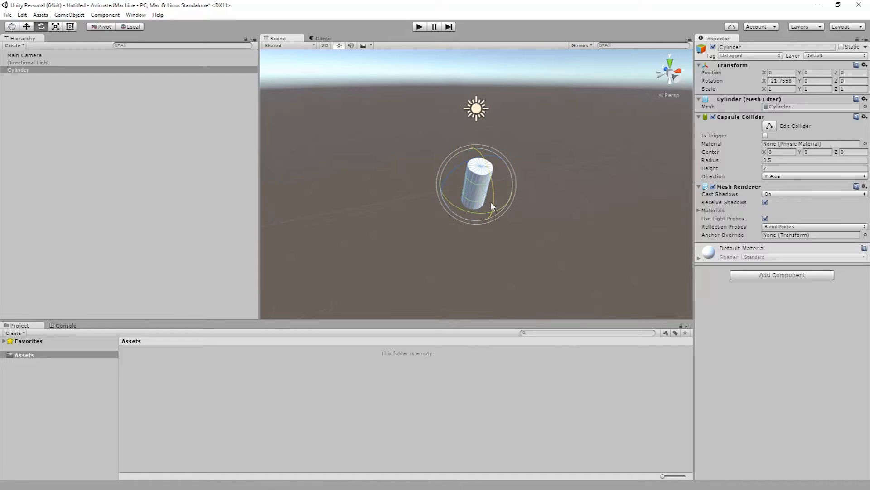
pyautogui.hotkey('ctrl', 'z')
# Set the cylinder's X rotation to 90 and its scale to X 2, Y 0.5, Z 2
pyautogui.click(782, 81)
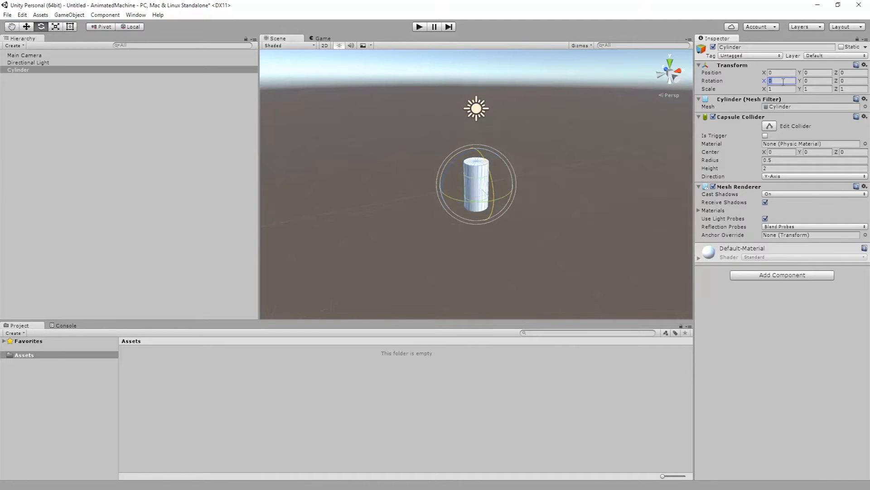
pyautogui.write('90')
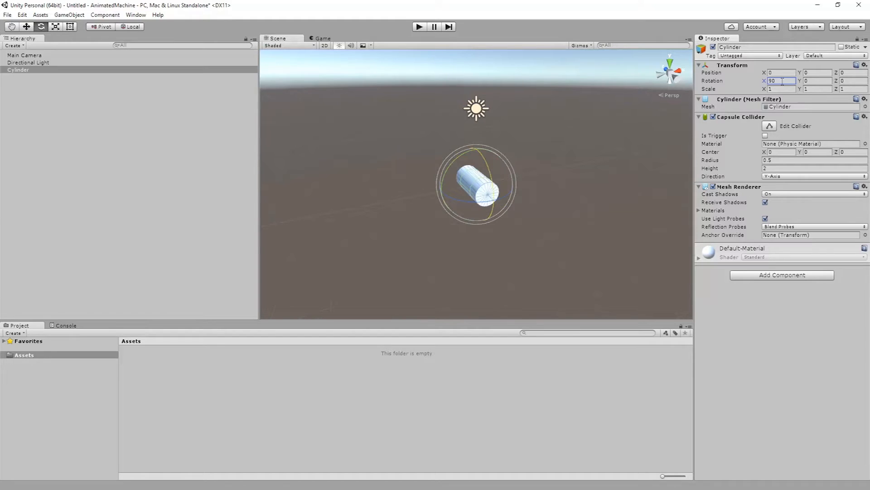
pyautogui.click(55, 26)
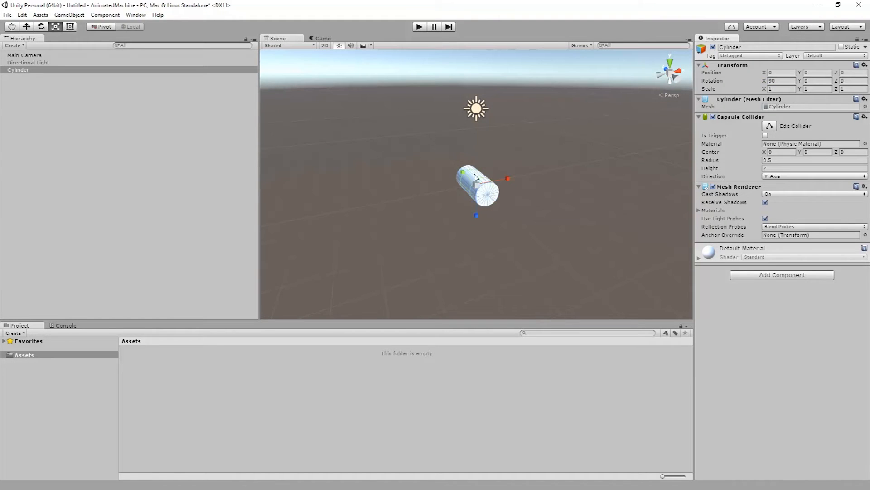
pyautogui.moveTo(476, 185); pyautogui.dragTo(471, 139)
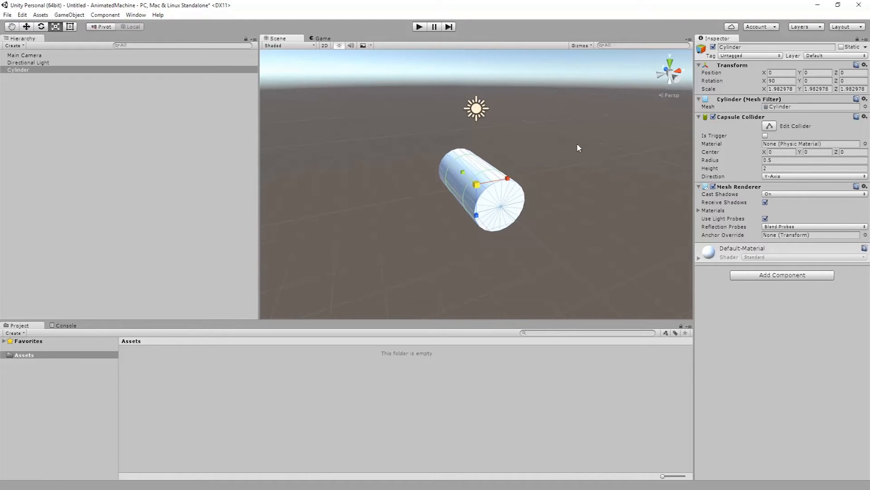
pyautogui.click(783, 89)
pyautogui.write('2')
pyautogui.moveTo(463, 172); pyautogui.dragTo(477, 184)
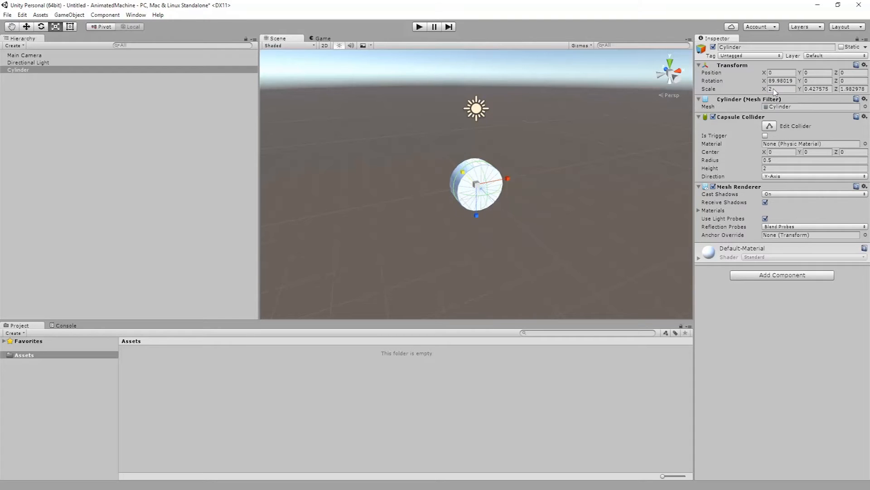
pyautogui.click(825, 89)
pyautogui.write('0.5')
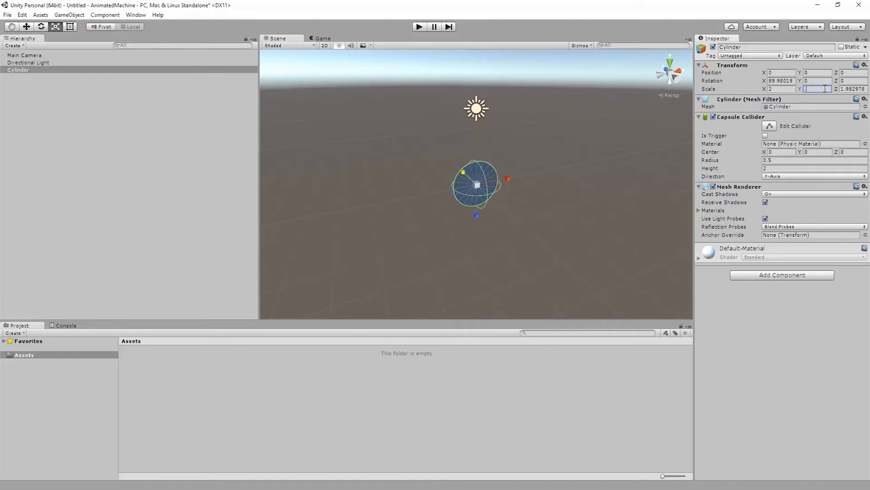
pyautogui.click(853, 89)
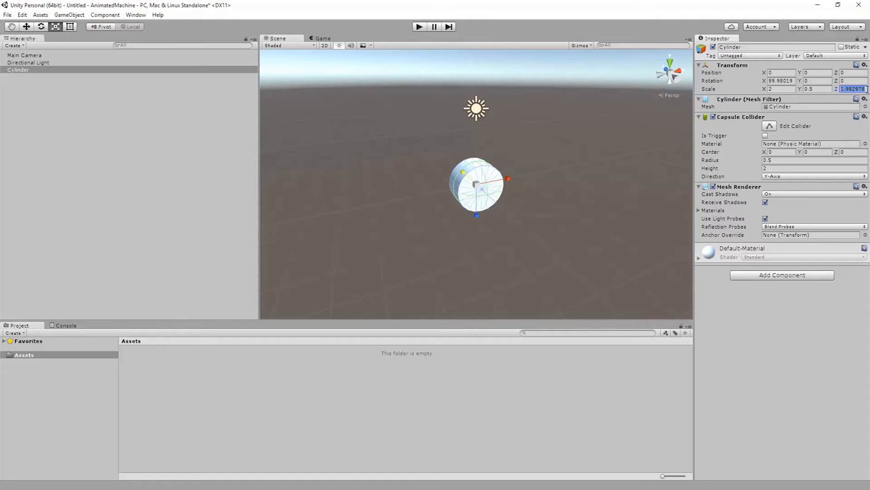
pyautogui.write('2')
# Add a cube and move it up to Y position 1.15 so it protrudes above the cylinder
pyautogui.keyDown('alt'); pyautogui.moveTo(410, 189); pyautogui.dragTo(439, 163); pyautogui.keyUp('alt')
pyautogui.click(64, 15)
pyautogui.moveTo(103, 49)
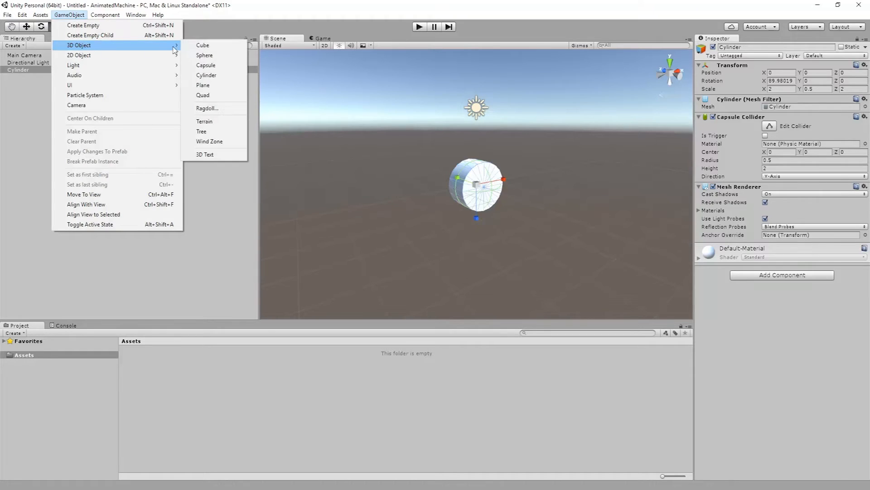
pyautogui.click(202, 45)
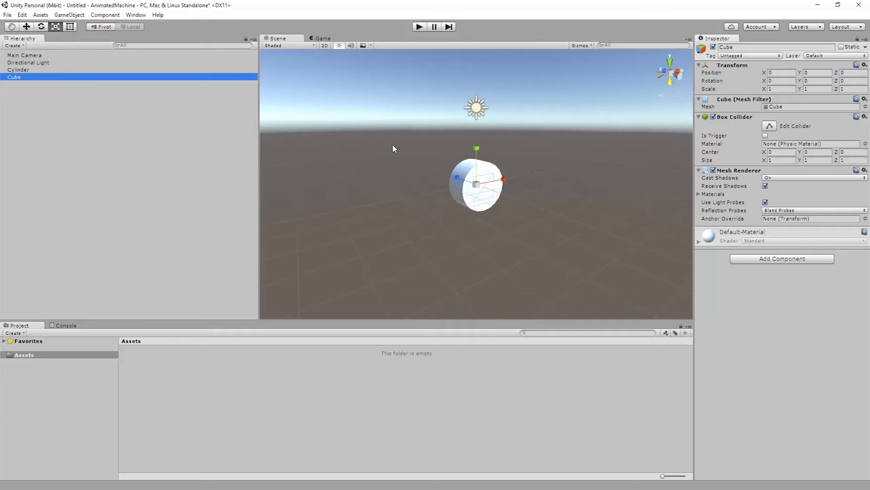
pyautogui.click(27, 28)
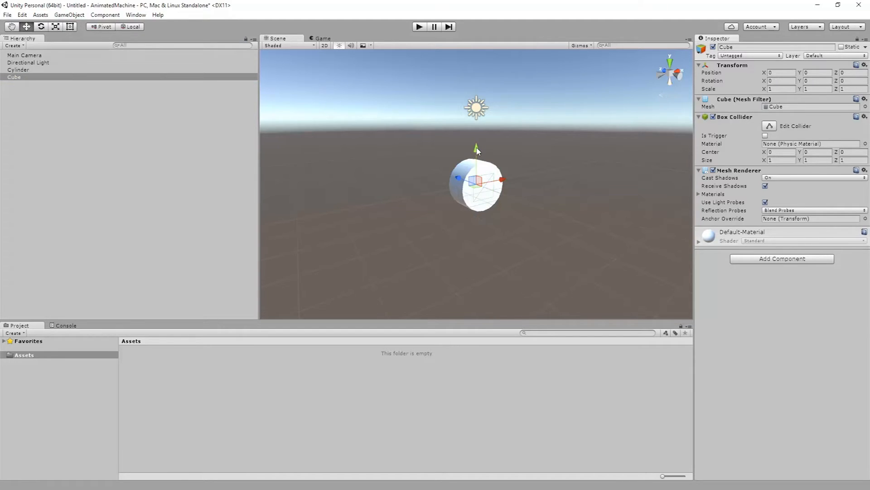
pyautogui.moveTo(476, 150); pyautogui.dragTo(470, 121)
# Set the cube's X scale to 0.8
pyautogui.keyDown('alt'); pyautogui.moveTo(498, 186); pyautogui.dragTo(457, 176); pyautogui.keyUp('alt')
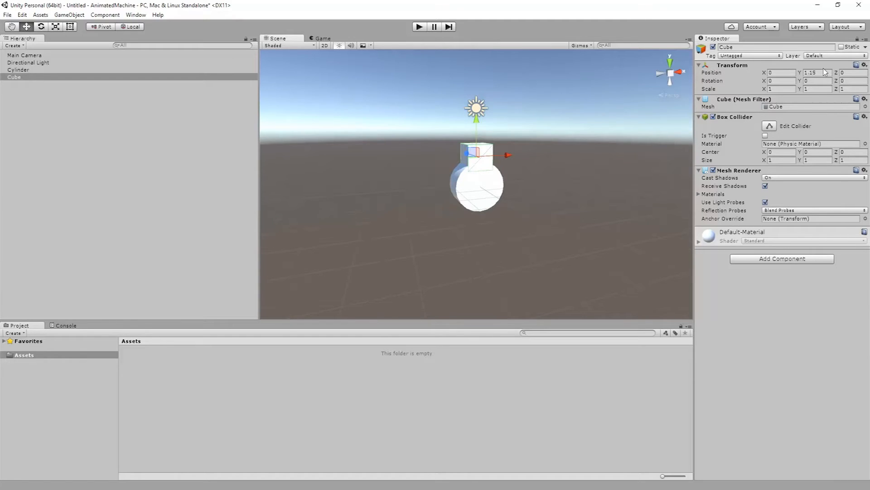
pyautogui.click(780, 89)
pyautogui.write('0.8')
pyautogui.press('Tab')
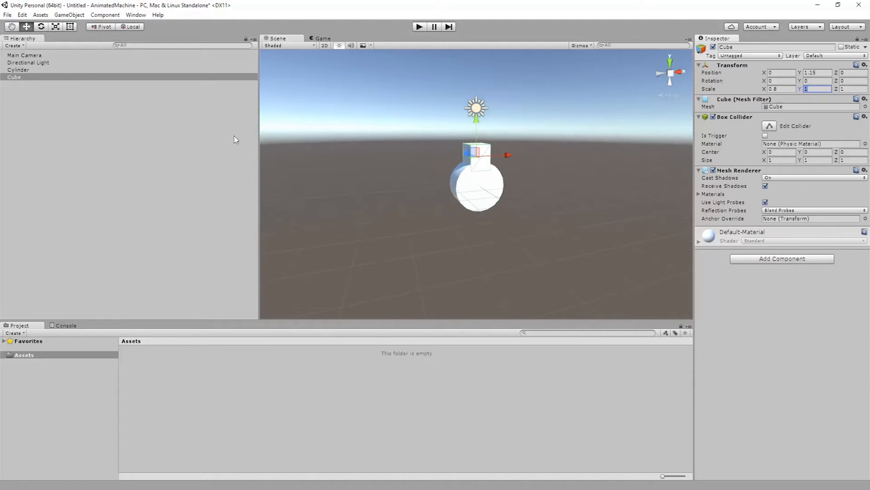
# Duplicate the cube and move the copy down to Y position -1.16, below the cylinder
pyautogui.click(33, 76)
pyautogui.click(17, 76)
pyautogui.hotkey('ctrl', 'd')
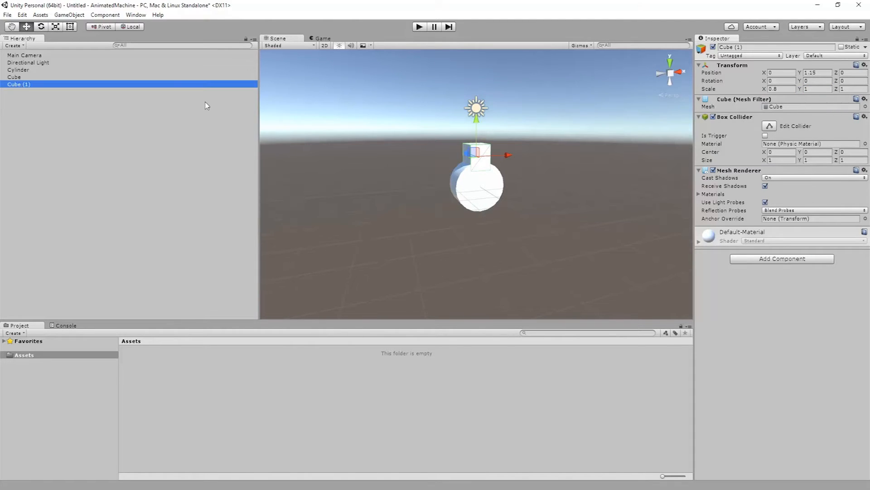
pyautogui.moveTo(479, 124); pyautogui.dragTo(478, 183)
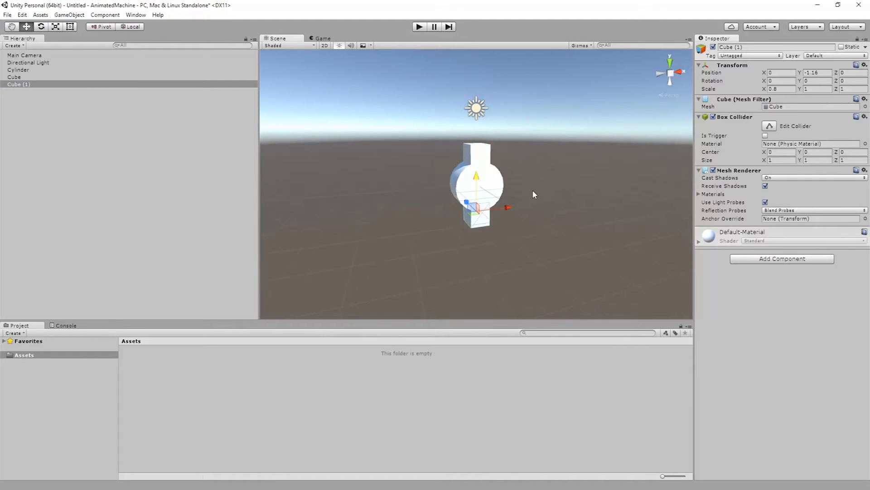
pyautogui.keyDown('alt'); pyautogui.moveTo(533, 191); pyautogui.dragTo(477, 178); pyautogui.keyUp('alt')
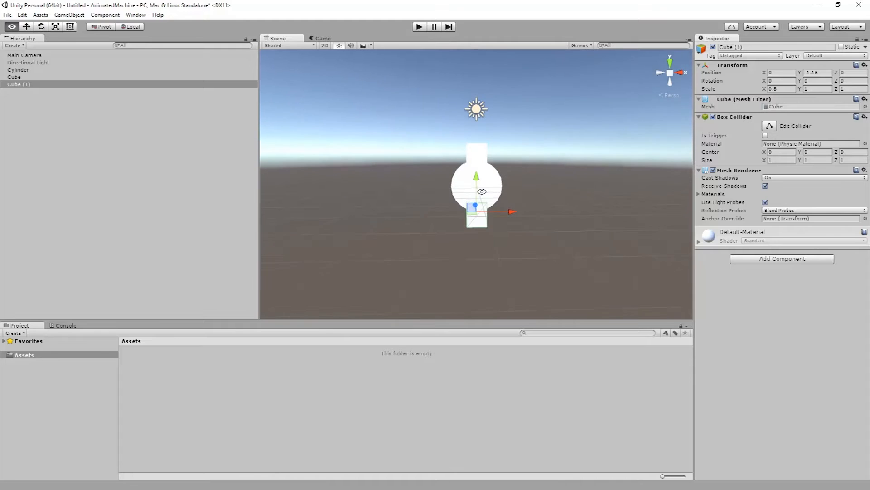
pyautogui.click(32, 85)
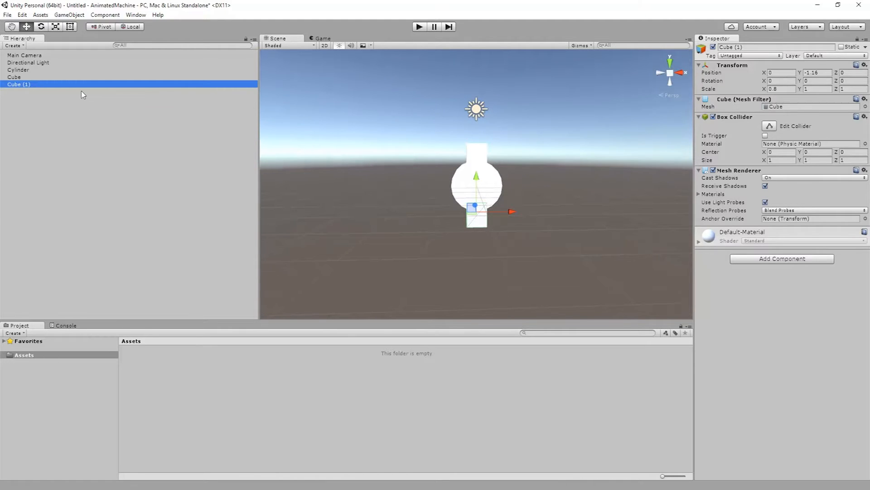
pyautogui.hotkey('ctrl', 'd')
pyautogui.hotkey('ctrl', 'd')
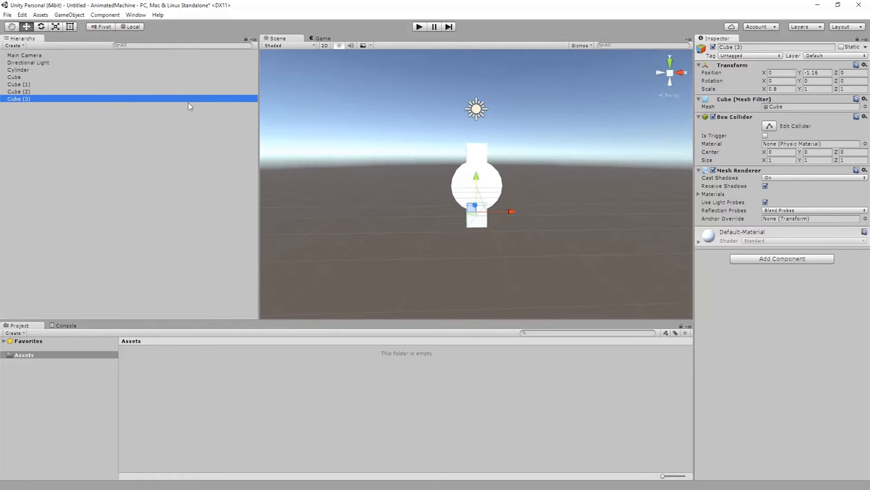
pyautogui.press('Delete')
pyautogui.press('Delete')
# Duplicate both cubes together and rotate the copies around their shared center to a Z rotation of 90
pyautogui.click(20, 78)
pyautogui.keyDown('ctrl'); pyautogui.click(20, 84); pyautogui.keyUp('ctrl')
pyautogui.hotkey('ctrl', 'd')
pyautogui.click(40, 27)
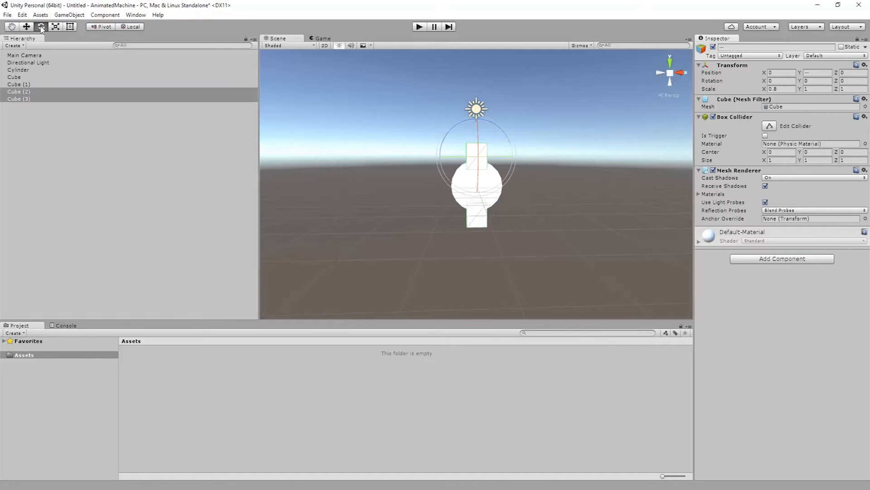
pyautogui.click(101, 28)
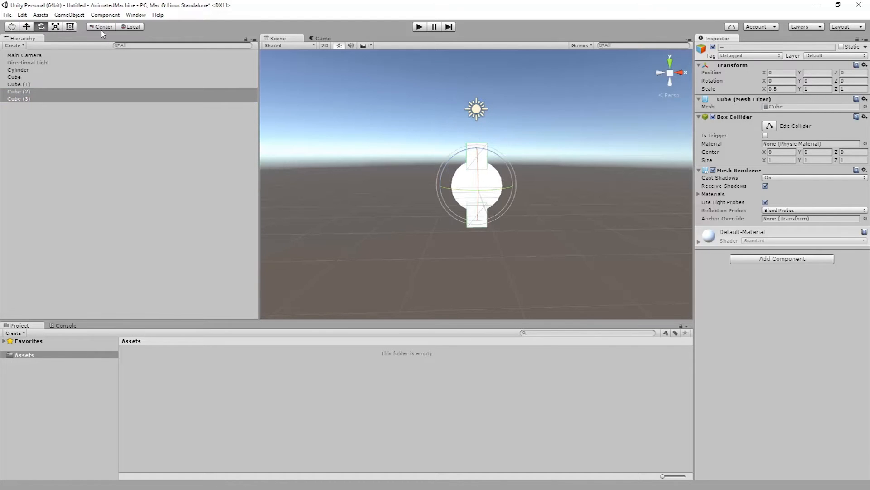
pyautogui.keyDown('alt'); pyautogui.moveTo(506, 190); pyautogui.dragTo(427, 288); pyautogui.keyUp('alt')
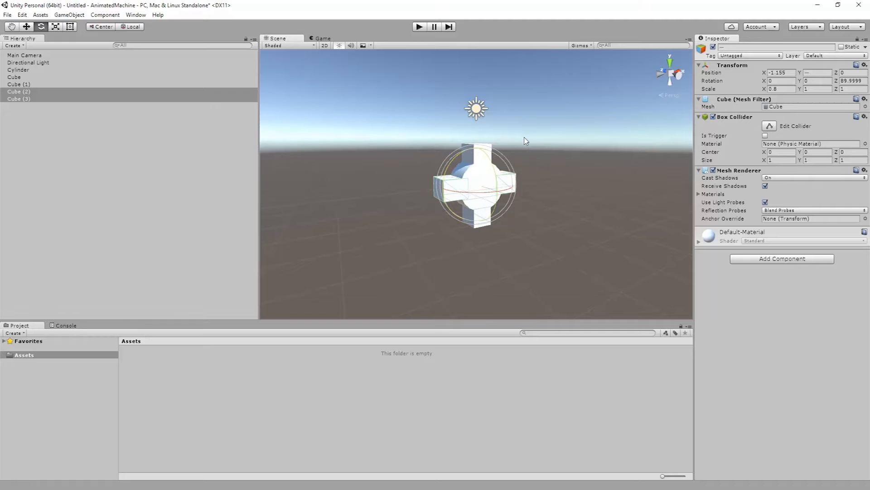
pyautogui.click(864, 80)
pyautogui.write('90')
# Make all four cubes children of the Cylinder and select the Cylinder
pyautogui.keyDown('alt'); pyautogui.moveTo(579, 142); pyautogui.dragTo(397, 208); pyautogui.keyUp('alt')
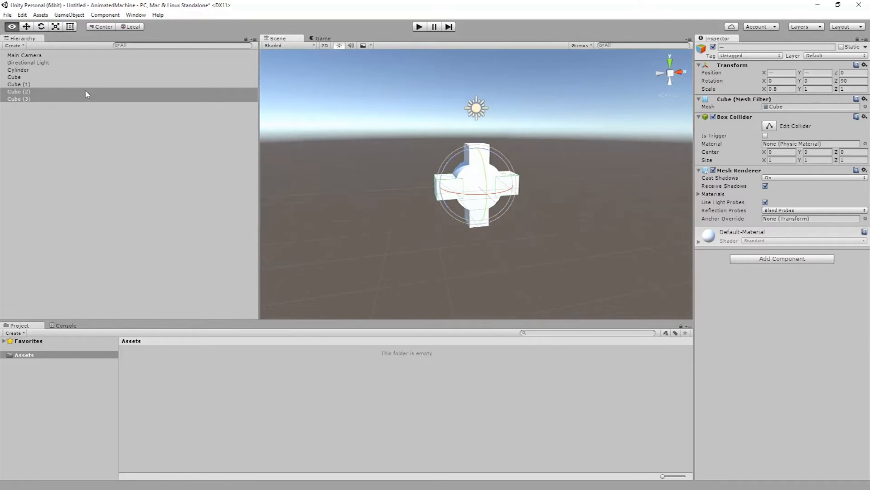
pyautogui.click(19, 77)
pyautogui.keyDown('shift'); pyautogui.click(25, 98); pyautogui.keyUp('shift')
pyautogui.moveTo(17, 82); pyautogui.dragTo(20, 70)
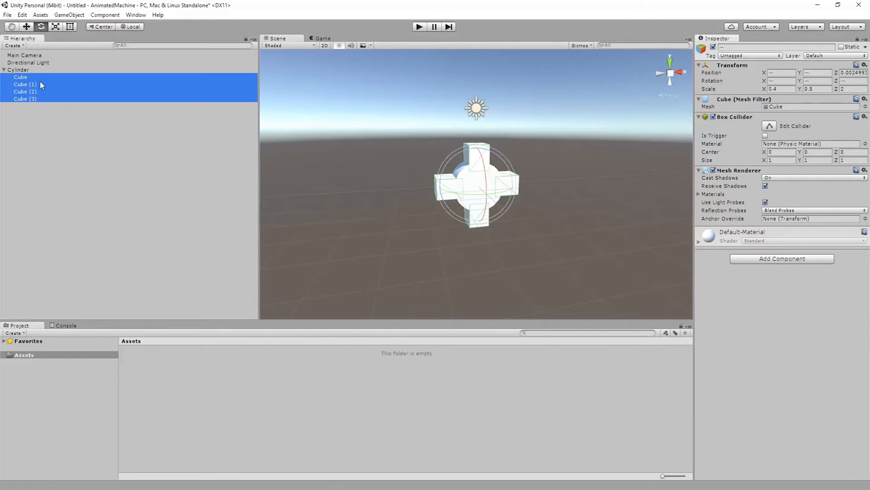
pyautogui.click(19, 70)
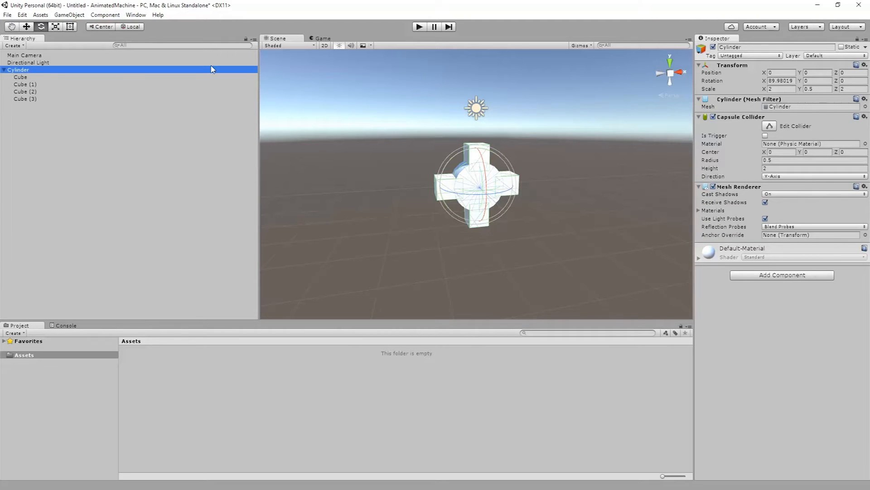
pyautogui.keyDown('alt'); pyautogui.moveTo(440, 168); pyautogui.dragTo(567, 201); pyautogui.keyUp('alt')
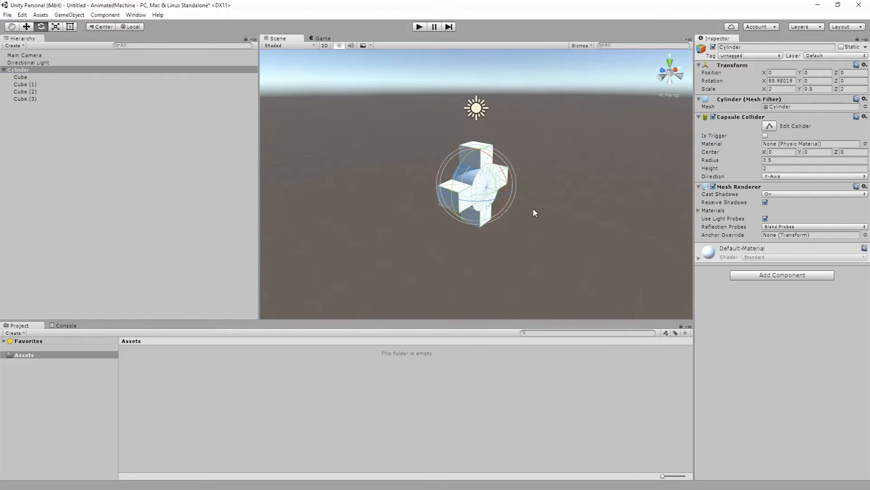
pyautogui.keyDown('alt'); pyautogui.moveTo(501, 225); pyautogui.dragTo(420, 184); pyautogui.keyUp('alt')
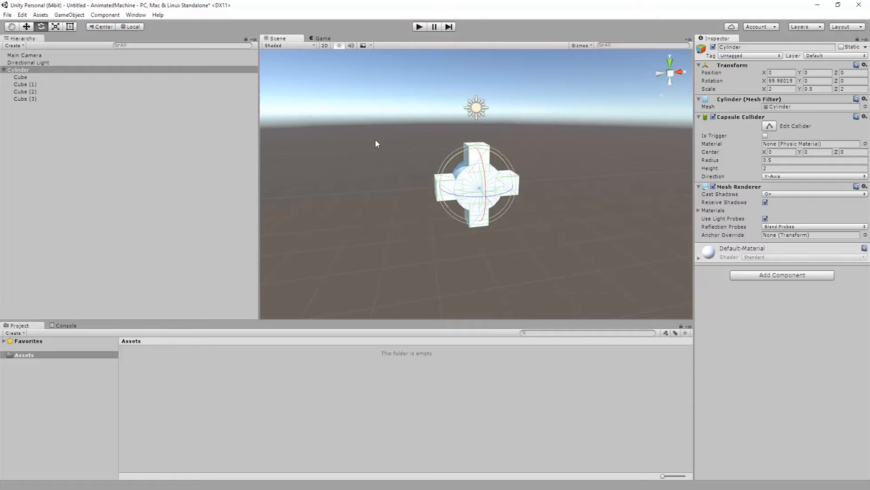
pyautogui.click(18, 70)
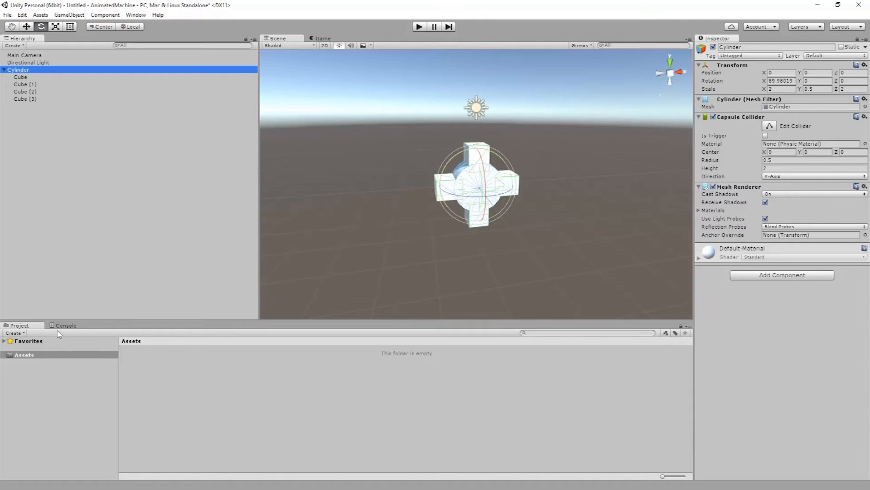
# Create a folder named Anims in Assets
pyautogui.rightClick(162, 363)
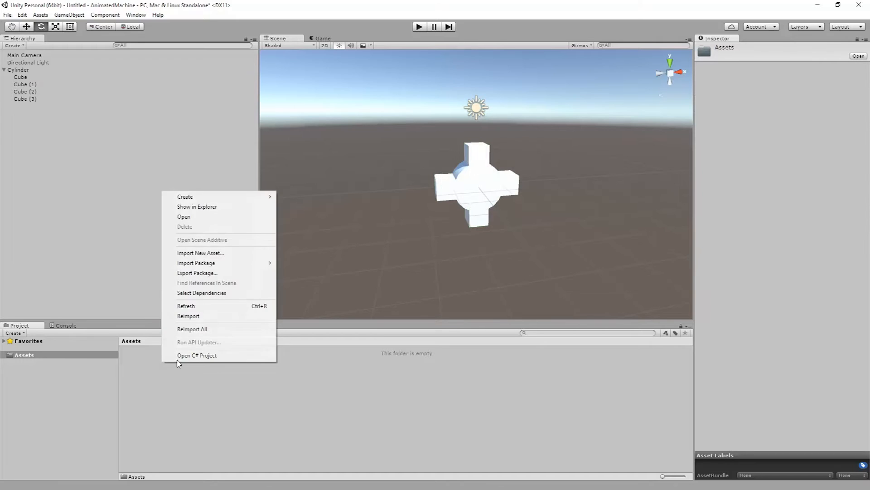
pyautogui.moveTo(262, 203)
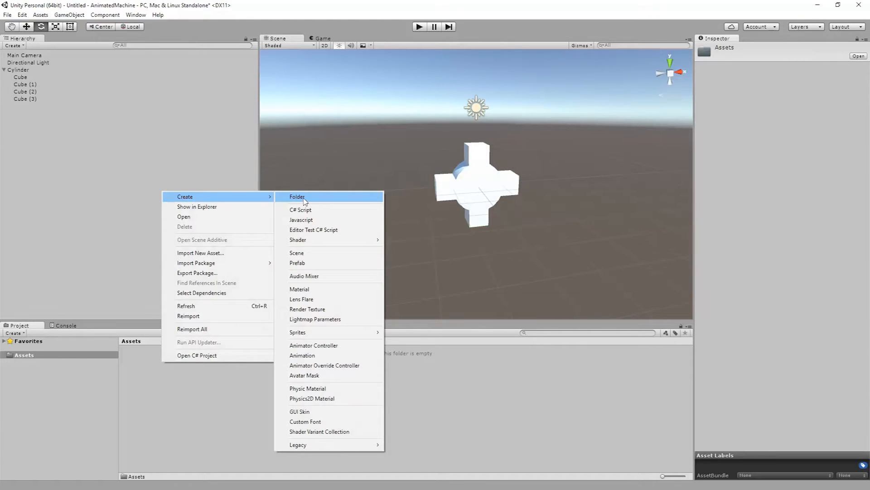
pyautogui.click(304, 198)
pyautogui.write('Anims')
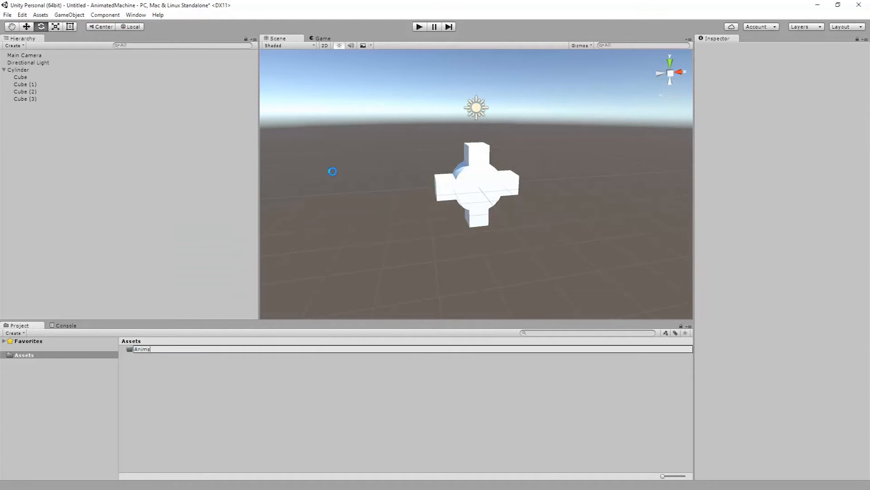
pyautogui.press('Return')
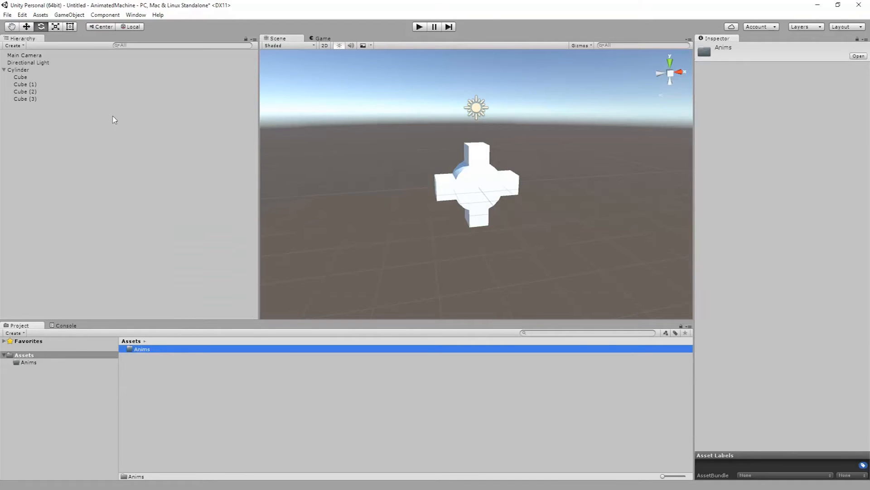
# Open the Animation window and dock it between Project and Console
pyautogui.click(112, 16)
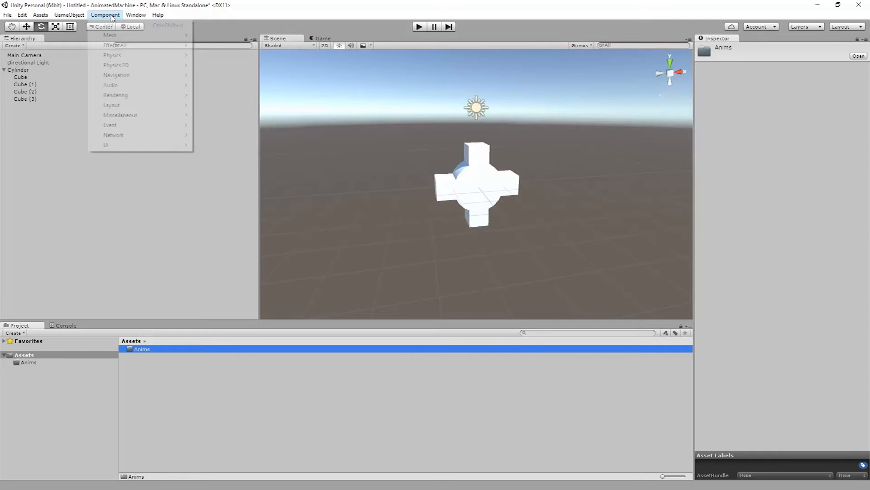
pyautogui.moveTo(137, 15)
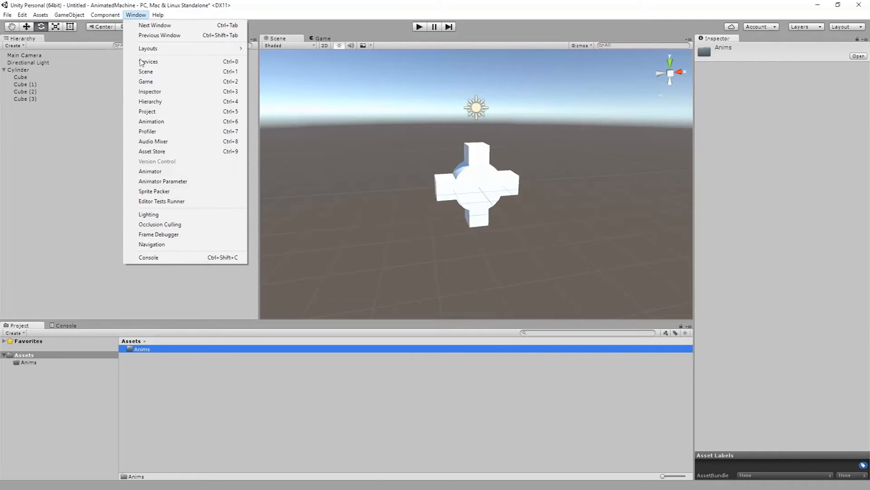
pyautogui.click(152, 121)
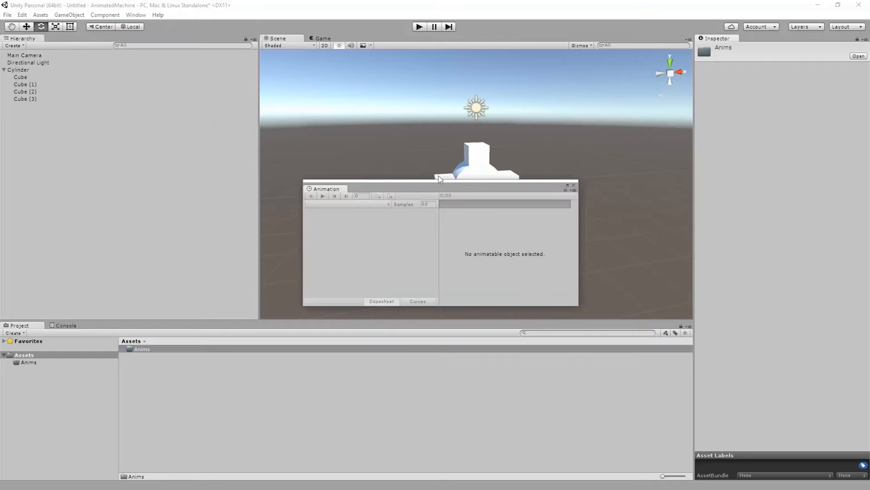
pyautogui.moveTo(340, 187); pyautogui.dragTo(89, 332)
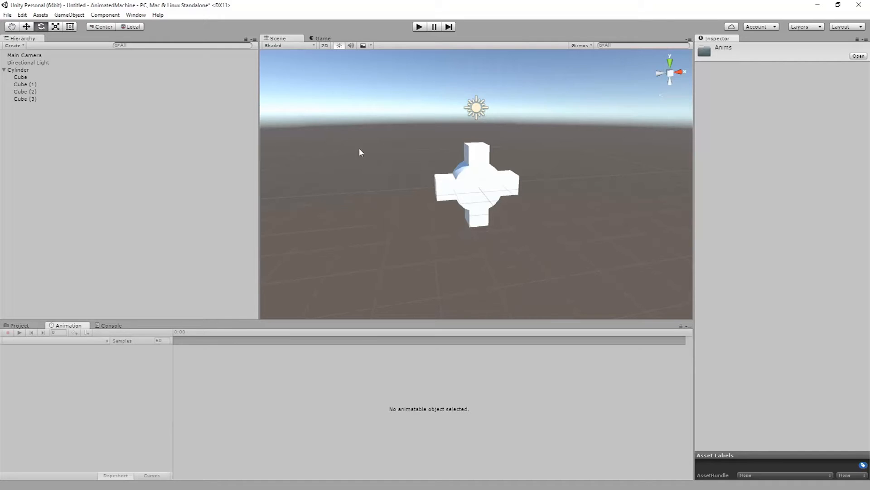
# Open the Animator window alongside the Scene and Game views, and return to the Scene view
pyautogui.click(134, 15)
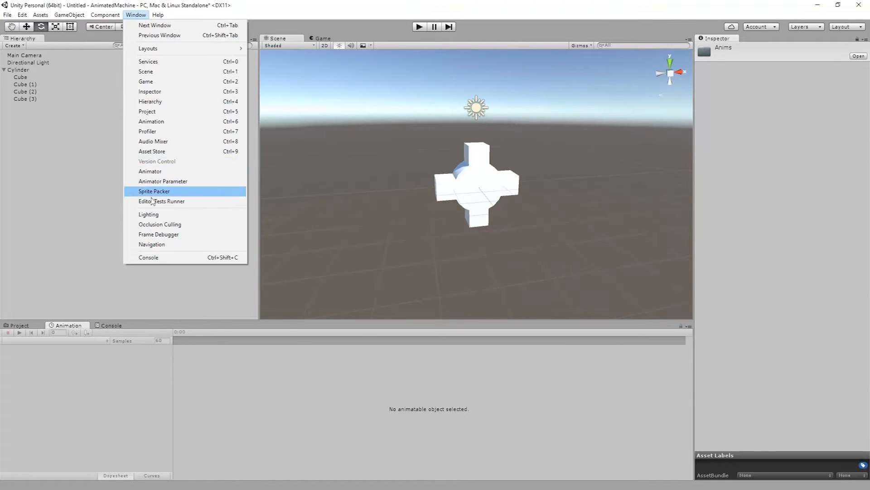
pyautogui.click(161, 175)
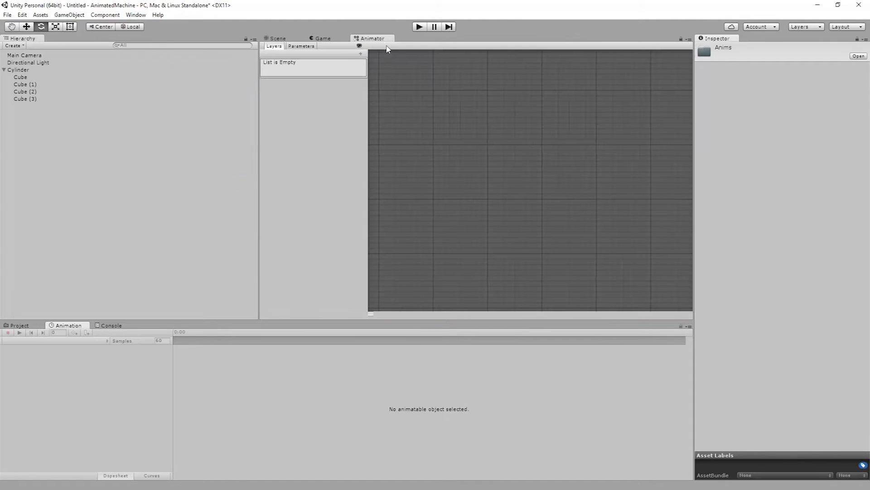
pyautogui.click(278, 39)
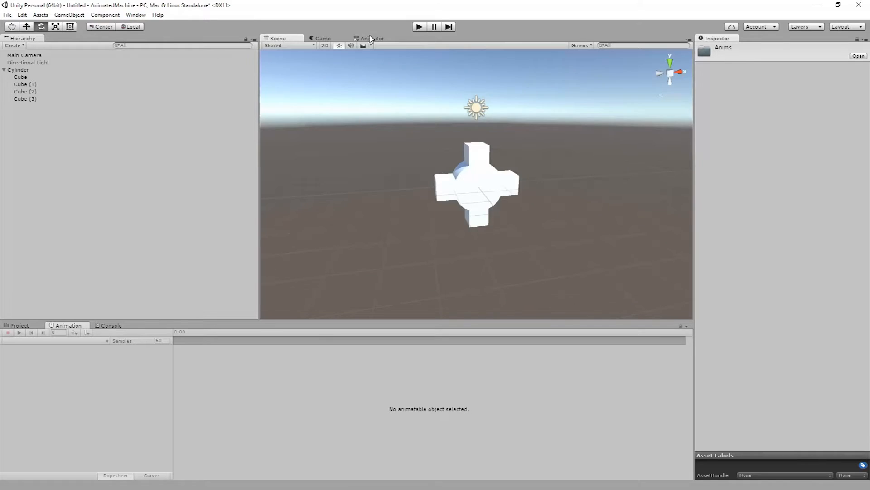
pyautogui.click(373, 39)
pyautogui.click(279, 38)
# Create a folder named Materials in the project's Assets, next to the Anims folder
pyautogui.click(20, 326)
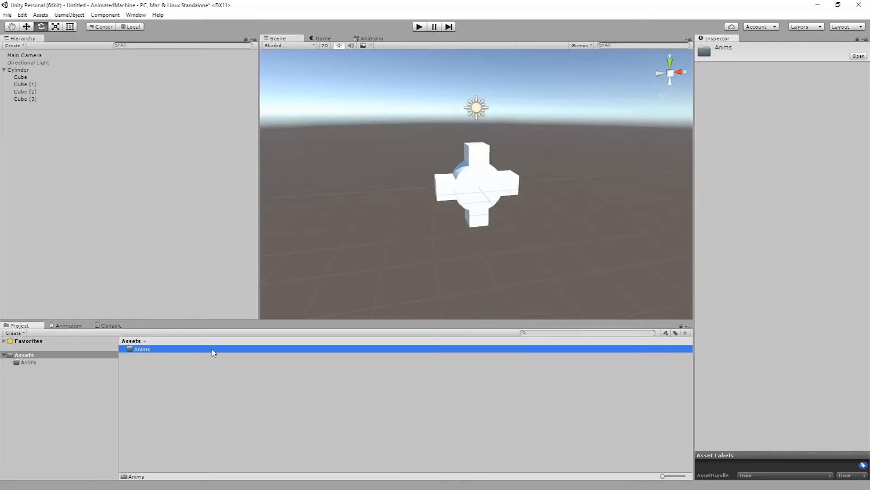
pyautogui.rightClick(148, 376)
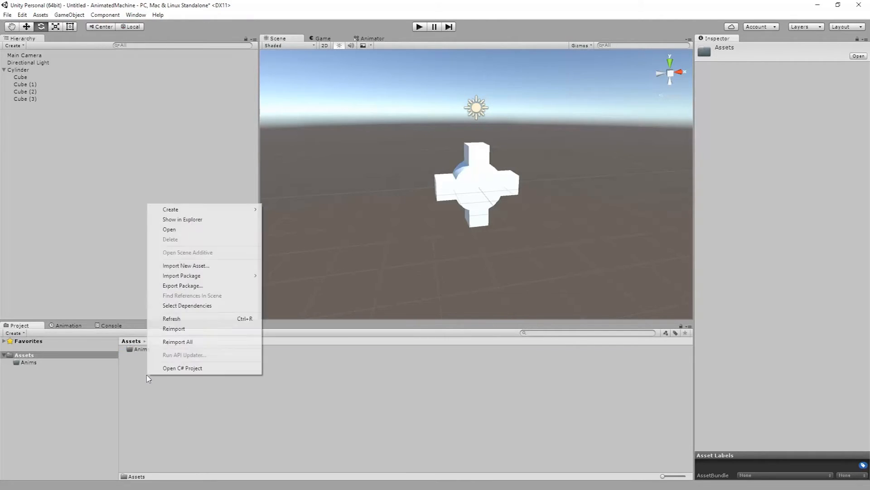
pyautogui.moveTo(203, 209)
pyautogui.click(276, 210)
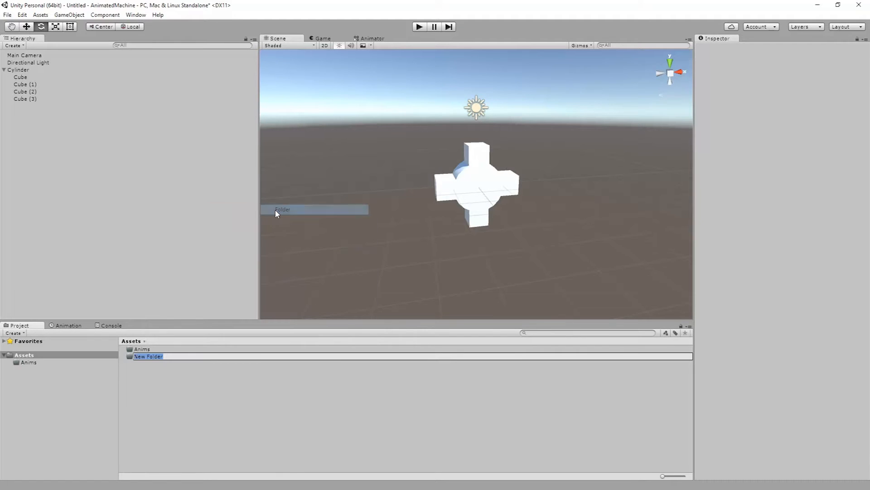
pyautogui.write('Materials')
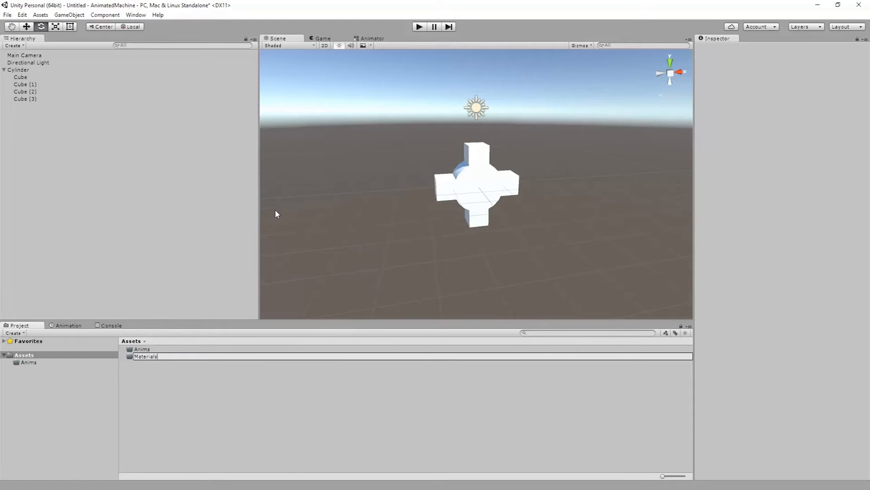
pyautogui.press('Return')
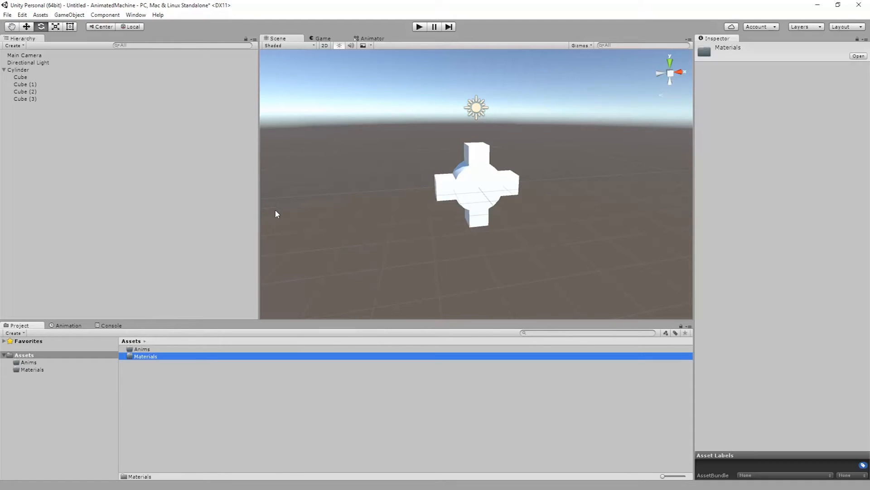
# Create a material named Gear inside the Materials folder
pyautogui.doubleClick(133, 357)
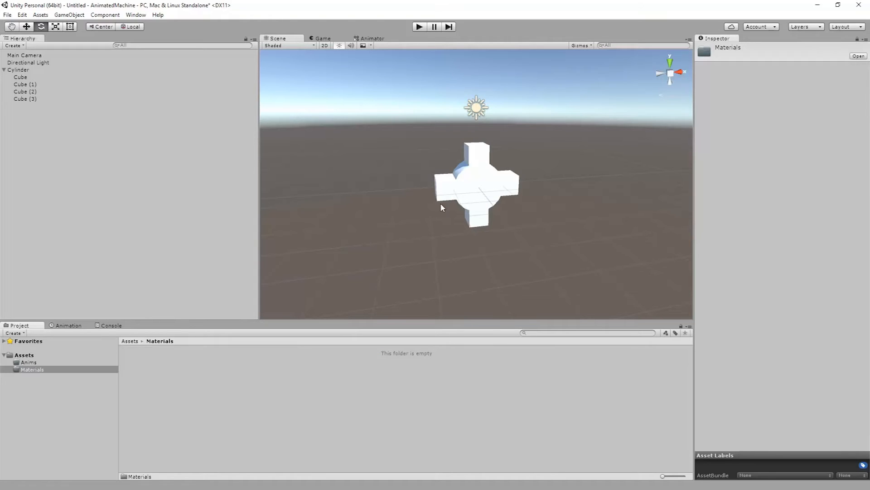
pyautogui.rightClick(182, 386)
pyautogui.moveTo(269, 221)
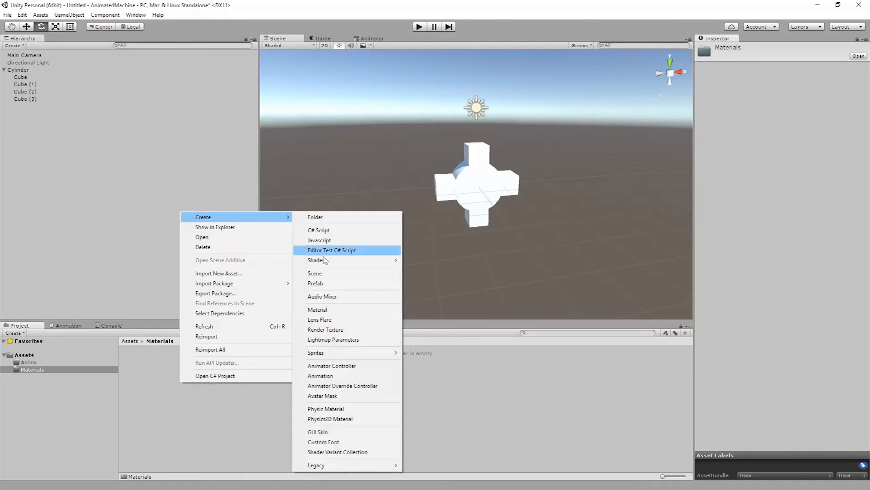
pyautogui.click(322, 309)
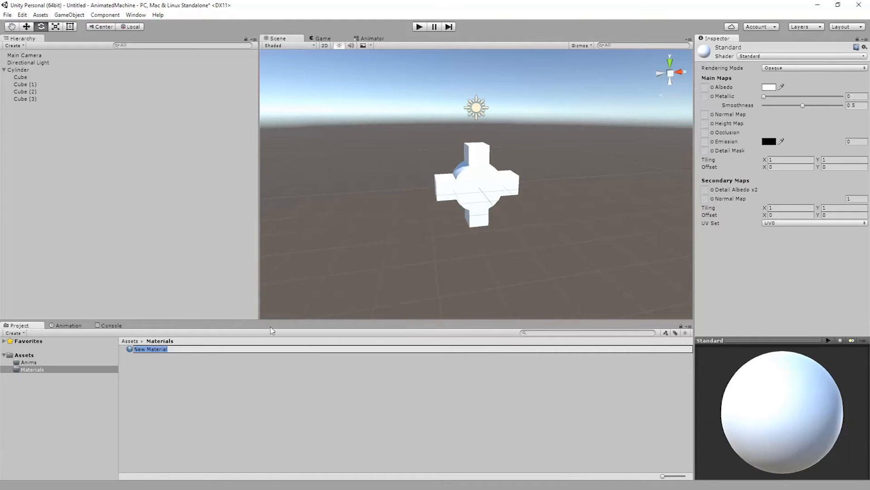
pyautogui.write('Gear')
pyautogui.press('Return')
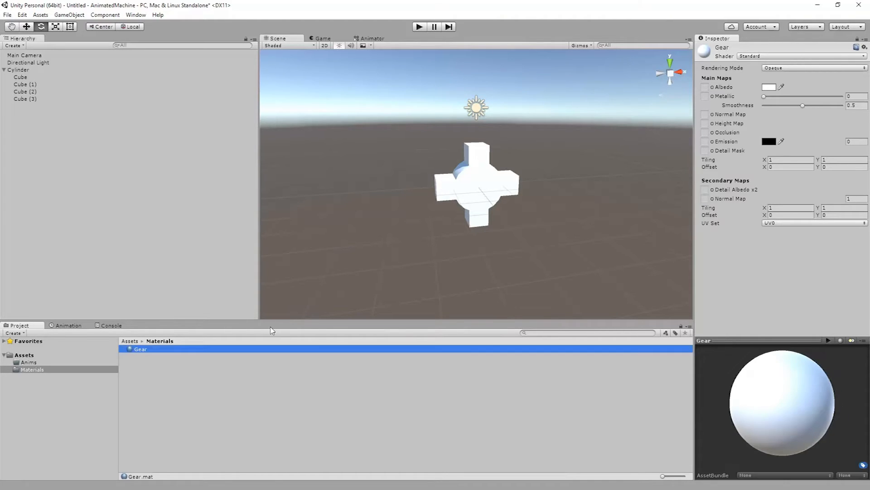
# Set the Gear material's Metallic to 0.51 and its Albedo to dark grey, RGB 105, 105, 105
pyautogui.moveTo(765, 97); pyautogui.dragTo(803, 97)
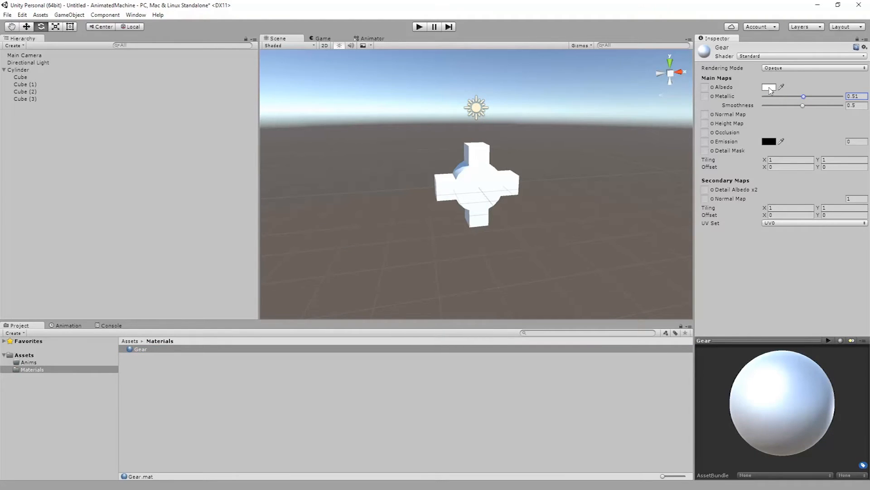
pyautogui.click(769, 88)
pyautogui.moveTo(550, 219); pyautogui.dragTo(514, 233)
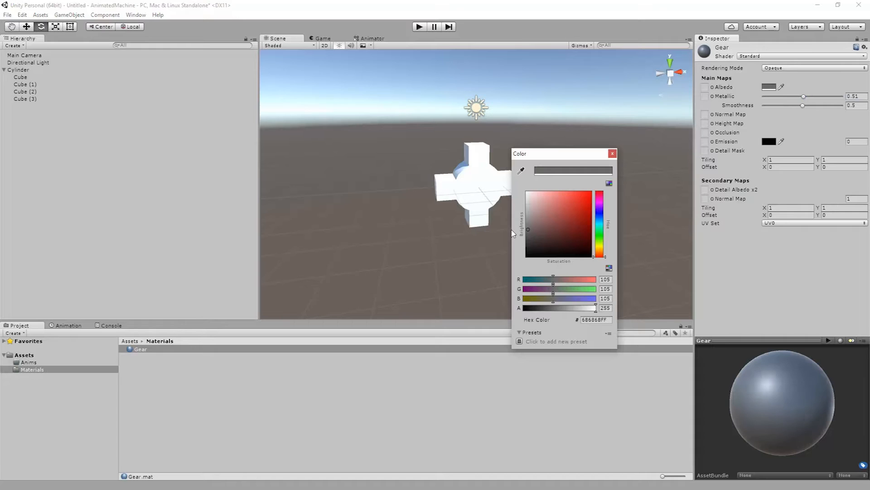
pyautogui.click(613, 154)
# Apply the Gear material to the cylinder and to each of its four cube teeth
pyautogui.moveTo(140, 349); pyautogui.dragTo(480, 195)
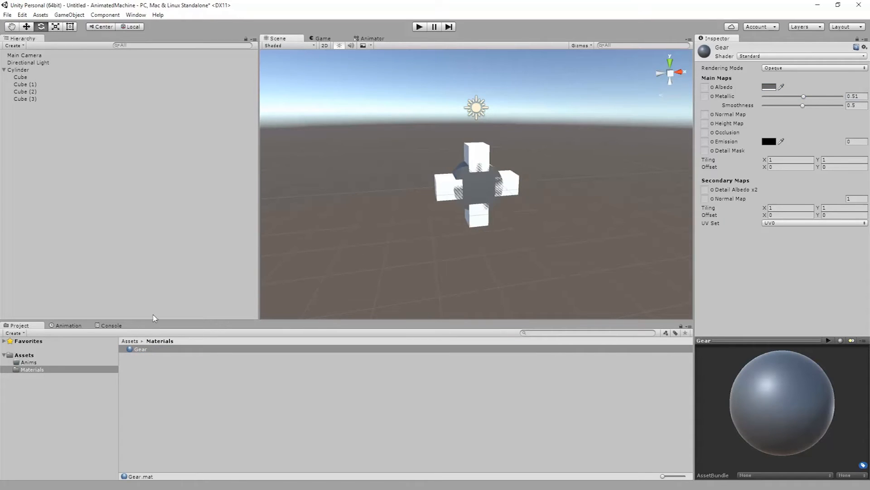
pyautogui.click(141, 349)
pyautogui.moveTo(217, 321); pyautogui.dragTo(478, 158)
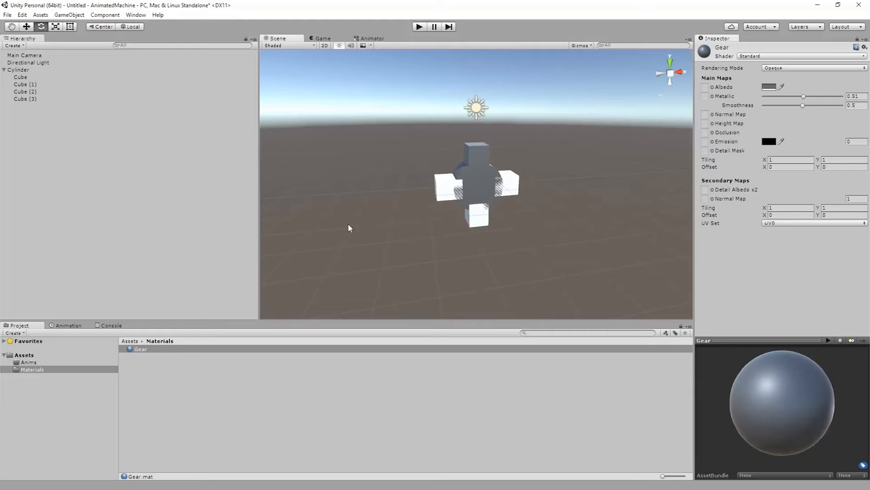
pyautogui.moveTo(146, 347); pyautogui.dragTo(447, 194)
pyautogui.moveTo(140, 353); pyautogui.dragTo(509, 191)
pyautogui.moveTo(140, 351); pyautogui.dragTo(485, 223)
pyautogui.keyDown('alt'); pyautogui.moveTo(456, 197); pyautogui.dragTo(458, 179); pyautogui.keyUp('alt')
pyautogui.press('e')
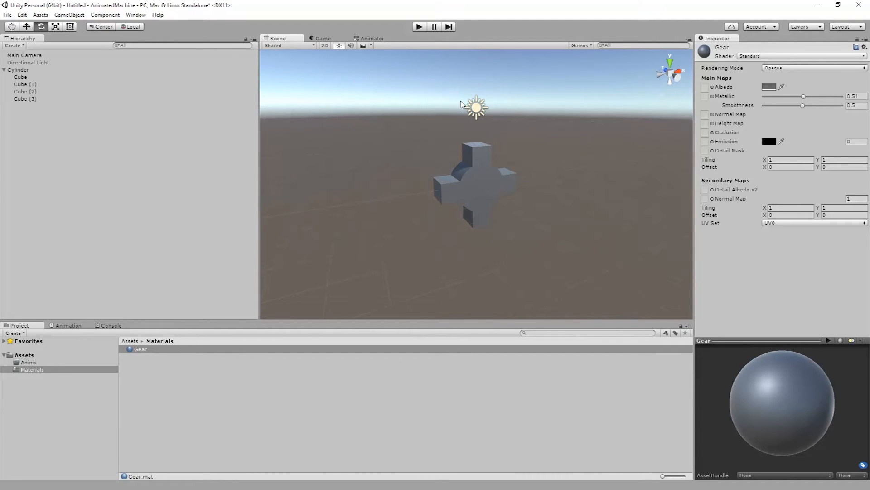
# Create an Animator and an animation clip named RotateCW for the Cylinder, saved in the Assets/Anims folder
pyautogui.click(24, 70)
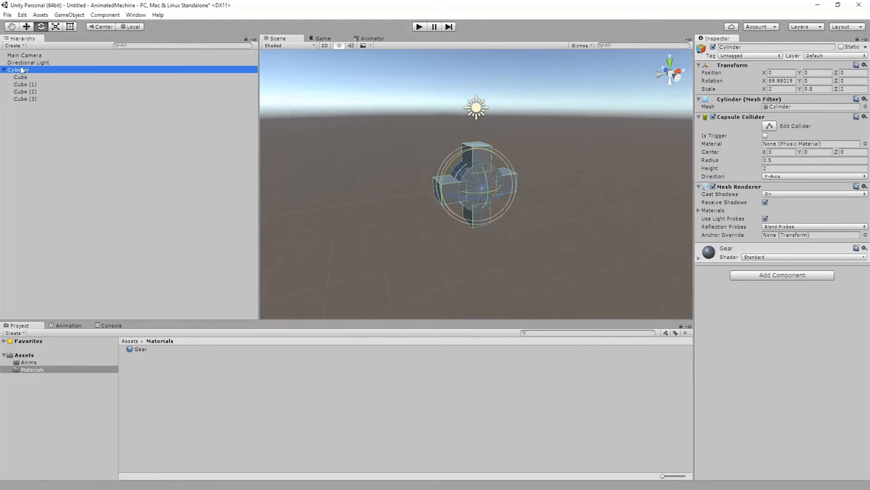
pyautogui.click(67, 326)
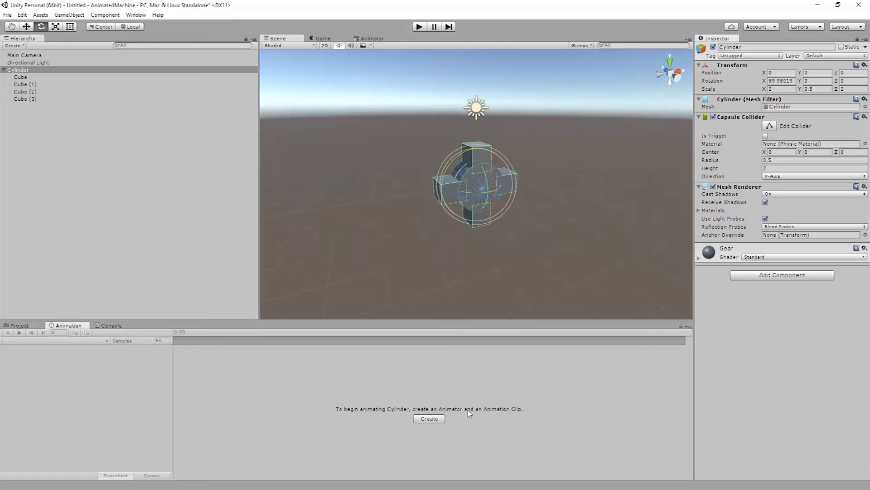
pyautogui.click(438, 419)
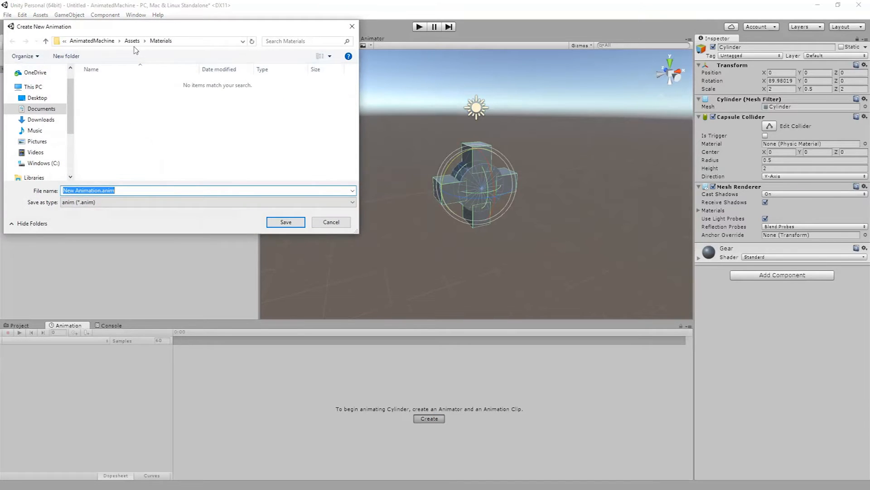
pyautogui.click(107, 42)
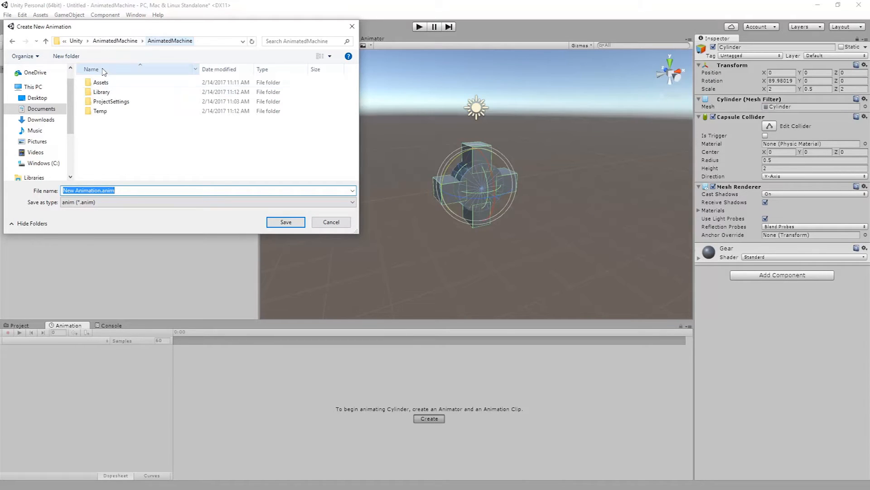
pyautogui.click(108, 83)
pyautogui.doubleClick(107, 83)
pyautogui.doubleClick(107, 82)
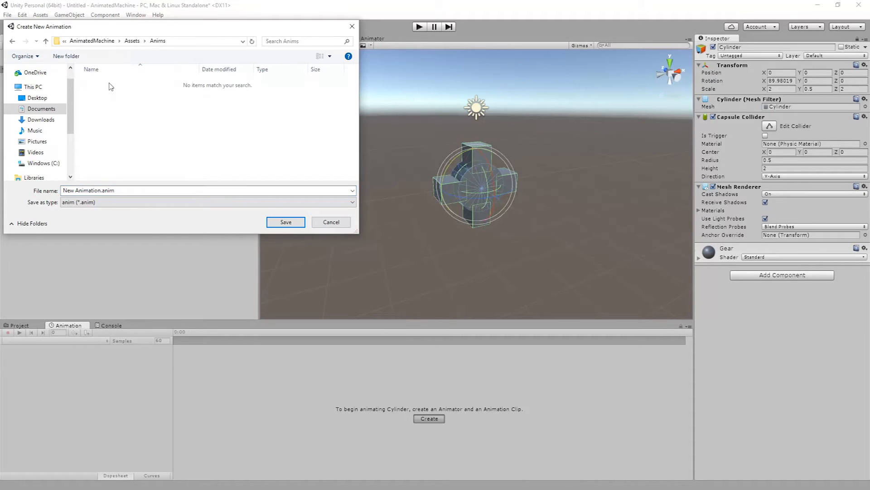
pyautogui.click(129, 191)
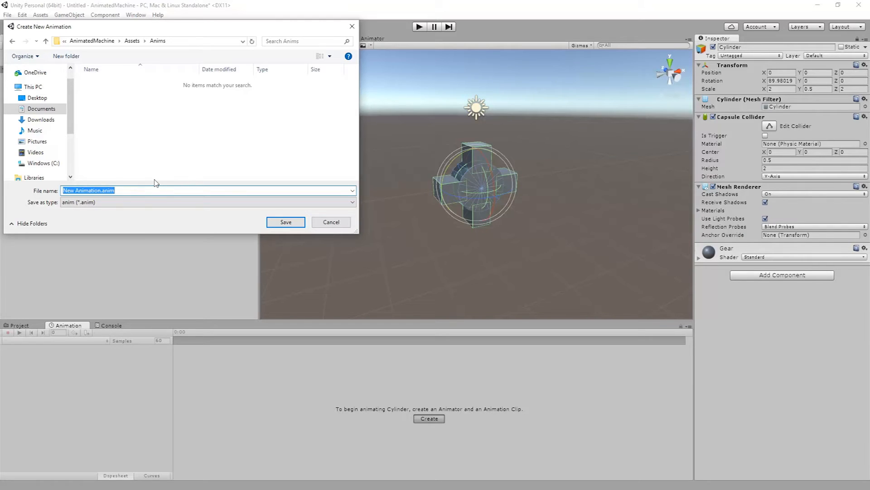
pyautogui.write('RotateCW')
pyautogui.click(285, 222)
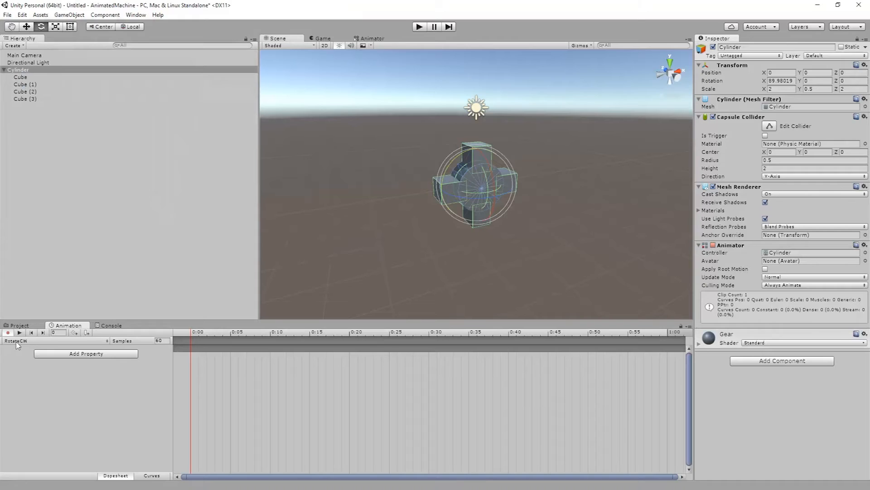
# Place the playhead at 0:00 on the RotateCW timeline and extend the visible time range to about 11 seconds
pyautogui.click(41, 341)
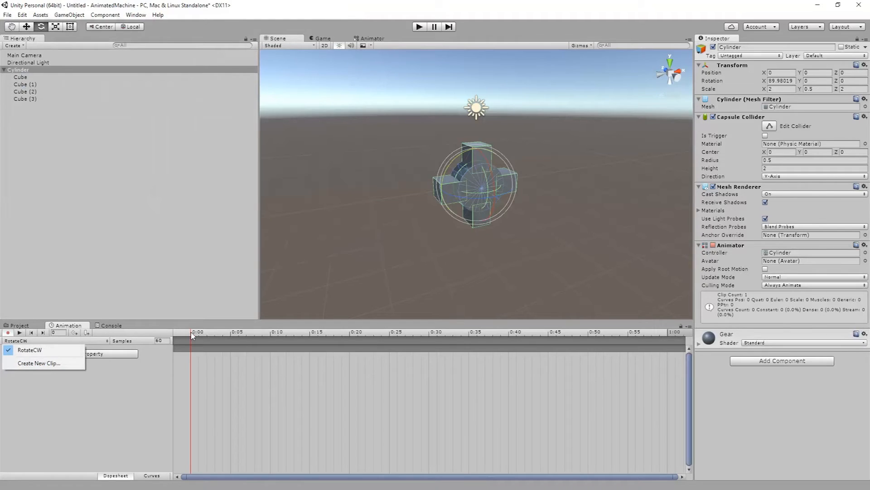
pyautogui.click(196, 335)
pyautogui.click(190, 336)
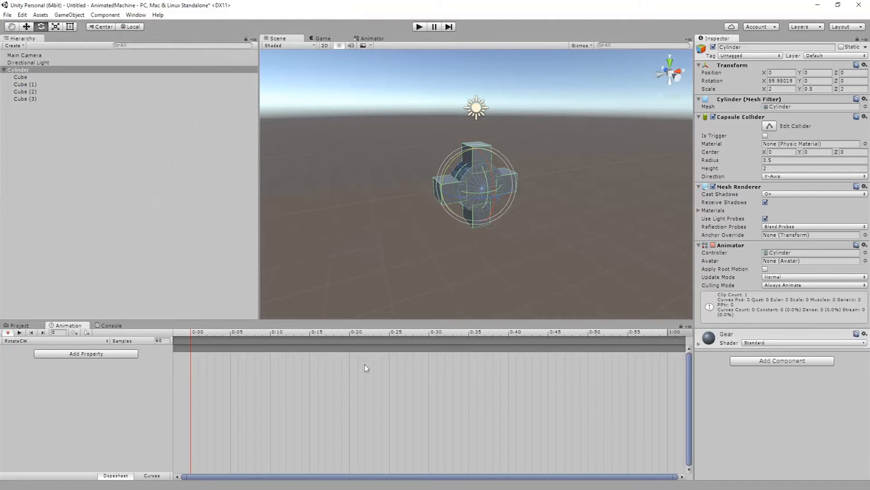
pyautogui.keyDown('alt'); pyautogui.moveTo(652, 386); pyautogui.dragTo(538, 396, button='right'); pyautogui.keyUp('alt')
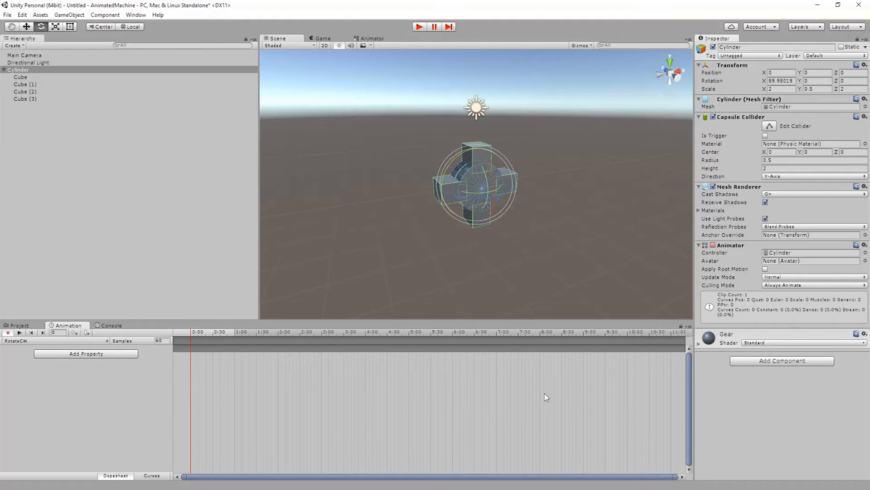
# Set the visible time range of the RotateCW timeline to about 13 seconds
pyautogui.press('q')
pyautogui.moveTo(347, 395)
pyautogui.keyDown('alt'); pyautogui.mouseDown(button='right')
pyautogui.moveTo(420, 395)
pyautogui.moveTo(330, 395)
pyautogui.mouseUp(button='right'); pyautogui.keyUp('alt')
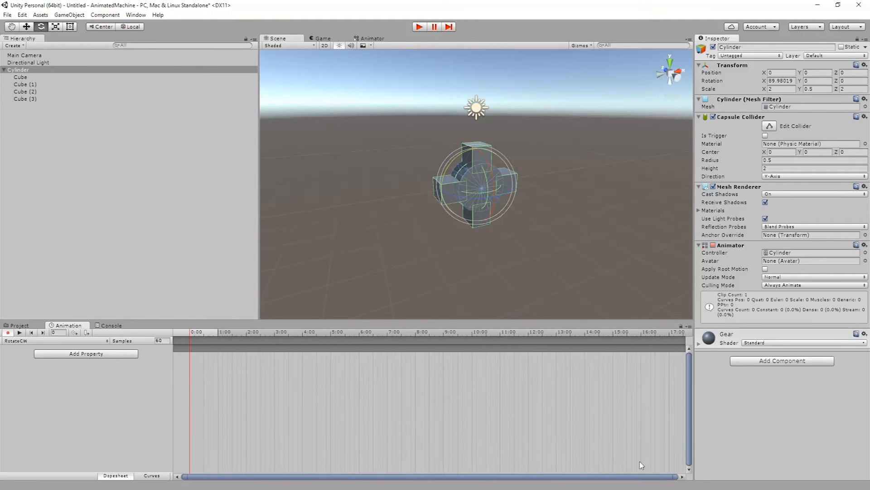
pyautogui.moveTo(674, 480)
pyautogui.mouseDown()
pyautogui.moveTo(270, 476)
pyautogui.moveTo(681, 477)
pyautogui.mouseUp()
pyautogui.moveTo(676, 480); pyautogui.dragTo(550, 478)
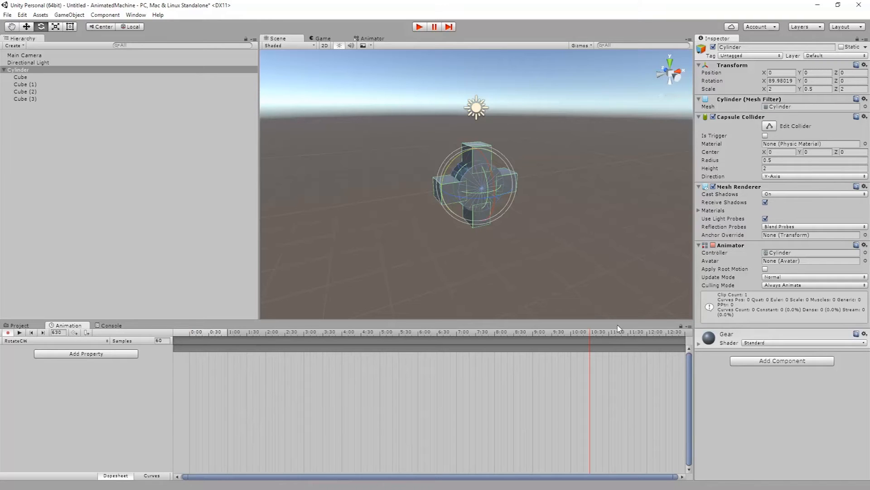
# Return the playhead to 0:00 and keyframe the Cylinder's X rotation at 90 in the RotateCW clip
pyautogui.click(63, 333)
pyautogui.write('600')
pyautogui.click(198, 332)
pyautogui.moveTo(201, 336); pyautogui.dragTo(181, 336)
pyautogui.click(793, 81)
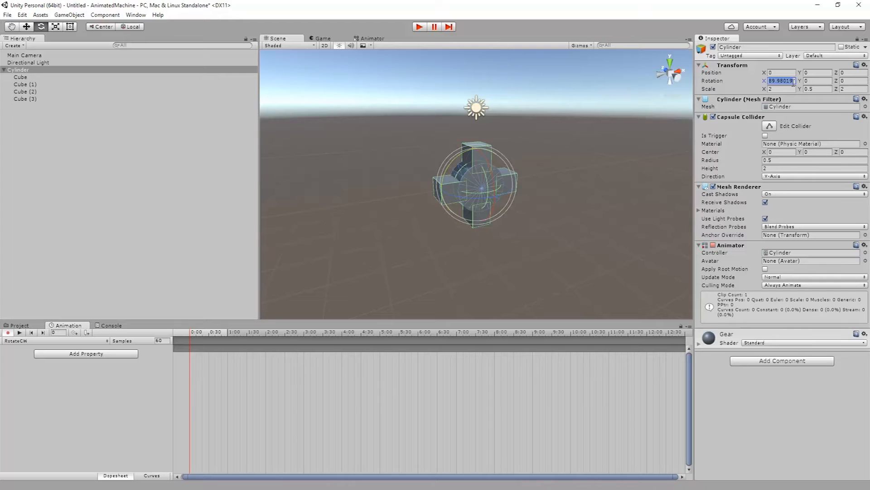
pyautogui.write('90')
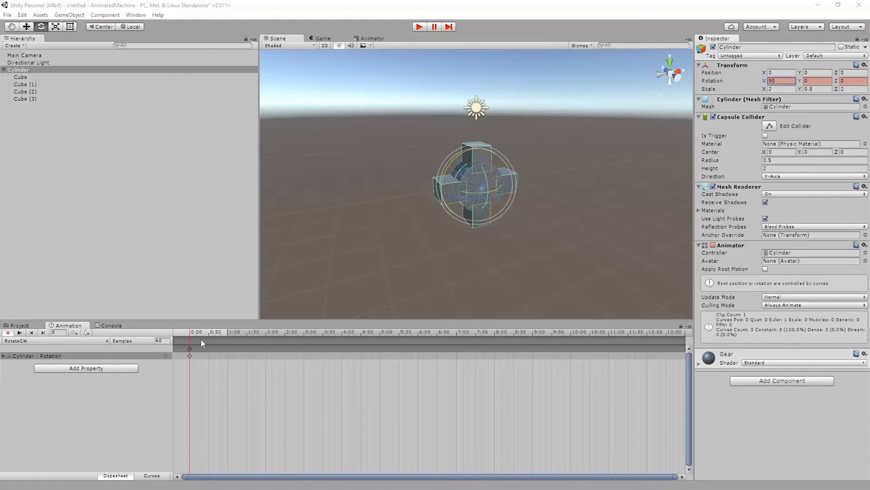
# Try keyframing the Cylinder's Z rotation at 360 on frame 600, and undo it
pyautogui.click(63, 332)
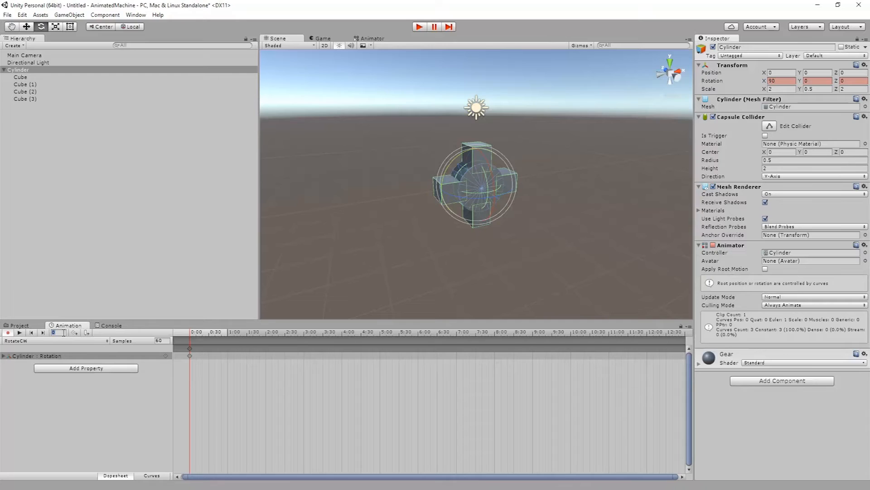
pyautogui.write('600')
pyautogui.click(847, 81)
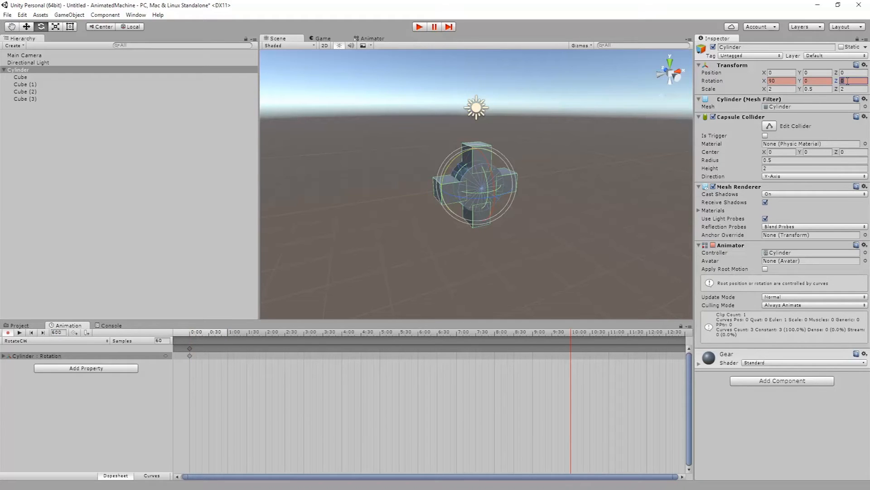
pyautogui.write('360')
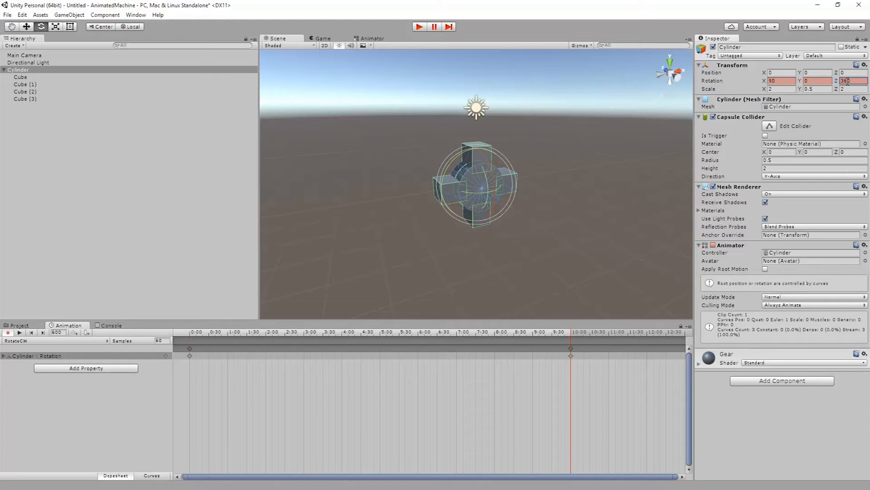
pyautogui.hotkey('ctrl', 'z')
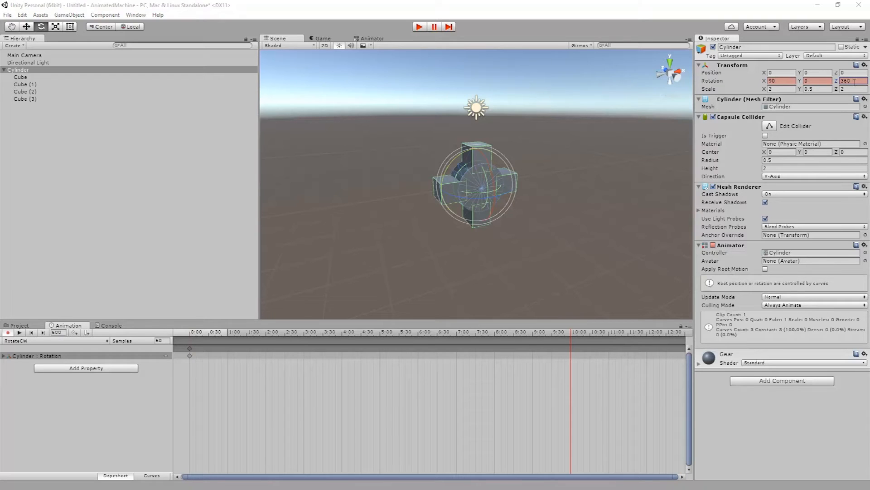
# Set the Cylinder's Z rotation to 0 at frame 600, try rotating the gear freehand in the scene, and undo the rotation
pyautogui.click(855, 81)
pyautogui.write('0')
pyautogui.press('Return')
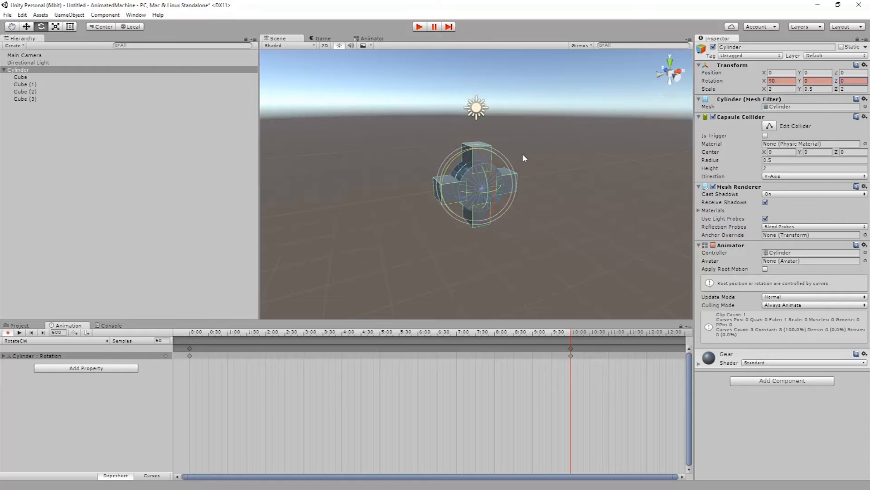
pyautogui.moveTo(451, 159)
pyautogui.mouseDown()
pyautogui.moveTo(463, 131)
pyautogui.moveTo(430, 230)
pyautogui.moveTo(444, 146)
pyautogui.mouseUp()
pyautogui.hotkey('ctrl', 'z')
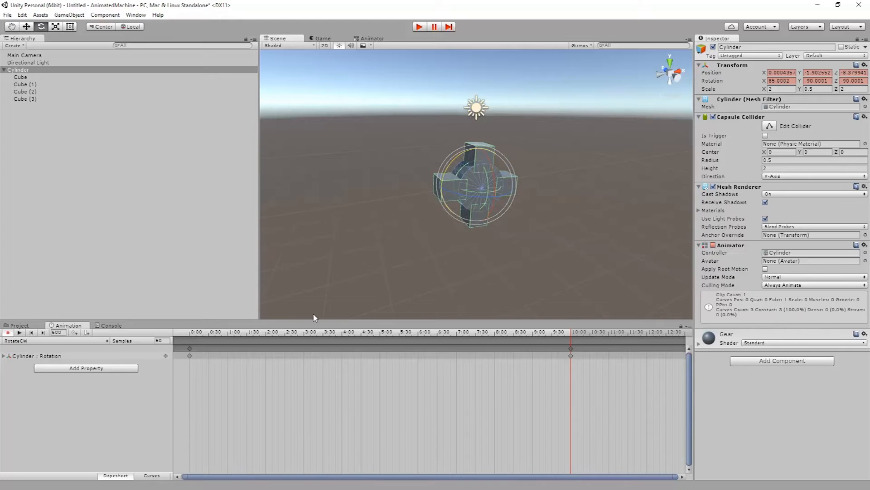
# Delete the rotation keyframe at 10:00 and scrub the timeline from 0:00 to restore the gear's animated pose
pyautogui.moveTo(588, 380); pyautogui.dragTo(560, 341)
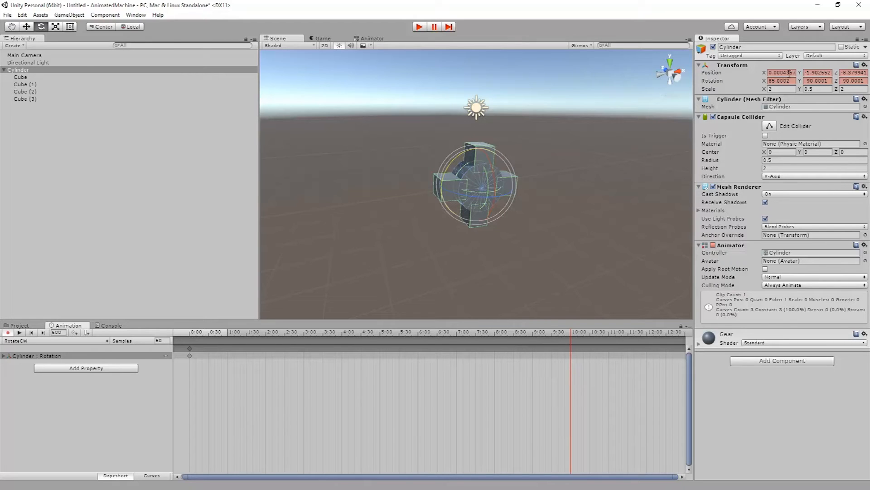
pyautogui.click(790, 72)
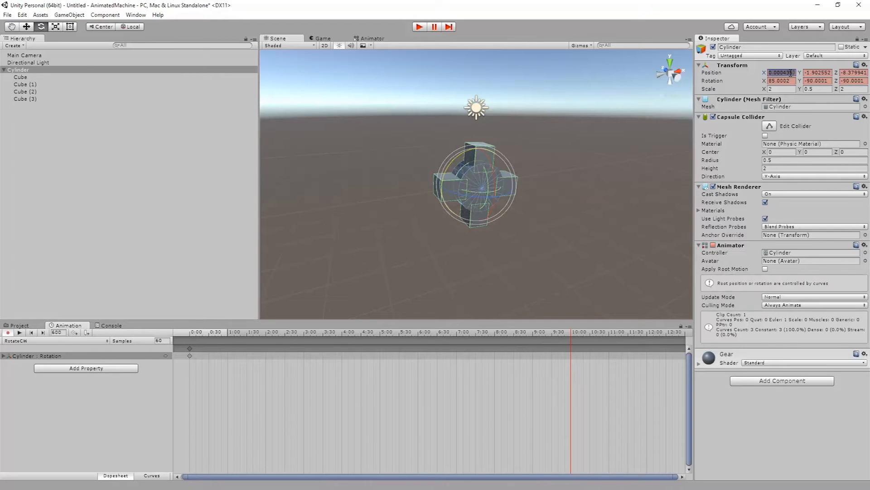
pyautogui.click(190, 332)
pyautogui.moveTo(195, 332); pyautogui.dragTo(559, 338)
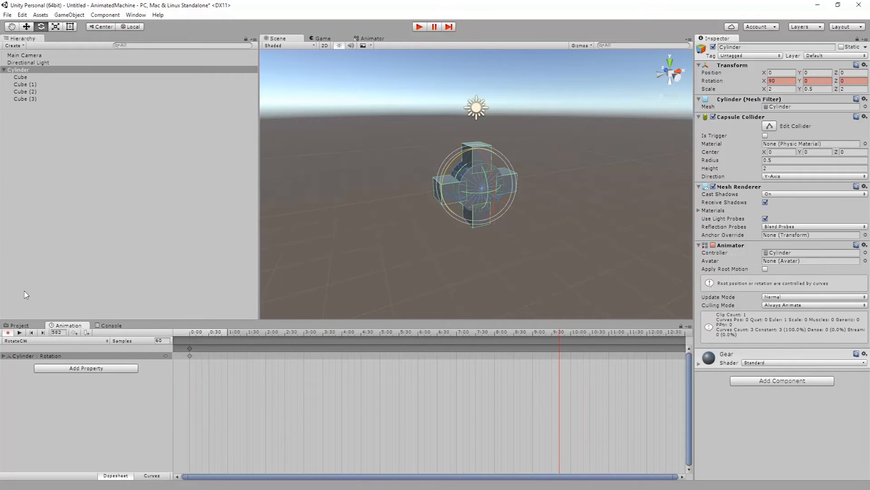
# Keyframe the Cylinder's Y rotation at 360 on frame 600 of the RotateCW clip
pyautogui.click(42, 332)
pyautogui.click(813, 81)
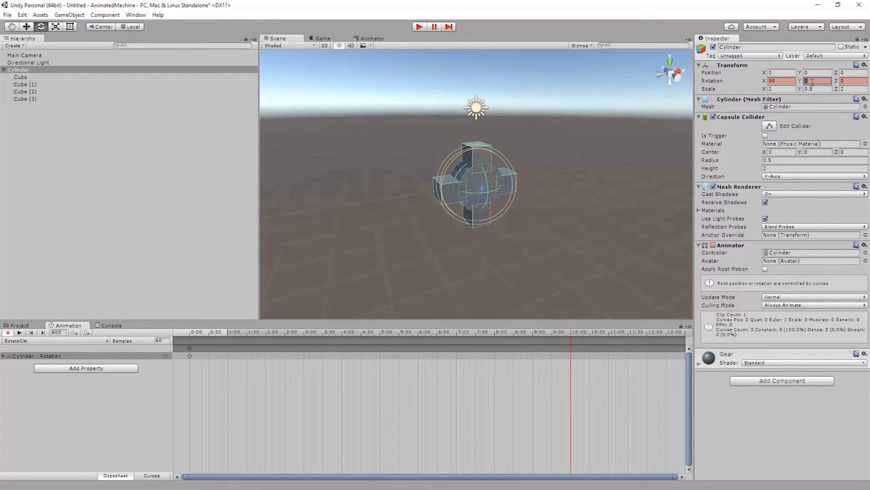
pyautogui.write('360')
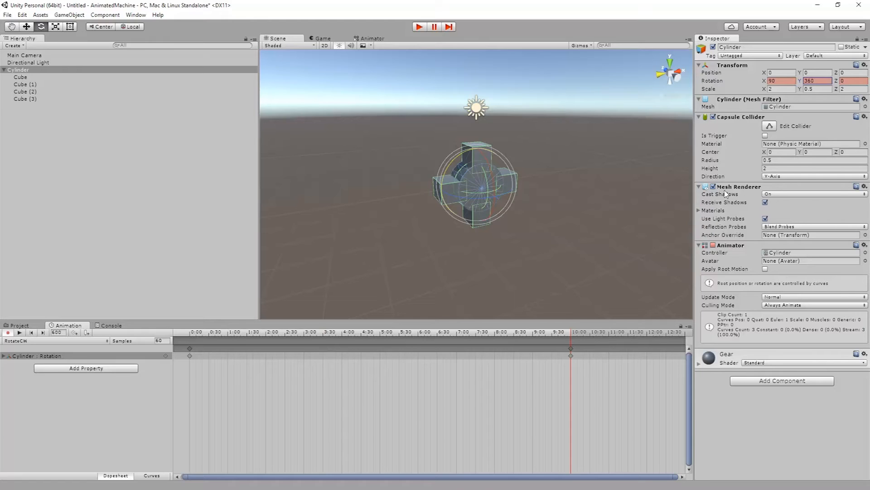
# Remove the Animator component from the Cylinder and set its rotation to X 90, Y 0
pyautogui.rightClick(731, 247)
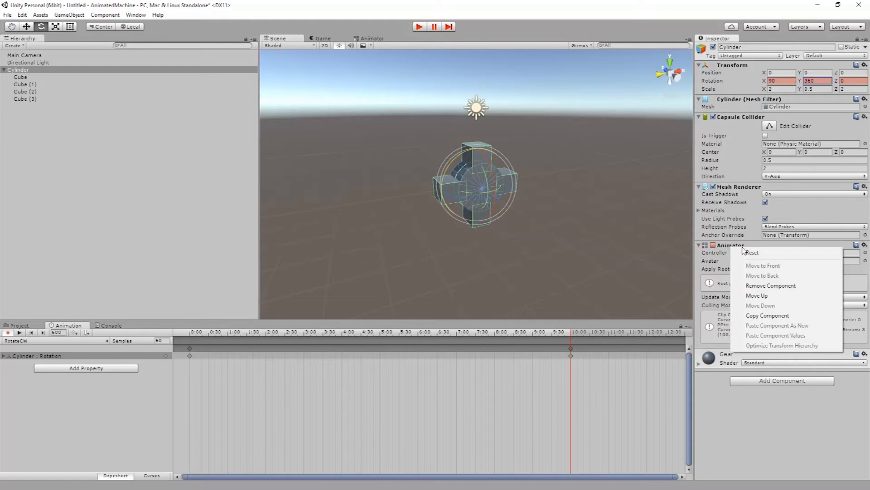
pyautogui.click(754, 284)
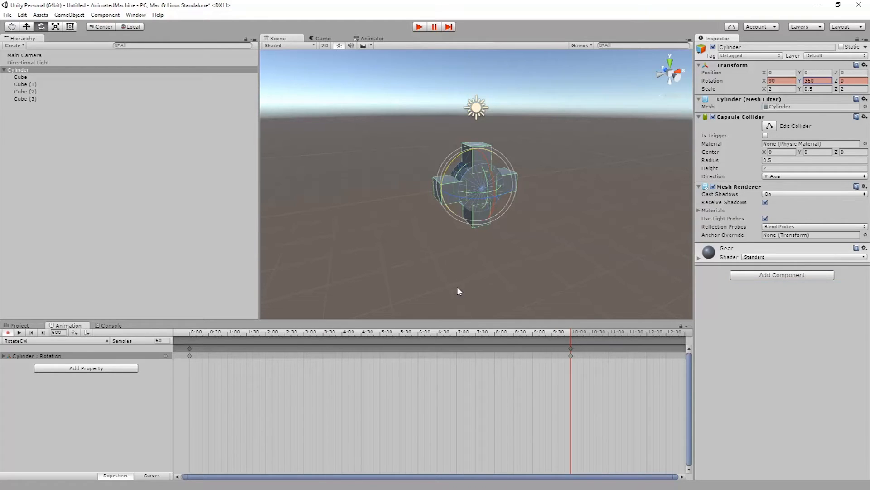
pyautogui.click(20, 325)
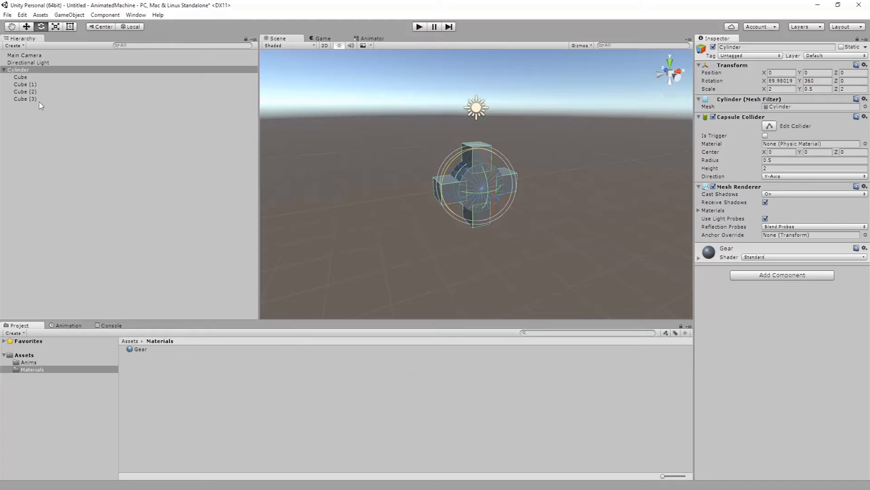
pyautogui.click(793, 82)
pyautogui.write('90')
pyautogui.click(822, 79)
pyautogui.write('0')
# Create an empty game object named GearCW and make the Cylinder its child
pyautogui.click(65, 15)
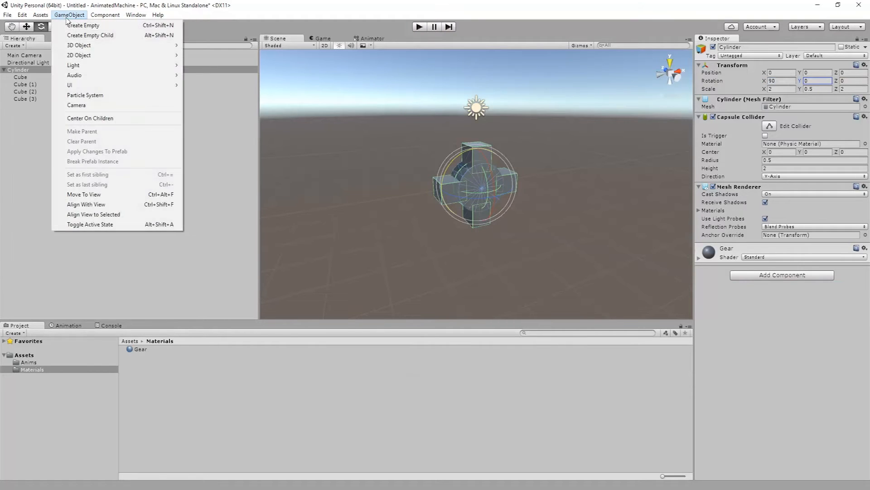
pyautogui.click(73, 23)
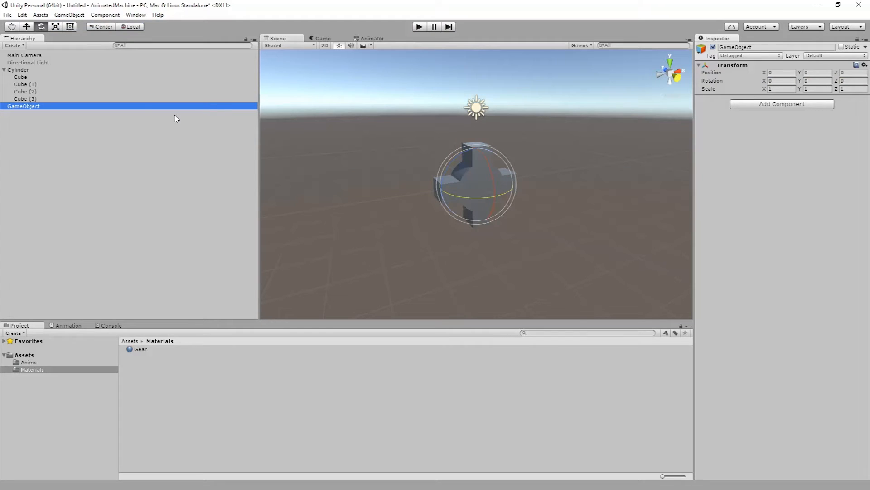
pyautogui.click(21, 109)
pyautogui.write('GearCW')
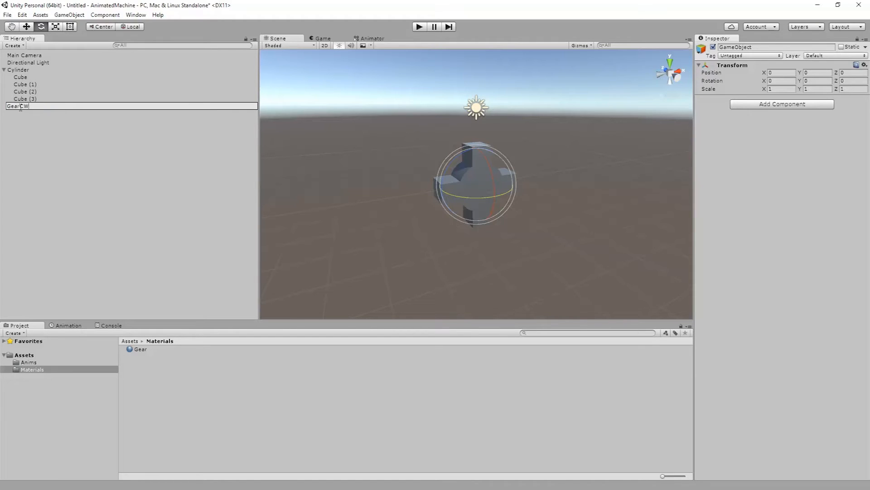
pyautogui.press('Return')
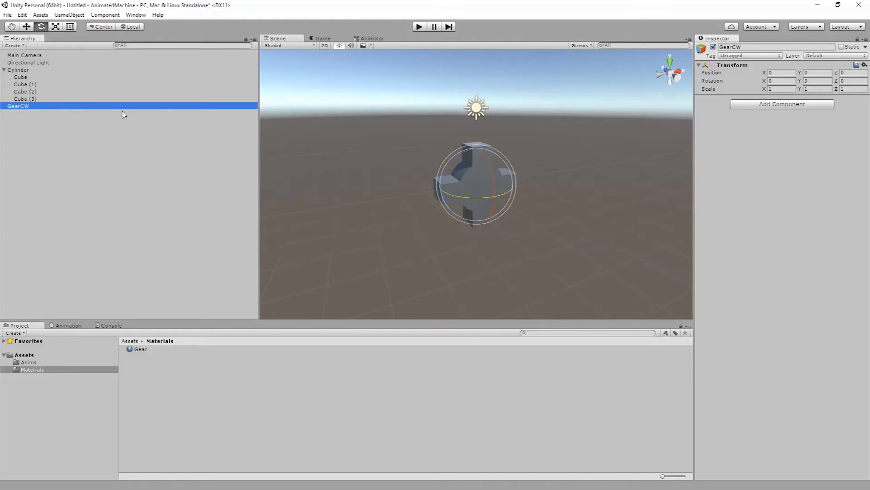
pyautogui.moveTo(16, 73); pyautogui.dragTo(18, 106)
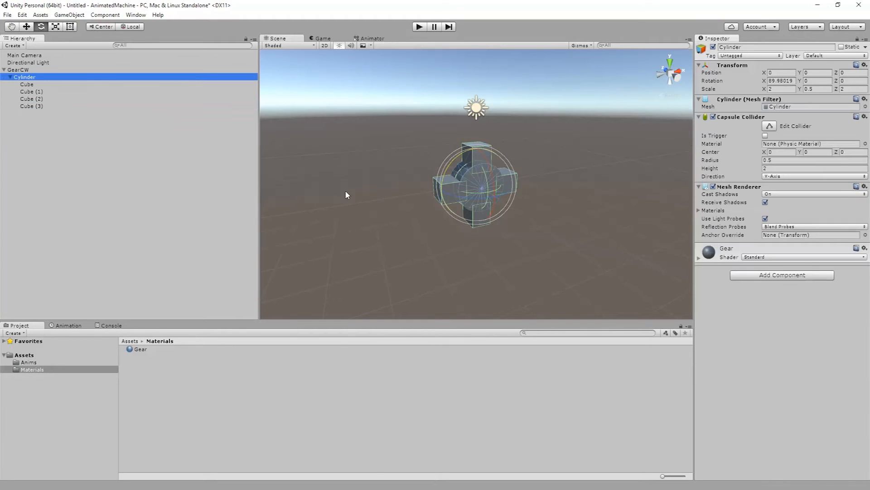
# Create a folder named Prefabs inside Assets and open it
pyautogui.click(25, 355)
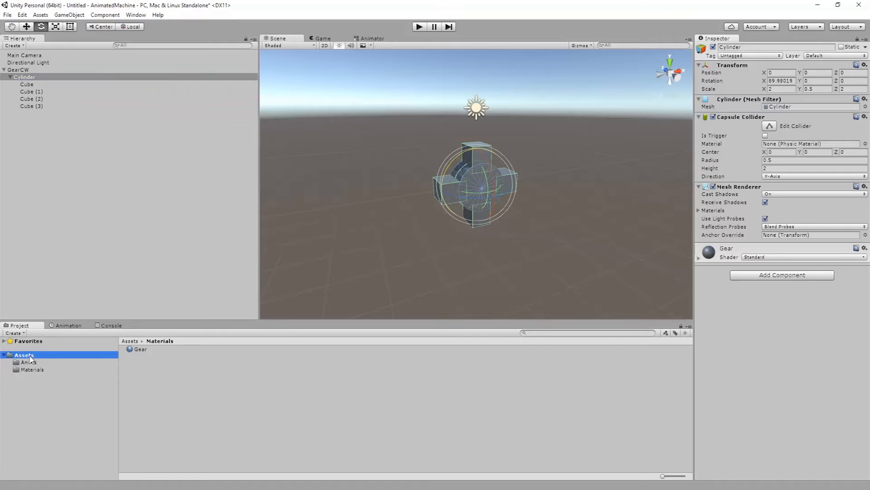
pyautogui.rightClick(165, 398)
pyautogui.moveTo(202, 233)
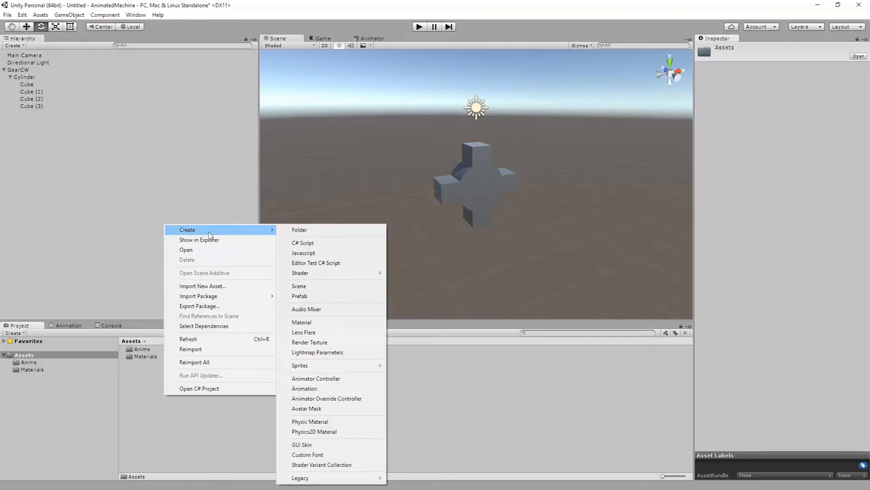
pyautogui.click(287, 230)
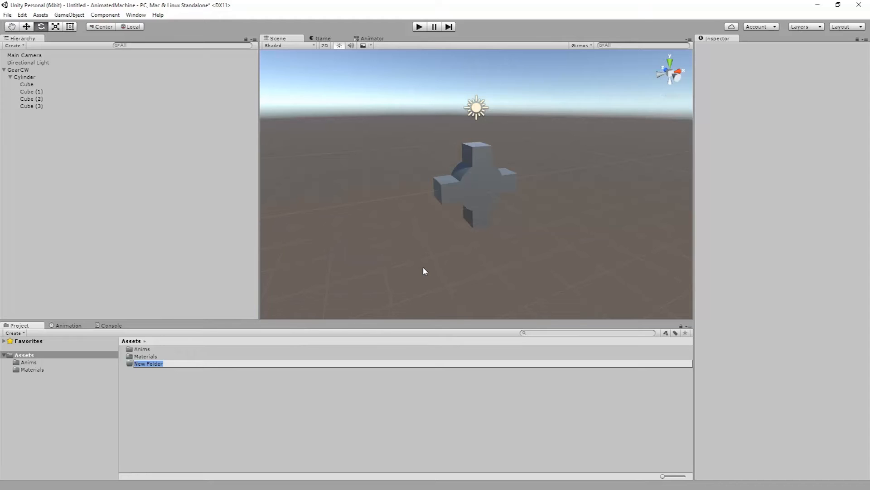
pyautogui.write('Prefabs')
pyautogui.press('Return')
pyautogui.press('Return')
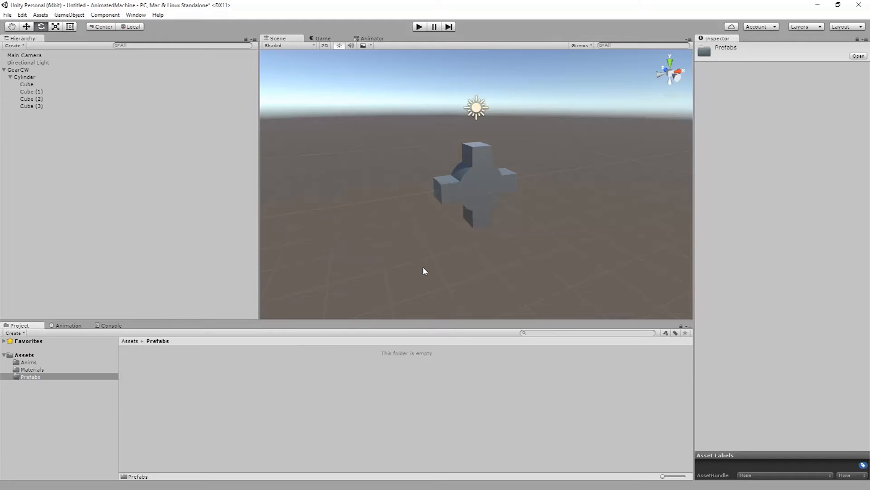
# Make a prefab from the GearCW object in the Prefabs folder and inspect its contents and preview
pyautogui.rightClick(219, 398)
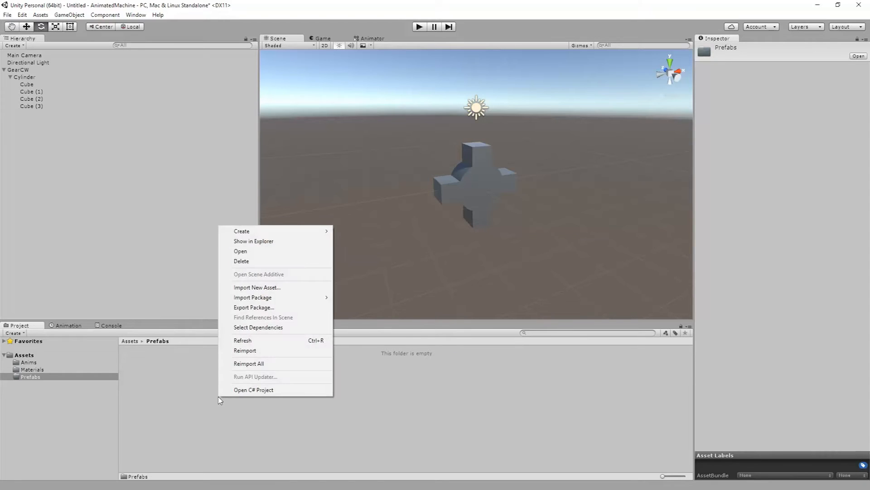
pyautogui.click(175, 392)
pyautogui.moveTo(19, 70); pyautogui.dragTo(175, 413)
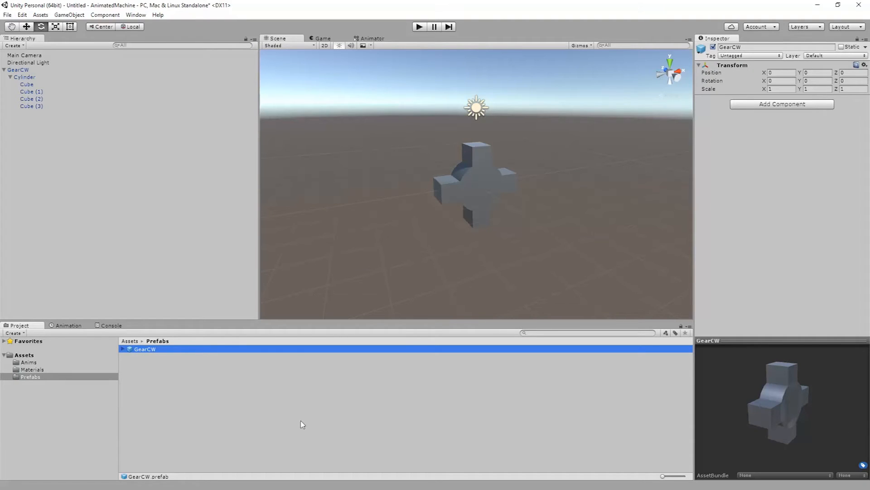
pyautogui.click(123, 349)
pyautogui.moveTo(800, 403)
pyautogui.mouseDown()
pyautogui.moveTo(784, 402)
pyautogui.moveTo(801, 377)
pyautogui.moveTo(792, 393)
pyautogui.moveTo(801, 397)
pyautogui.mouseUp()
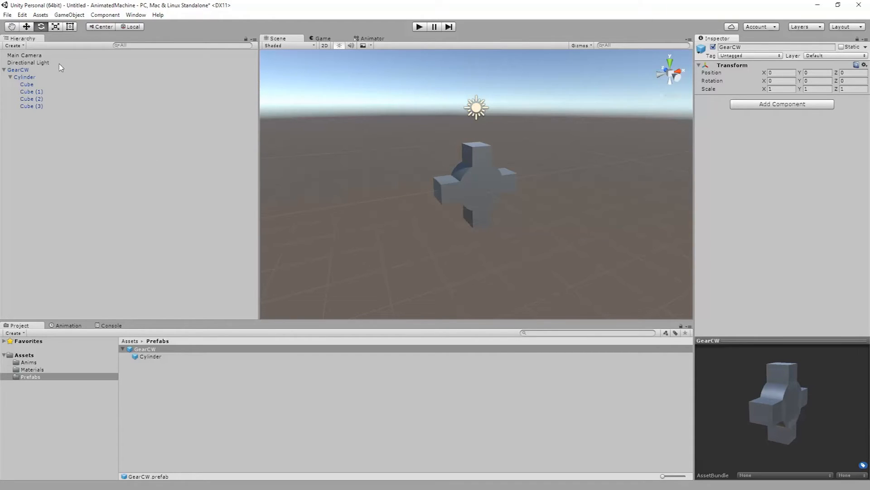
# Scale all four cube teeth together along Z to about 1.85
pyautogui.click(35, 85)
pyautogui.keyDown('shift'); pyautogui.click(34, 106); pyautogui.keyUp('shift')
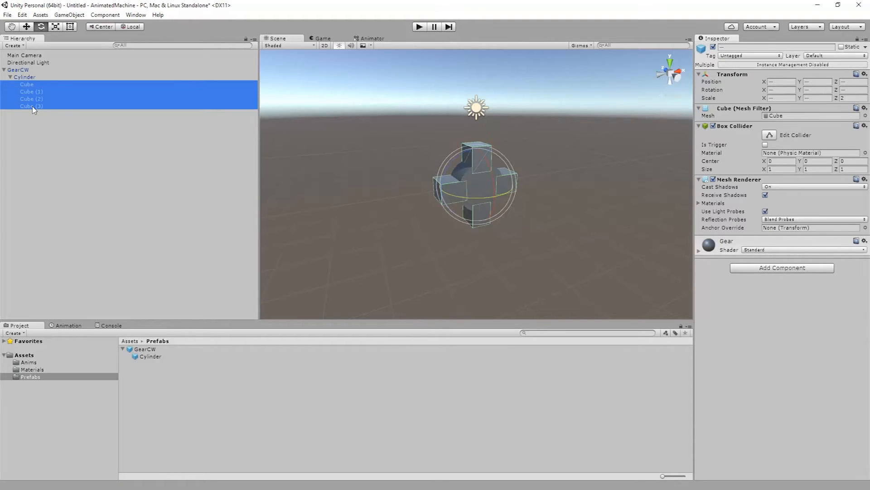
pyautogui.click(56, 27)
pyautogui.keyDown('alt'); pyautogui.moveTo(376, 170); pyautogui.dragTo(447, 184); pyautogui.keyUp('alt')
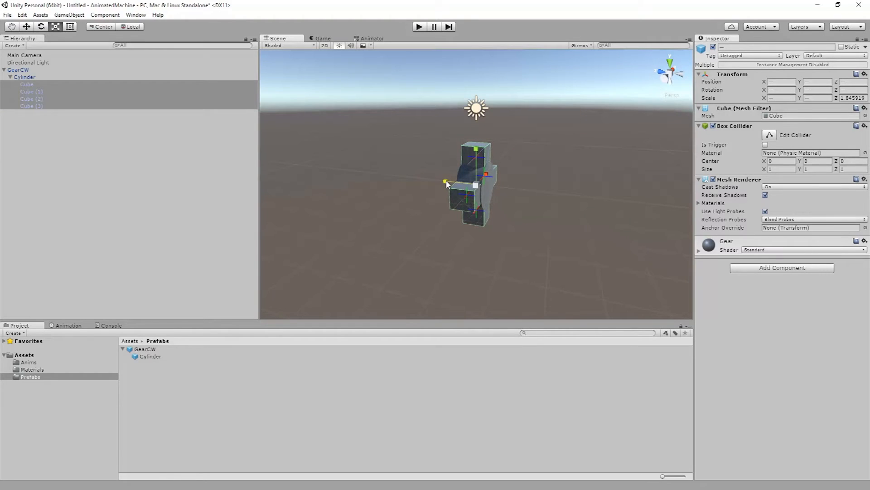
pyautogui.keyDown('alt'); pyautogui.moveTo(522, 175); pyautogui.dragTo(466, 188); pyautogui.keyUp('alt')
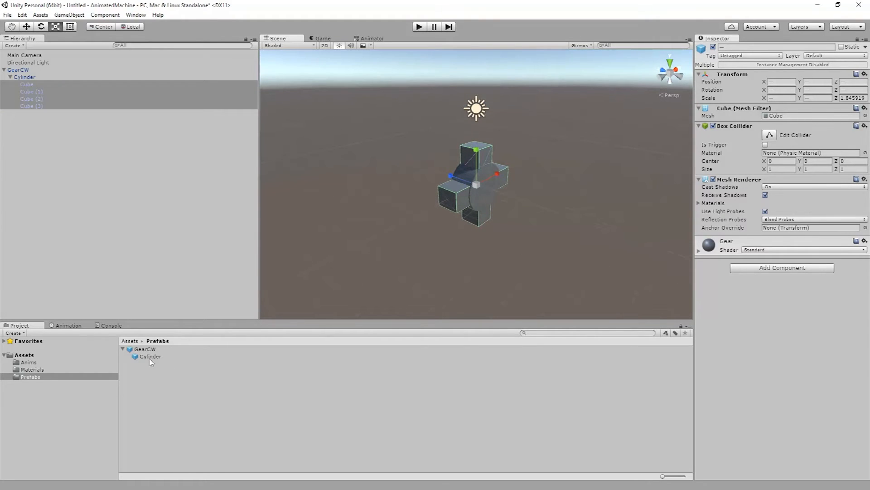
# Apply the changes made to the GearCW object to its prefab
pyautogui.click(22, 70)
pyautogui.click(70, 15)
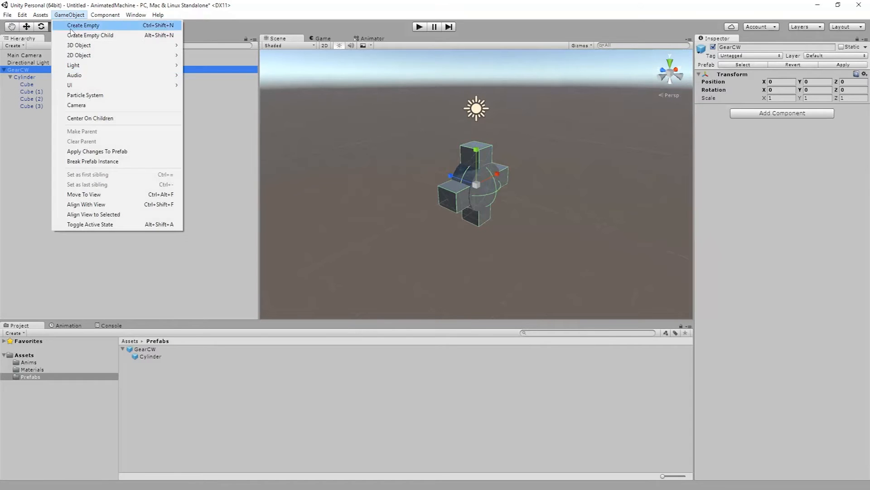
pyautogui.click(89, 151)
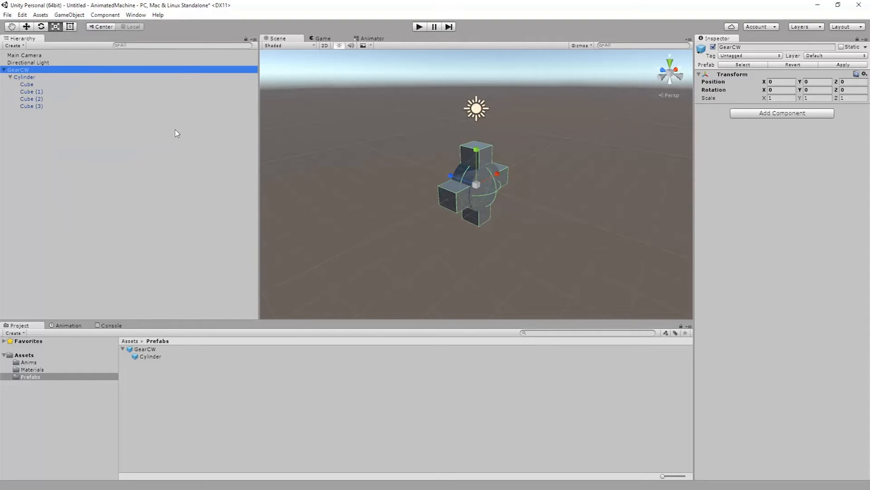
# Create an animation clip for the GearCW object, saving it over the existing RotateCW.anim in the Anims folder
pyautogui.click(5, 70)
pyautogui.click(69, 326)
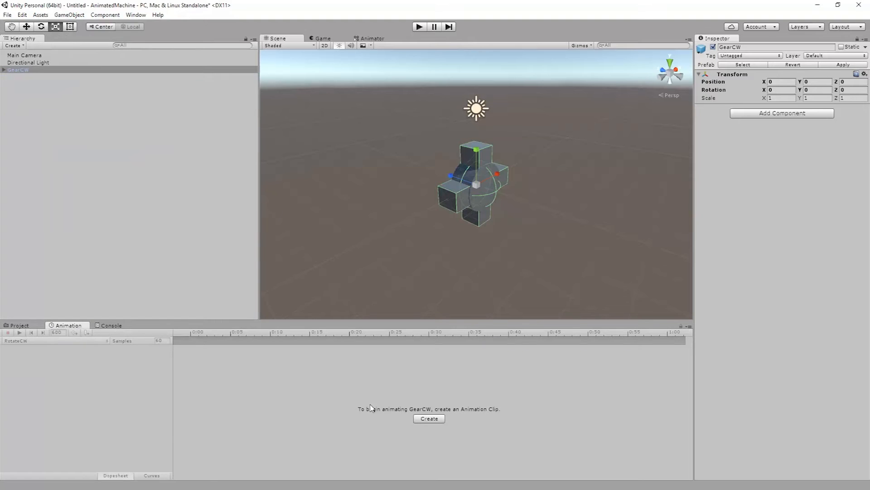
pyautogui.click(437, 422)
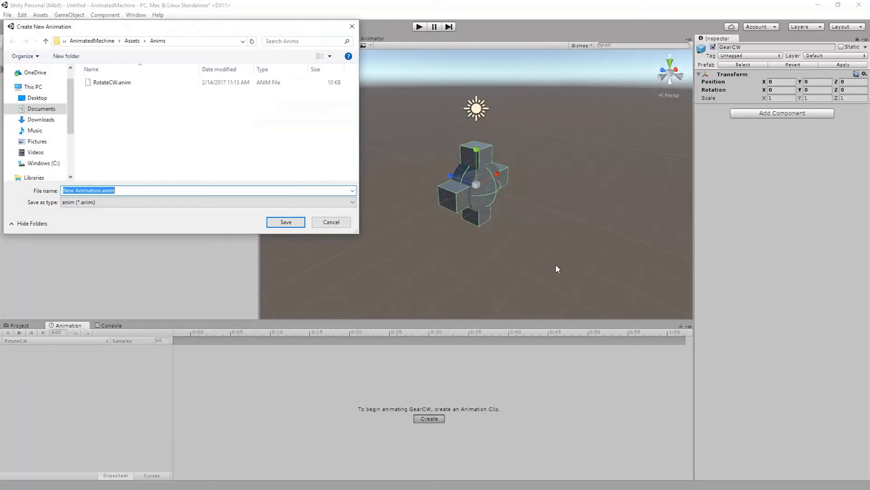
pyautogui.doubleClick(115, 83)
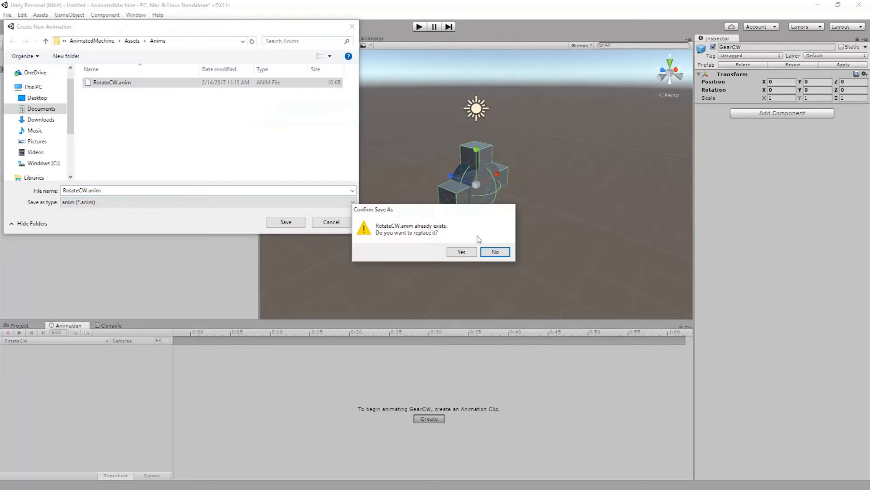
pyautogui.click(460, 250)
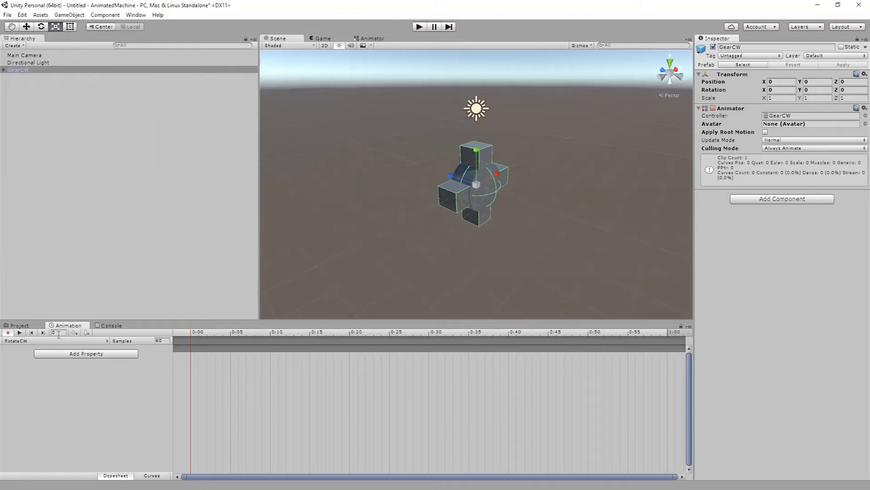
# Keyframe GearCW's Z rotation at 360 on frame 600 of the RotateCW clip
pyautogui.write('600')
pyautogui.keyDown('alt'); pyautogui.scroll(-2, 626, 419); pyautogui.keyUp('alt')
pyautogui.keyDown('alt'); pyautogui.scroll(-10, 626, 419); pyautogui.keyUp('alt')
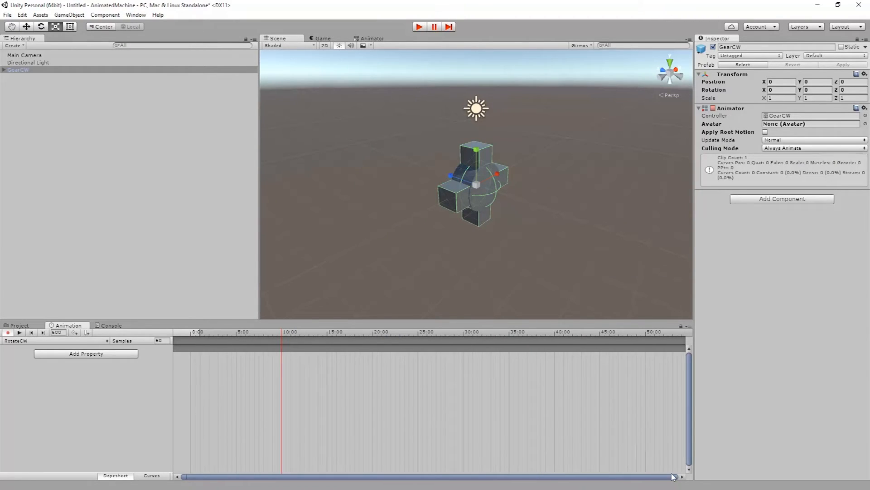
pyautogui.moveTo(678, 480); pyautogui.dragTo(281, 477)
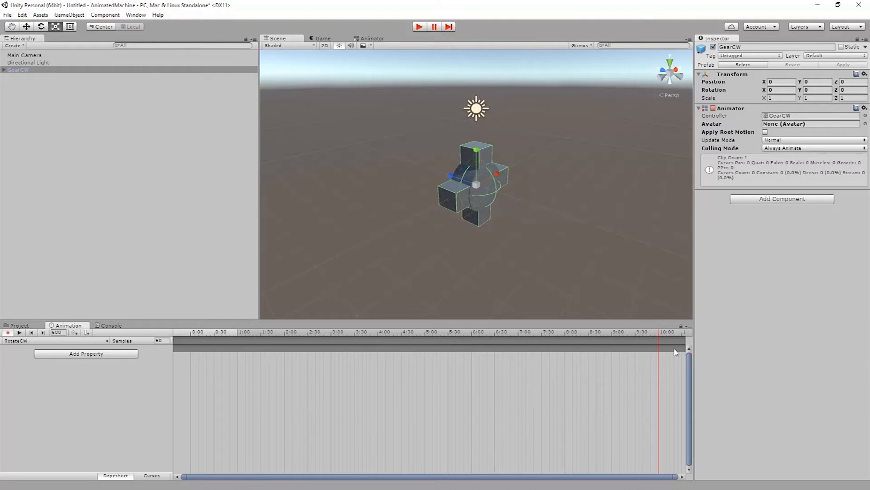
pyautogui.click(41, 27)
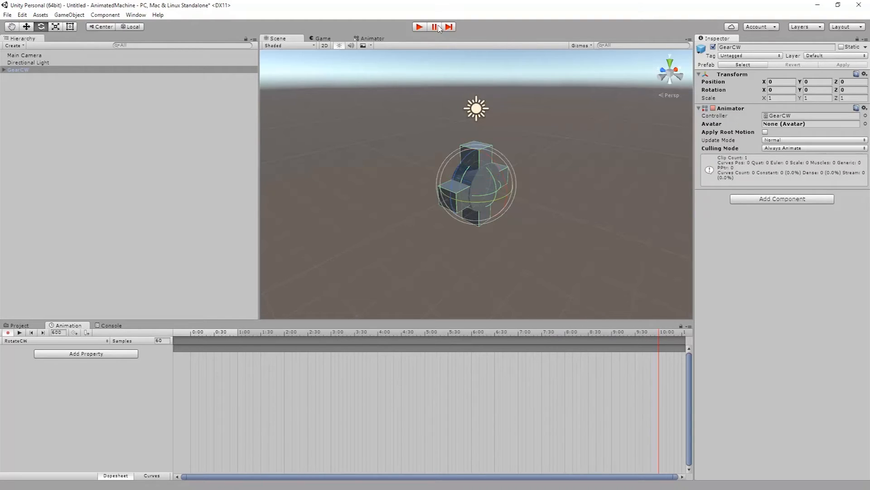
pyautogui.click(851, 90)
pyautogui.write('360')
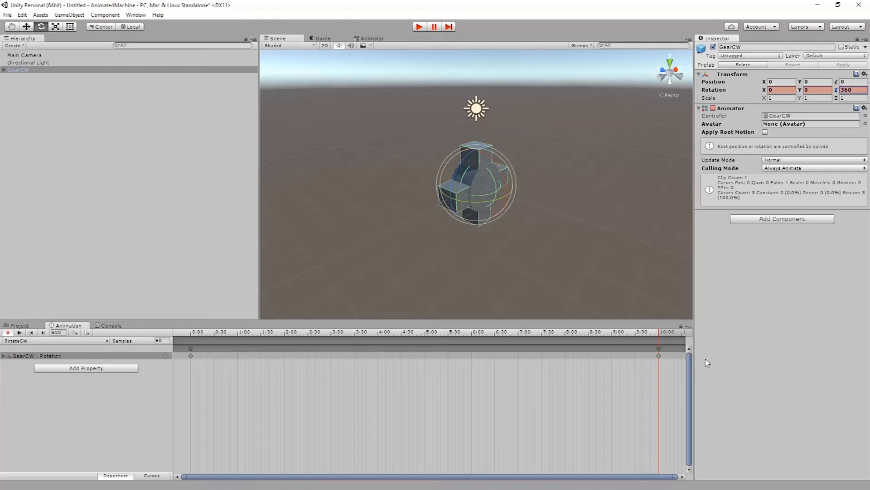
# Preview the RotateCW clip from its start and stop the playback
pyautogui.moveTo(655, 337); pyautogui.dragTo(58, 336)
pyautogui.click(19, 333)
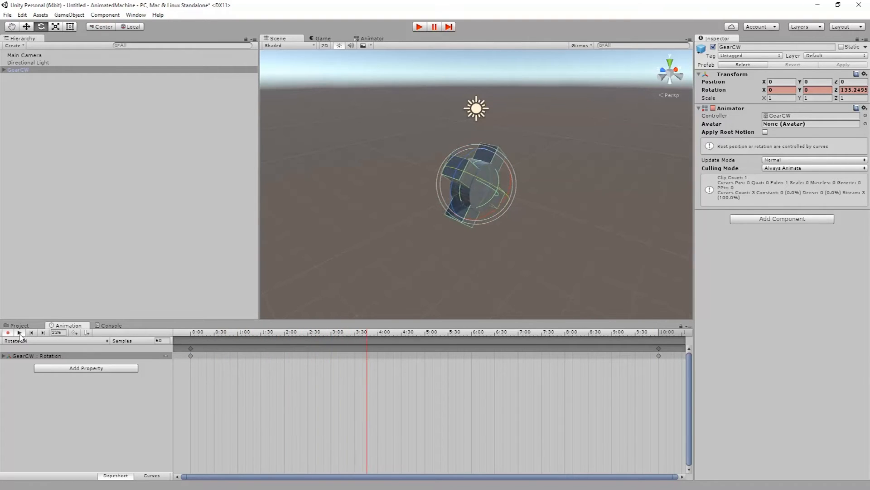
pyautogui.click(19, 333)
# Return to frame 600 and re-enter 360 as GearCW's Z rotation
pyautogui.click(64, 333)
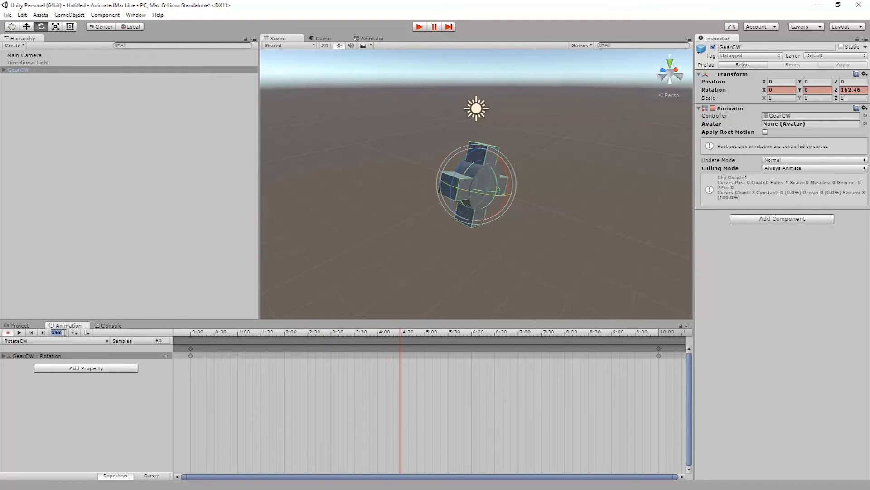
pyautogui.write('600')
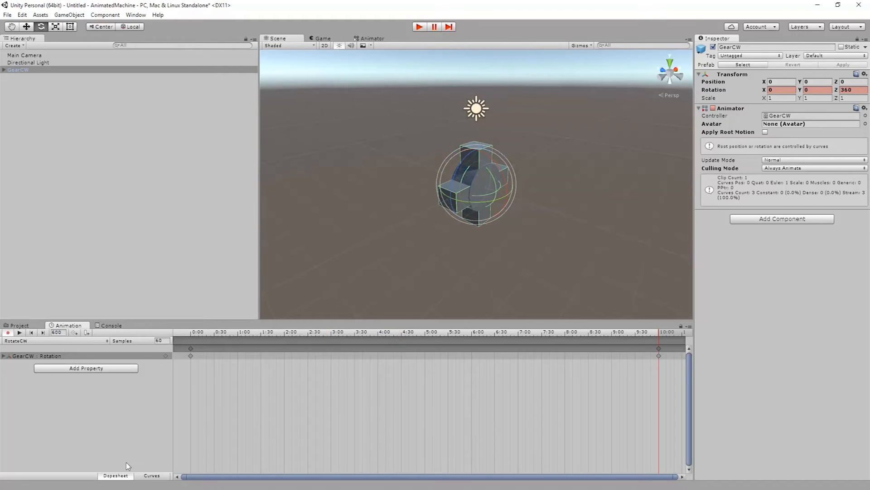
pyautogui.click(843, 89)
pyautogui.write('360')
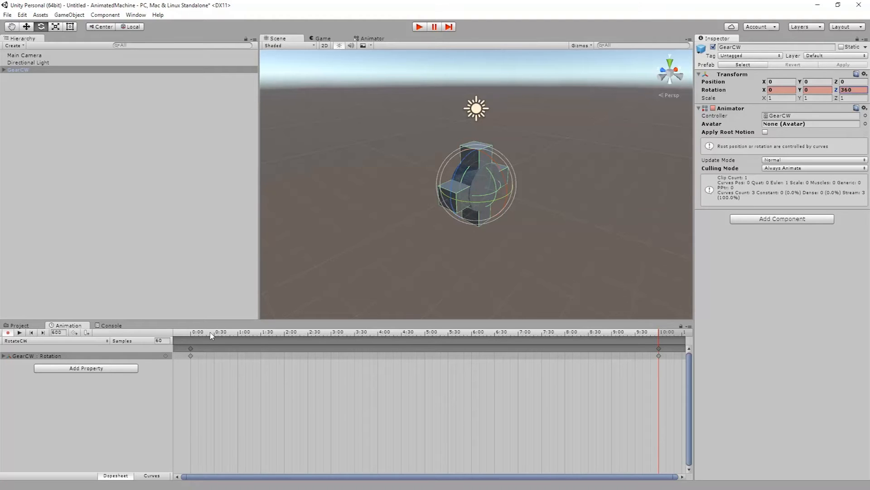
# Scrub through the clip, return to frame 0 and set GearCW's Z rotation there to 0
pyautogui.moveTo(193, 335); pyautogui.dragTo(376, 336)
pyautogui.moveTo(287, 341); pyautogui.dragTo(191, 336)
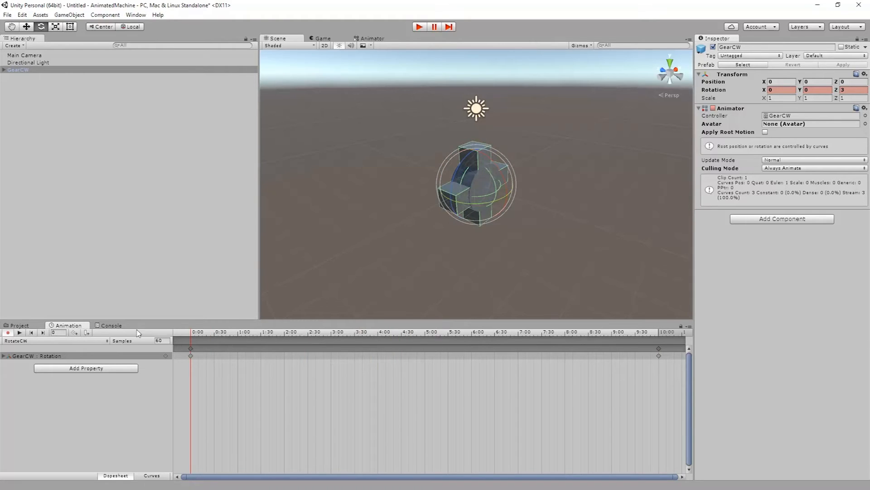
pyautogui.keyDown('alt'); pyautogui.moveTo(552, 272); pyautogui.dragTo(463, 220); pyautogui.keyUp('alt')
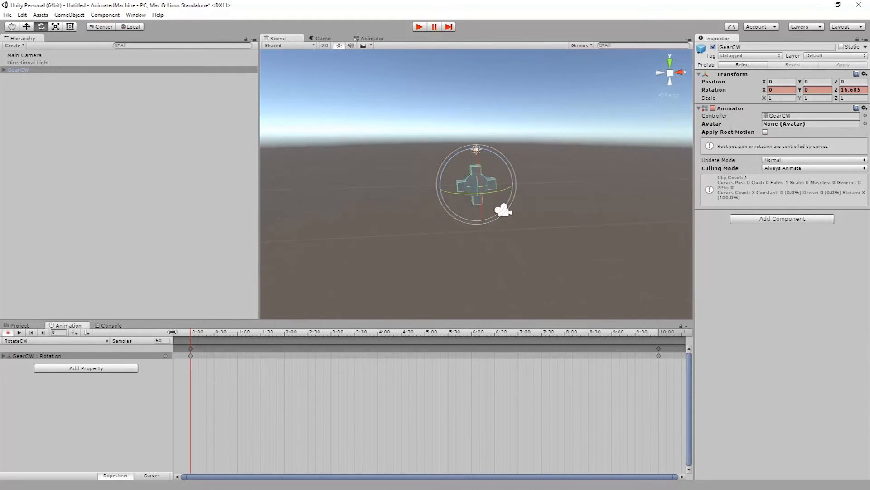
pyautogui.click(854, 90)
pyautogui.write('0')
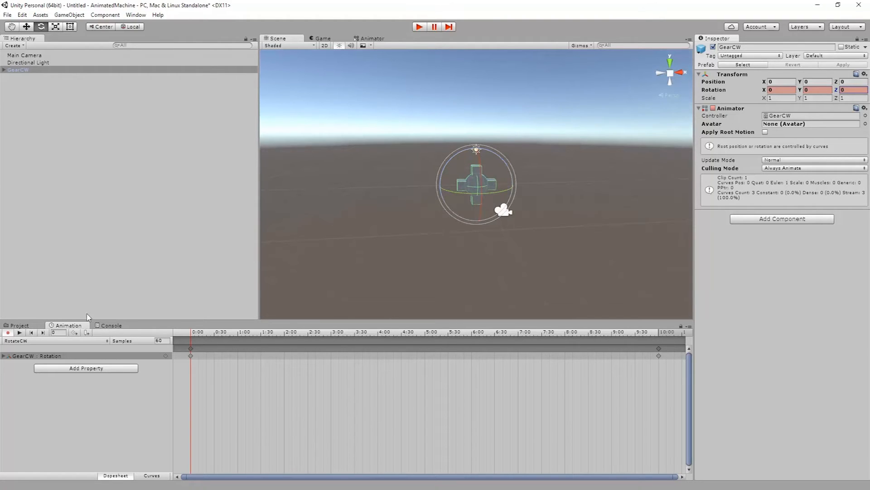
# Change GearCW's Z rotation keyframe at frame 600 to -360
pyautogui.click(54, 341)
pyautogui.click(59, 333)
pyautogui.write('600')
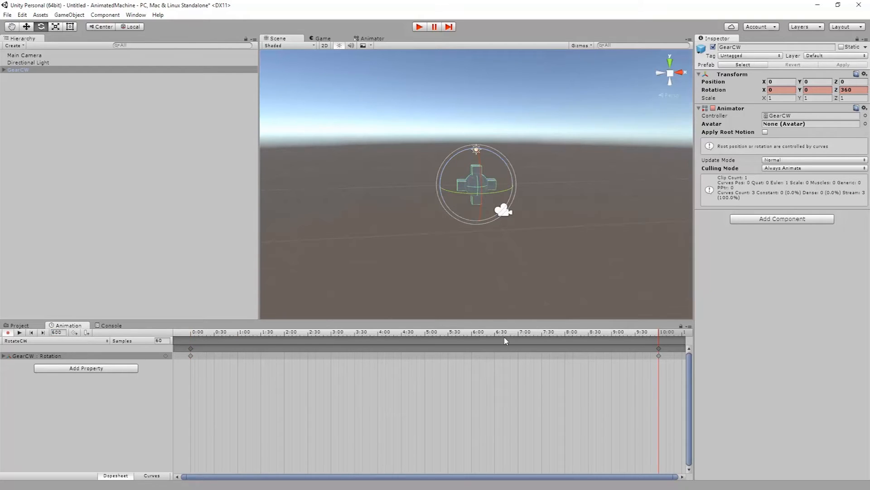
pyautogui.moveTo(842, 92); pyautogui.dragTo(853, 94)
pyautogui.write('-360')
# Play back the RotateCW clip to check the rotation direction, stop it and return to frame 0
pyautogui.moveTo(656, 336); pyautogui.dragTo(190, 333)
pyautogui.click(19, 332)
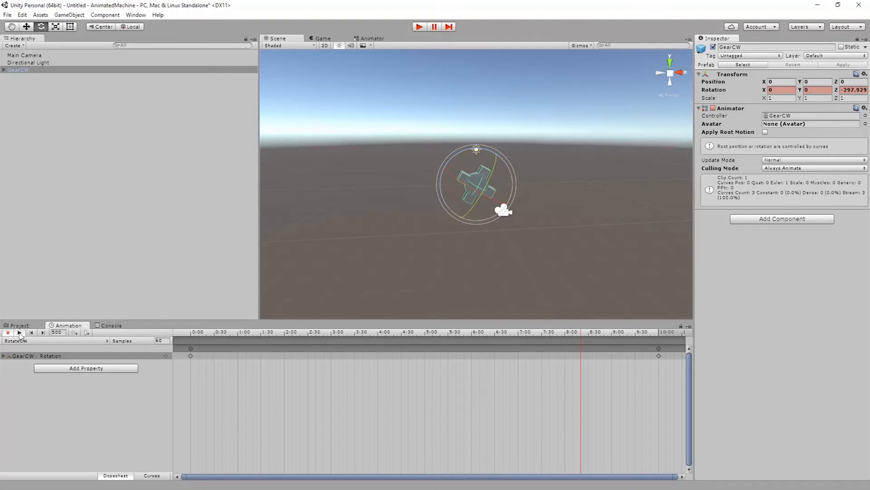
pyautogui.click(19, 333)
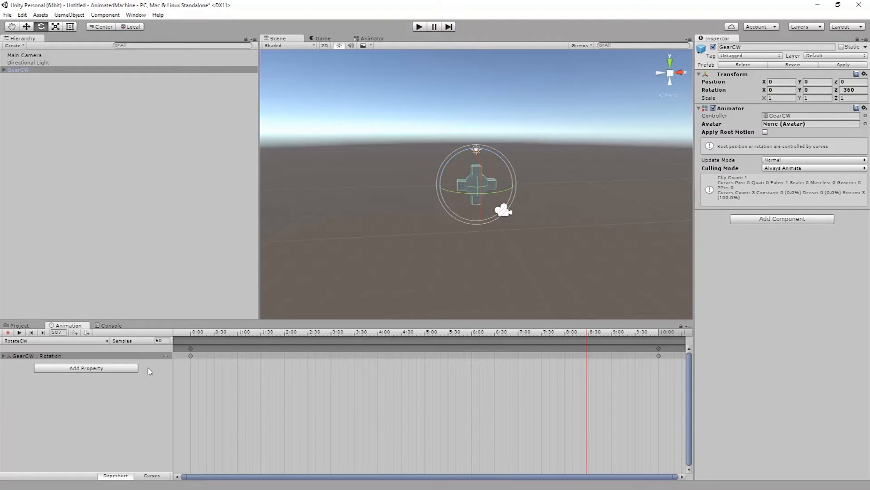
pyautogui.moveTo(649, 337); pyautogui.dragTo(162, 340)
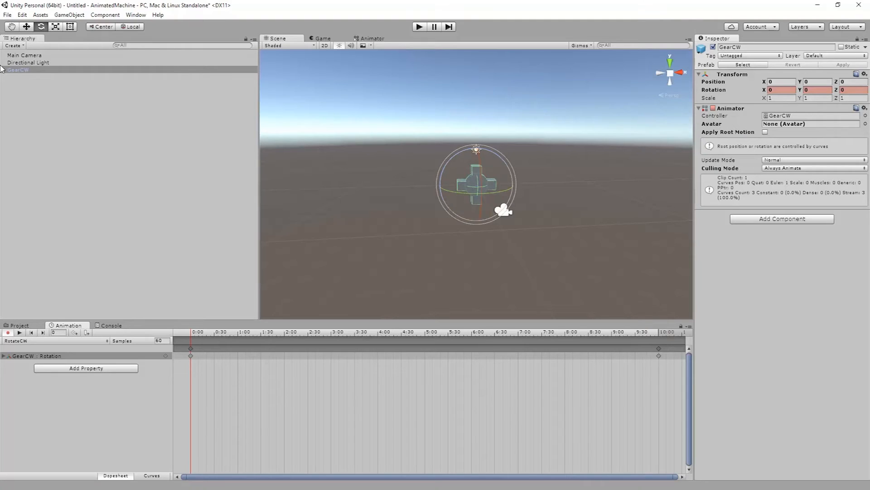
# Show GearCW's animator state machine and reposition the RotateCW state beside the Entry node
pyautogui.click(383, 40)
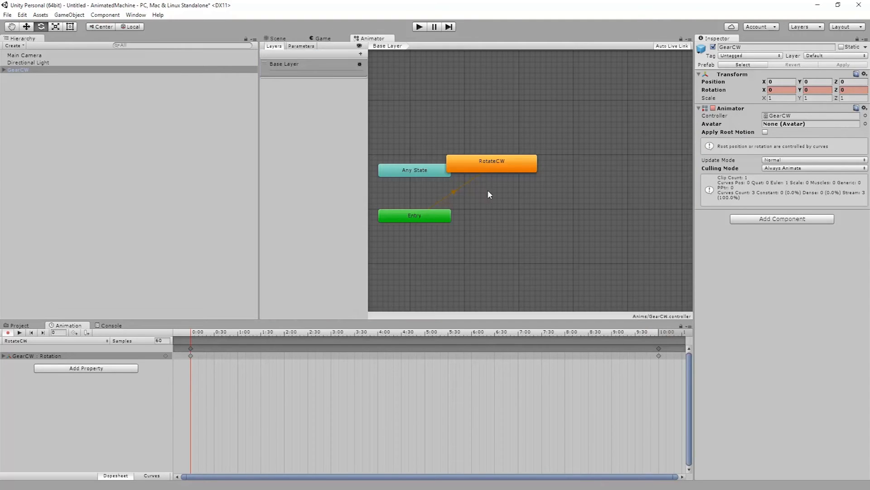
pyautogui.moveTo(497, 167); pyautogui.dragTo(535, 213)
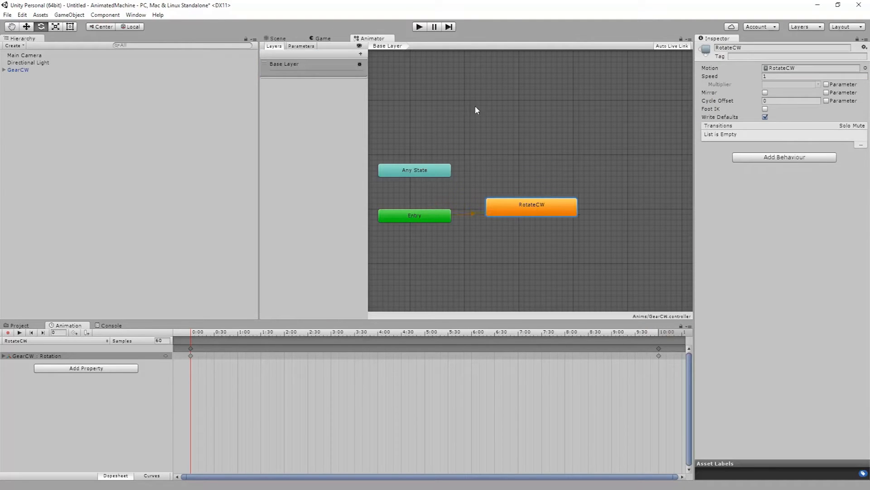
# Inspect the Entry node, its transition and the RotateCW state's properties, including its speed
pyautogui.click(411, 216)
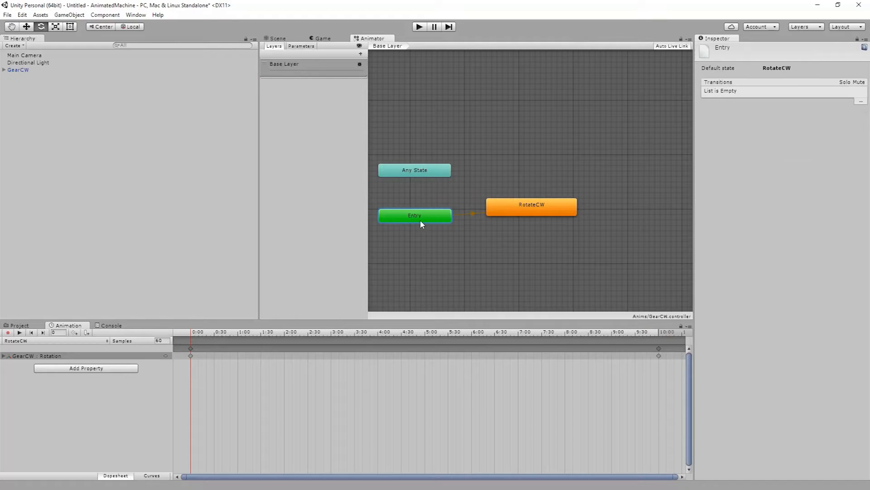
pyautogui.click(473, 213)
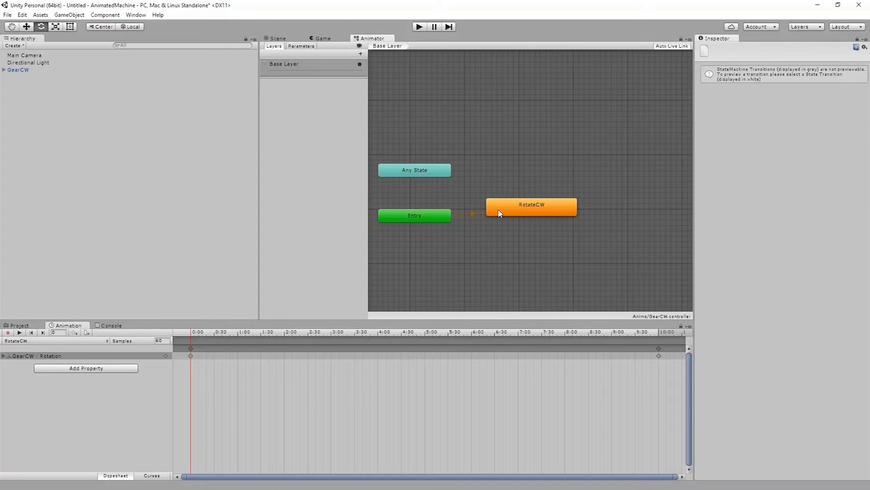
pyautogui.click(516, 209)
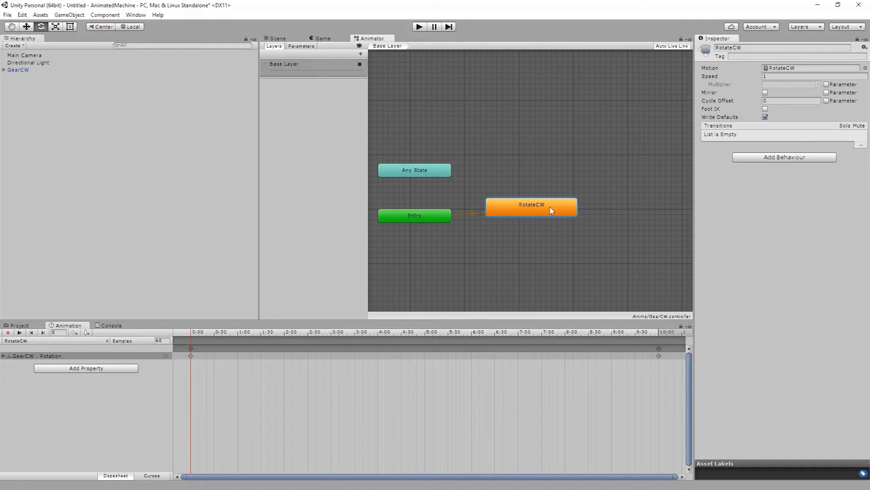
pyautogui.click(774, 76)
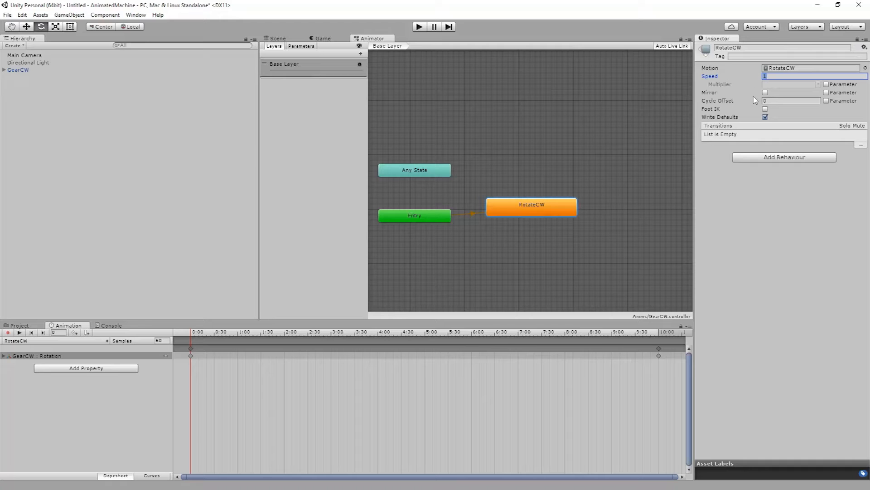
# Return to the scene and apply the animated GearCW object's changes to its prefab
pyautogui.click(19, 325)
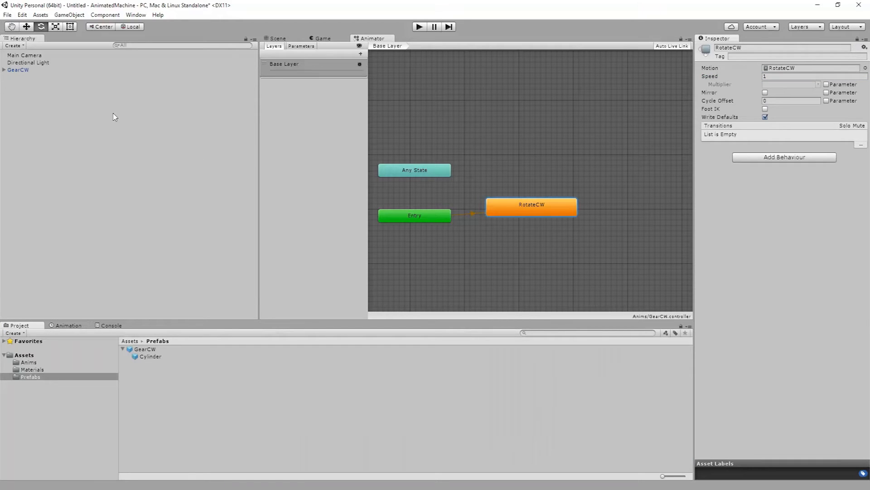
pyautogui.click(275, 38)
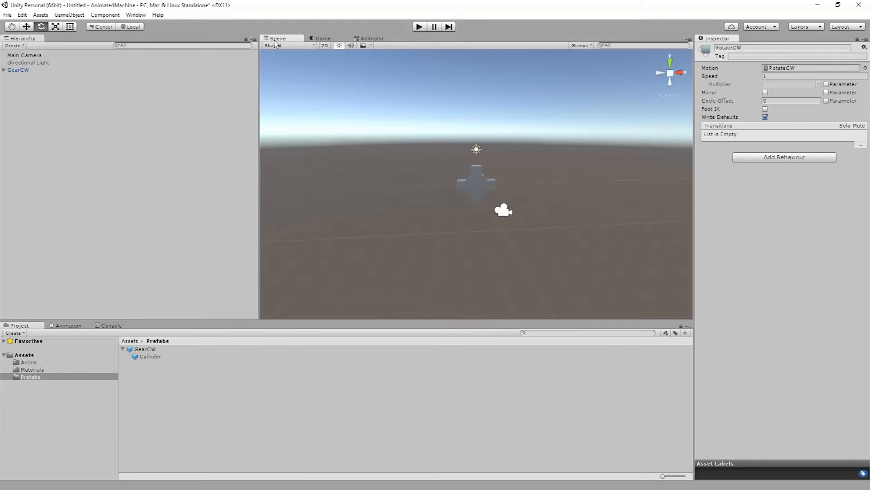
pyautogui.click(21, 70)
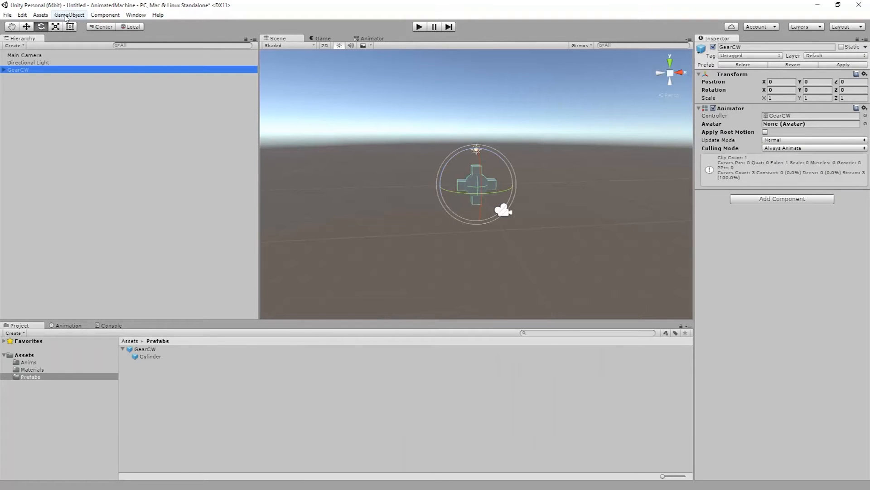
pyautogui.click(69, 15)
pyautogui.click(83, 151)
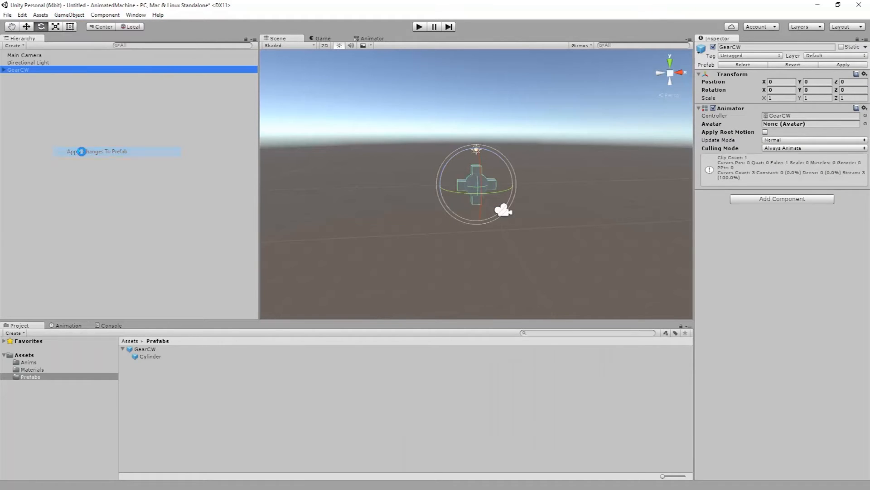
# Delete GearCW from the scene and replace it with a fresh instance of the GearCW prefab
pyautogui.click(31, 85)
pyautogui.click(28, 72)
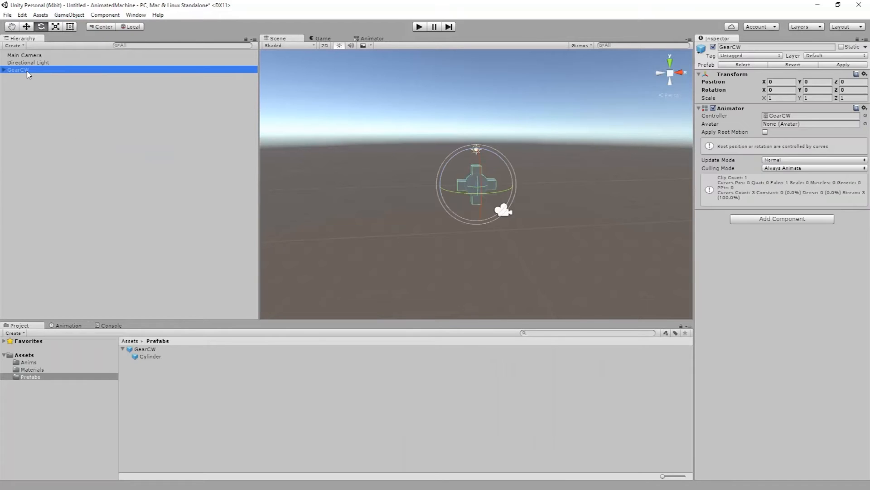
pyautogui.press('Delete')
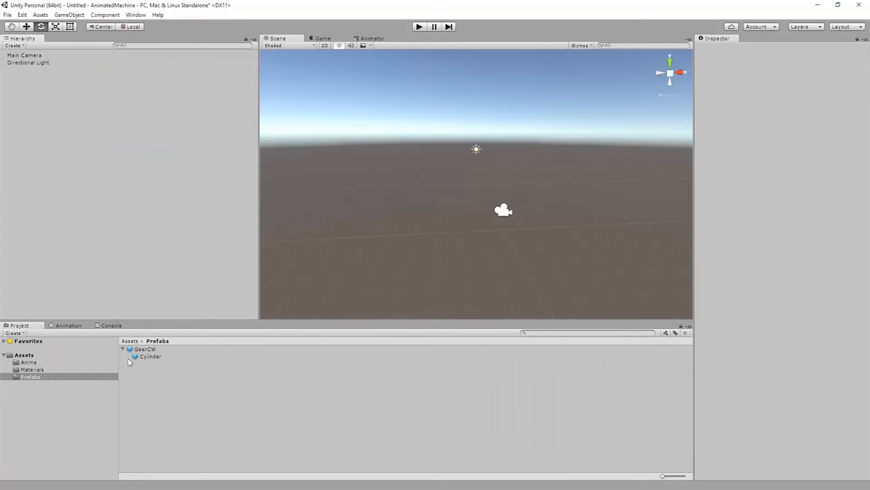
pyautogui.moveTo(154, 351); pyautogui.dragTo(163, 215)
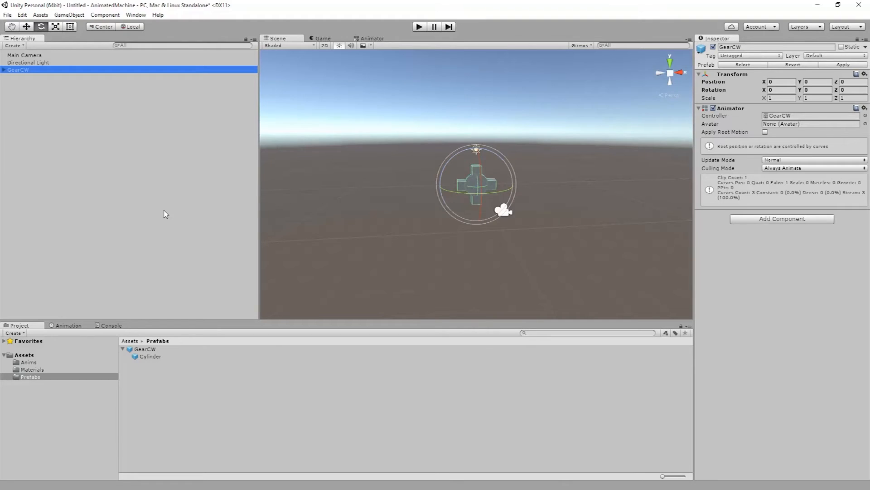
# Examine the new GearCW instance up close and run the scene to check its rotation, then stop the run
pyautogui.keyDown('alt'); pyautogui.moveTo(476, 174); pyautogui.dragTo(563, 191); pyautogui.keyUp('alt')
pyautogui.keyDown('alt'); pyautogui.moveTo(448, 165); pyautogui.dragTo(720, 181, button='right'); pyautogui.keyUp('alt')
pyautogui.keyDown('alt'); pyautogui.moveTo(451, 155); pyautogui.dragTo(210, 132); pyautogui.keyUp('alt')
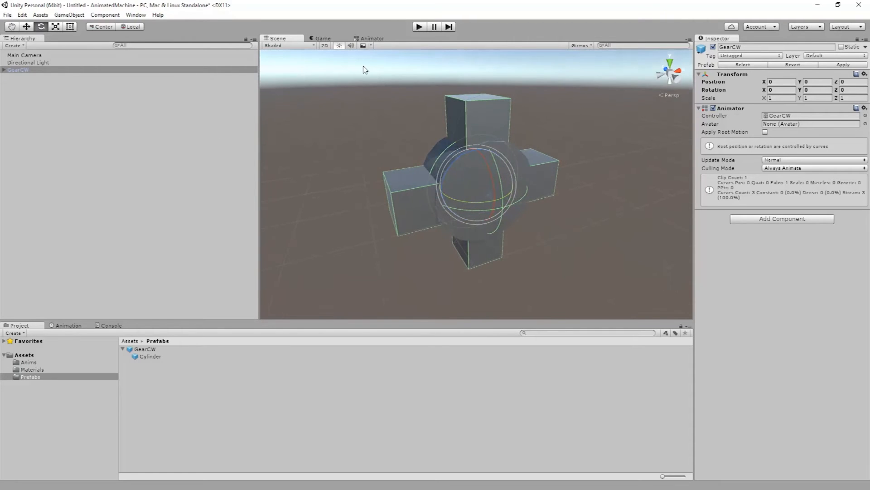
pyautogui.click(419, 27)
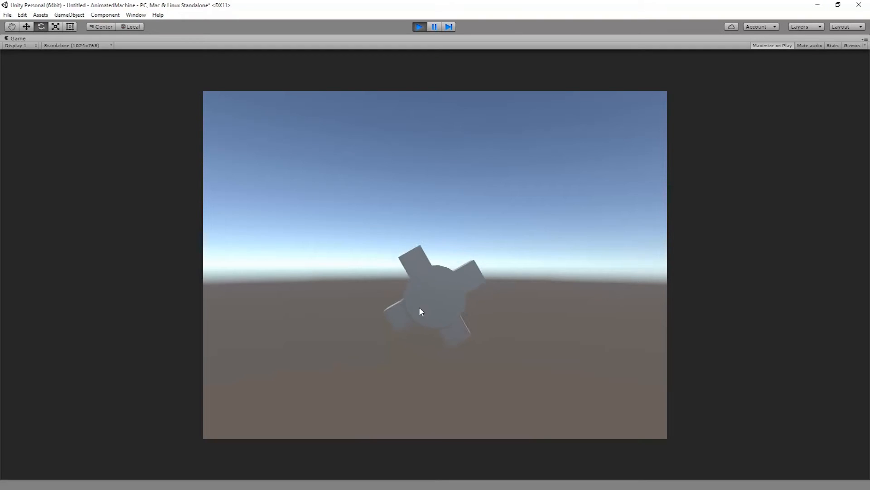
pyautogui.click(419, 27)
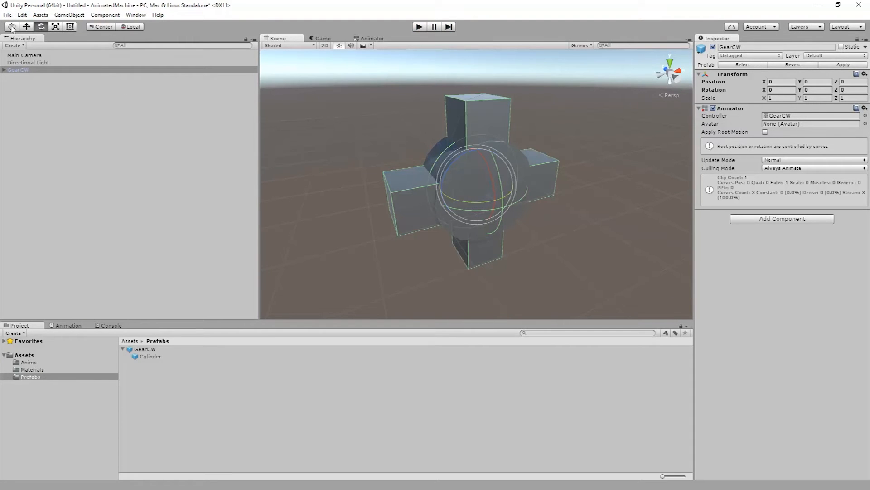
# Rename the GearCW instance in the scene to GearCCW
pyautogui.click(28, 28)
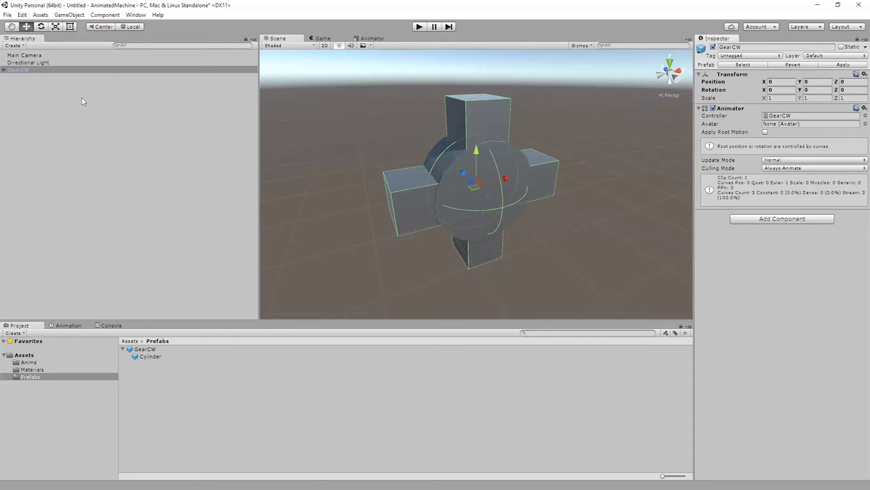
pyautogui.keyDown('alt'); pyautogui.moveTo(491, 182); pyautogui.dragTo(466, 165); pyautogui.keyUp('alt')
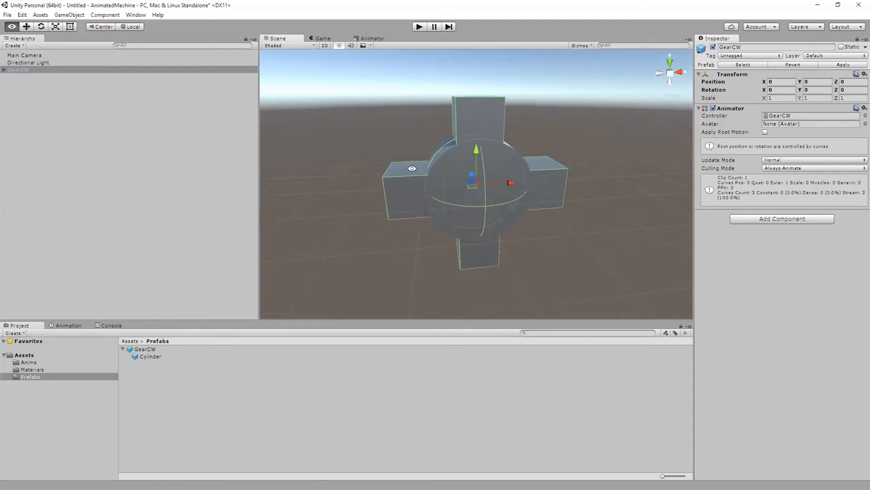
pyautogui.click(21, 71)
pyautogui.click(23, 72)
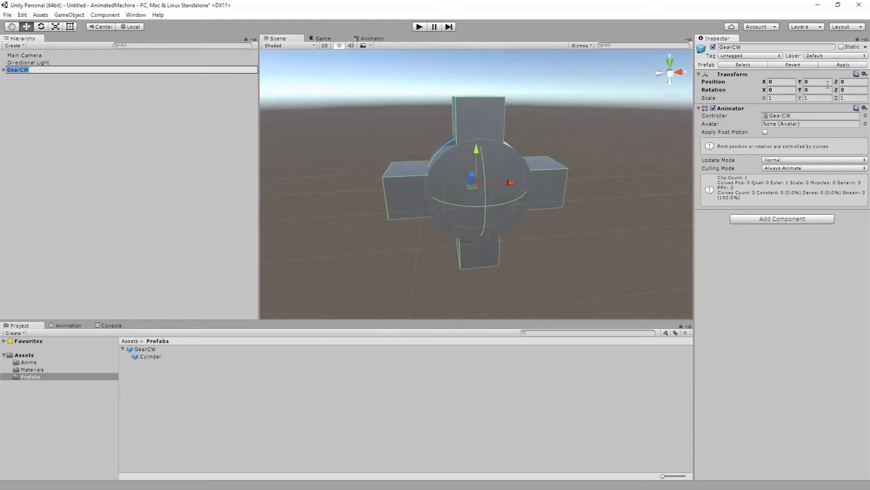
pyautogui.click(24, 69)
pyautogui.press('Return')
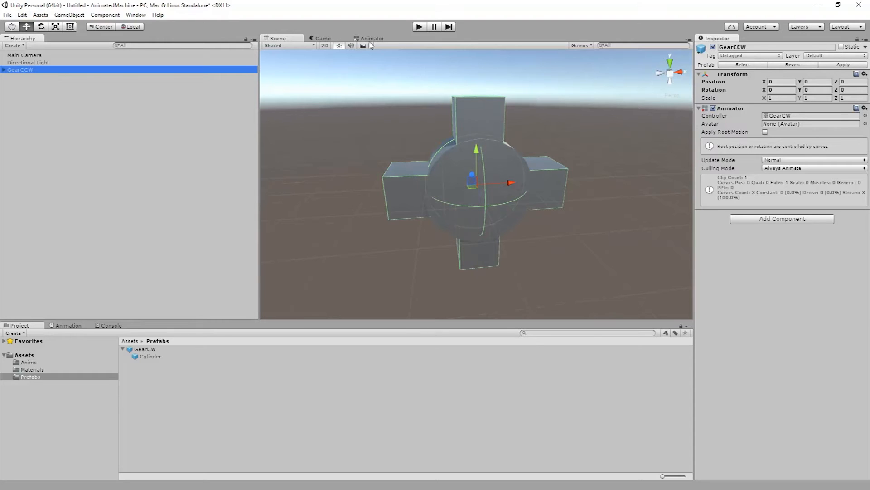
# Delete the leftover Cylinder animator controller from the project's Anims folder
pyautogui.click(69, 325)
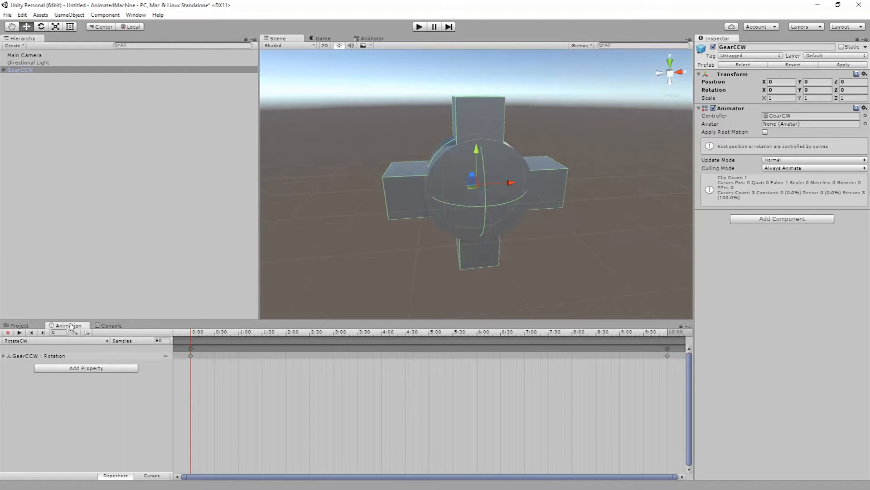
pyautogui.click(19, 325)
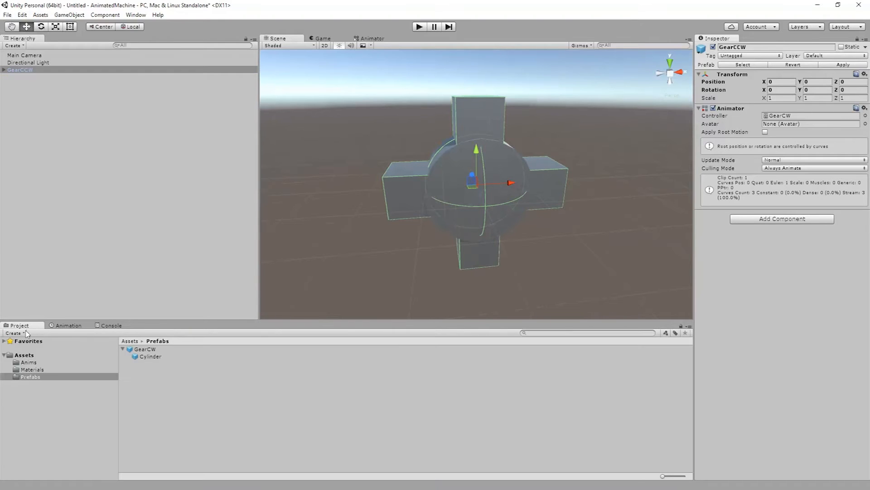
pyautogui.click(28, 362)
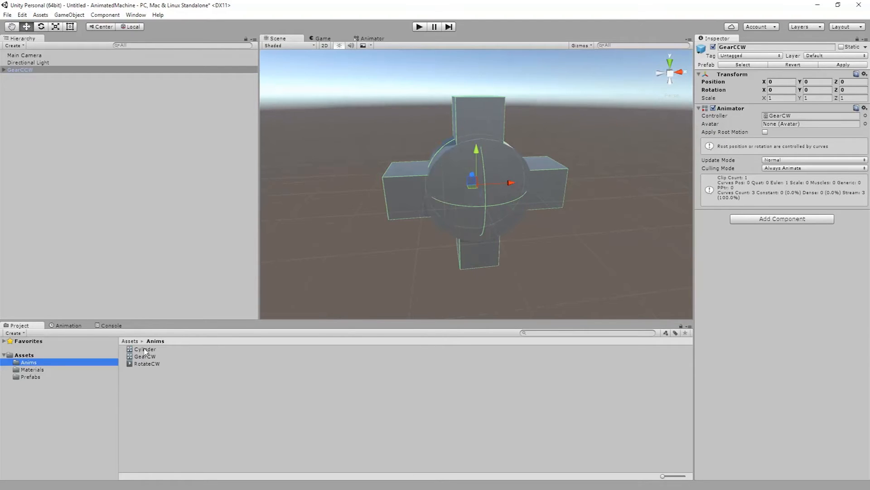
pyautogui.click(145, 350)
pyautogui.press('Delete')
pyautogui.press('Return')
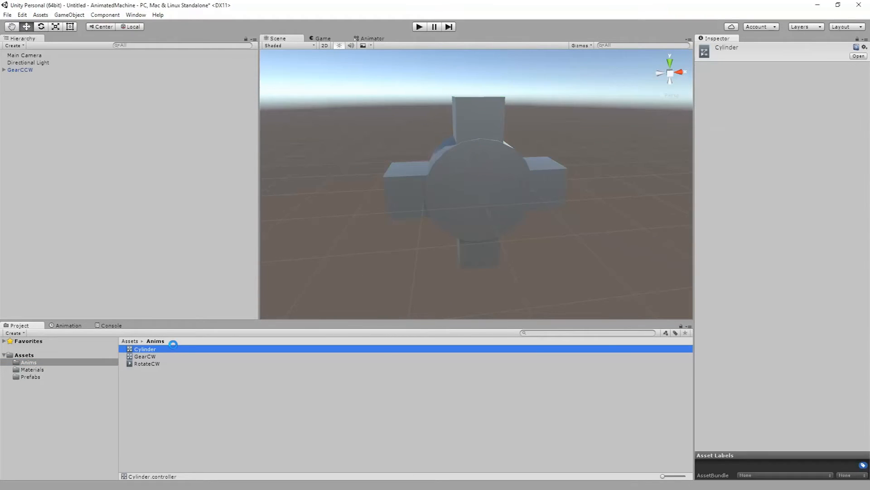
# Duplicate the GearCW animator controller in the Anims folder and name the copy GearCCW
pyautogui.click(146, 350)
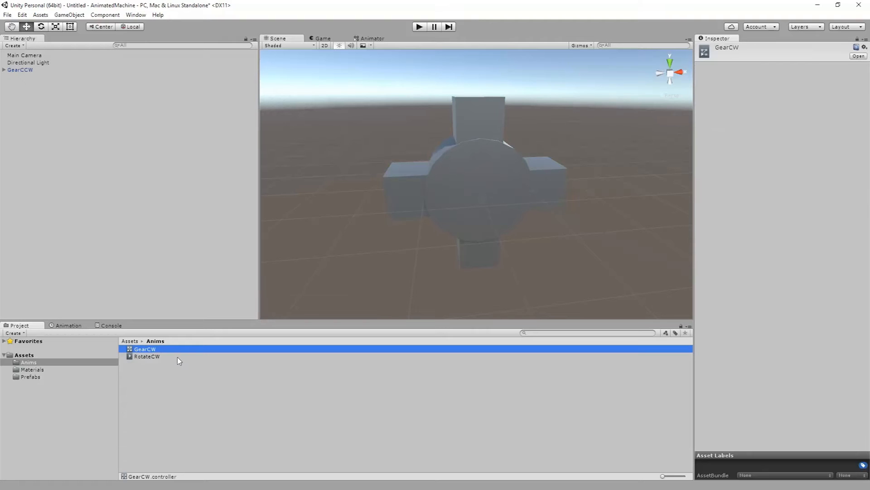
pyautogui.hotkey('ctrl', 'd')
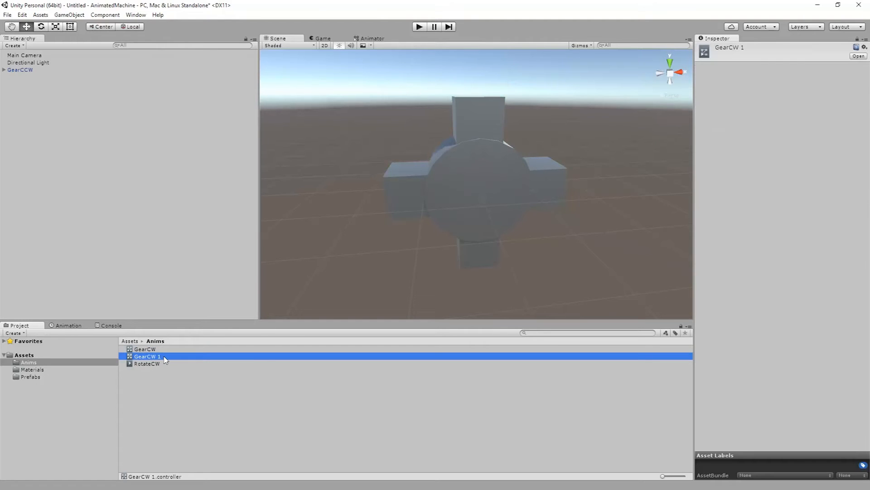
pyautogui.click(165, 357)
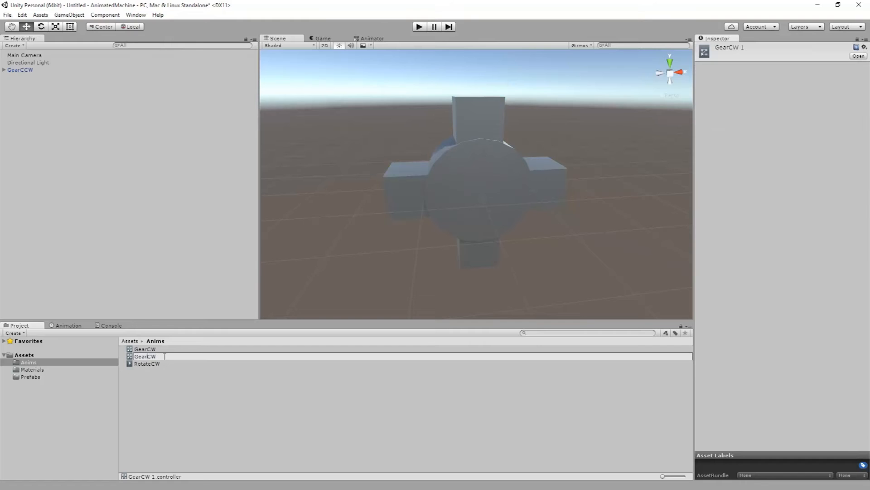
pyautogui.press('Return')
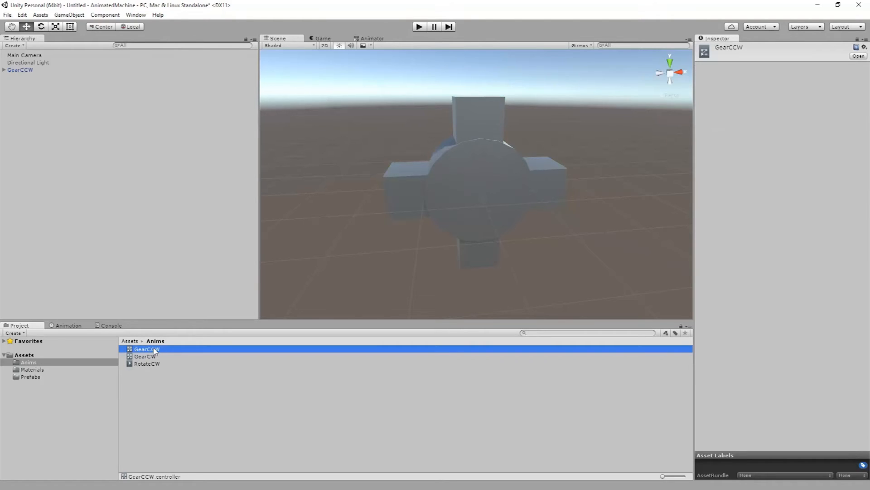
# Create a new animation clip for the gear and save it as RotateCCW.anim in the Anims folder
pyautogui.click(69, 325)
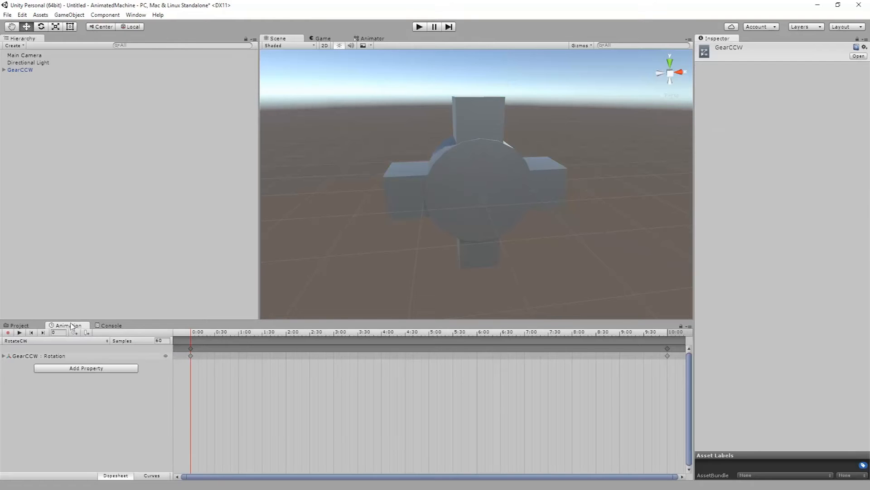
pyautogui.click(29, 340)
pyautogui.click(27, 363)
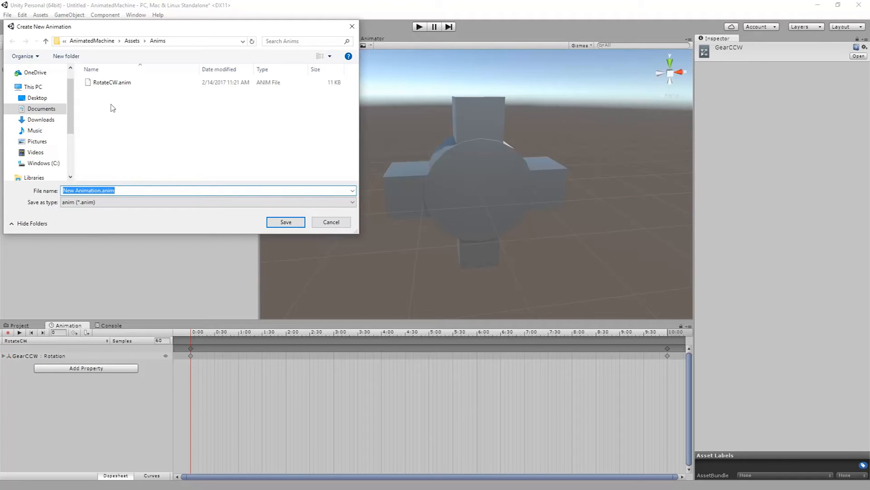
pyautogui.click(109, 82)
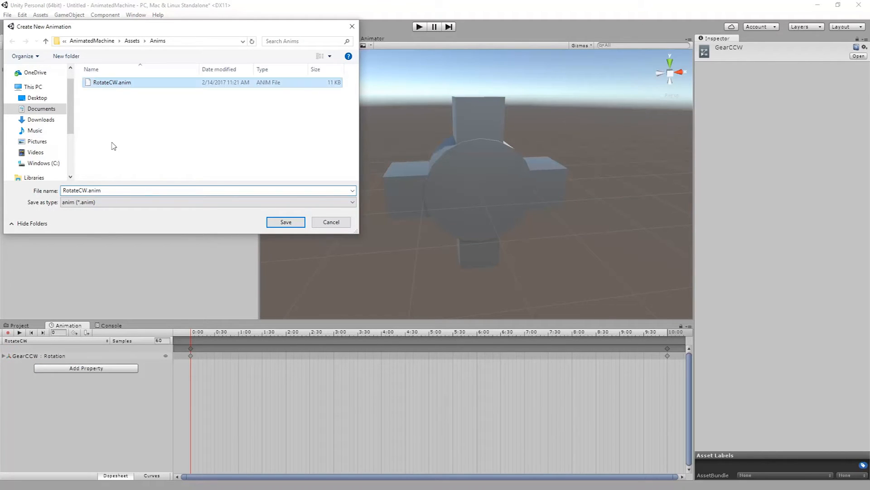
pyautogui.click(103, 191)
pyautogui.click(102, 190)
pyautogui.write('C')
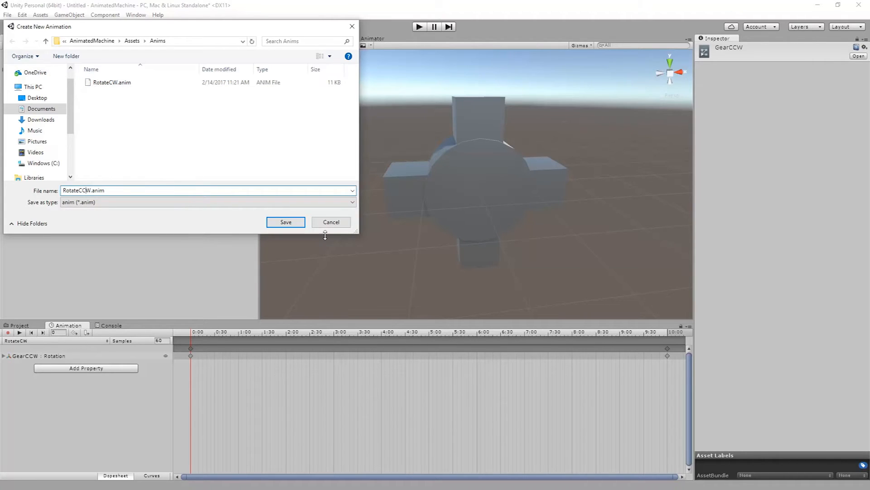
pyautogui.click(295, 223)
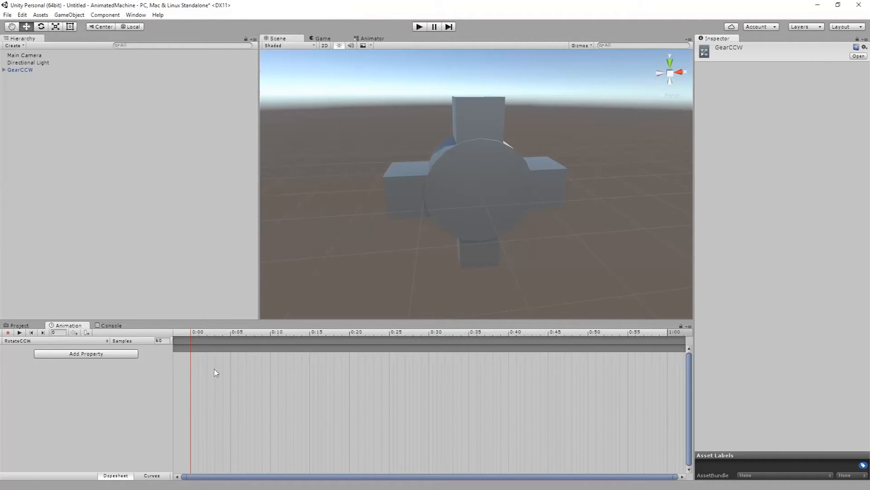
# Record a rotation keyframe for GearCCW at frame 600 of the RotateCCW clip, with Z rotation set to 360
pyautogui.moveTo(198, 334); pyautogui.dragTo(185, 334)
pyautogui.keyDown('alt'); pyautogui.scroll(-10, 499, 378); pyautogui.keyUp('alt')
pyautogui.keyDown('alt'); pyautogui.scroll(-5, 466, 383); pyautogui.keyUp('alt')
pyautogui.keyDown('alt'); pyautogui.scroll(-3, 444, 384); pyautogui.keyUp('alt')
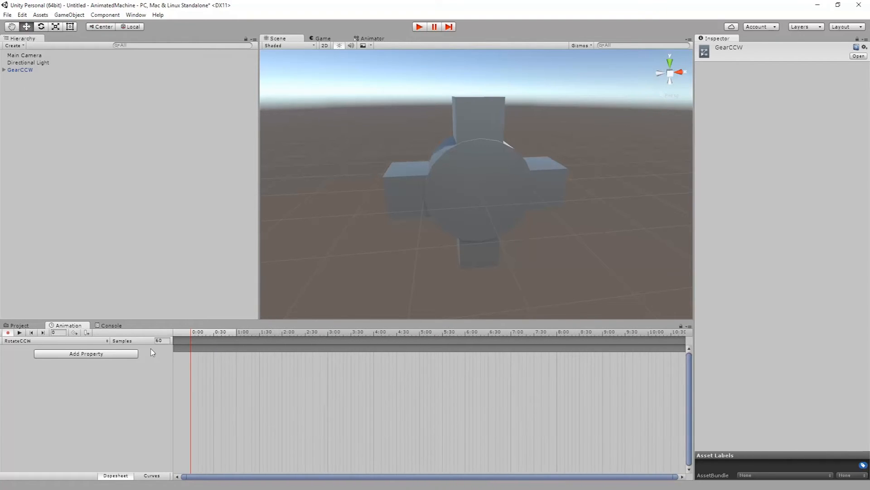
pyautogui.click(62, 334)
pyautogui.write('600')
pyautogui.click(41, 26)
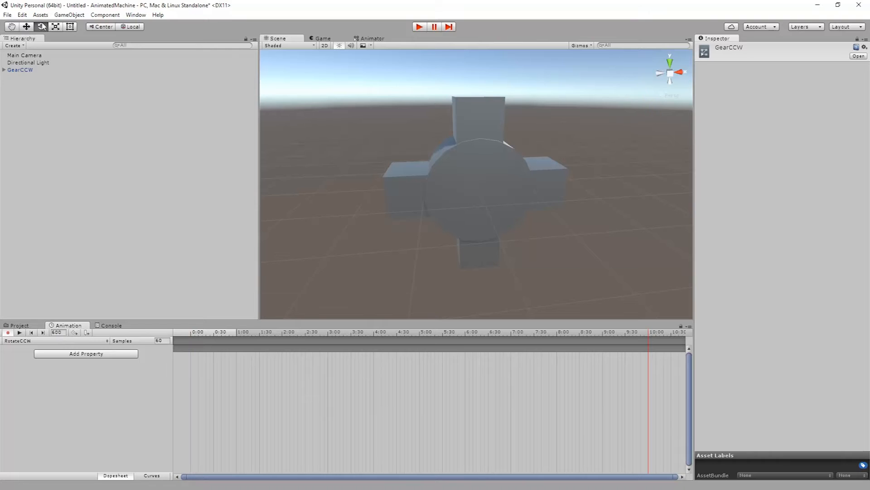
pyautogui.click(33, 70)
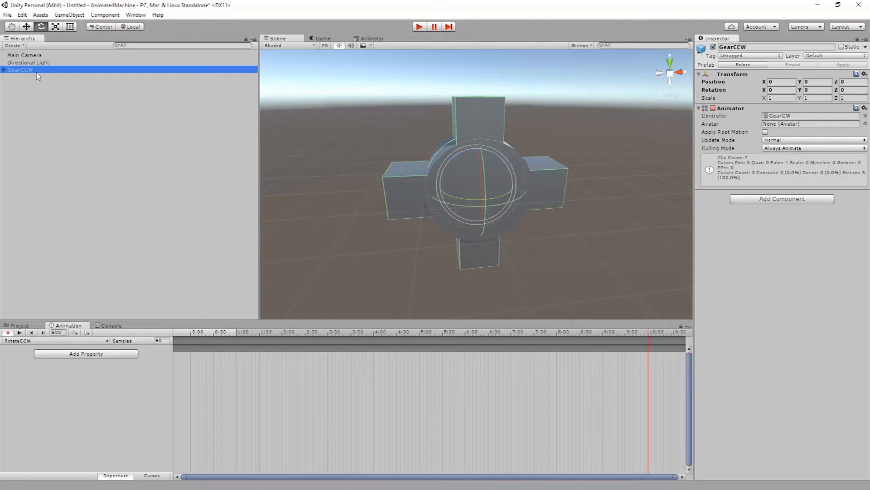
pyautogui.click(861, 91)
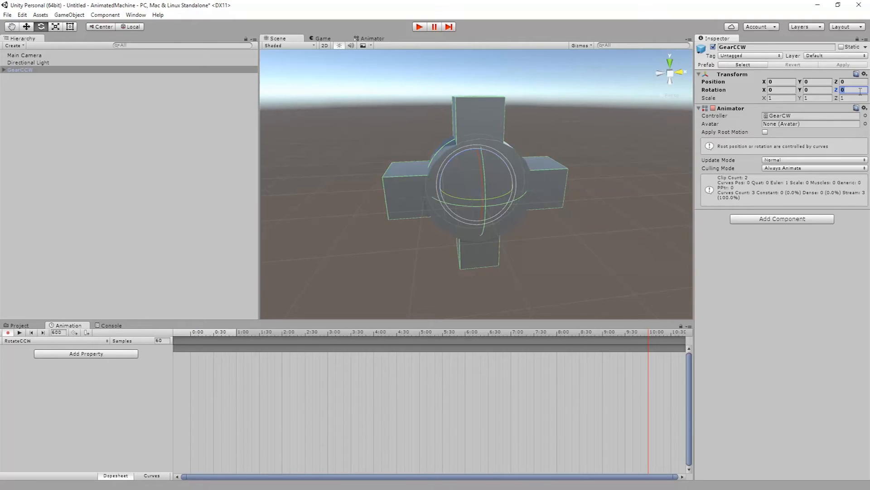
pyautogui.write('360')
pyautogui.press('Return')
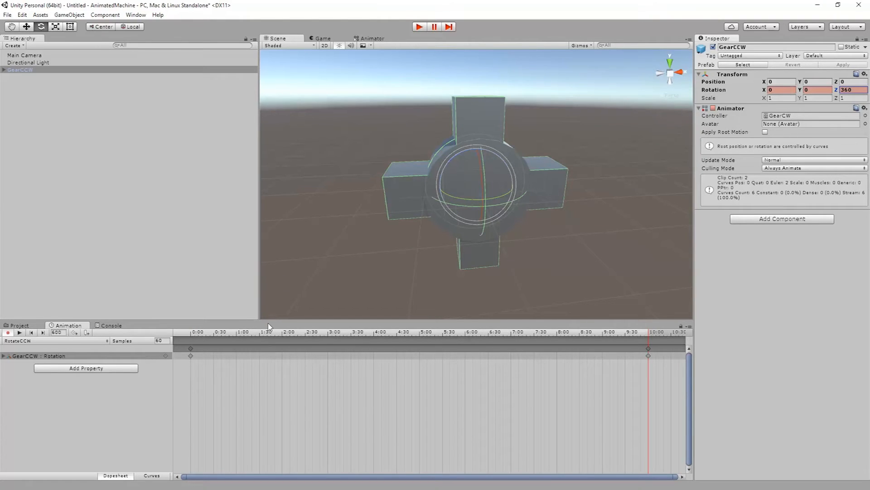
# Play back the RotateCCW clip and watch the gear's rotation direction from farther away
pyautogui.click(19, 332)
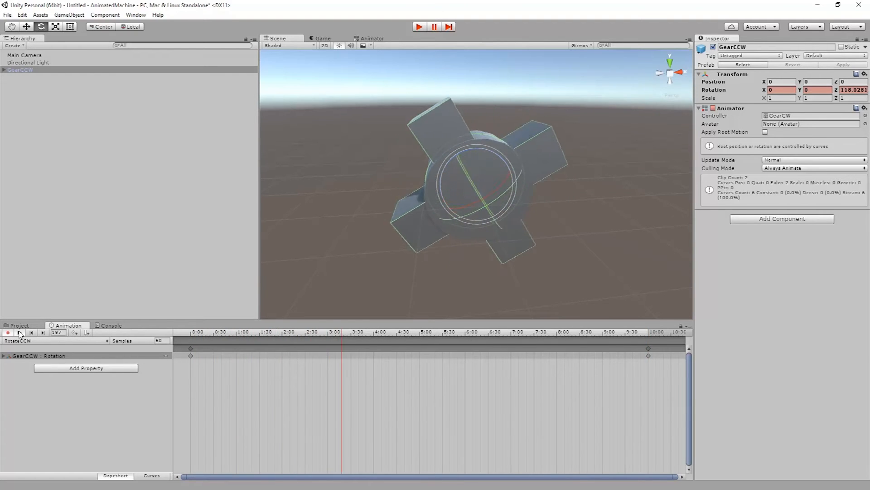
pyautogui.scroll(-12, 447, 233)
pyautogui.keyDown('alt'); pyautogui.moveTo(499, 244); pyautogui.dragTo(464, 197); pyautogui.keyUp('alt')
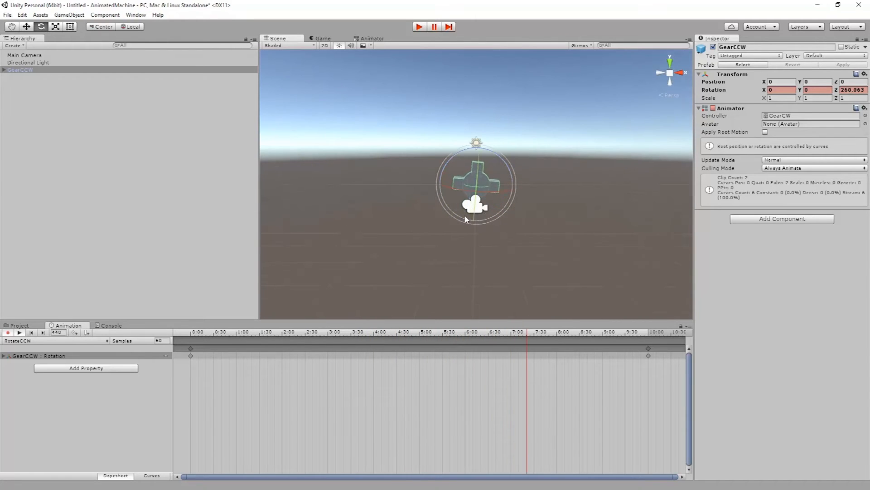
# Stop the RotateCCW clip preview and turn off animation recording
pyautogui.click(22, 325)
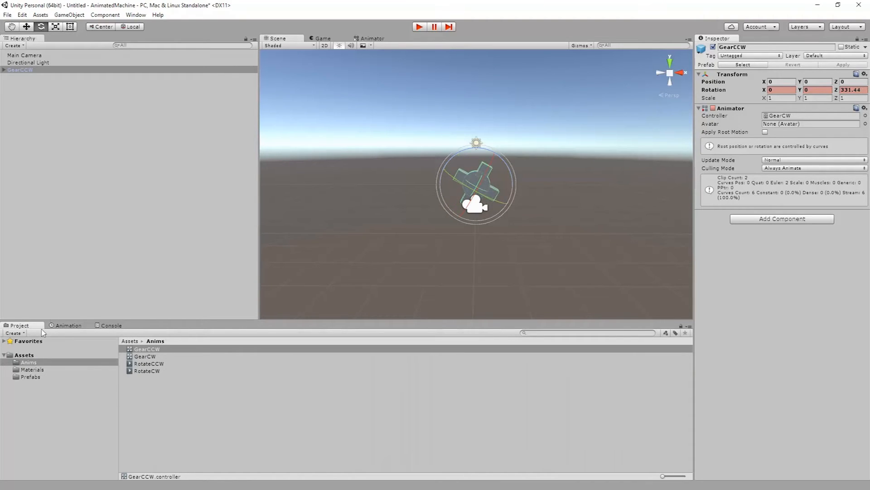
pyautogui.click(67, 325)
pyautogui.click(6, 332)
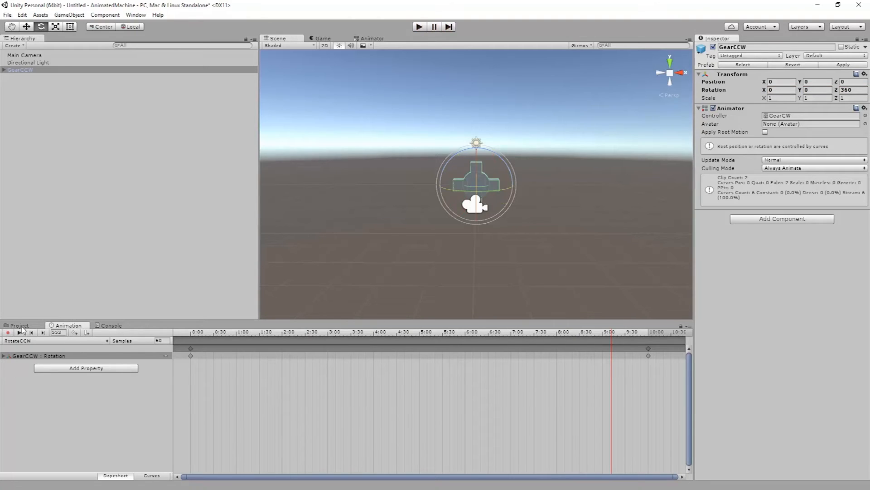
pyautogui.click(22, 325)
pyautogui.click(63, 325)
pyautogui.click(8, 332)
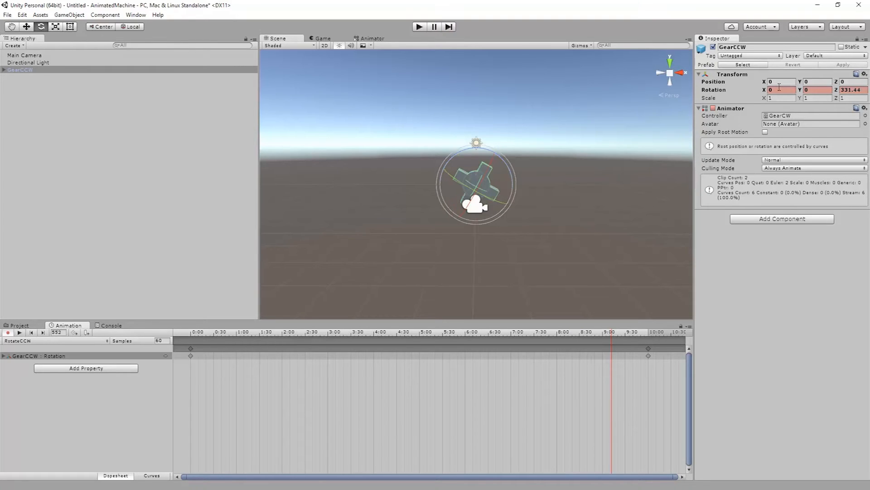
pyautogui.click(419, 27)
pyautogui.click(8, 335)
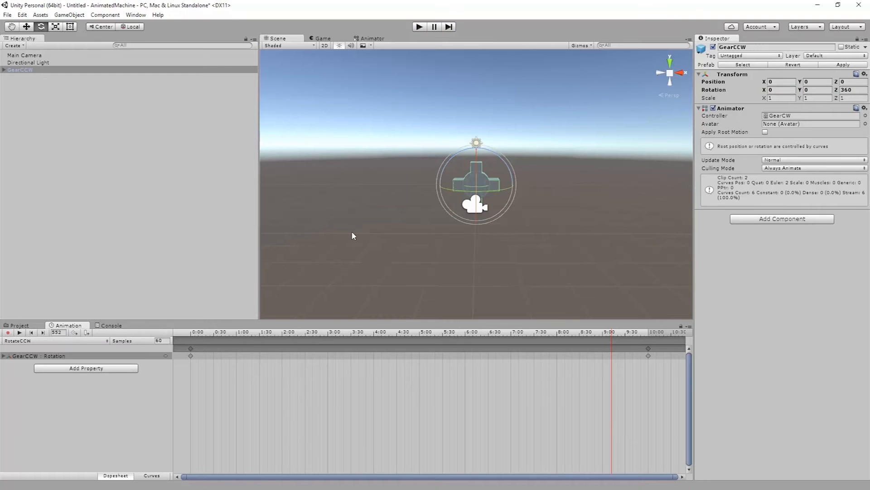
# Delete the RotateCCW state from the GearCW controller's state graph and bring up the GearCCW controller's graph
pyautogui.click(369, 38)
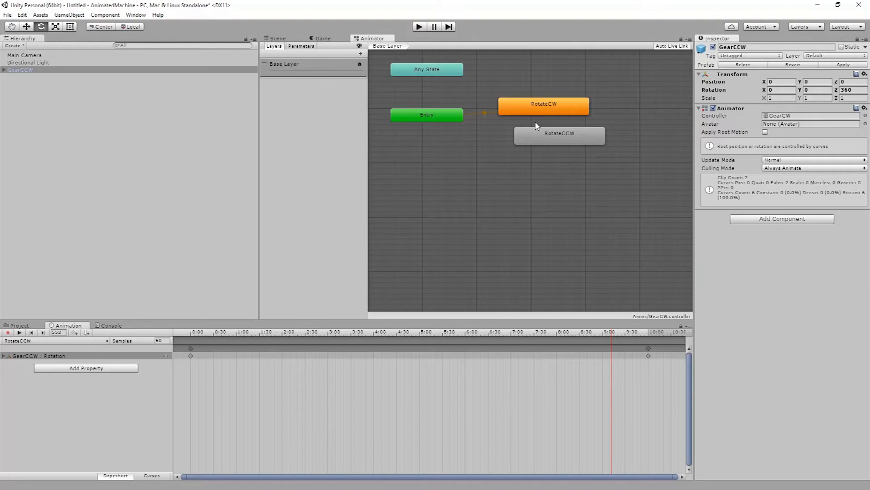
pyautogui.click(561, 141)
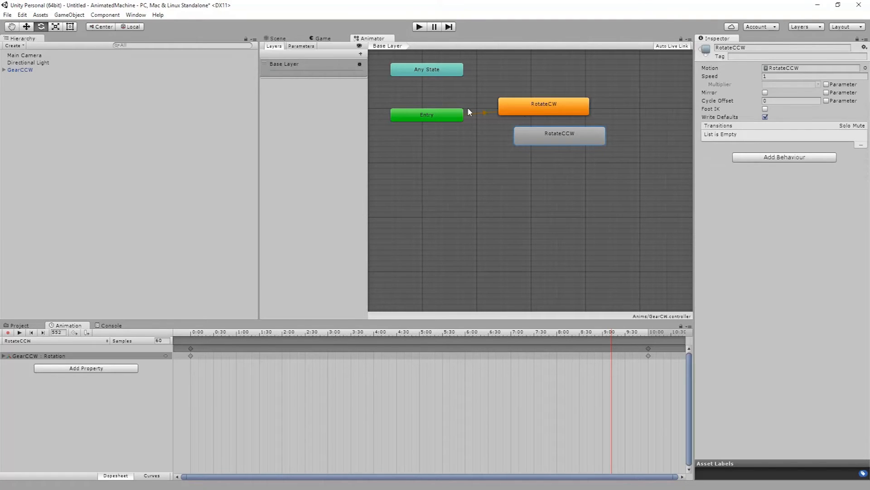
pyautogui.click(20, 325)
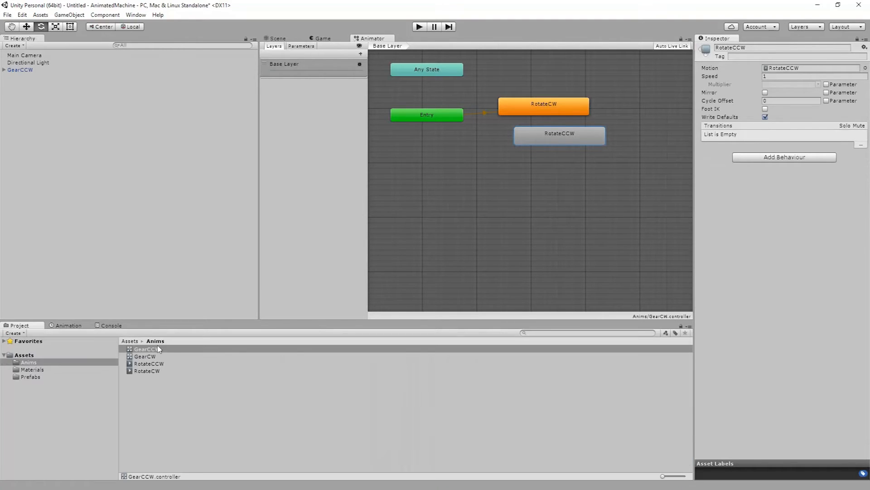
pyautogui.click(145, 356)
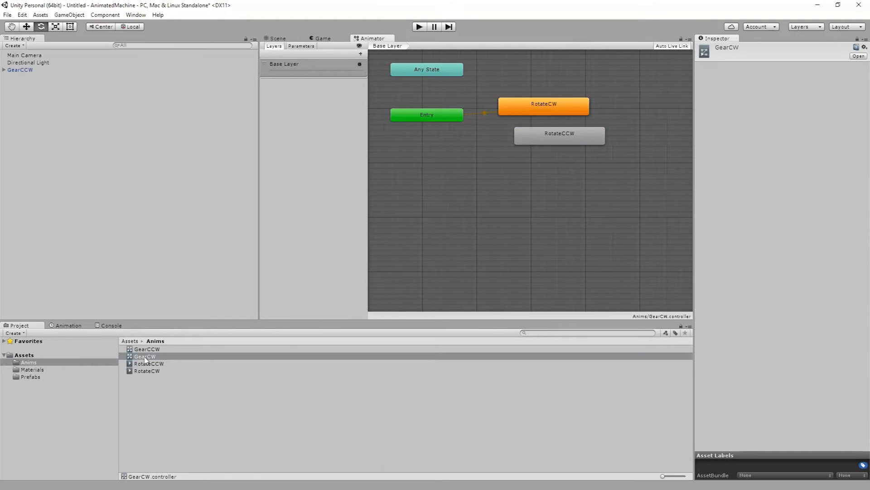
pyautogui.click(552, 134)
pyautogui.press('Delete')
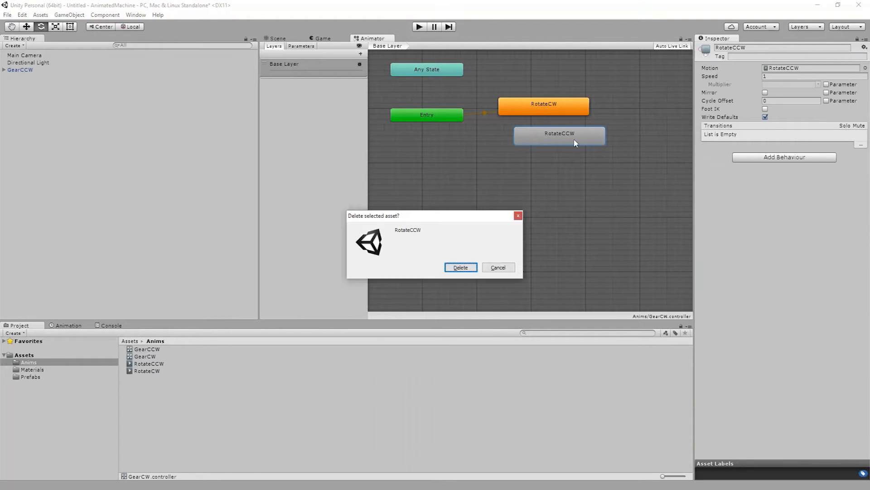
pyautogui.click(459, 268)
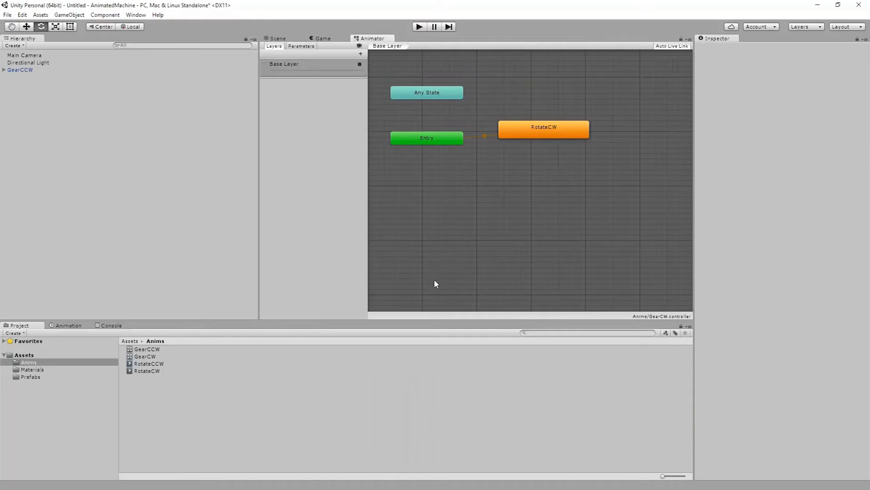
pyautogui.click(147, 349)
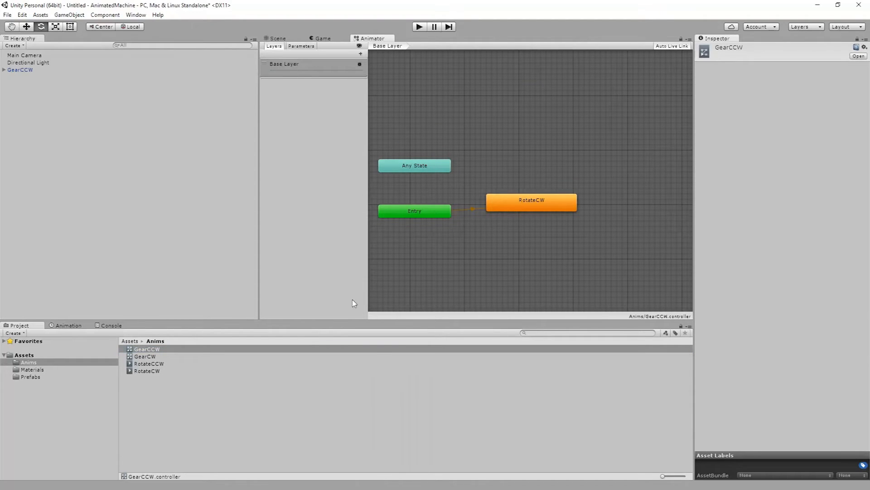
# Add the RotateCCW clip to the GearCCW controller's graph and set it as the layer default state
pyautogui.moveTo(146, 364); pyautogui.dragTo(525, 243)
pyautogui.rightClick(575, 252)
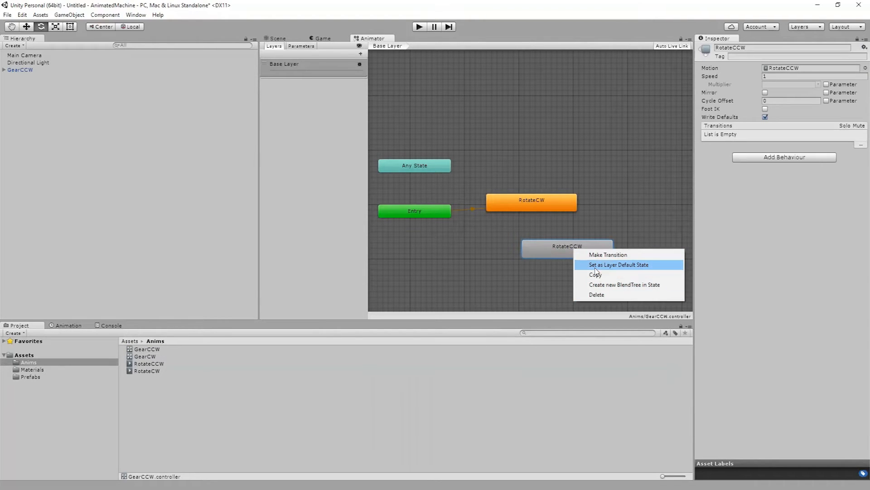
pyautogui.click(632, 266)
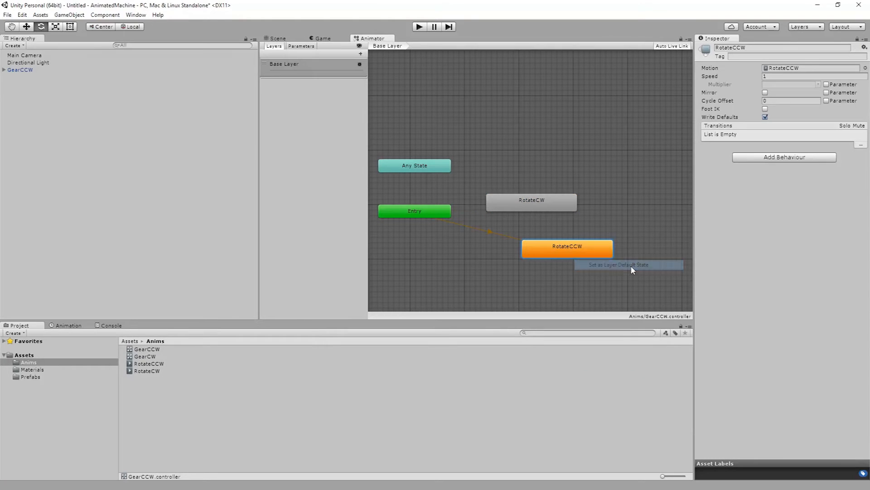
# Delete the RotateCW state from the GearCCW controller and move the RotateCCW state beside Entry
pyautogui.click(546, 209)
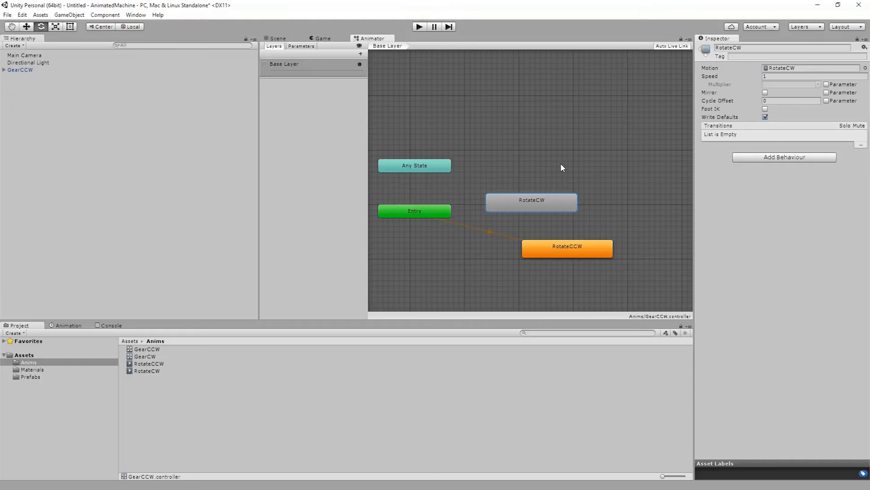
pyautogui.press('Delete')
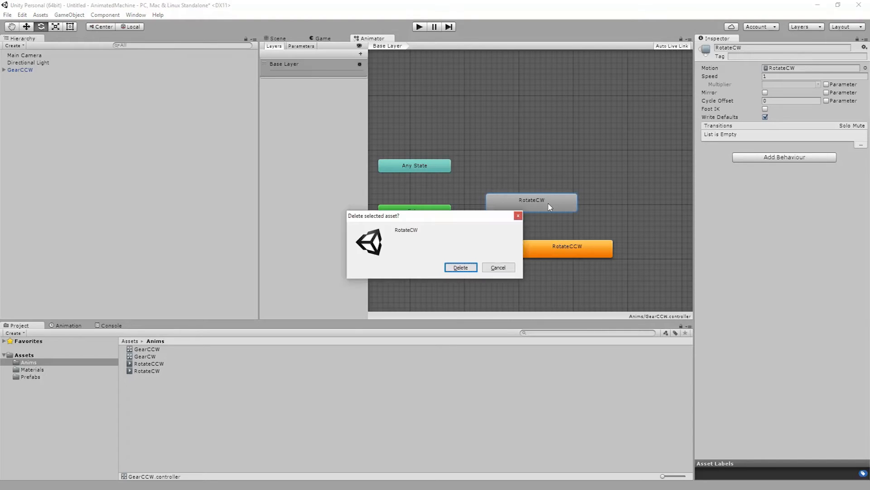
pyautogui.press('Return')
pyautogui.moveTo(578, 254); pyautogui.dragTo(547, 219)
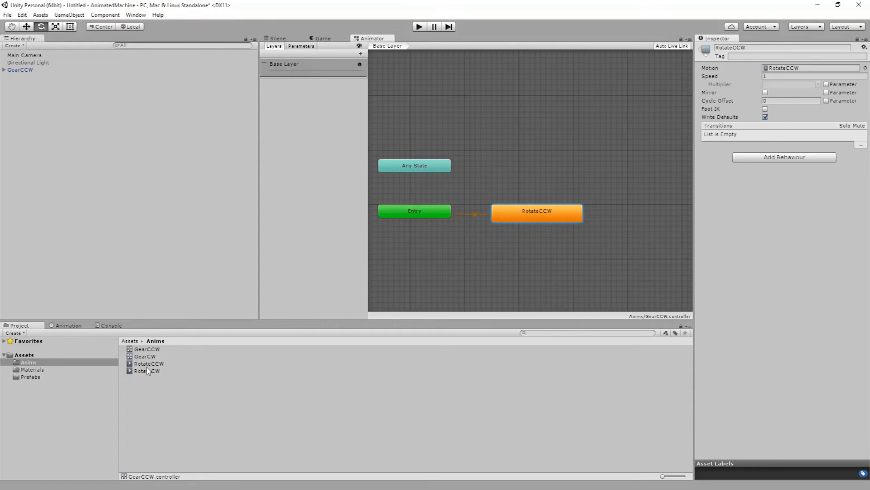
# Assign the GearCCW controller to the GearCCW object's Animator and compare the state graphs of both gear controllers
pyautogui.click(17, 70)
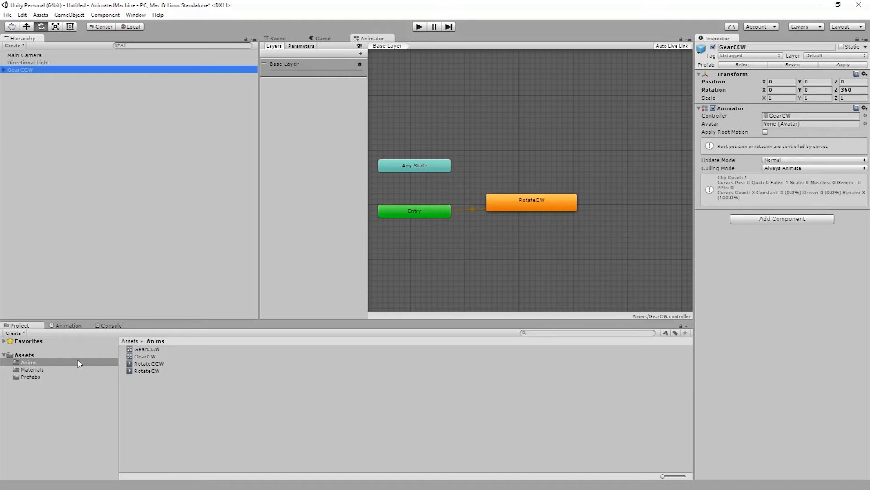
pyautogui.moveTo(145, 348); pyautogui.dragTo(787, 121)
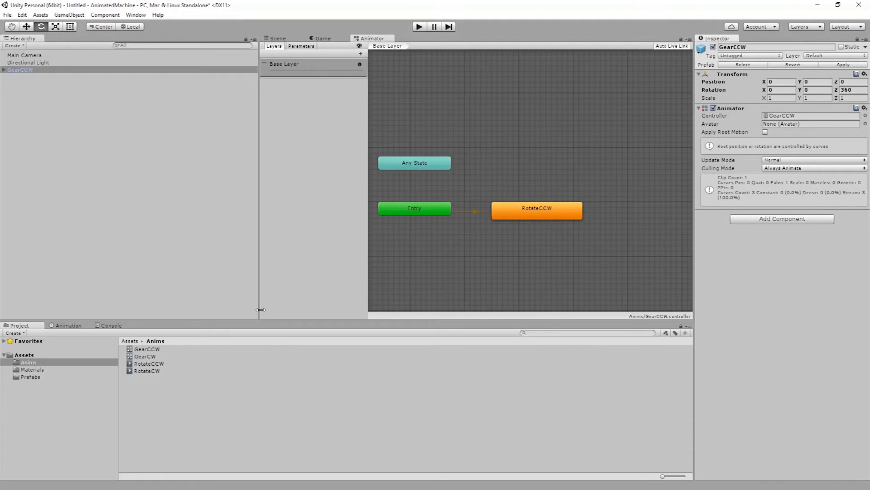
pyautogui.click(145, 357)
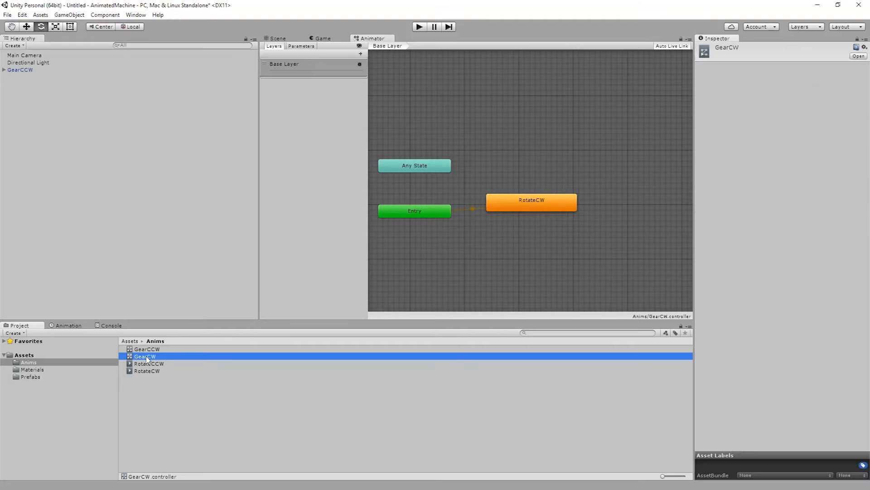
pyautogui.click(144, 349)
pyautogui.click(145, 357)
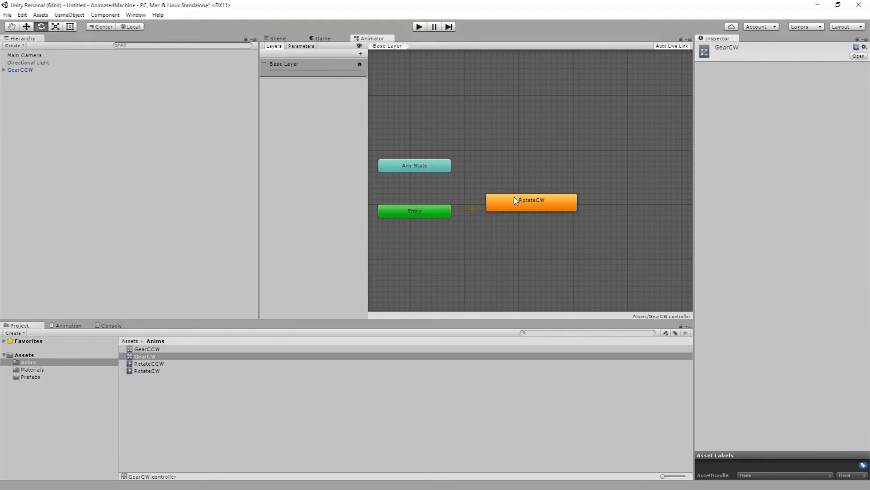
pyautogui.click(146, 349)
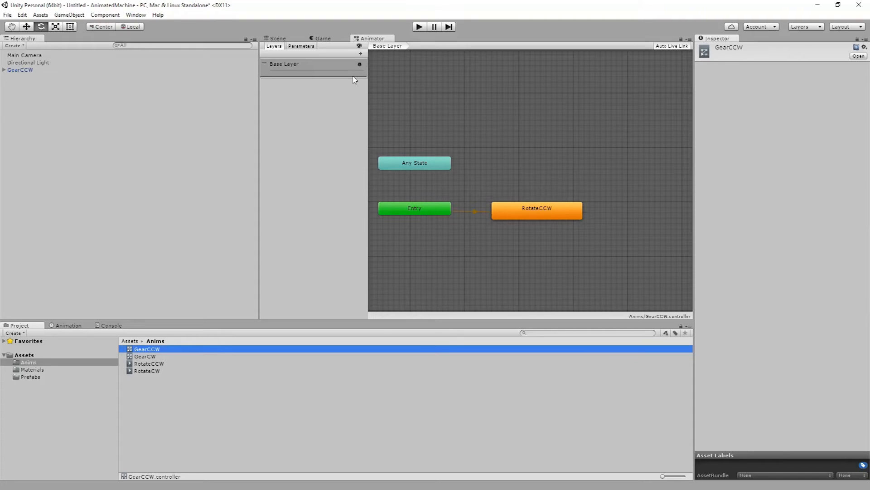
# Run the scene with GearCCW selected to check the gear's rotation direction, and stop it again
pyautogui.click(20, 72)
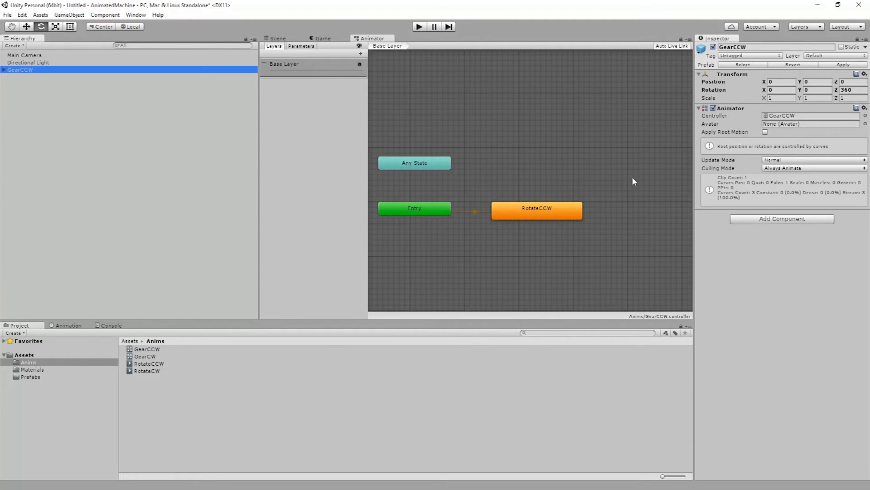
pyautogui.click(420, 27)
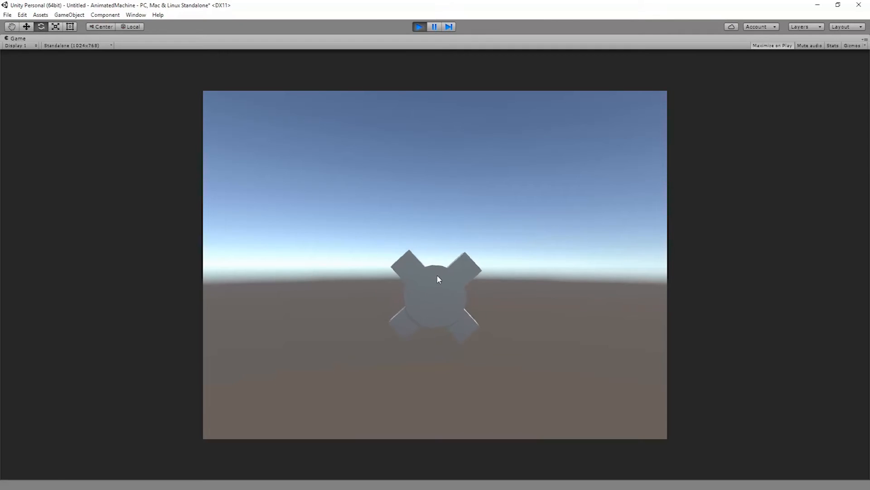
pyautogui.click(419, 27)
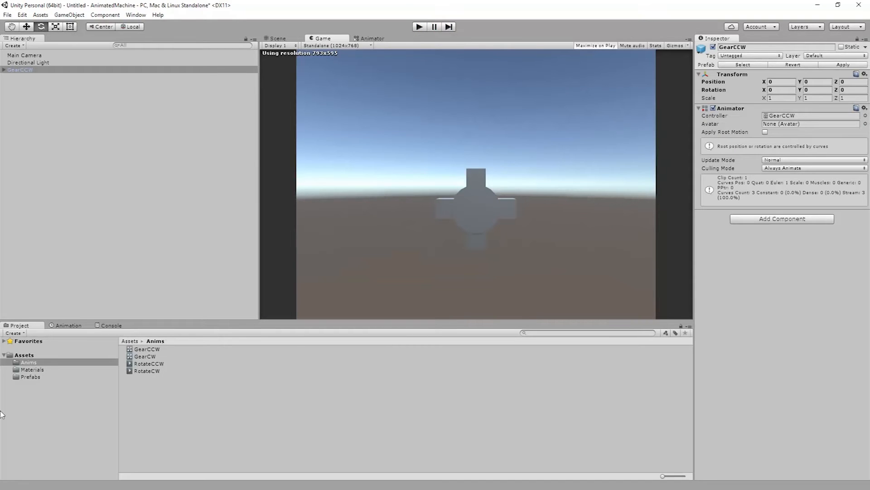
# Save the GearCCW object as a prefab in the Prefabs folder
pyautogui.click(36, 376)
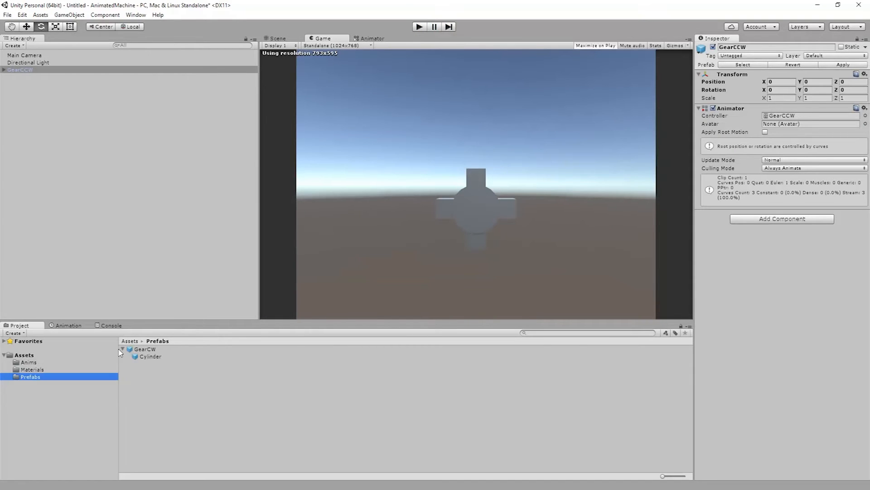
pyautogui.click(122, 349)
pyautogui.moveTo(27, 70); pyautogui.dragTo(203, 376)
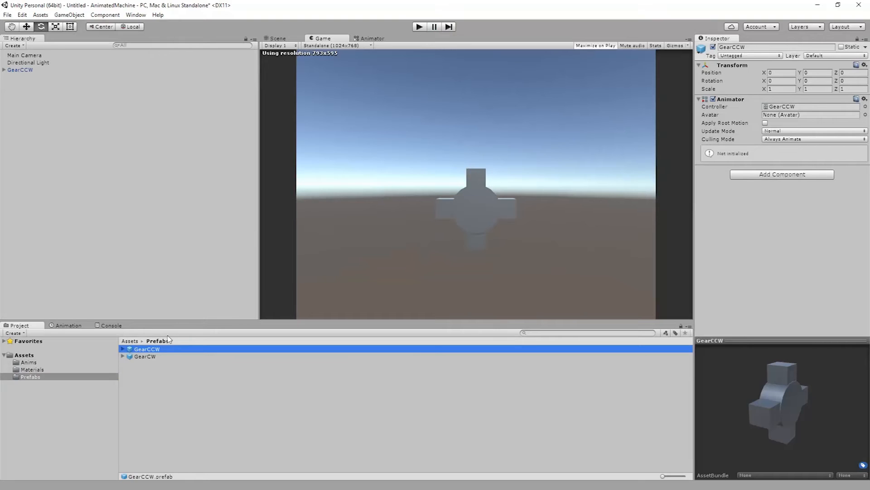
# Add a GearCW prefab instance to the scene and move it along X to about -3.46
pyautogui.moveTo(142, 359); pyautogui.dragTo(82, 195)
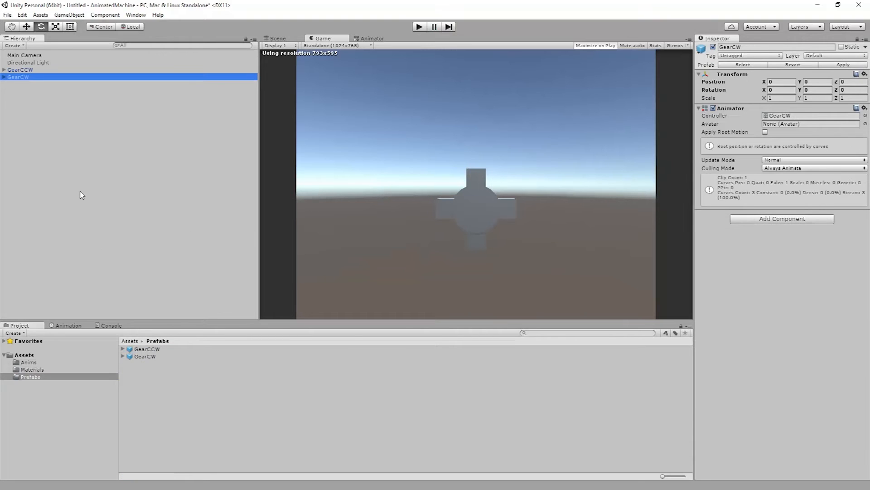
pyautogui.click(278, 39)
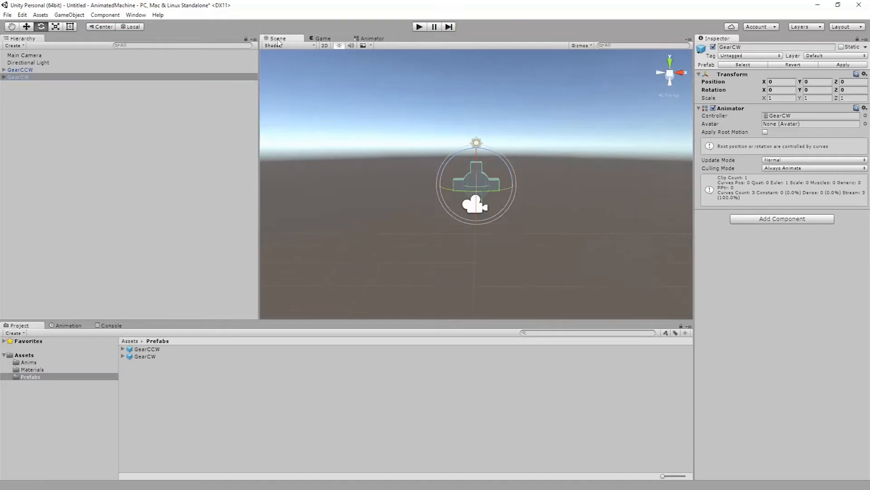
pyautogui.keyDown('alt'); pyautogui.moveTo(554, 190); pyautogui.dragTo(486, 186, button='right'); pyautogui.keyUp('alt')
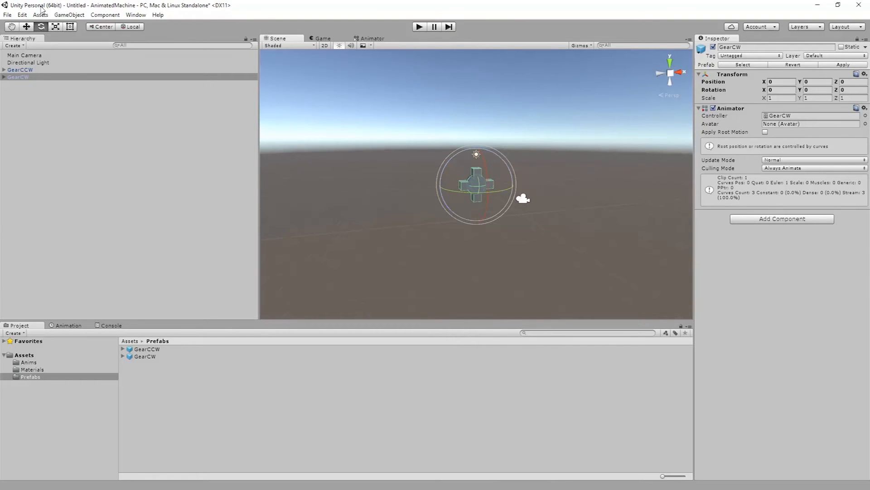
pyautogui.press('w')
pyautogui.keyDown('alt'); pyautogui.moveTo(383, 189); pyautogui.dragTo(356, 184); pyautogui.keyUp('alt')
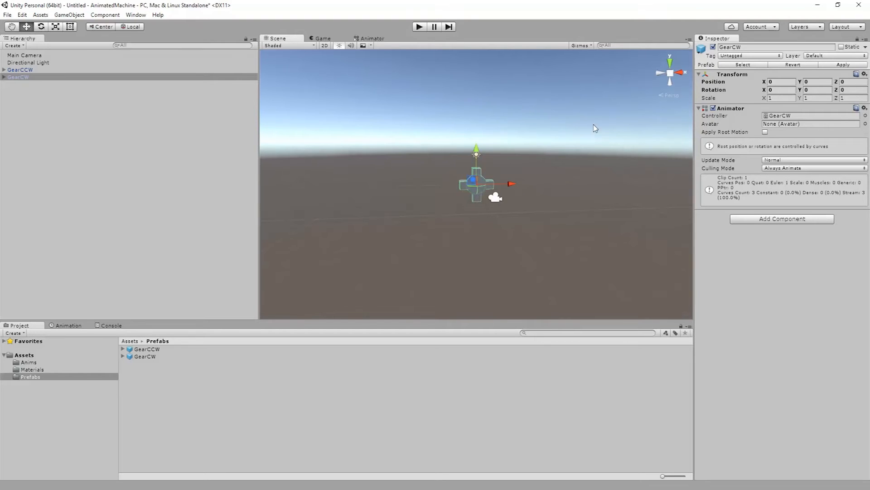
pyautogui.moveTo(510, 184); pyautogui.dragTo(475, 189)
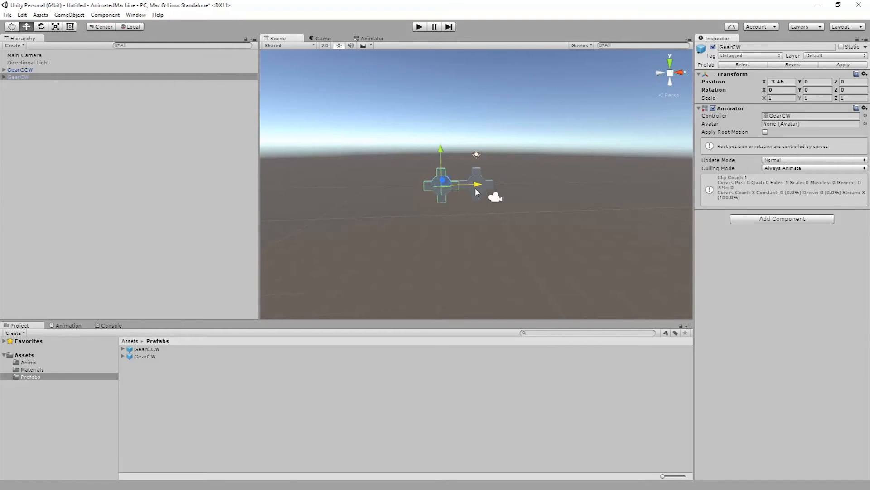
# Duplicate the GearCW gear twice in a row, placing the copies at about X -6.93 and X -10.39
pyautogui.hotkey('ctrl', 'd')
pyautogui.moveTo(475, 186); pyautogui.dragTo(439, 191)
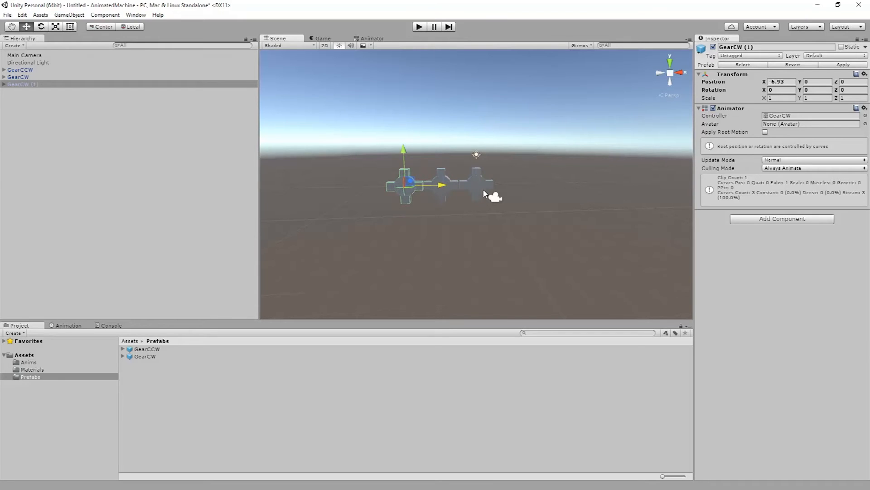
pyautogui.hotkey('ctrl', 'd')
pyautogui.moveTo(440, 186); pyautogui.dragTo(404, 188)
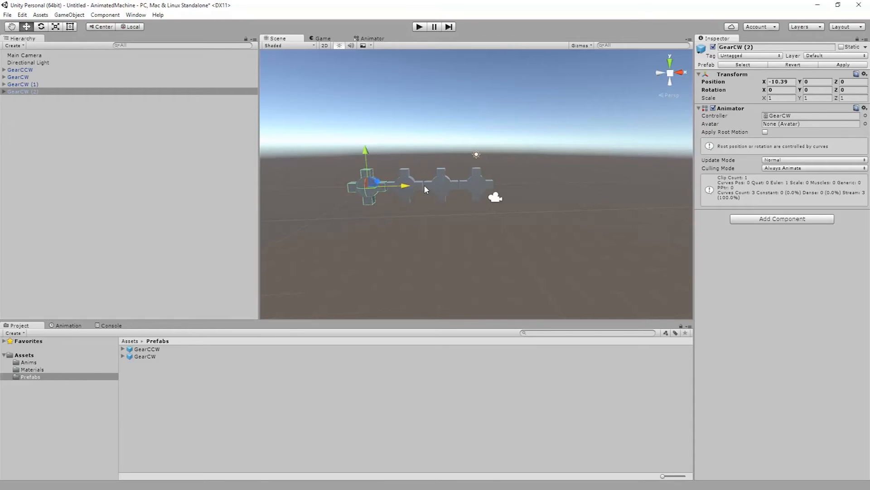
# Move the GearCCW gear below the row of clockwise gears by setting its Y position to -6
pyautogui.click(476, 188)
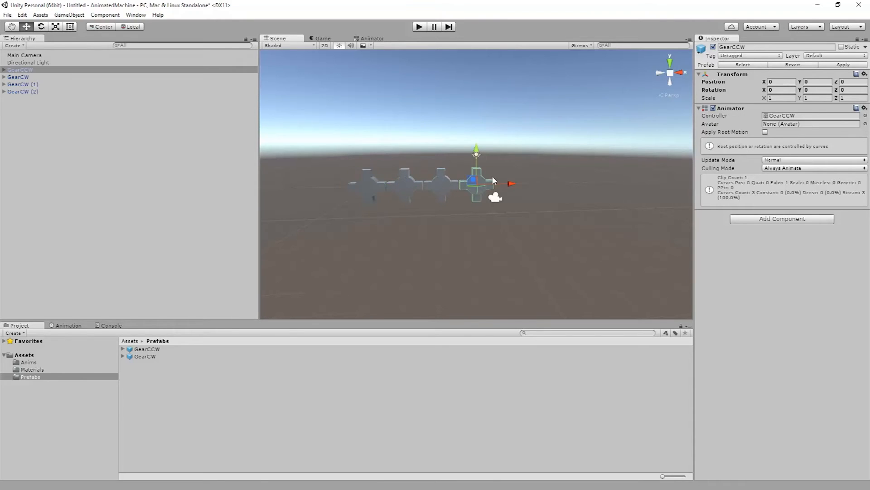
pyautogui.moveTo(474, 155); pyautogui.dragTo(480, 220)
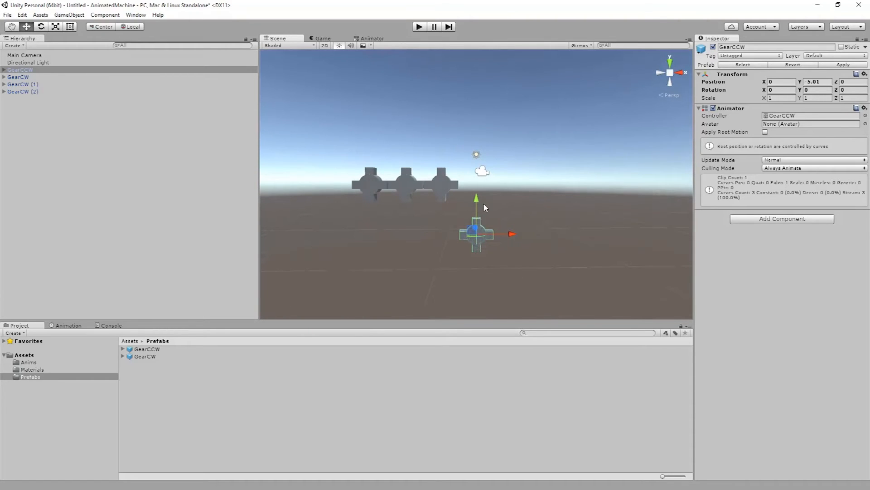
pyautogui.moveTo(477, 203); pyautogui.dragTo(476, 208)
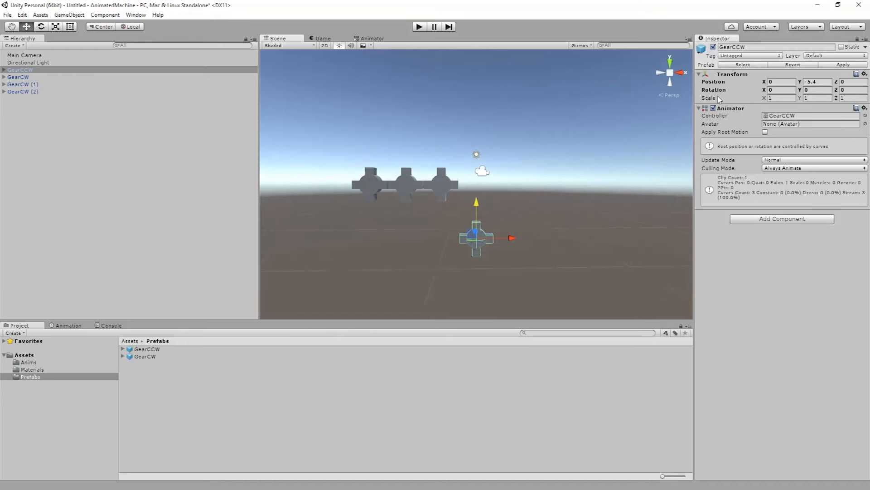
pyautogui.click(825, 83)
pyautogui.write('-6')
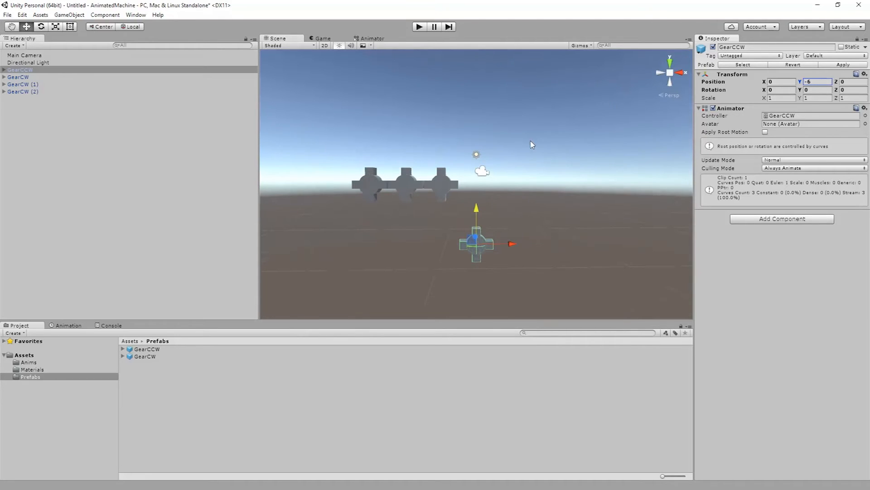
pyautogui.click(442, 183)
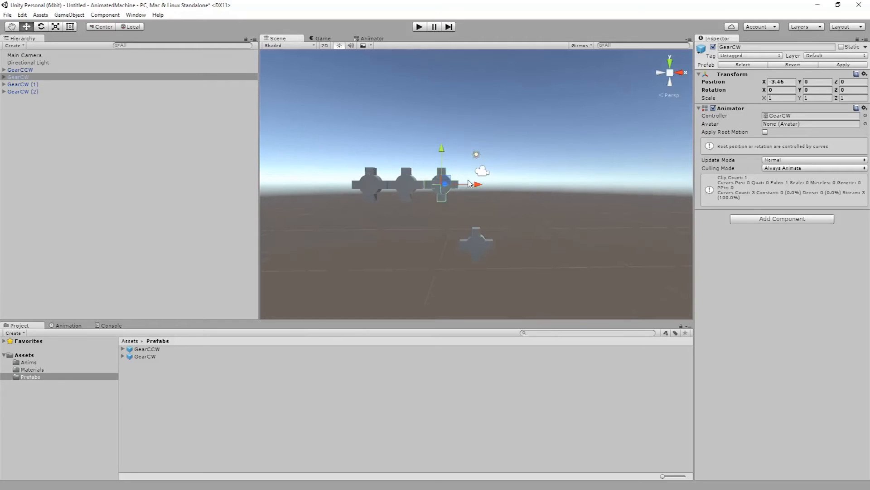
pyautogui.hotkey('ctrl', 'd')
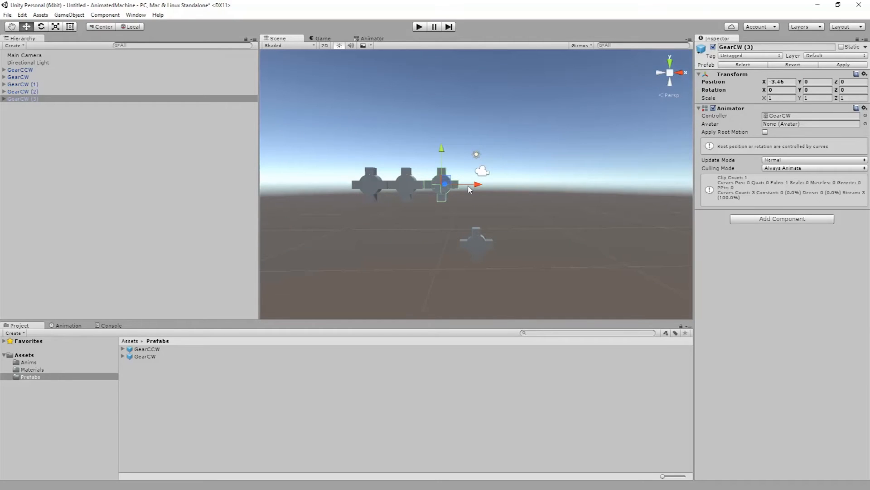
pyautogui.hotkey('ctrl', 'z')
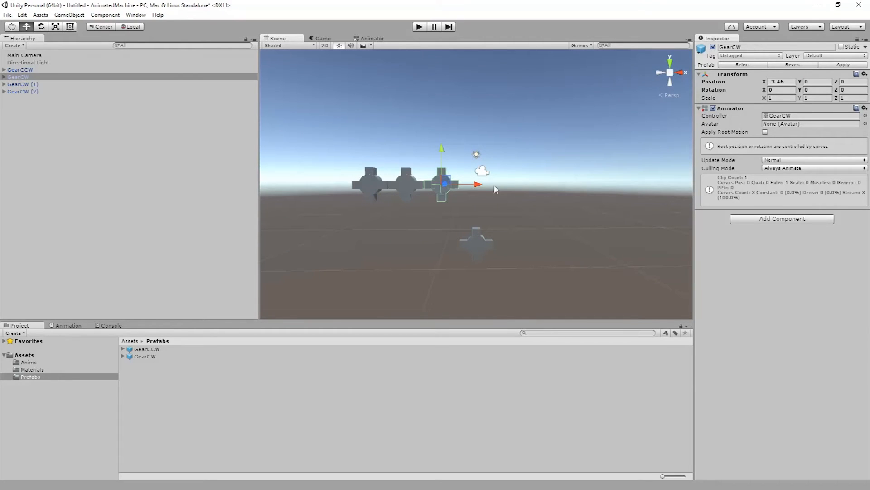
# Duplicate the GearCCW gear twice along its row, placing the copies at about X 3.46 and X -3.46
pyautogui.click(479, 245)
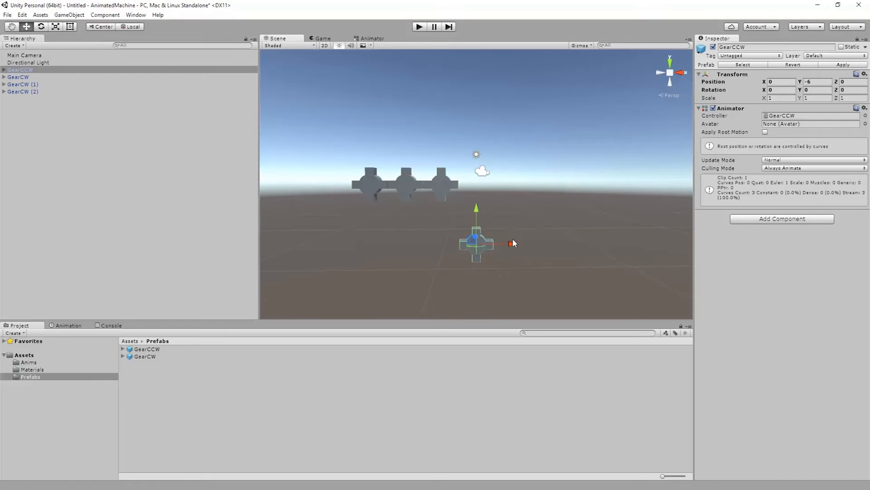
pyautogui.hotkey('ctrl', 'd')
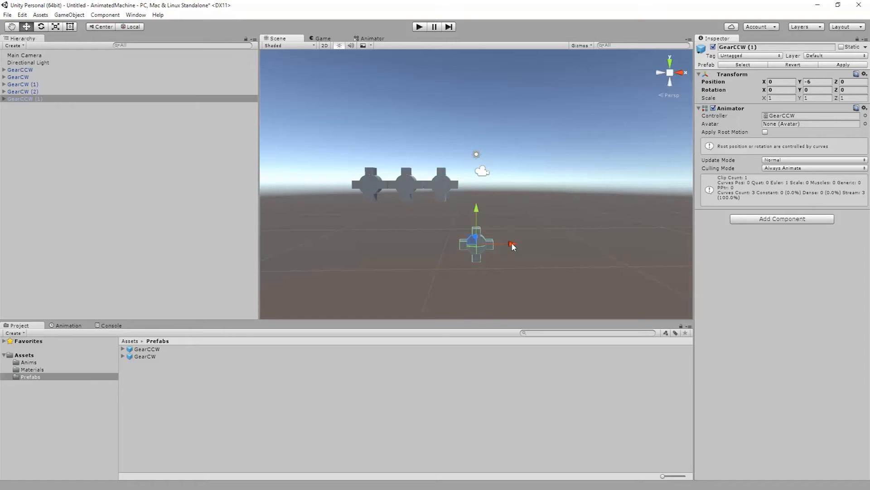
pyautogui.moveTo(513, 247); pyautogui.dragTo(546, 247)
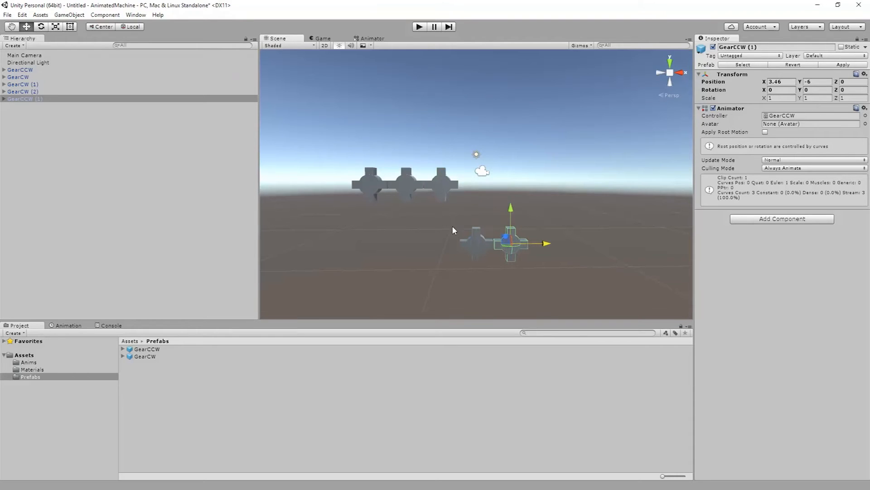
pyautogui.click(474, 242)
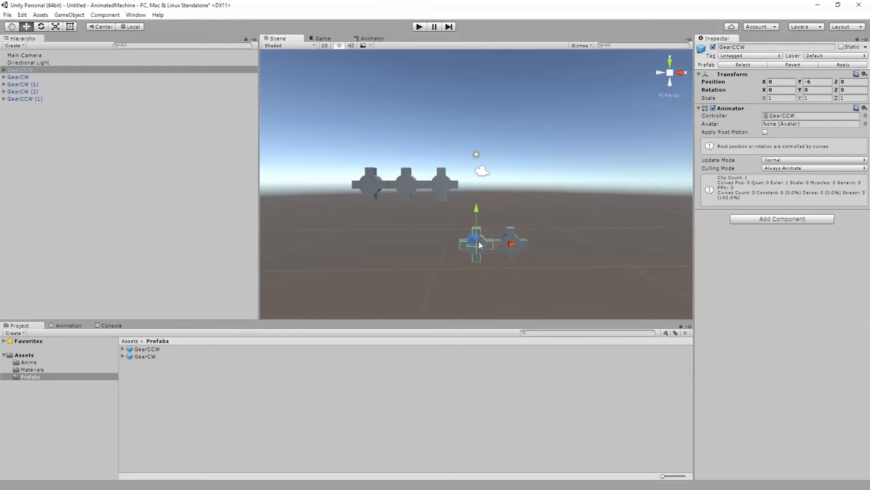
pyautogui.hotkey('ctrl', 'd')
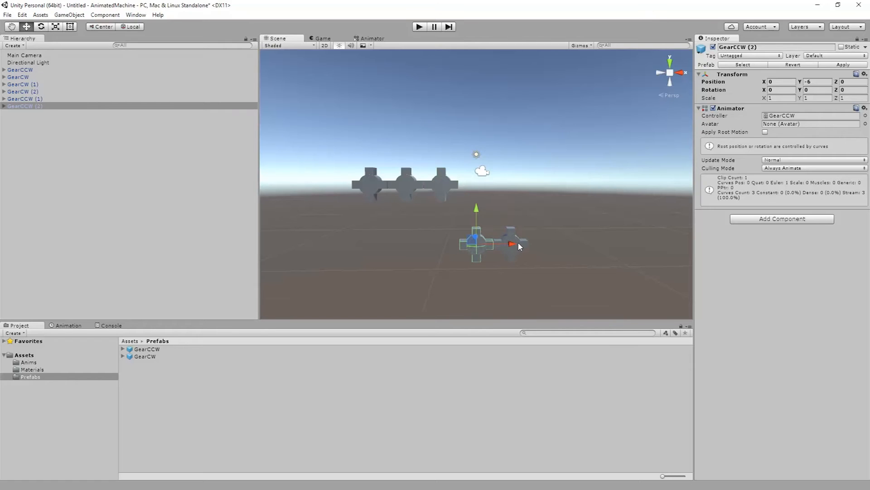
pyautogui.moveTo(512, 244); pyautogui.dragTo(477, 246)
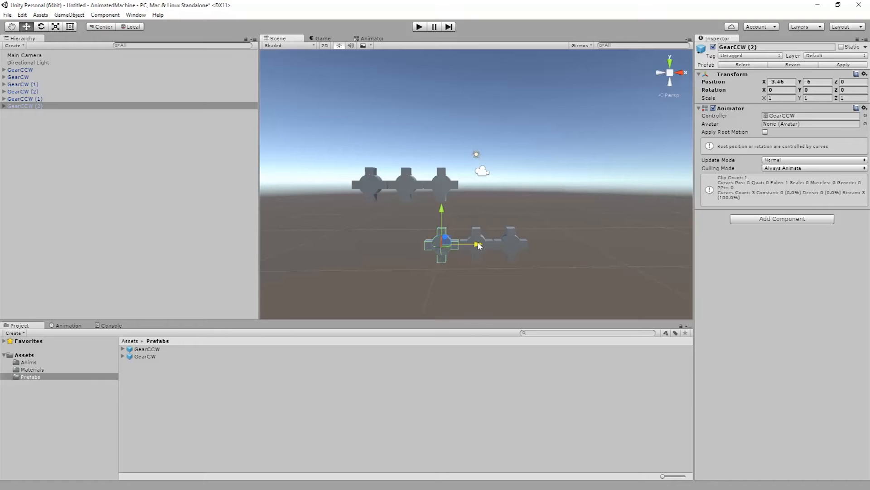
# Duplicate the GearCCW gear twice more along the lower row, placing the copies at about X -6.93 and X -10.39
pyautogui.hotkey('ctrl', 'd')
pyautogui.moveTo(478, 245); pyautogui.dragTo(444, 246)
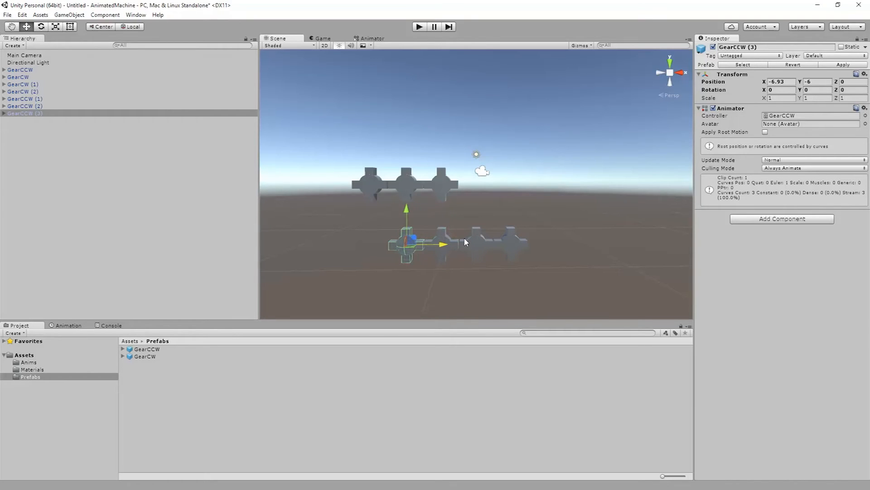
pyautogui.hotkey('ctrl', 'd')
pyautogui.moveTo(444, 246); pyautogui.dragTo(409, 249)
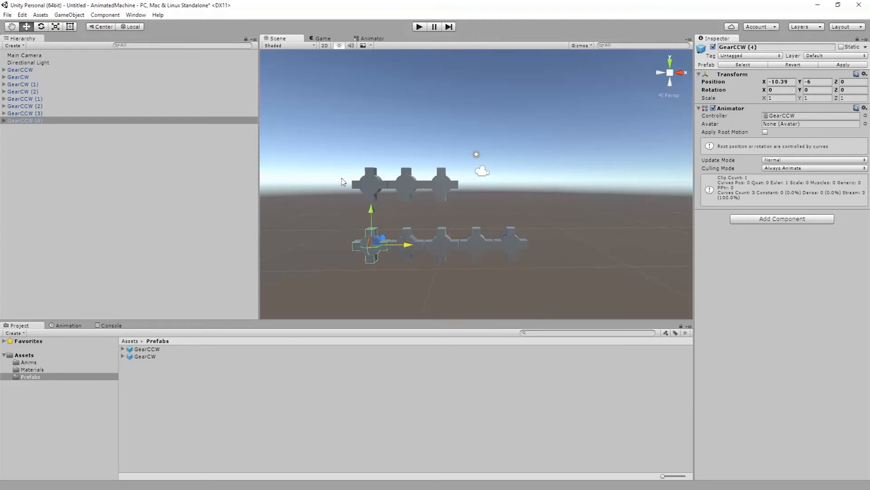
pyautogui.moveTo(342, 178); pyautogui.dragTo(539, 275)
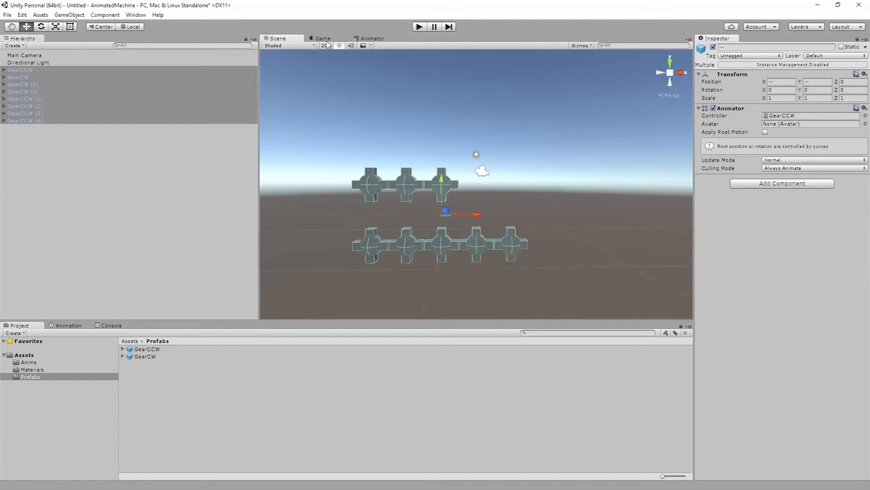
# Move the Main Camera in front of the gear rows, to about X -3.85, Y 0.23, Z -13.08
pyautogui.click(482, 172)
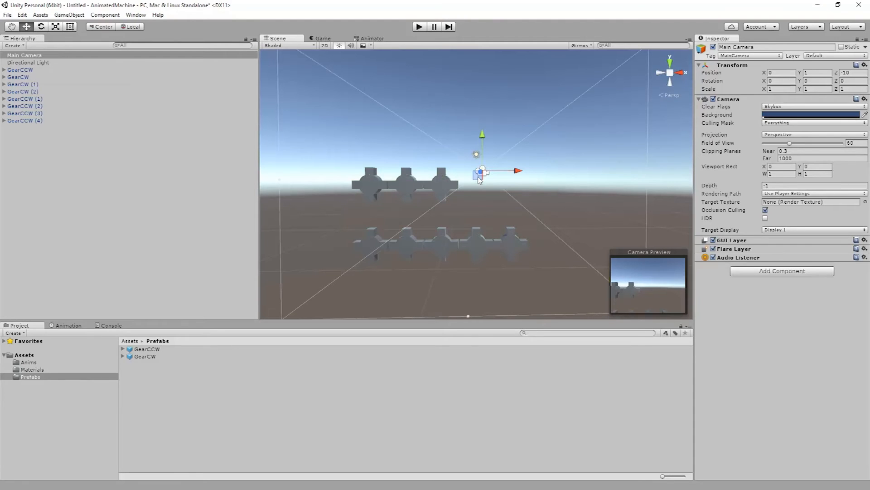
pyautogui.moveTo(479, 180); pyautogui.dragTo(416, 235)
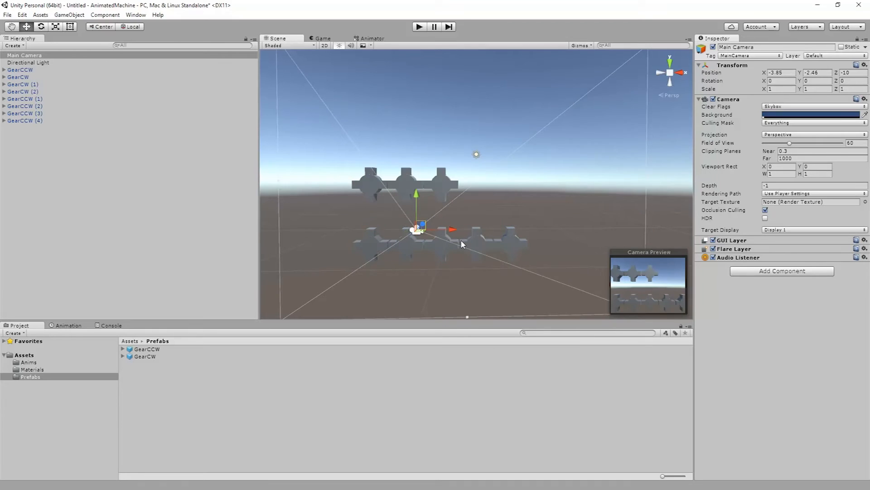
pyautogui.keyDown('alt'); pyautogui.moveTo(476, 218); pyautogui.dragTo(362, 240); pyautogui.keyUp('alt')
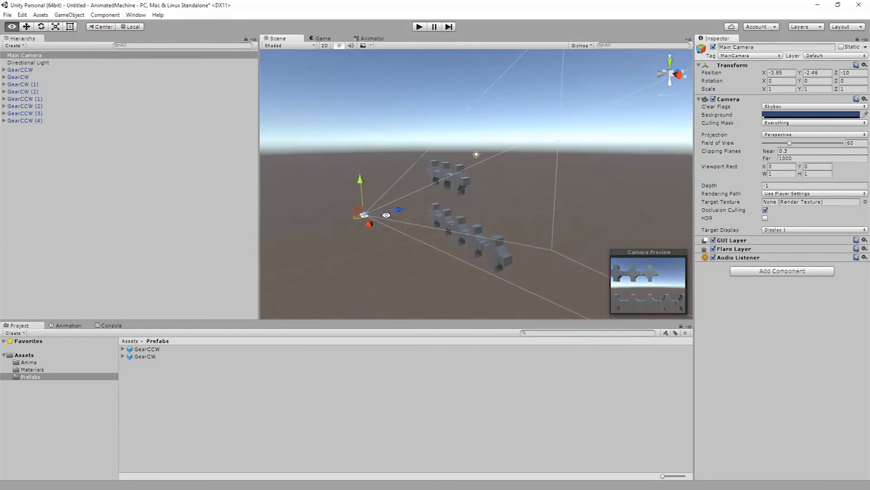
pyautogui.moveTo(400, 210); pyautogui.dragTo(363, 216)
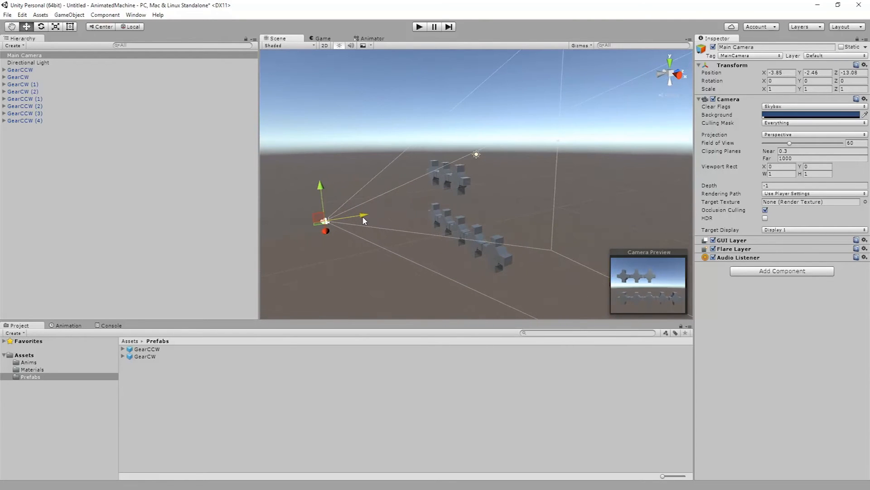
pyautogui.moveTo(324, 185); pyautogui.dragTo(317, 158)
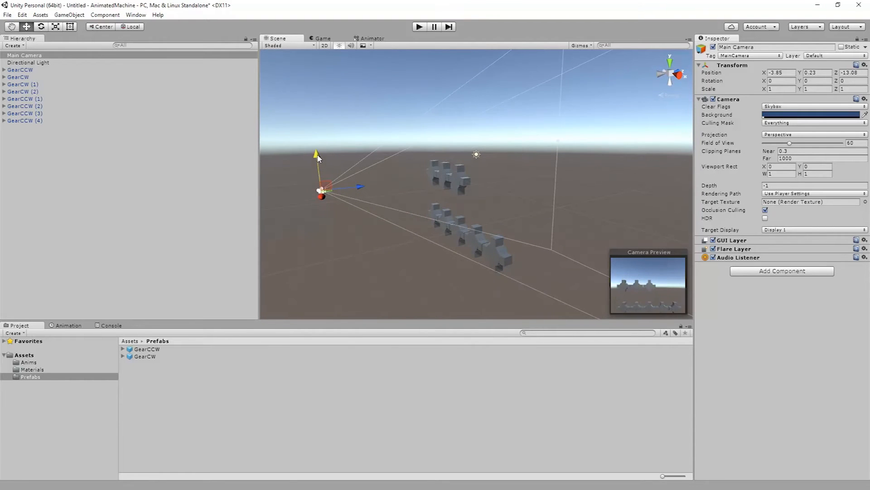
# Raise the Main Camera to about Y 2.97, Z -13.44 and tilt it down to an X rotation of about 18.6
pyautogui.click(41, 27)
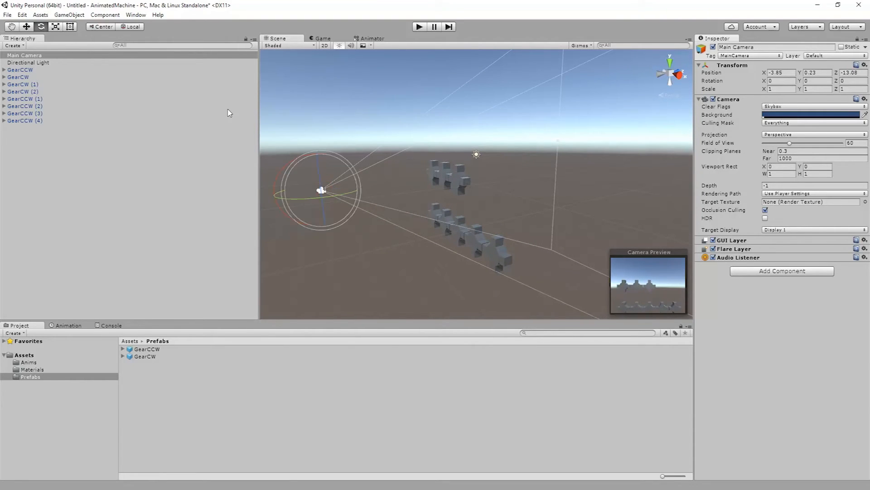
pyautogui.keyDown('alt'); pyautogui.moveTo(313, 172); pyautogui.dragTo(274, 185); pyautogui.keyUp('alt')
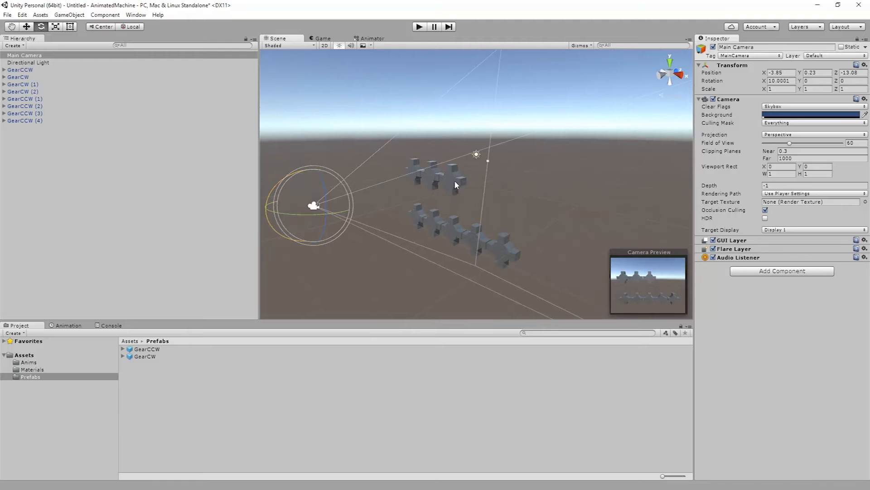
pyautogui.click(26, 26)
pyautogui.moveTo(314, 174); pyautogui.dragTo(293, 164)
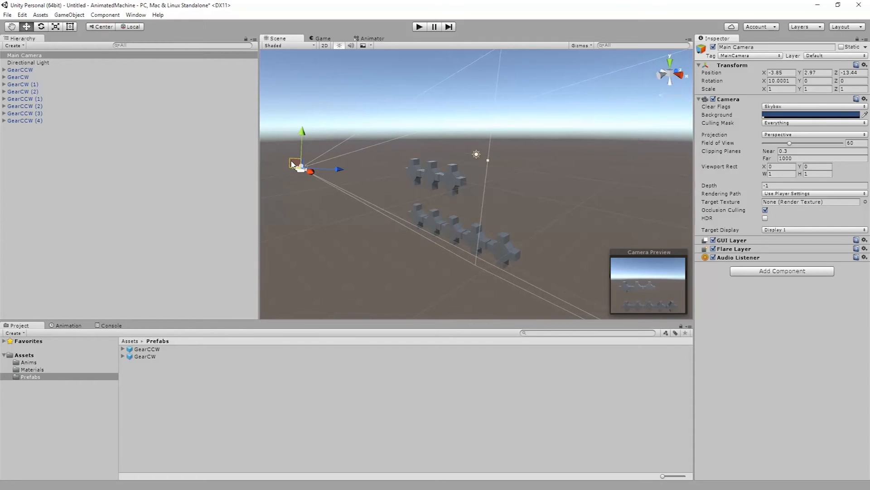
pyautogui.click(40, 26)
pyautogui.moveTo(268, 141); pyautogui.dragTo(284, 140)
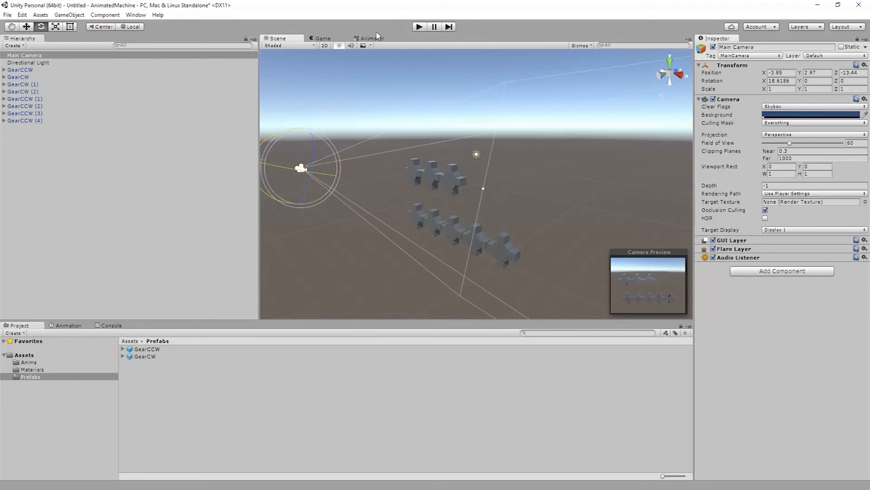
# Run the scene to check the framing and animation of both gear rows, and stop playback
pyautogui.click(419, 27)
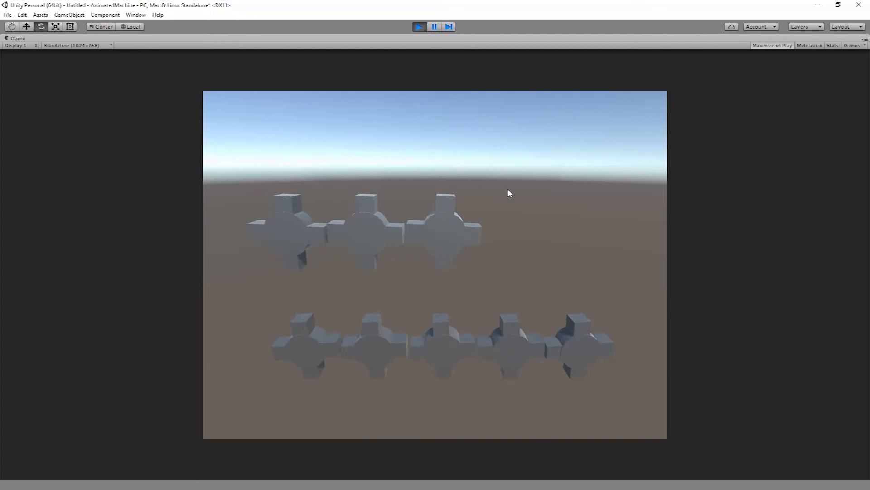
pyautogui.click(420, 27)
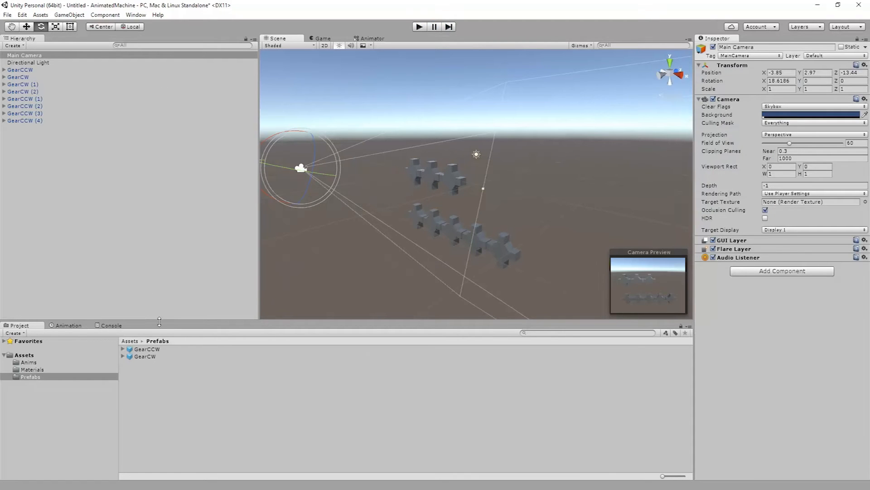
# Start saving the scene and create a new folder named Scenes inside the project's Assets folder
pyautogui.click(8, 15)
pyautogui.click(24, 59)
pyautogui.rightClick(106, 141)
pyautogui.moveTo(127, 248)
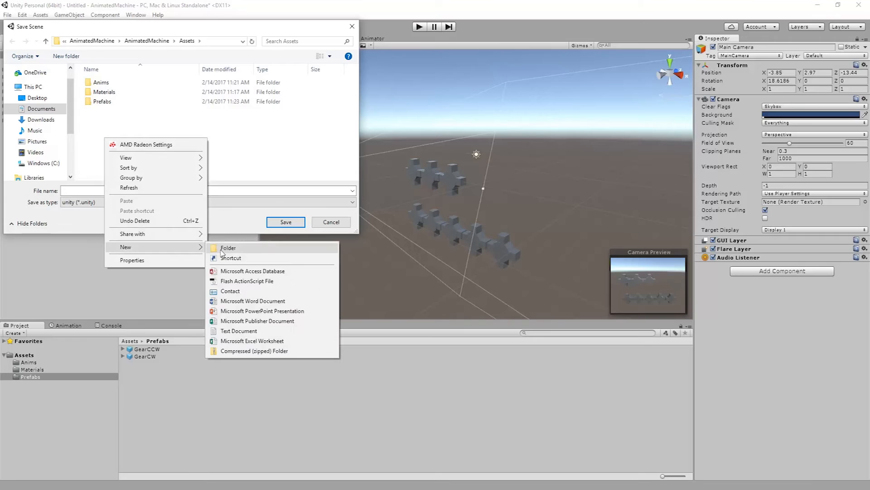
pyautogui.click(225, 248)
pyautogui.write('Scenes')
pyautogui.press('Return')
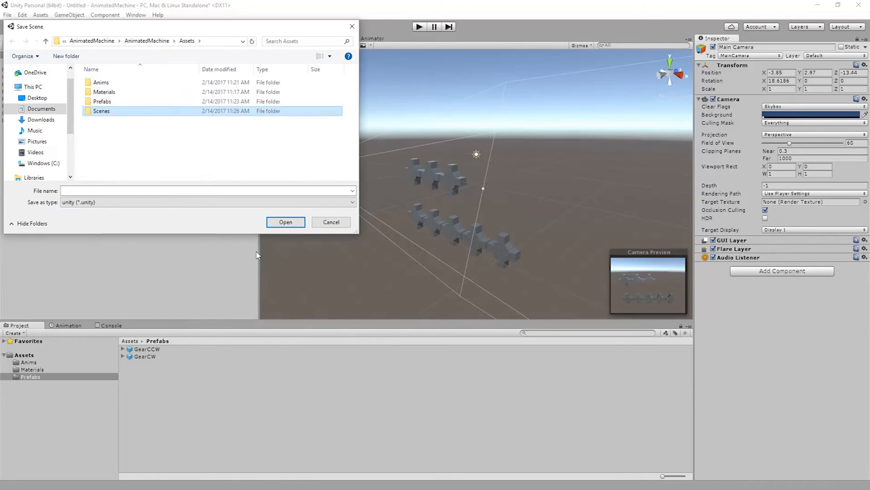
# Save the scene as Main in the Scenes folder
pyautogui.press('Return')
pyautogui.click(93, 190)
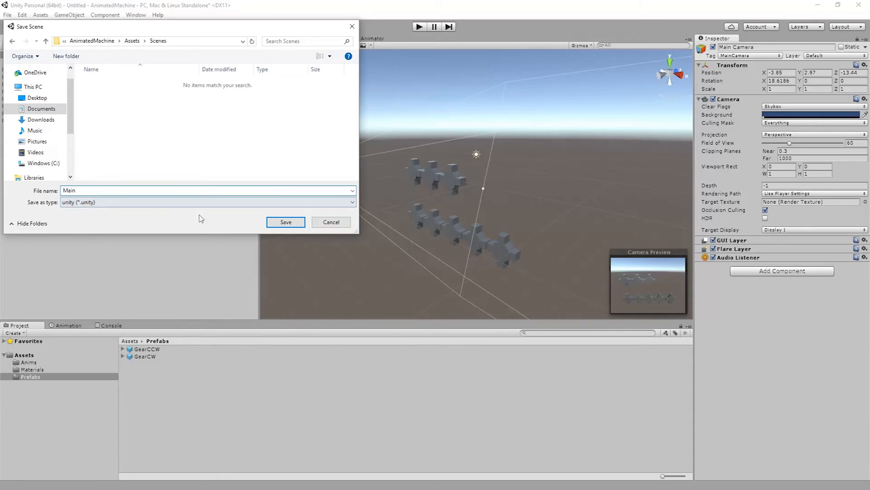
pyautogui.click(285, 222)
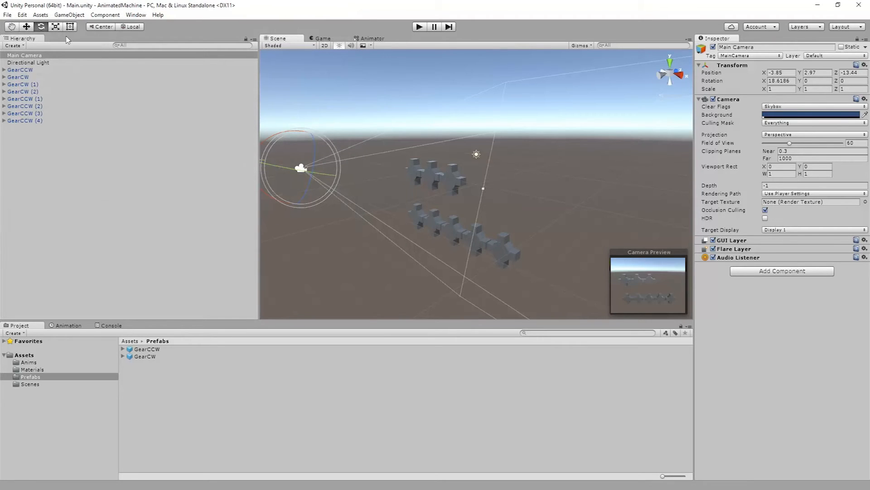
# Bring up the choice of 3D objects for adding a new one to the scene
pyautogui.click(40, 15)
pyautogui.moveTo(58, 17)
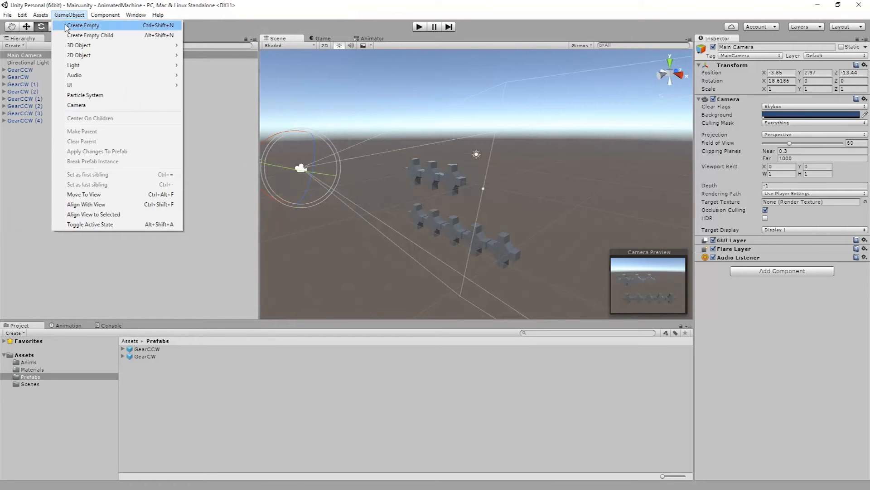
pyautogui.moveTo(79, 45)
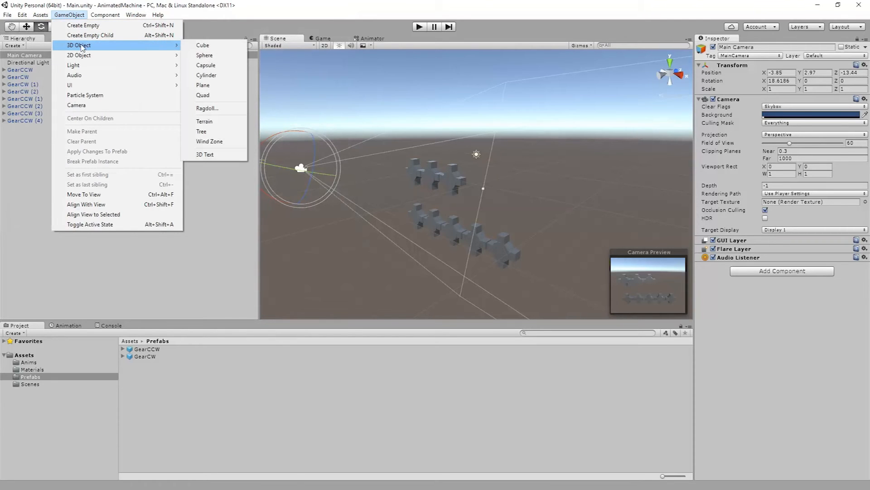
# Add a 3D sphere to the scene and set its scale to 2 on all three axes
pyautogui.click(204, 55)
pyautogui.keyDown('alt'); pyautogui.moveTo(451, 180); pyautogui.dragTo(570, 166); pyautogui.keyUp('alt')
pyautogui.click(779, 89)
pyautogui.write('2')
pyautogui.press('Tab')
pyautogui.write('2')
pyautogui.press('Tab')
pyautogui.write('2')
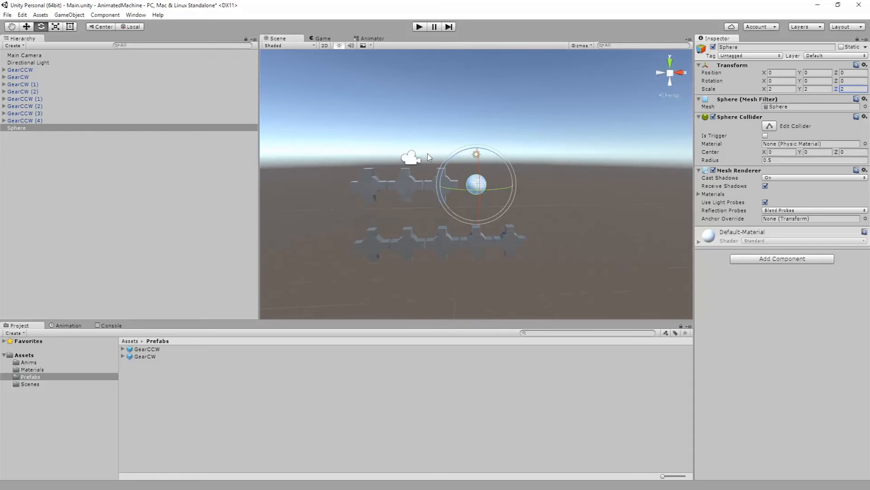
# Move the sphere above the first gear of the upper row, to about X -8.85, Y 5.39, keeping Z at 0
pyautogui.click(26, 26)
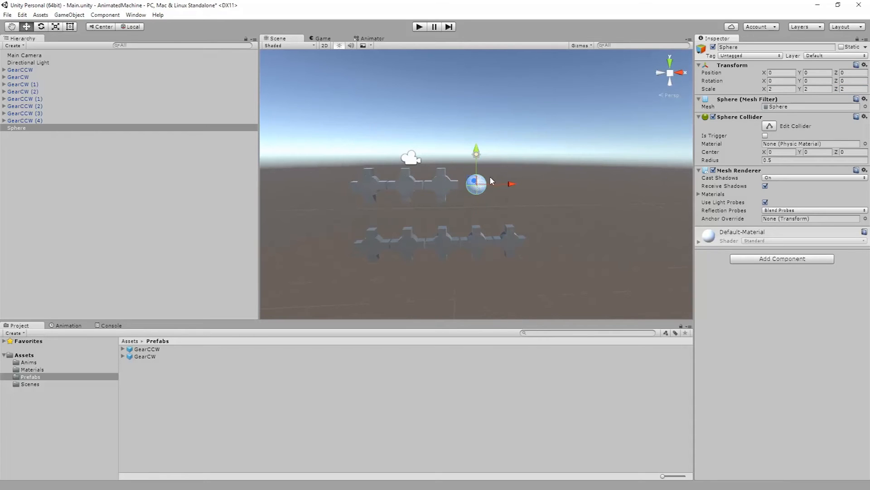
pyautogui.moveTo(467, 178); pyautogui.dragTo(379, 130)
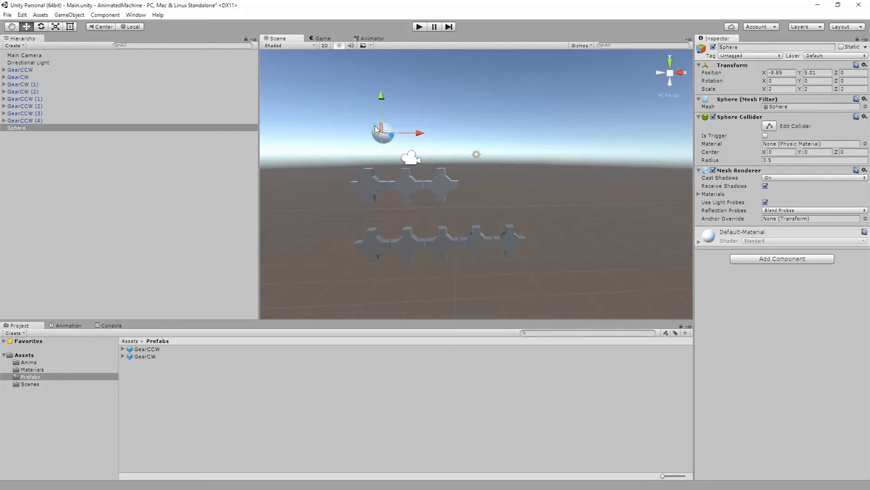
pyautogui.moveTo(376, 128); pyautogui.dragTo(377, 126)
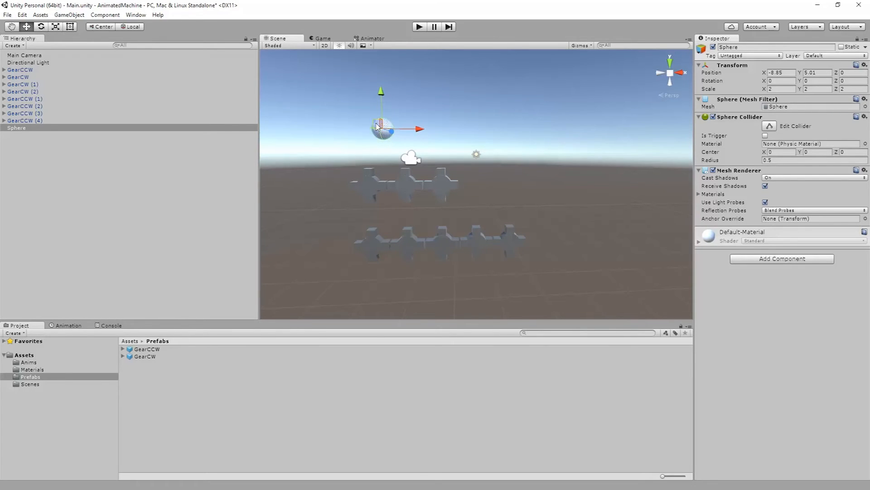
pyautogui.keyDown('alt'); pyautogui.moveTo(435, 145); pyautogui.dragTo(629, 171); pyautogui.keyUp('alt')
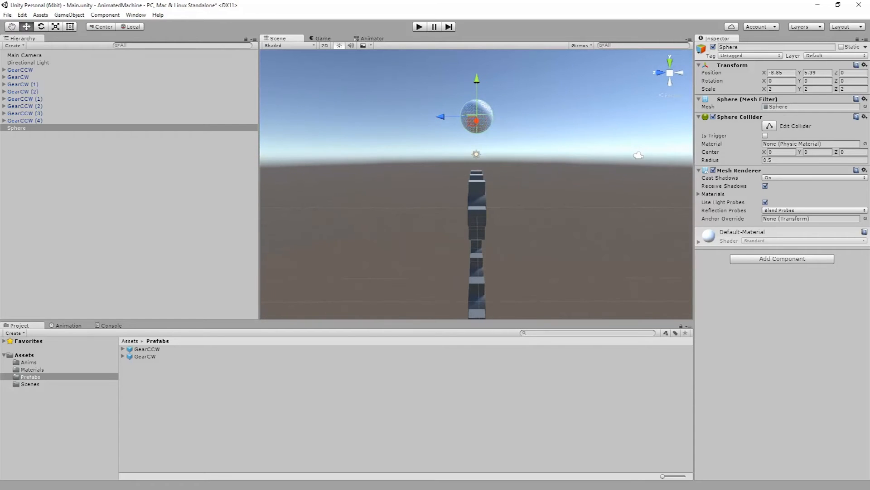
pyautogui.keyDown('alt'); pyautogui.moveTo(639, 157); pyautogui.dragTo(568, 166); pyautogui.keyUp('alt')
pyautogui.click(851, 73)
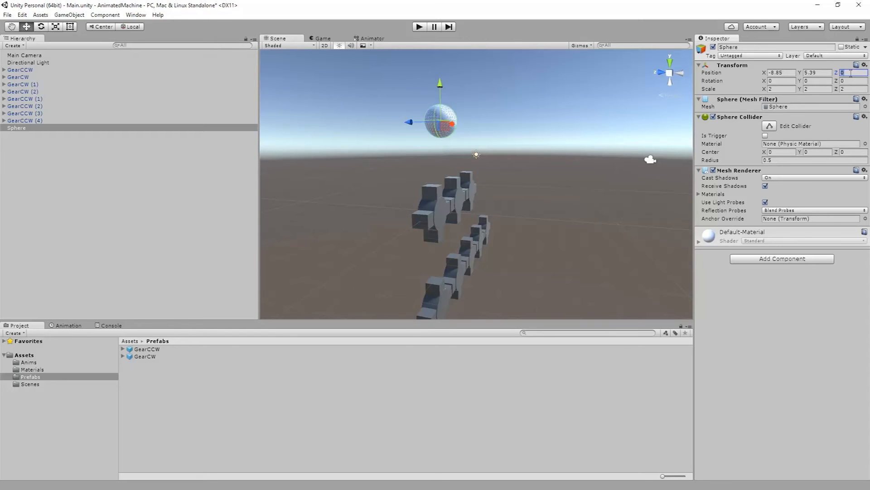
pyautogui.keyDown('alt'); pyautogui.moveTo(462, 204); pyautogui.dragTo(398, 164); pyautogui.keyUp('alt')
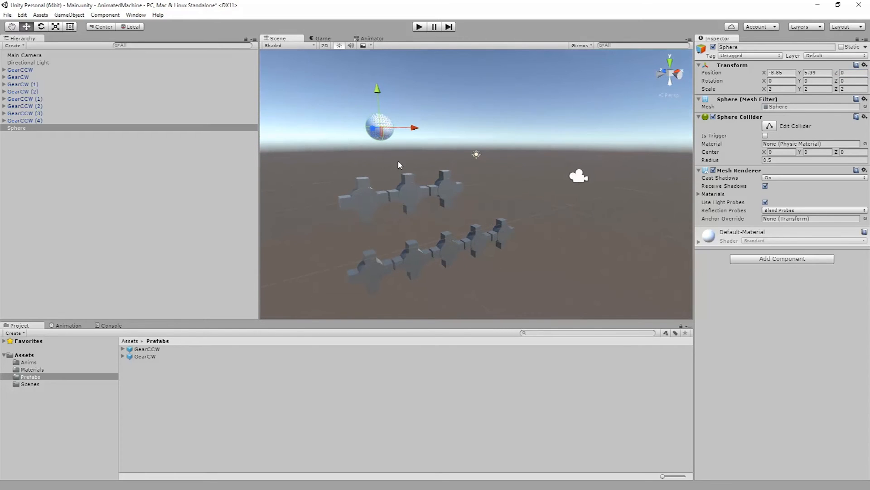
# Add a Rigidbody physics component to the sphere
pyautogui.click(64, 15)
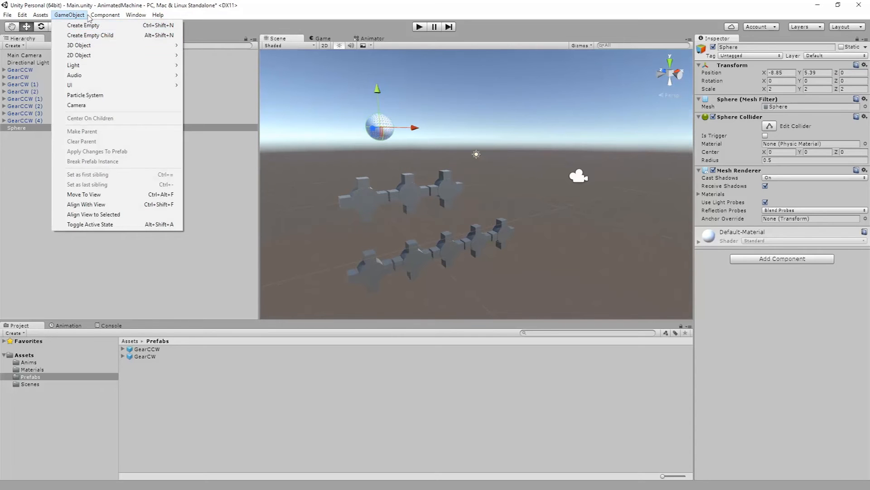
pyautogui.moveTo(107, 18)
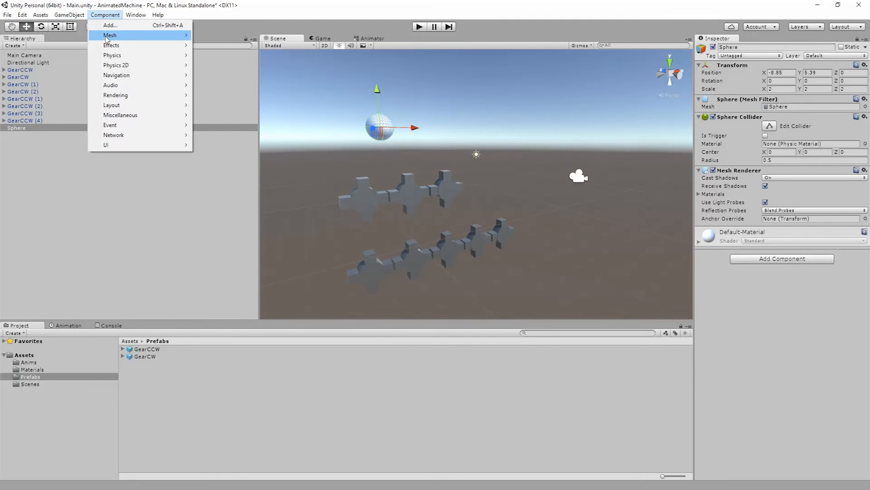
pyautogui.moveTo(160, 61)
pyautogui.click(213, 55)
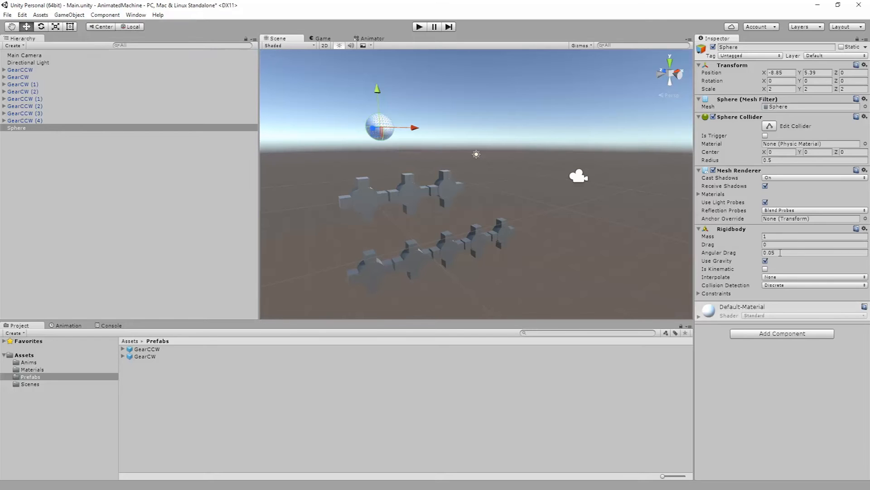
# Expand the sphere's Rigidbody constraints and freeze its position on the Z axis
pyautogui.click(699, 293)
pyautogui.keyDown('alt'); pyautogui.moveTo(458, 206); pyautogui.dragTo(595, 198); pyautogui.keyUp('alt')
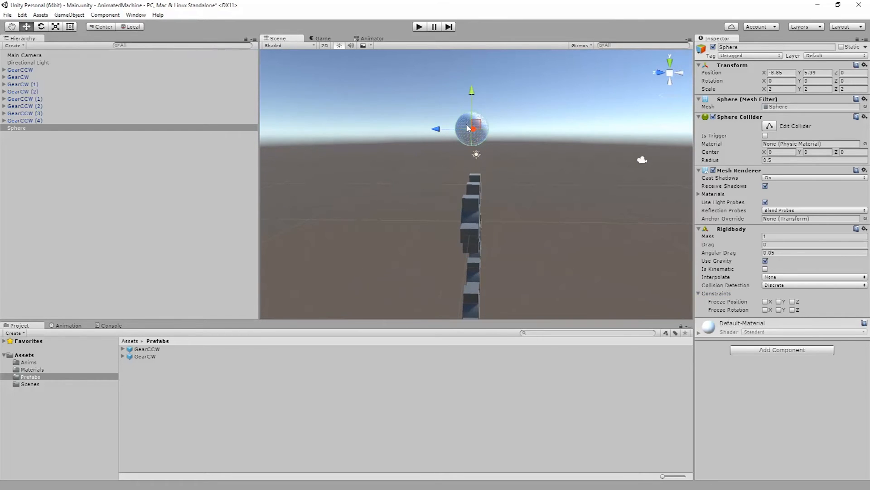
pyautogui.moveTo(476, 123); pyautogui.dragTo(465, 202)
pyautogui.hotkey('ctrl', 'z')
pyautogui.click(792, 301)
pyautogui.keyDown('alt'); pyautogui.moveTo(600, 214); pyautogui.dragTo(381, 167); pyautogui.keyUp('alt')
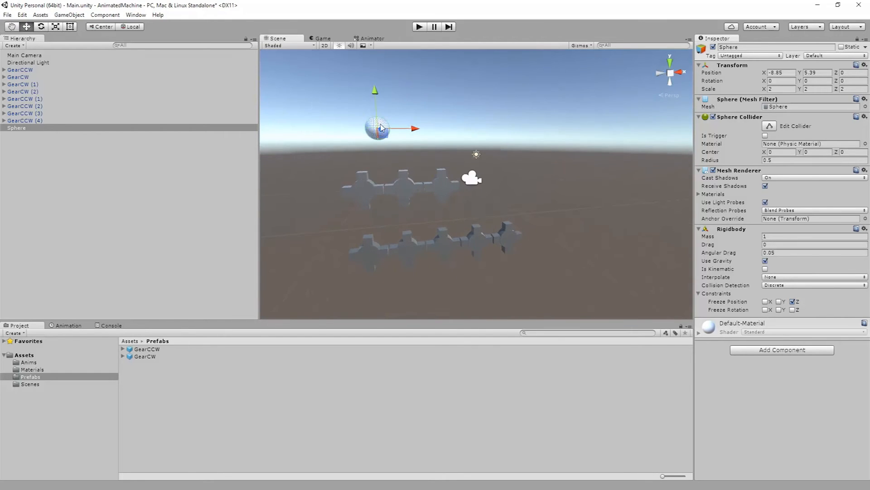
pyautogui.moveTo(384, 133); pyautogui.dragTo(457, 139)
pyautogui.hotkey('ctrl', 'z')
# Freeze the sphere's Rigidbody rotation on the X and Y axes
pyautogui.keyDown('alt'); pyautogui.moveTo(457, 145); pyautogui.dragTo(554, 155); pyautogui.keyUp('alt')
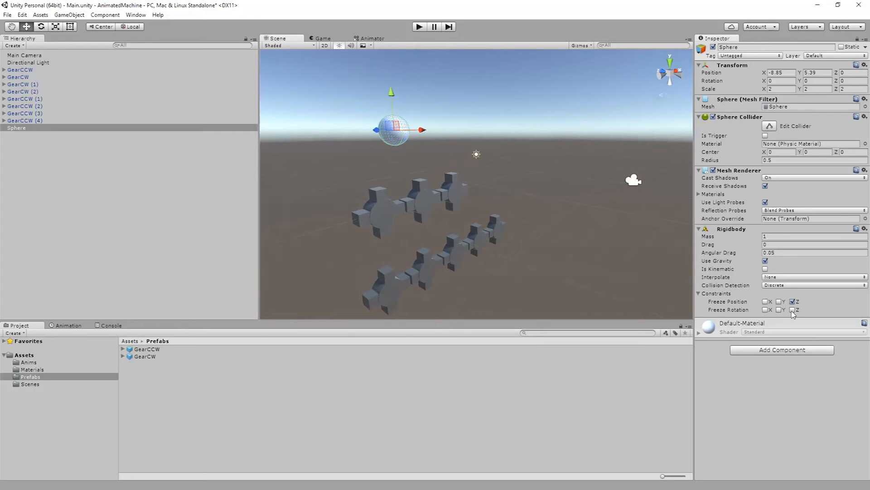
pyautogui.click(765, 309)
pyautogui.click(778, 310)
# Create a new material in the Materials folder and assign the Default-Particle texture as its albedo map
pyautogui.click(30, 385)
pyautogui.click(31, 369)
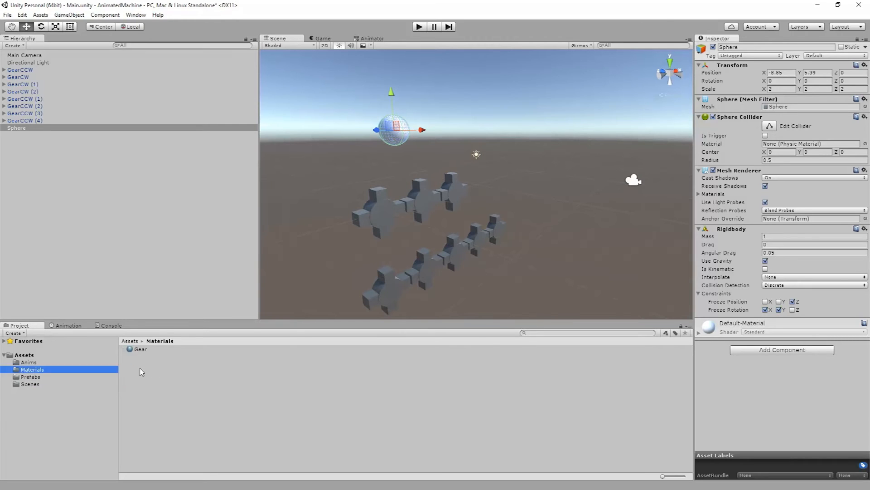
pyautogui.rightClick(175, 374)
pyautogui.moveTo(243, 213)
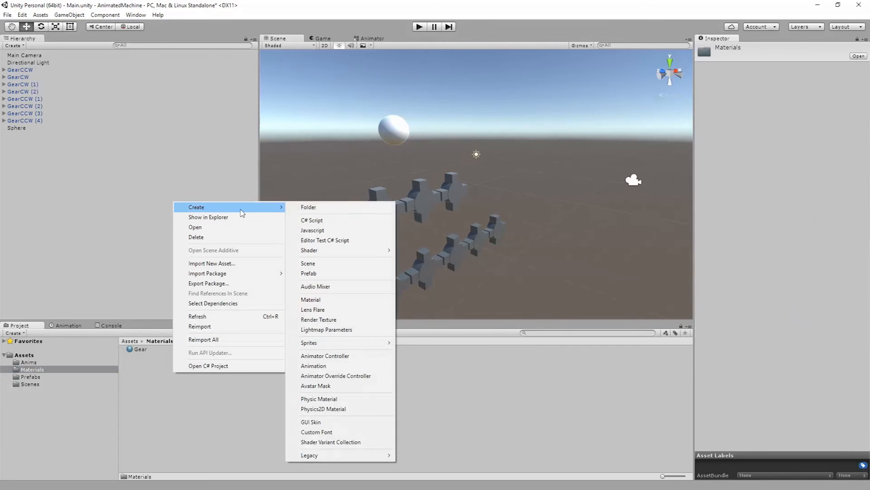
pyautogui.click(317, 299)
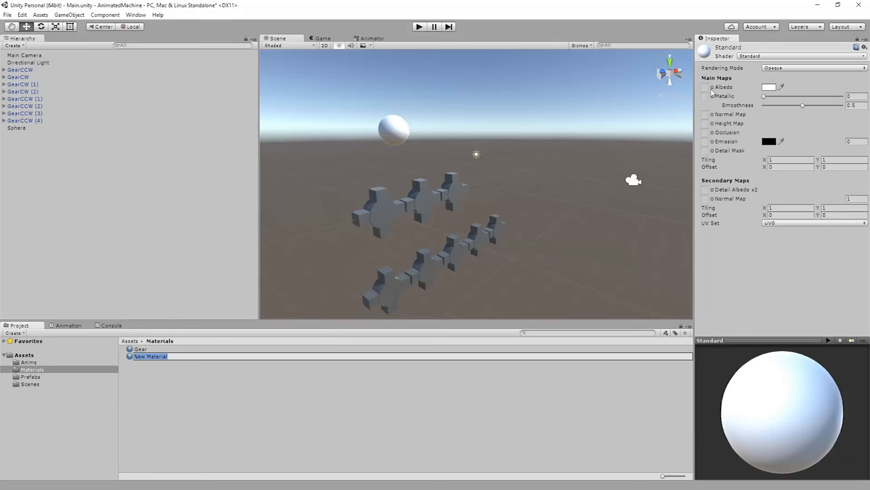
pyautogui.click(712, 87)
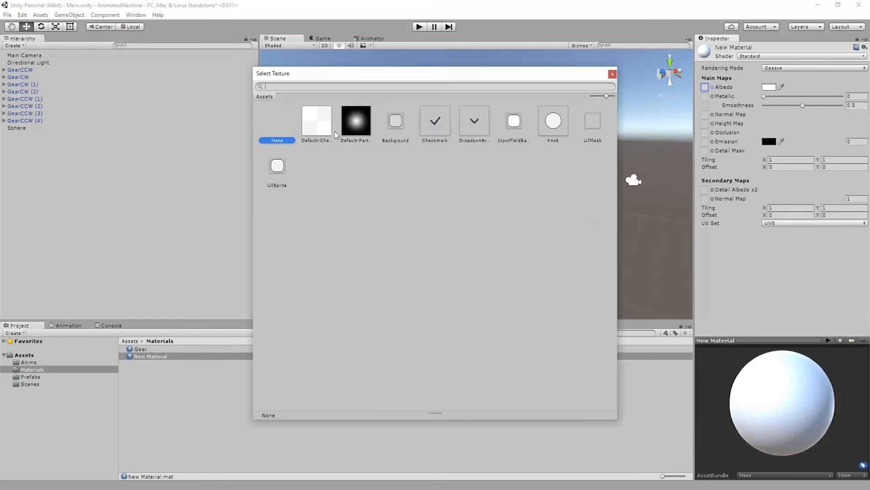
pyautogui.doubleClick(355, 121)
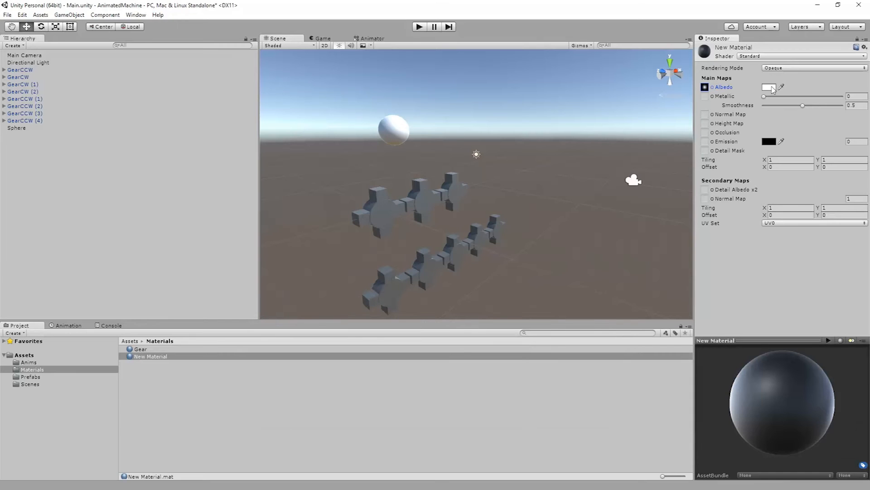
# Rename the new material as Ball and apply it to the sphere in the scene
pyautogui.click(146, 357)
pyautogui.write('Ball')
pyautogui.press('Return')
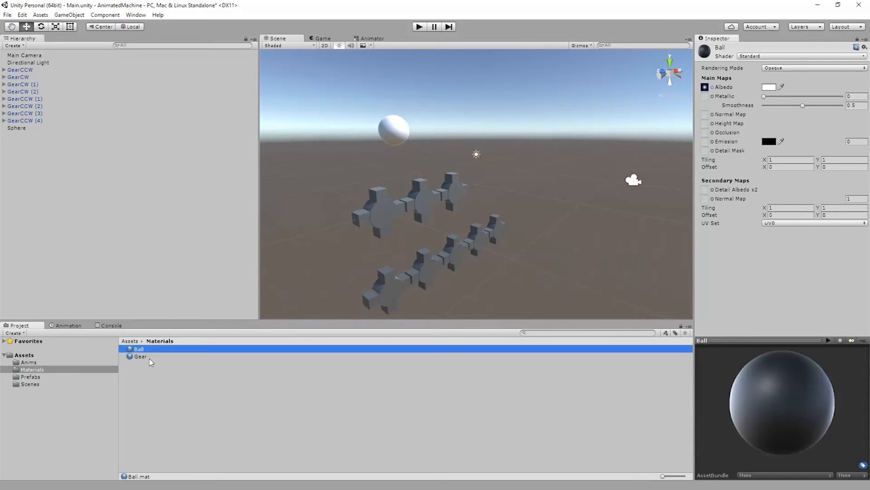
pyautogui.moveTo(142, 351); pyautogui.dragTo(398, 136)
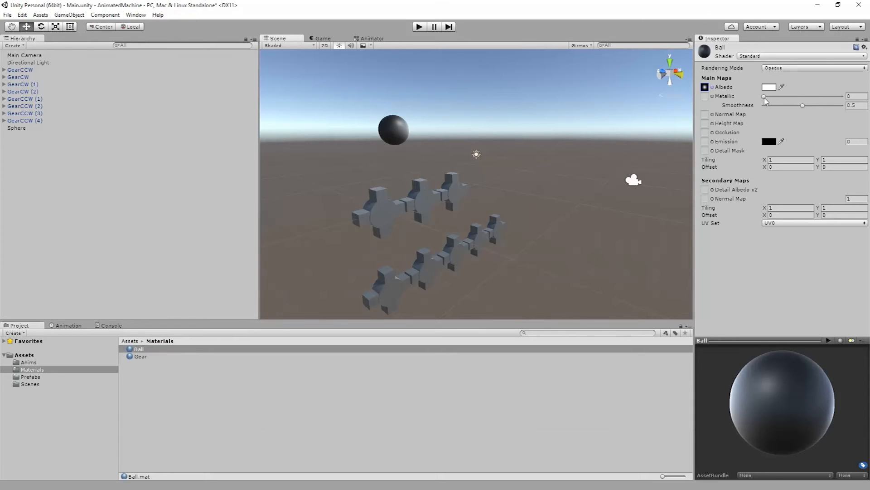
# Set the Ball material's metallic value to about 0.24 and its albedo colour to pure red (FF0000)
pyautogui.moveTo(766, 98); pyautogui.dragTo(785, 105)
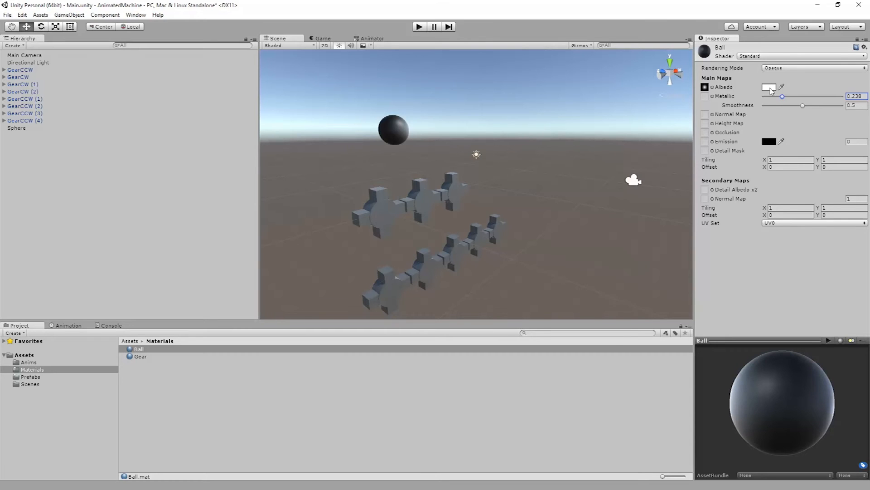
pyautogui.click(772, 88)
pyautogui.moveTo(585, 198); pyautogui.dragTo(607, 172)
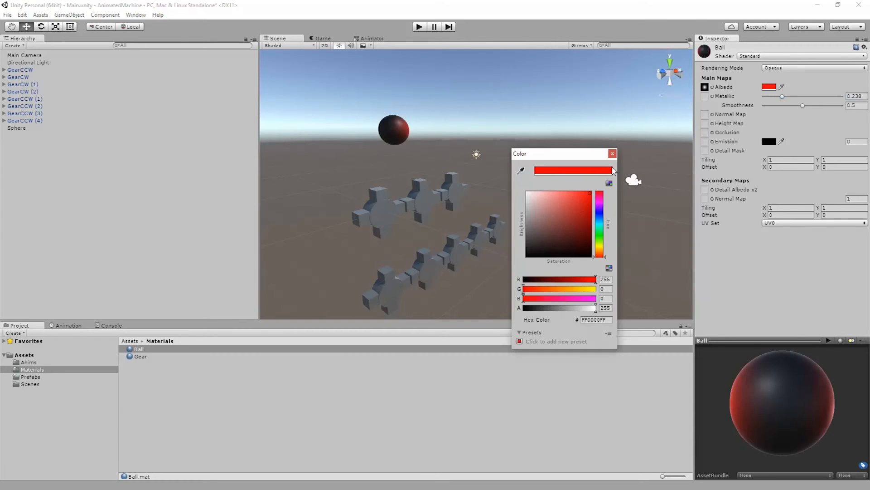
pyautogui.click(613, 154)
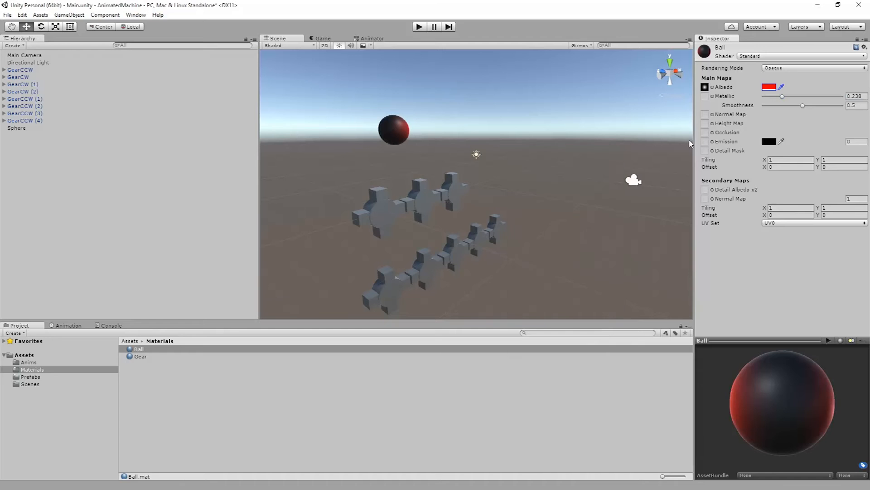
# Run the scene to check how the ball travels over the rotating gears, and stop playback
pyautogui.keyDown('alt'); pyautogui.moveTo(469, 130); pyautogui.dragTo(385, 129); pyautogui.keyUp('alt')
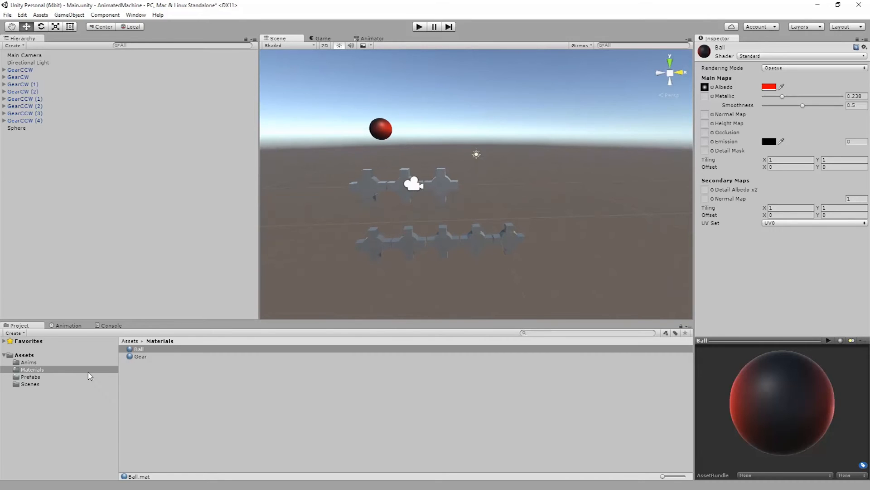
pyautogui.click(417, 27)
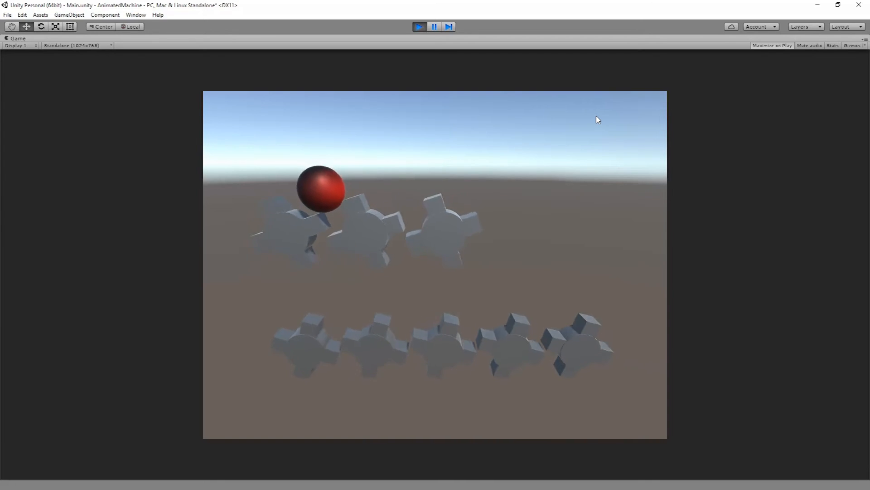
pyautogui.click(419, 27)
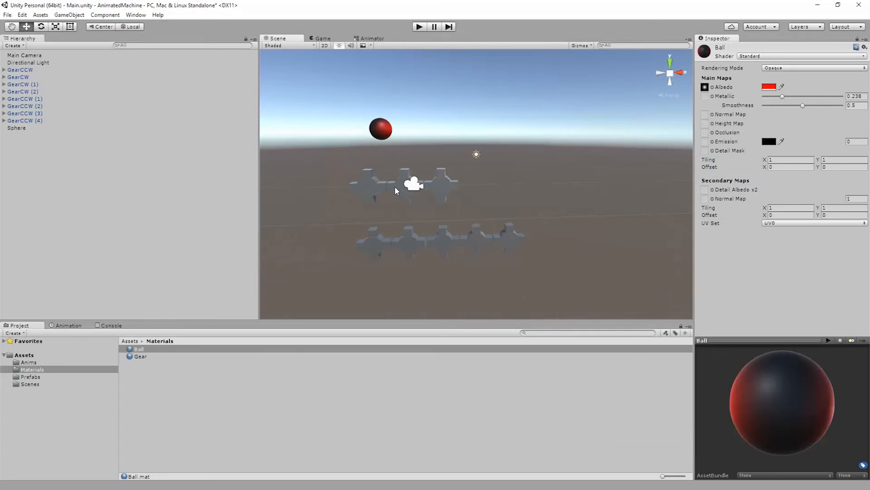
# Set the sphere's scale to 1 on all three axes and test the smaller ball by running and stopping the scene
pyautogui.click(396, 191)
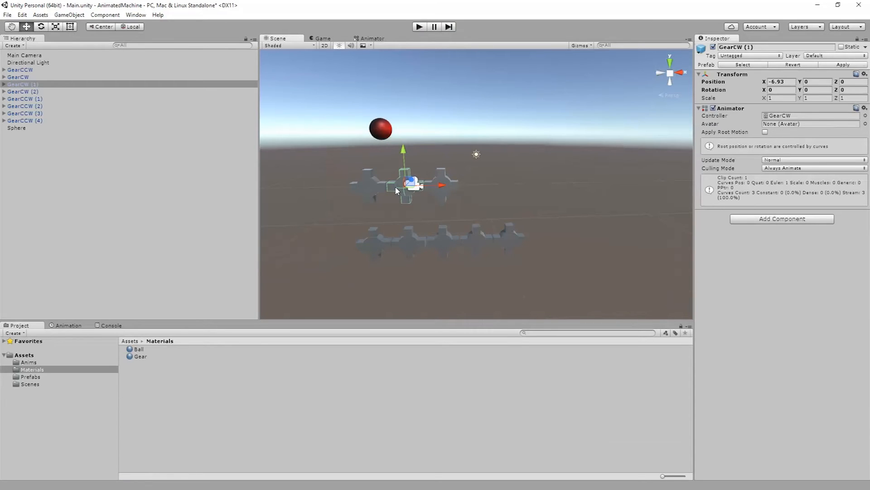
pyautogui.click(387, 134)
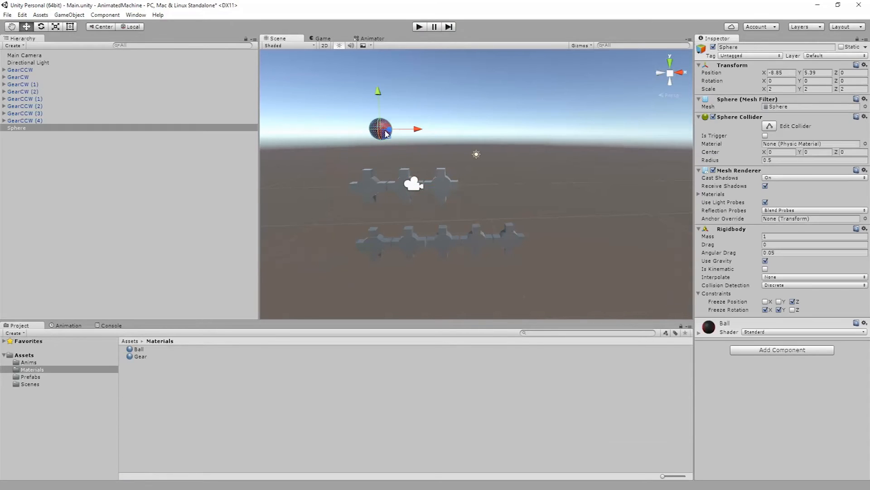
pyautogui.click(781, 88)
pyautogui.write('1')
pyautogui.press('Tab')
pyautogui.write('1')
pyautogui.press('Tab')
pyautogui.write('1')
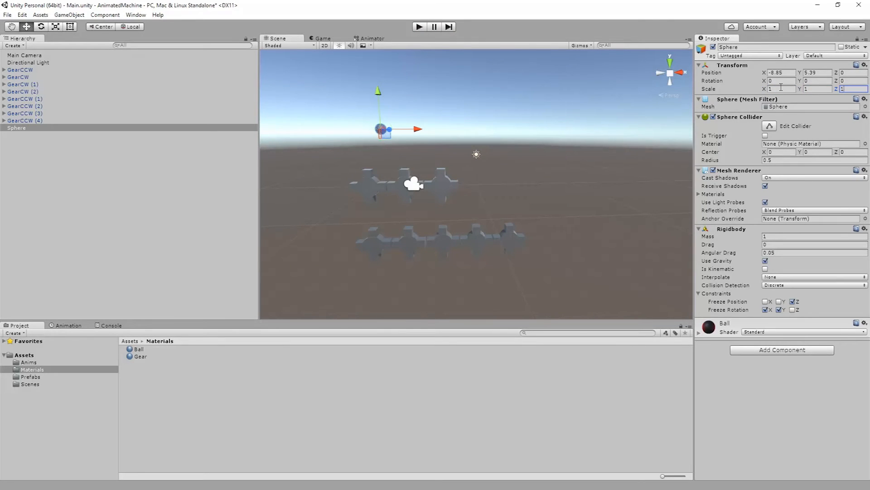
pyautogui.click(419, 27)
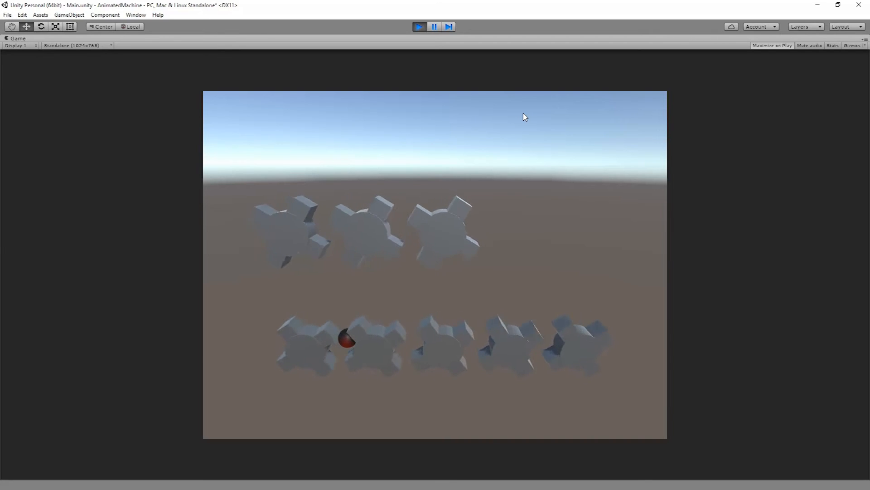
pyautogui.click(419, 26)
# Set the sphere's scale to 1.5 on all three axes and test the ball by running and stopping the scene
pyautogui.click(786, 90)
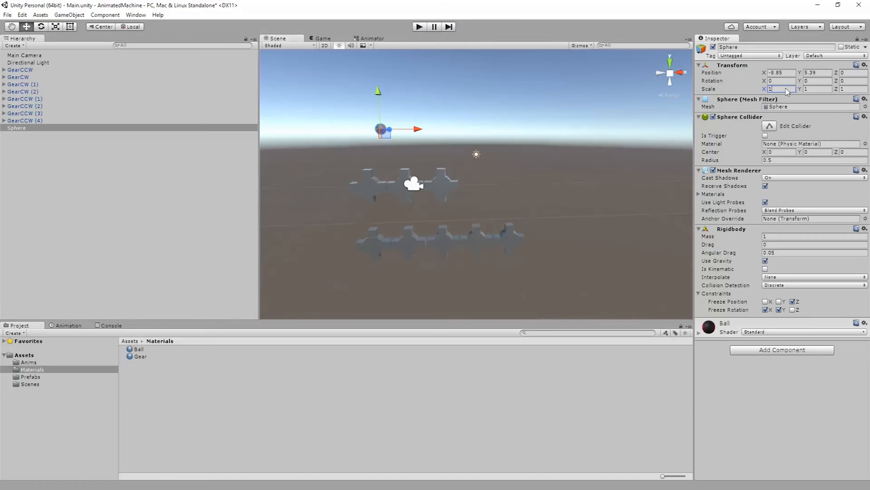
pyautogui.write('1.5')
pyautogui.press('Tab')
pyautogui.write('1.5')
pyautogui.press('Tab')
pyautogui.write('1.5')
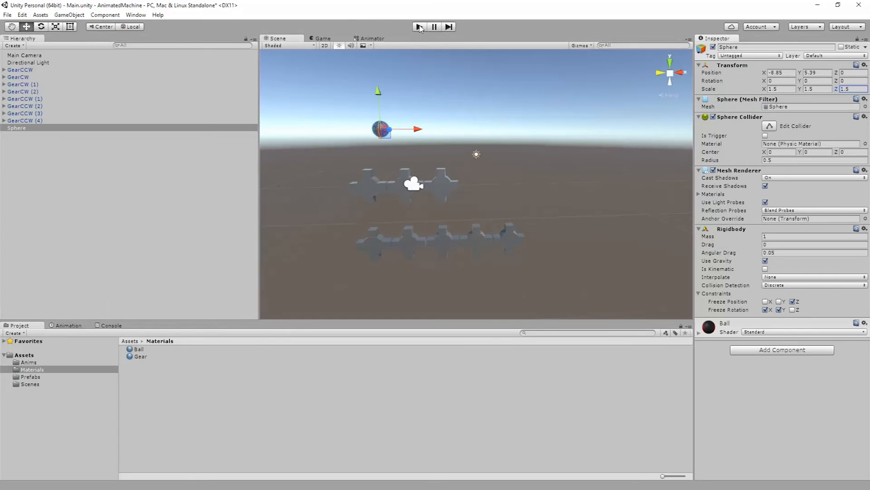
pyautogui.click(419, 27)
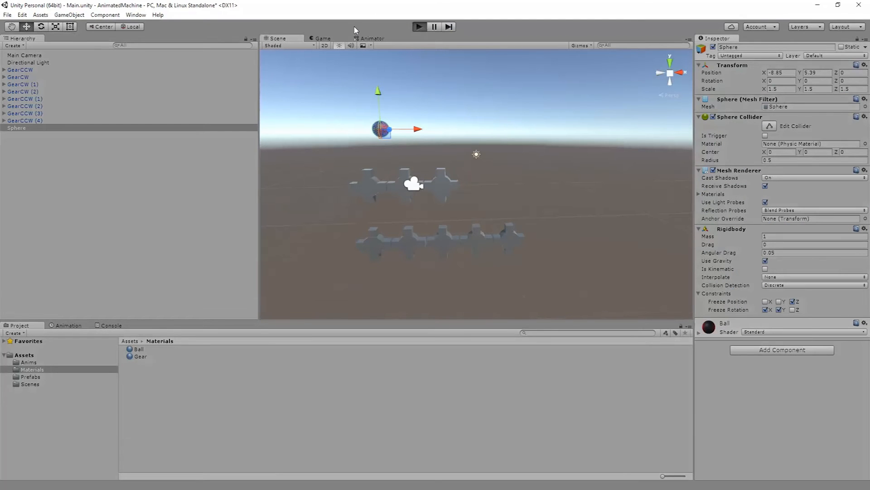
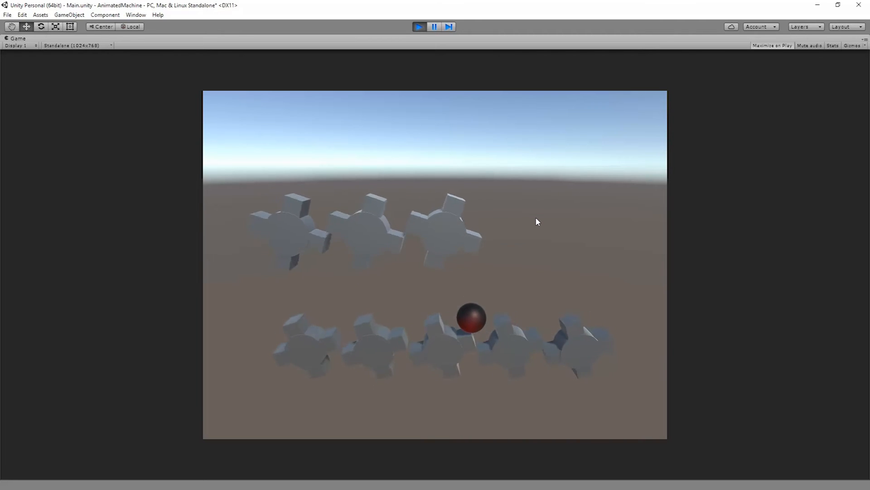
pyautogui.click(414, 28)
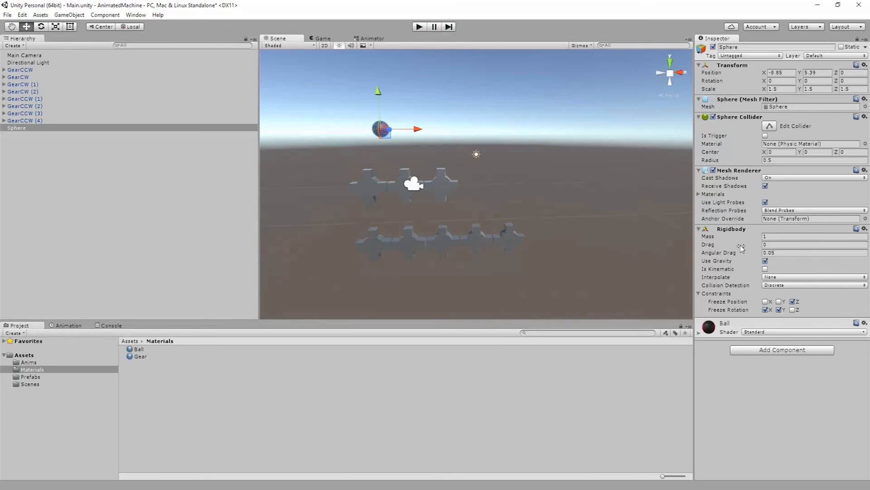
# Set the sphere's Rigidbody mass to 100 and test the heavier ball by running and stopping the scene
pyautogui.click(778, 236)
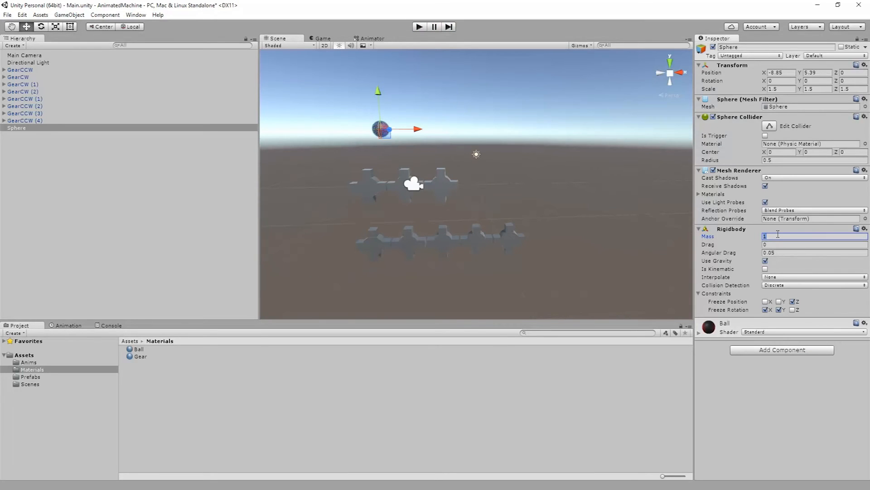
pyautogui.press('Return')
pyautogui.click(419, 27)
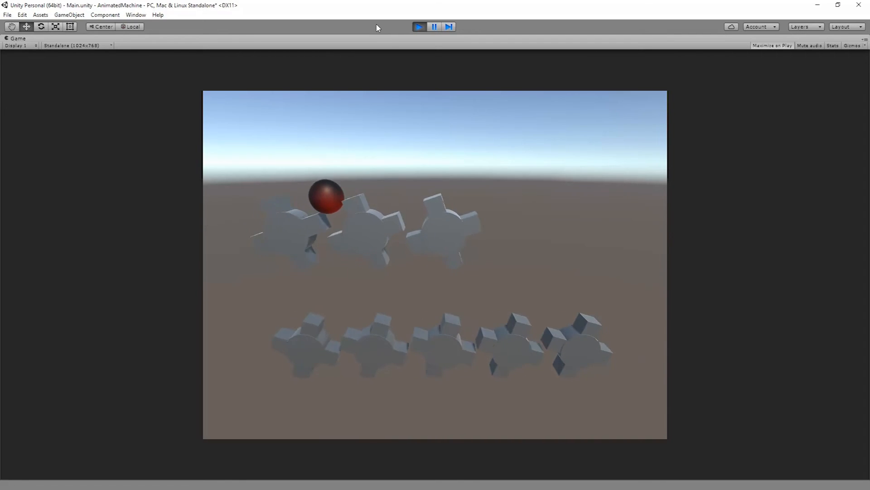
pyautogui.click(420, 27)
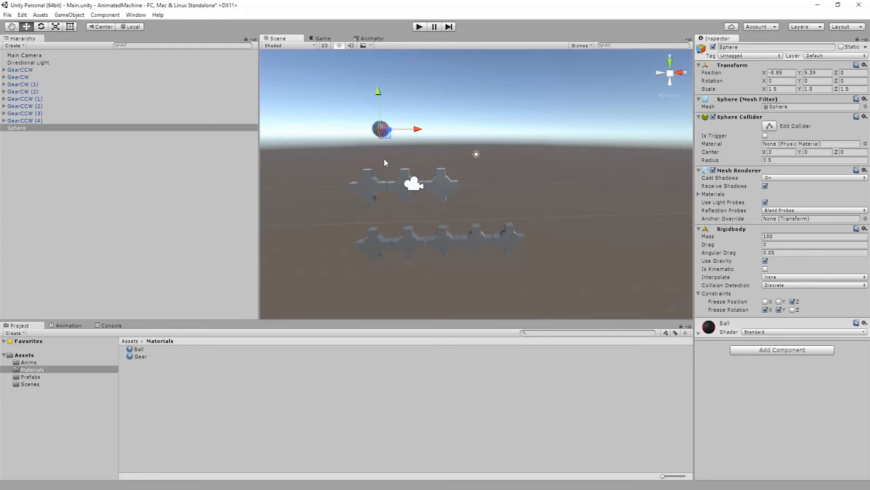
# Create a folder named PhysicMaterial inside the project's Assets folder
pyautogui.click(25, 355)
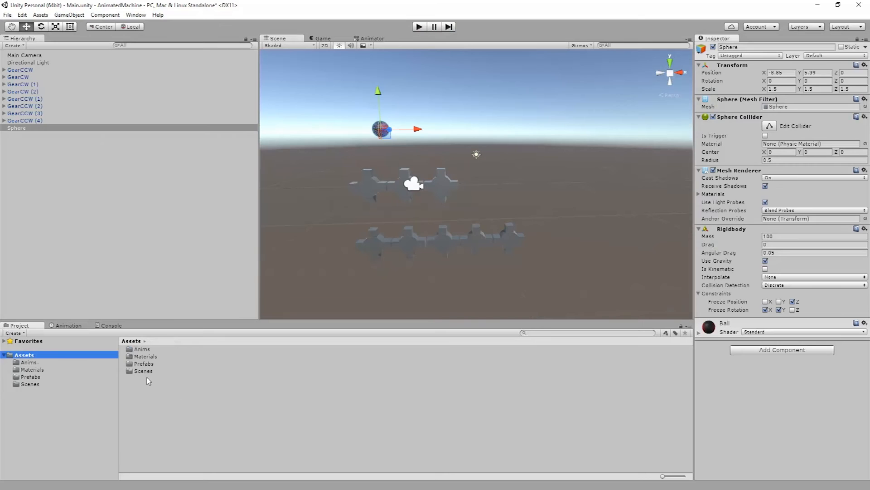
pyautogui.rightClick(180, 414)
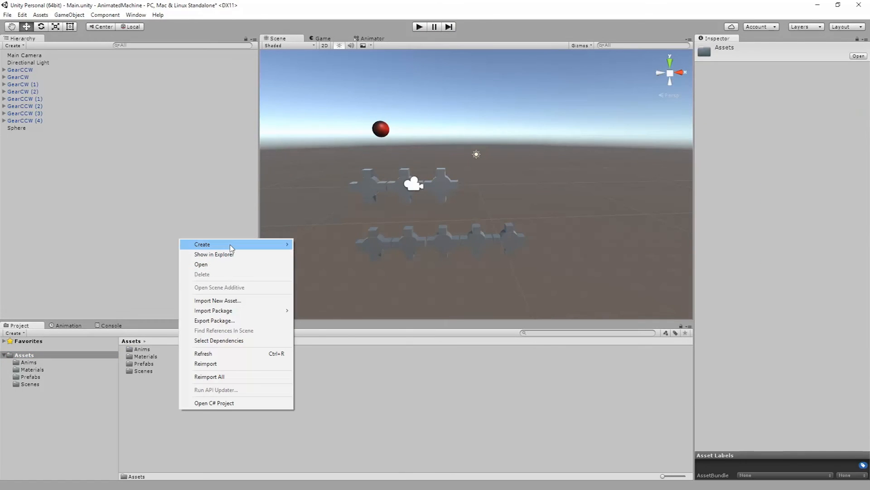
pyautogui.moveTo(230, 248)
pyautogui.click(323, 235)
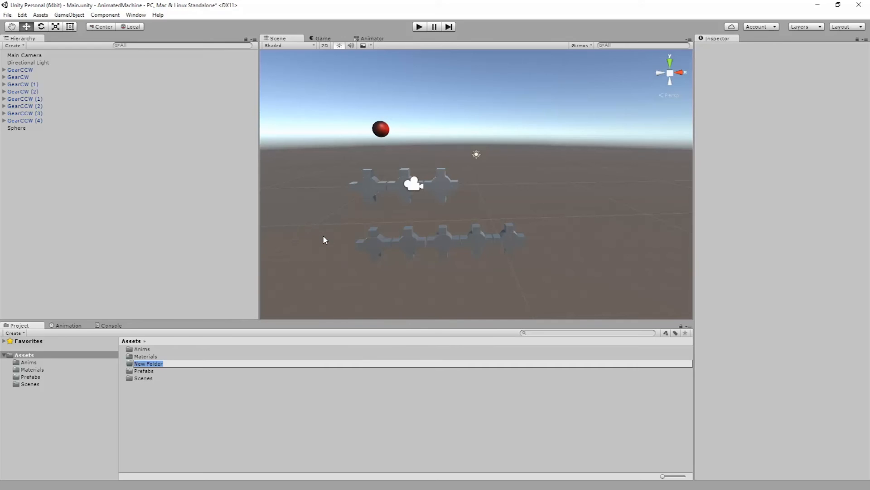
pyautogui.write('PhysicMaterial')
pyautogui.press('Return')
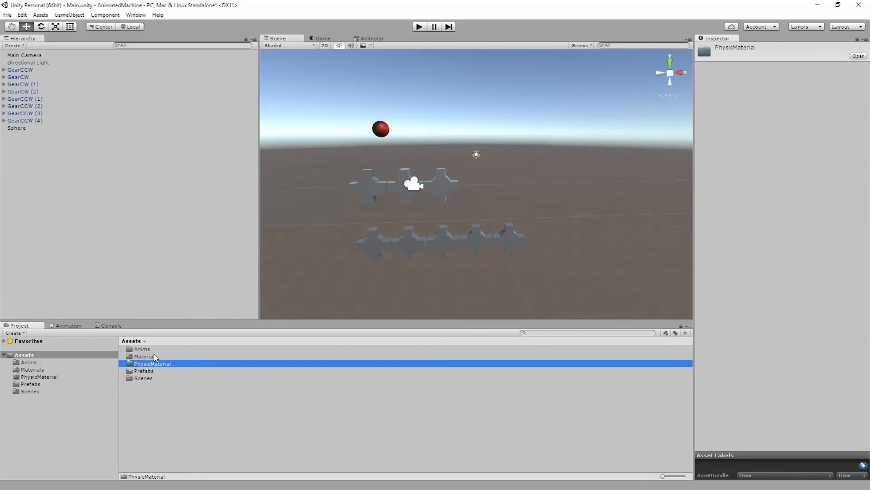
# Create a physic material named Ball inside the PhysicMaterial folder
pyautogui.doubleClick(134, 364)
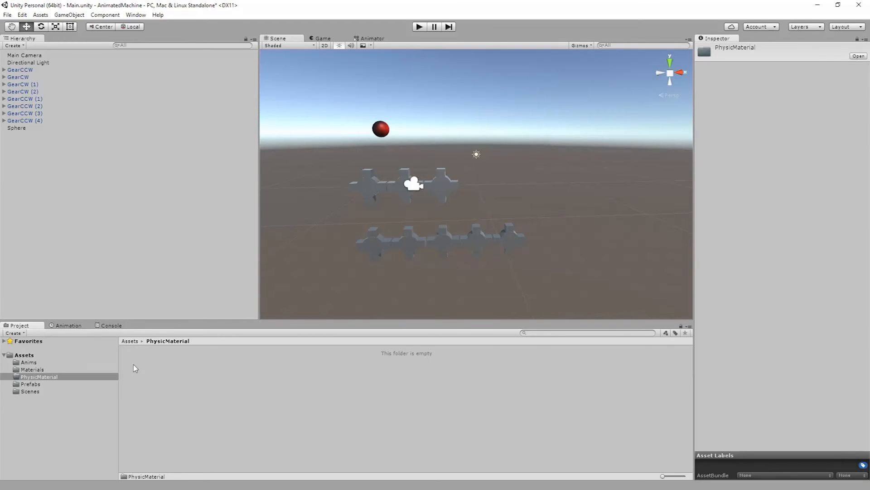
pyautogui.rightClick(185, 391)
pyautogui.moveTo(242, 225)
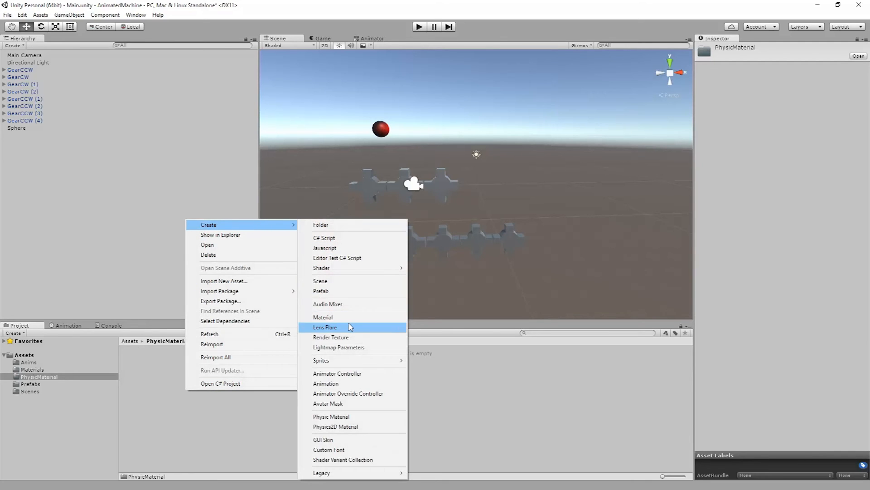
pyautogui.click(331, 416)
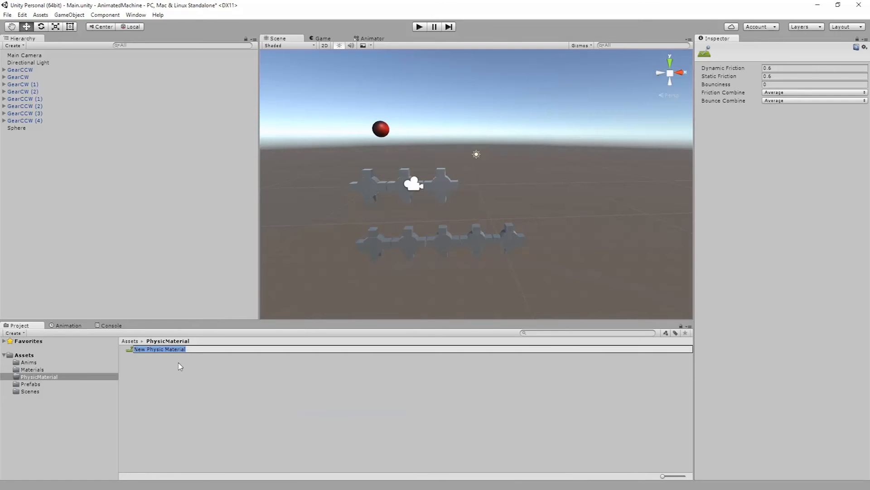
pyautogui.write('Ball')
pyautogui.click(180, 366)
# Create a second physic material named Gears in the PhysicMaterial folder
pyautogui.rightClick(200, 375)
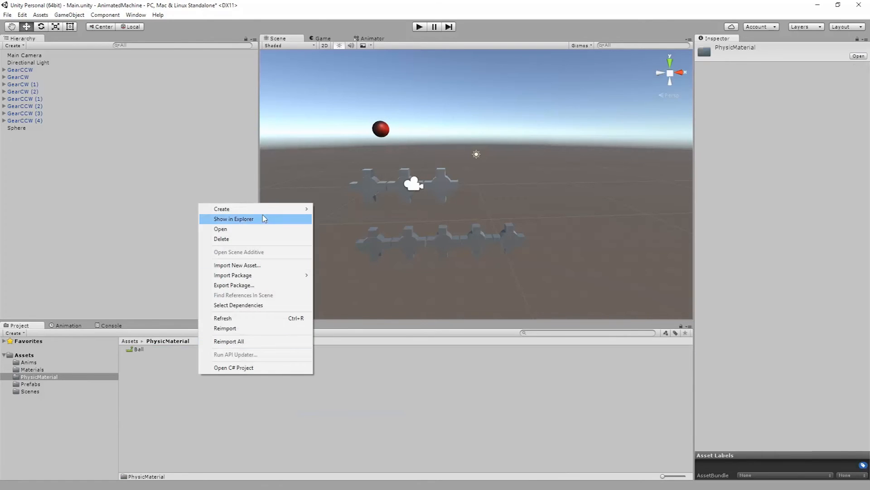
pyautogui.moveTo(271, 209)
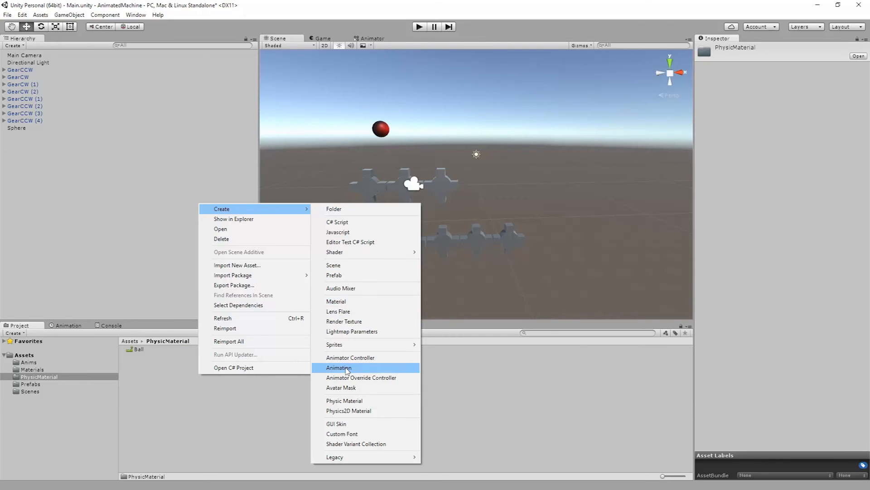
pyautogui.click(345, 400)
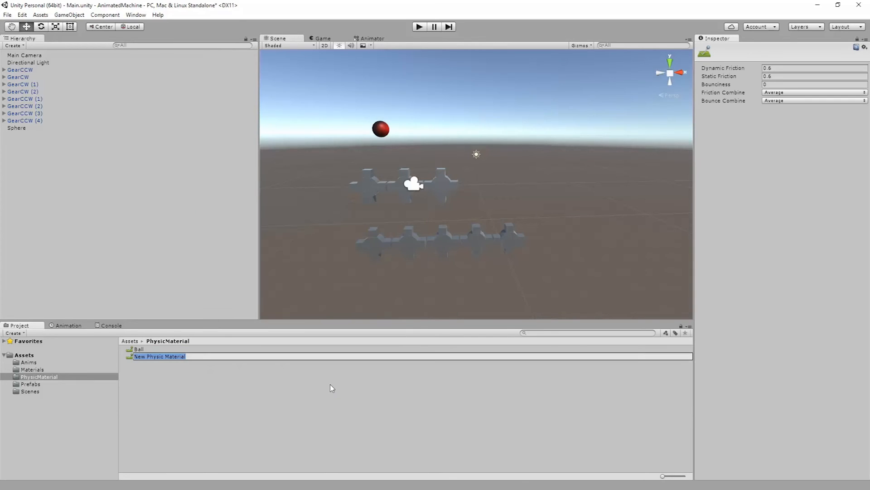
pyautogui.write('Ge')
pyautogui.press('Return')
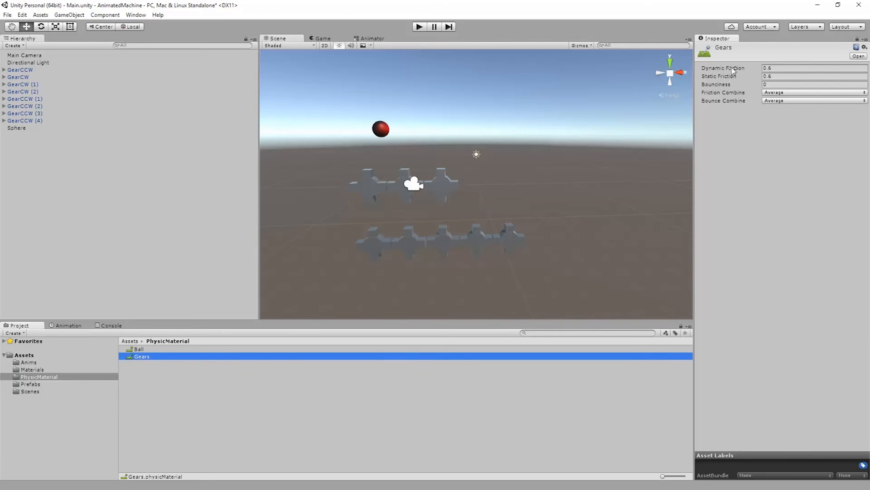
# Set the Gears physic material's dynamic friction and static friction to 10
pyautogui.click(791, 68)
pyautogui.write('0.06')
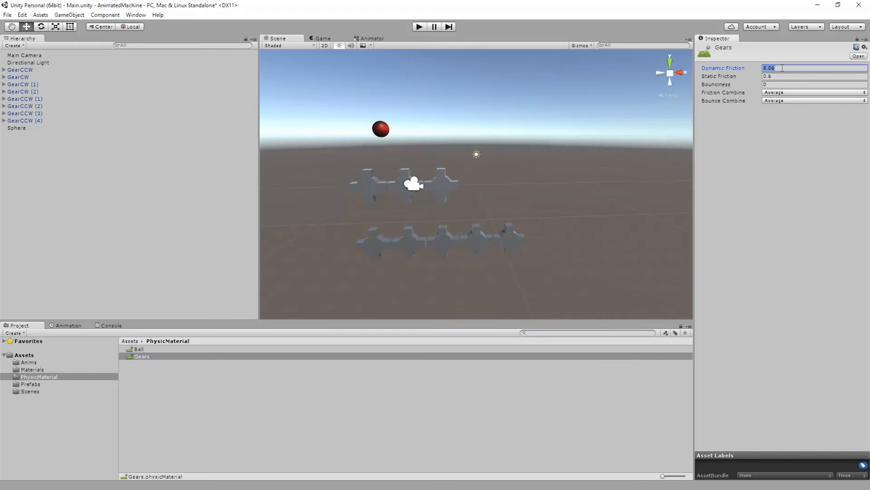
pyautogui.press('Tab')
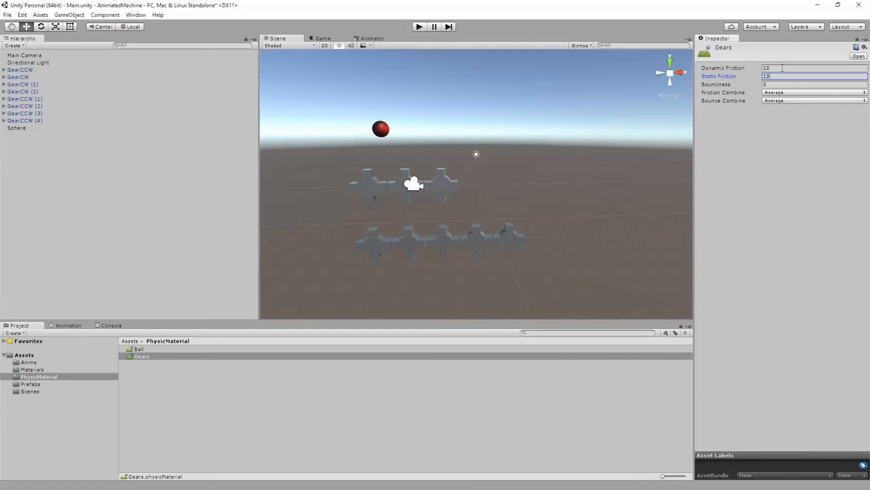
pyautogui.press('Tab')
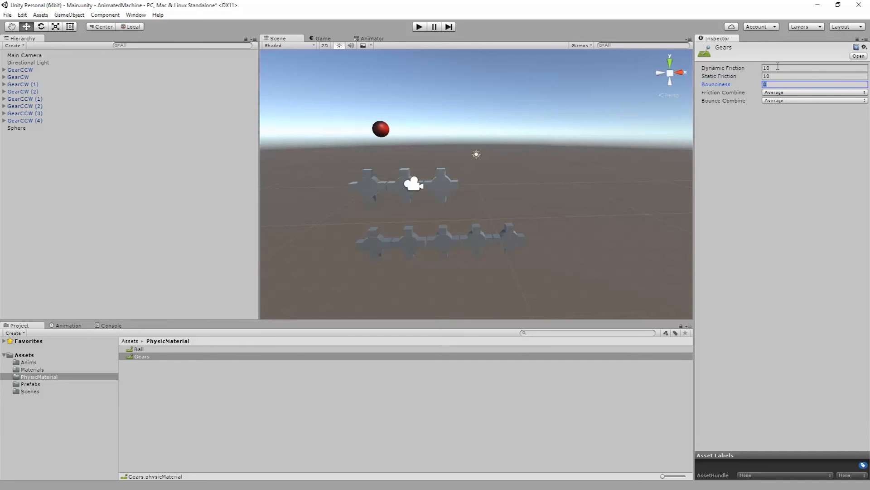
# Set the Gears physic material's friction combine to Maximum and its bounce combine to Minimum
pyautogui.click(795, 94)
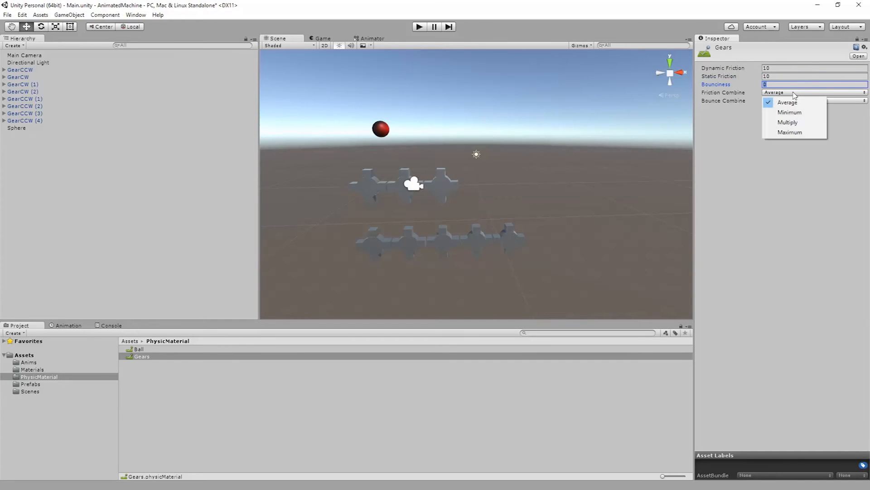
pyautogui.click(789, 132)
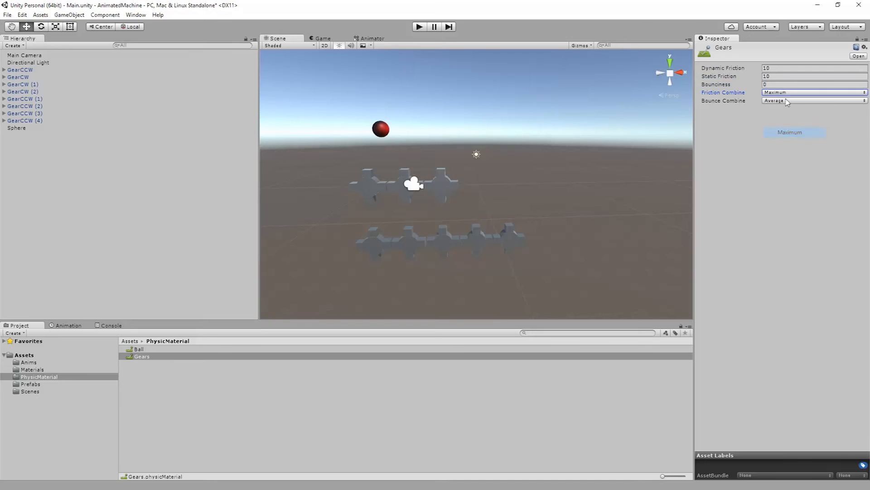
pyautogui.click(778, 102)
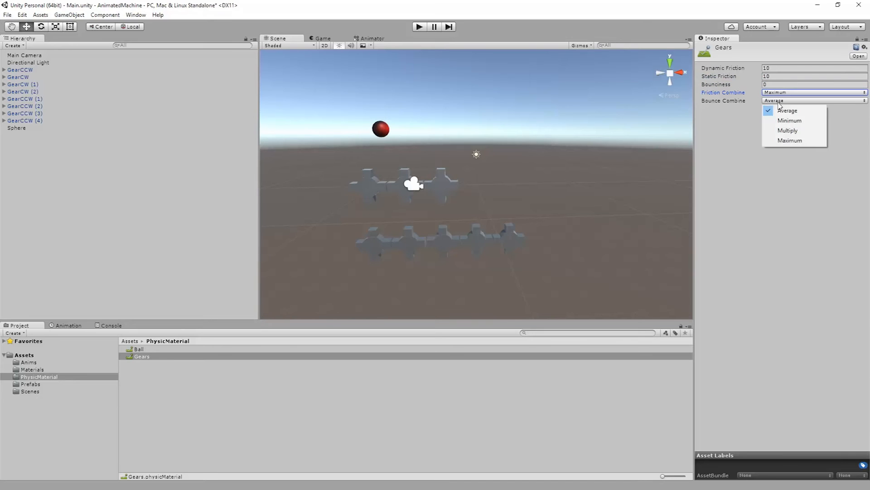
pyautogui.click(787, 121)
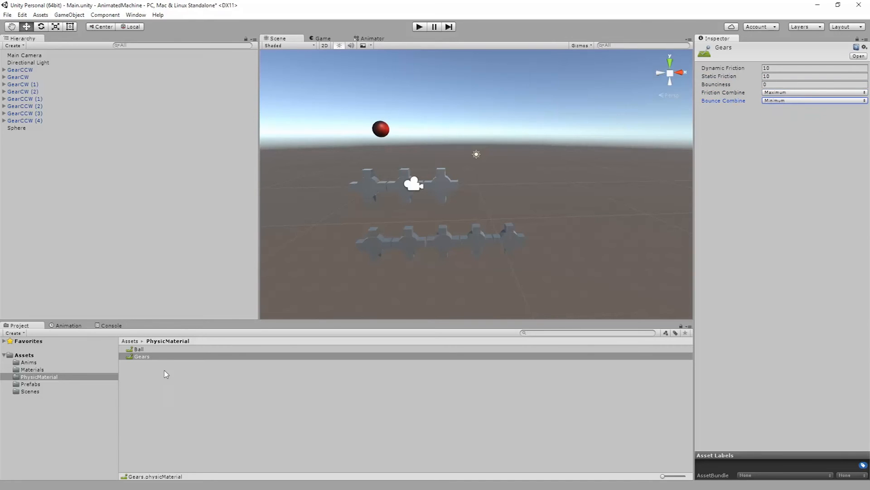
# Set the Ball physic material's dynamic and static friction to 10 and assign it to the sphere's collider
pyautogui.click(143, 349)
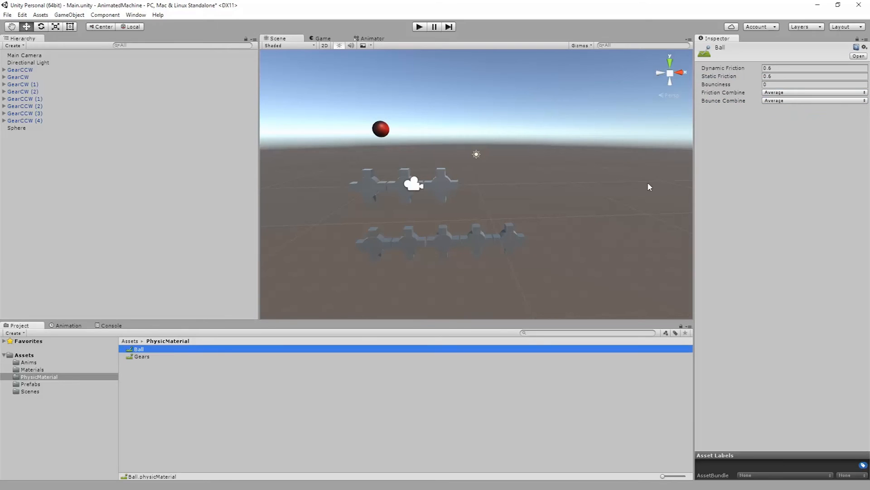
pyautogui.click(777, 68)
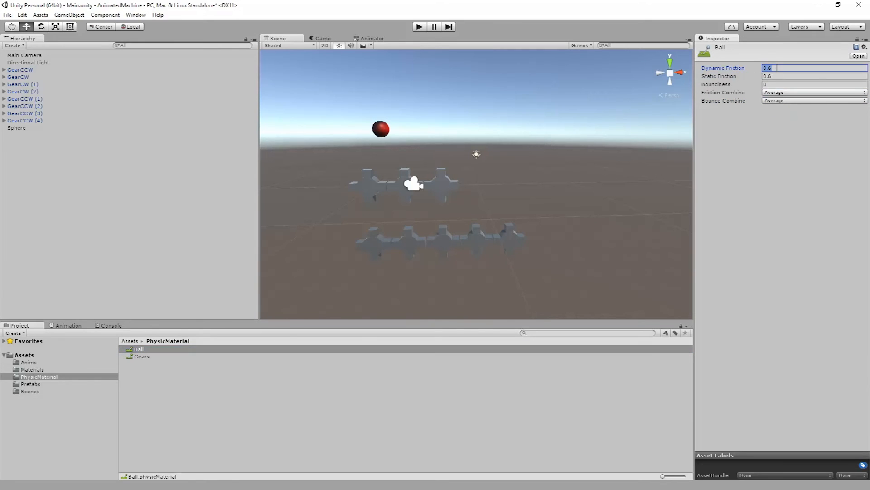
pyautogui.press('Tab')
pyautogui.write('10')
pyautogui.press('Tab')
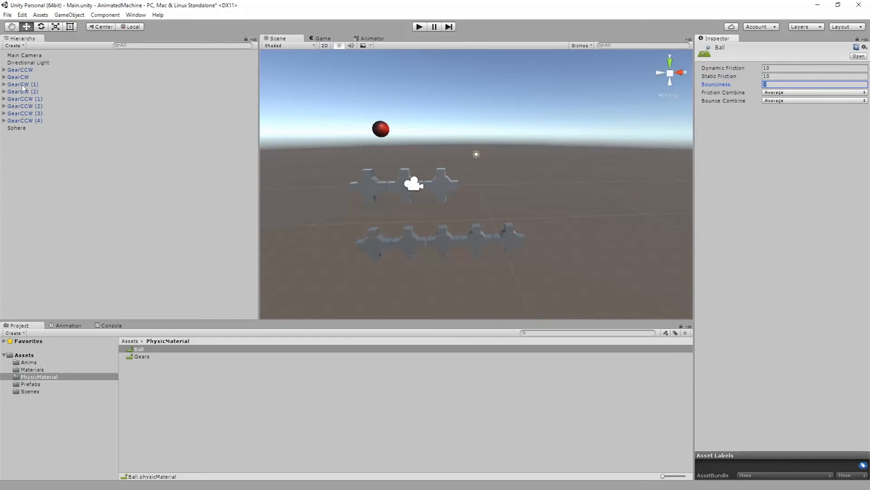
pyautogui.click(16, 129)
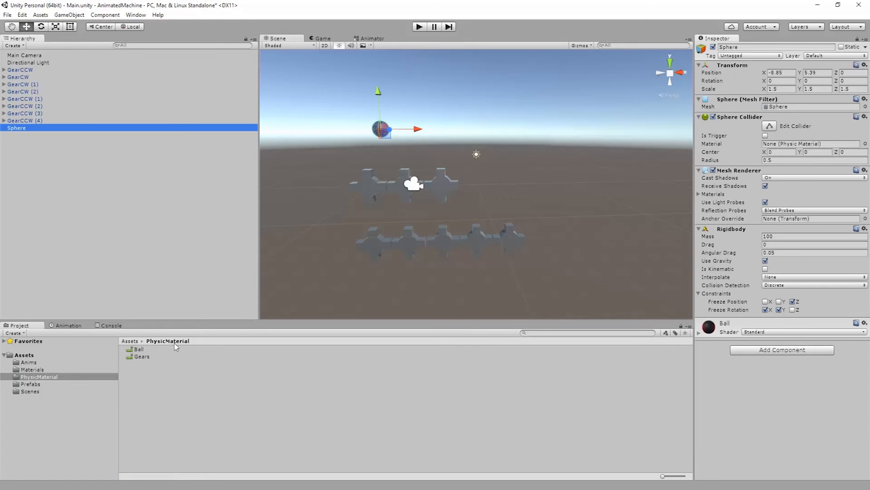
pyautogui.moveTo(138, 352); pyautogui.dragTo(814, 144)
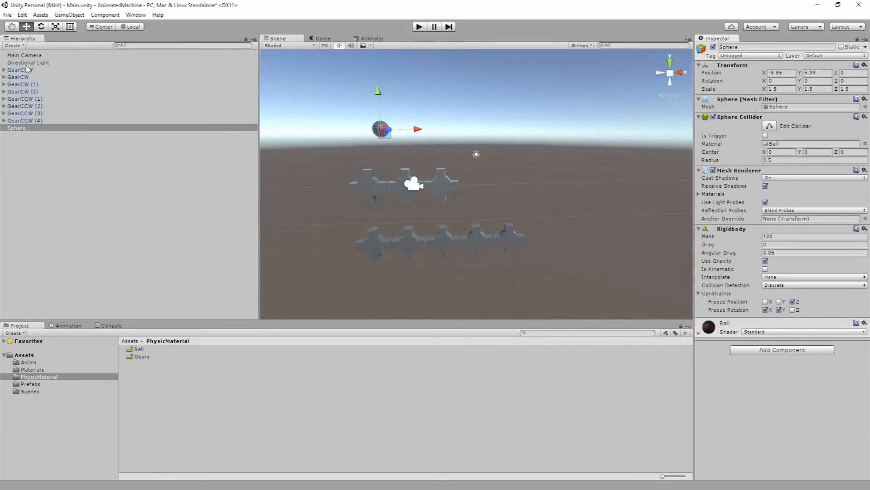
# Find all the gears' Cube objects in the scene and assign the Gears physic material to their box colliders
pyautogui.click(4, 70)
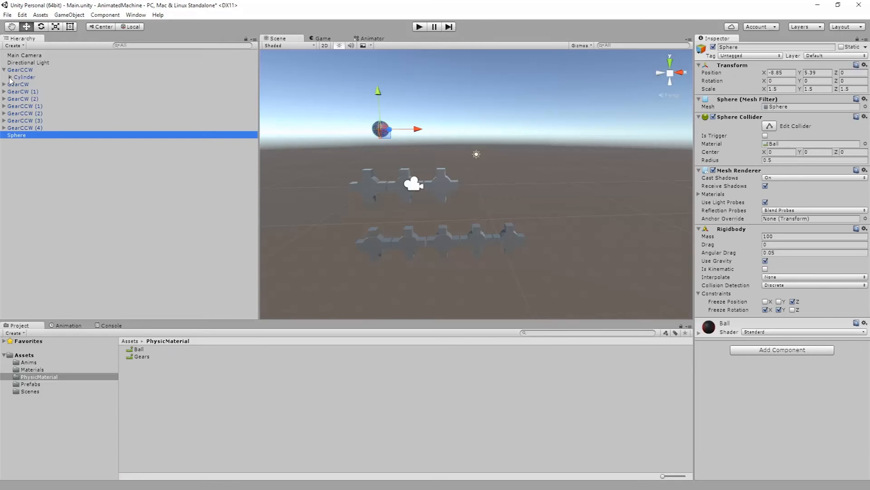
pyautogui.click(10, 77)
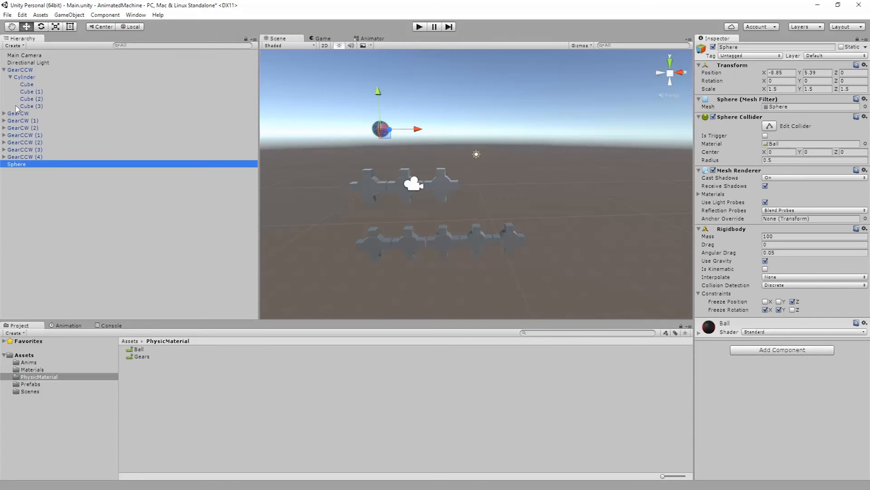
pyautogui.click(195, 44)
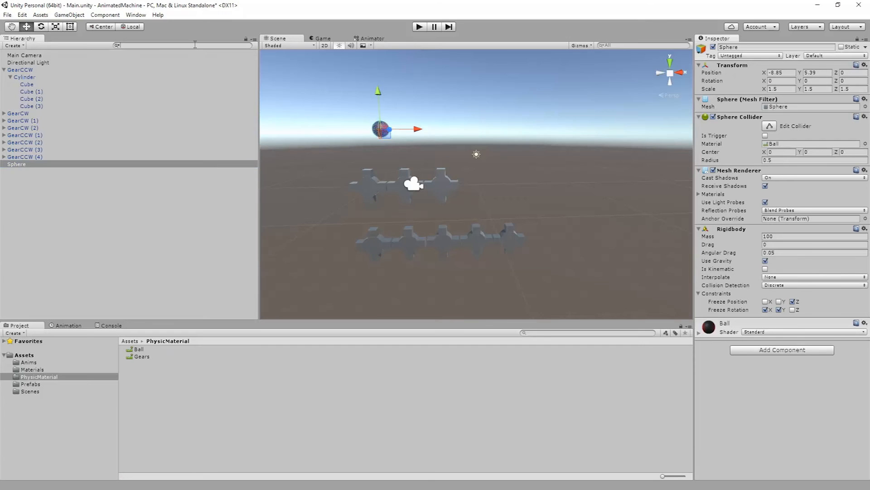
pyautogui.write('Cube')
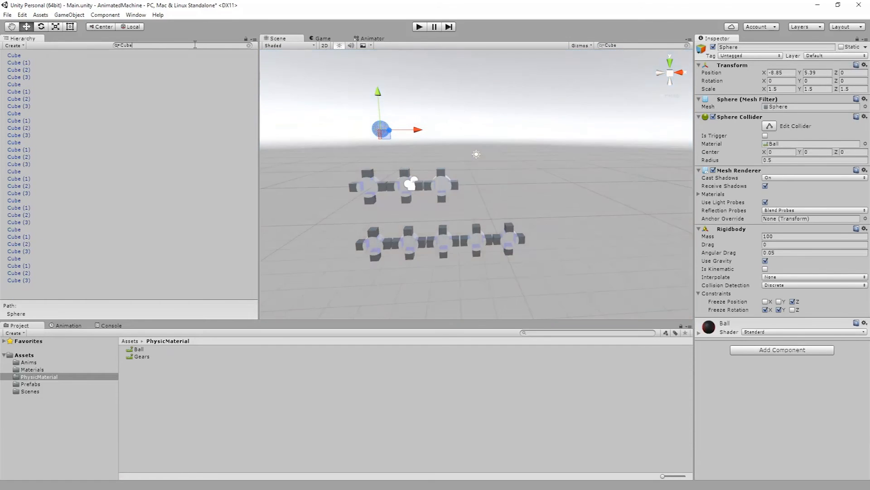
pyautogui.click(21, 56)
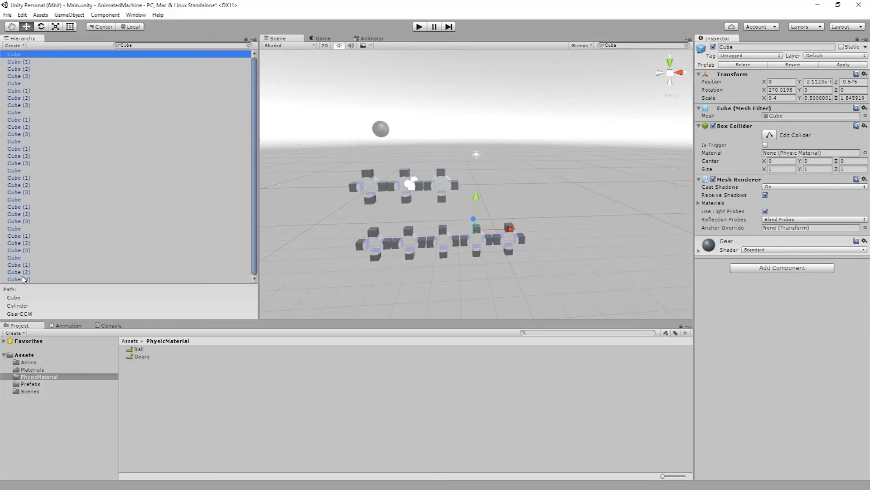
pyautogui.keyDown('shift'); pyautogui.click(23, 278); pyautogui.keyUp('shift')
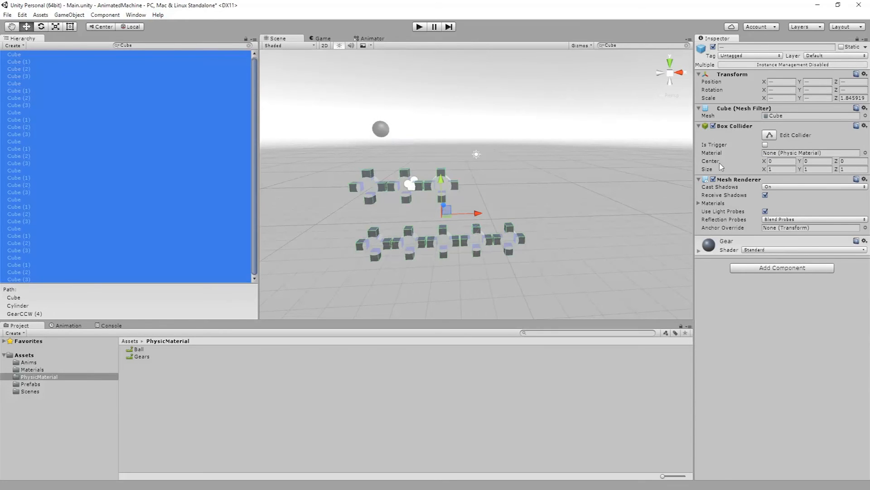
pyautogui.moveTo(142, 356); pyautogui.dragTo(791, 154)
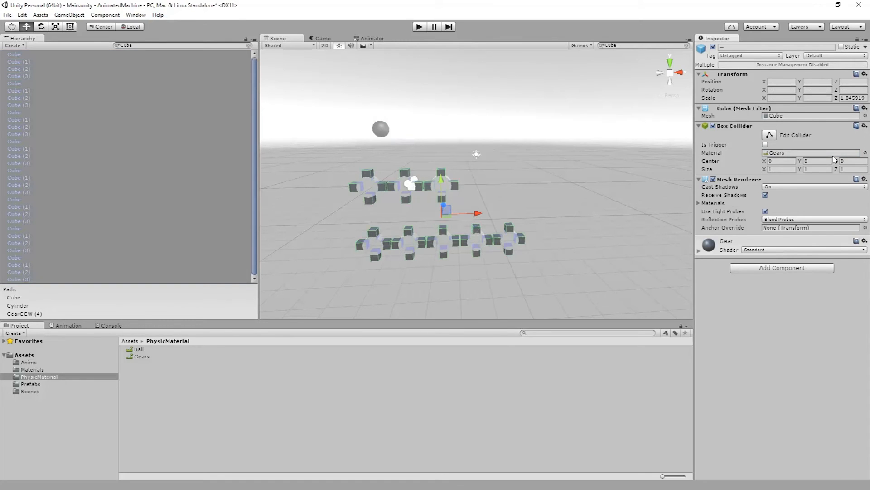
# Find all the gears' Cylinder objects, assign the Gears physic material to their capsule colliders, and play-test the scene
pyautogui.click(146, 46)
pyautogui.write('C')
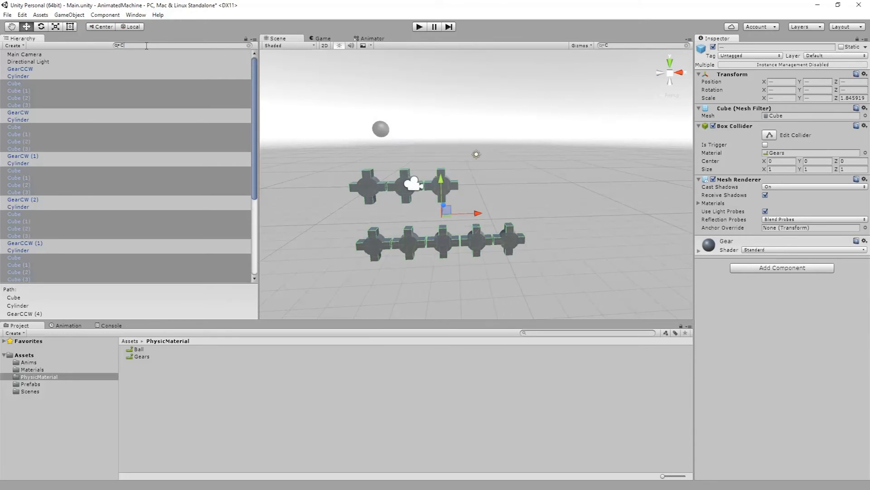
pyautogui.write('yl')
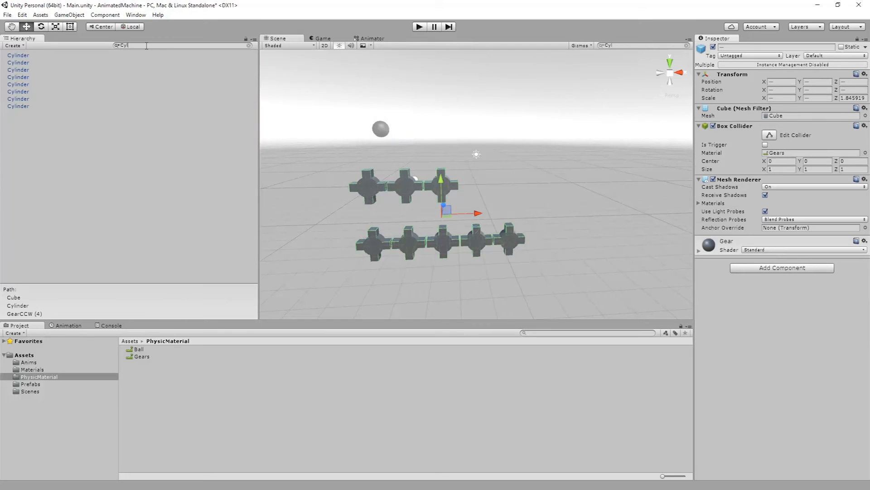
pyautogui.click(21, 56)
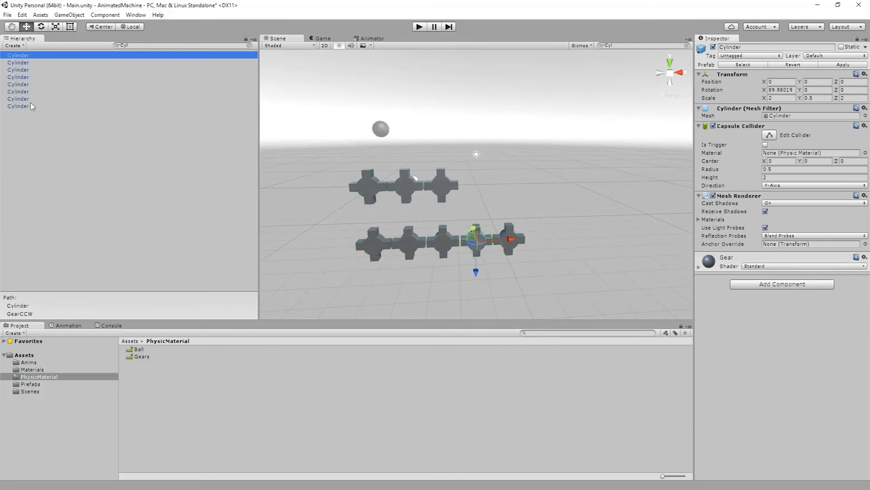
pyautogui.keyDown('shift'); pyautogui.click(31, 107); pyautogui.keyUp('shift')
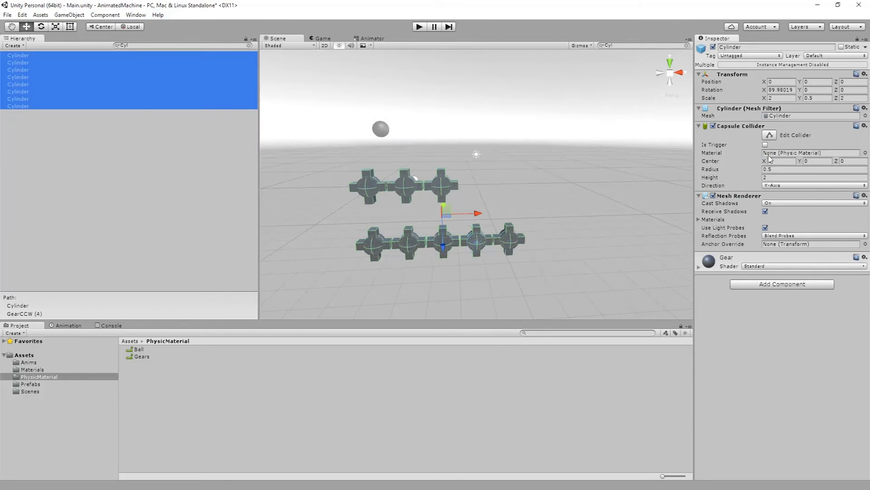
pyautogui.moveTo(146, 357); pyautogui.dragTo(771, 153)
pyautogui.click(418, 27)
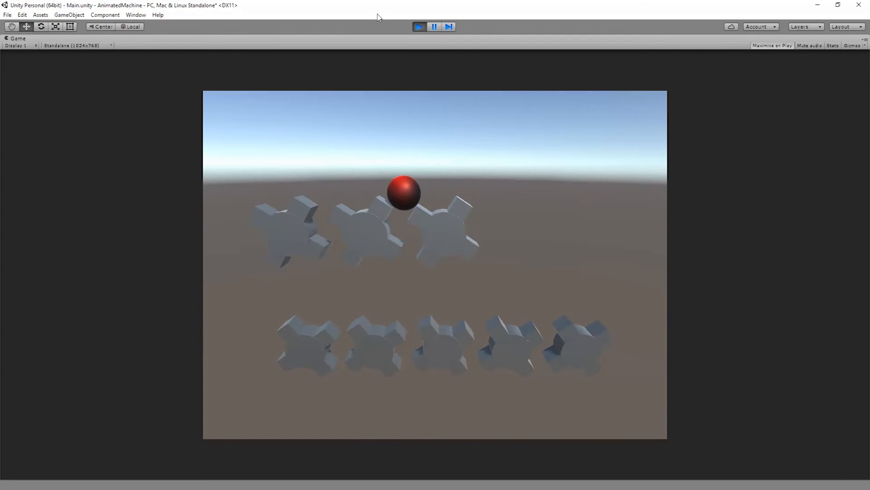
pyautogui.click(425, 27)
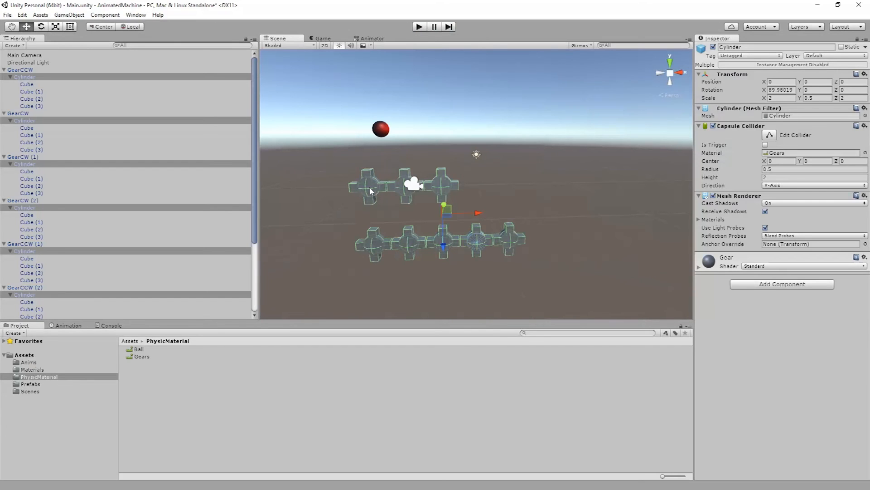
# Move the upper row's middle and right gears along X toward the left gear to tighten their spacing
pyautogui.keyDown('alt'); pyautogui.moveTo(379, 210); pyautogui.dragTo(487, 203, button='right'); pyautogui.keyUp('alt')
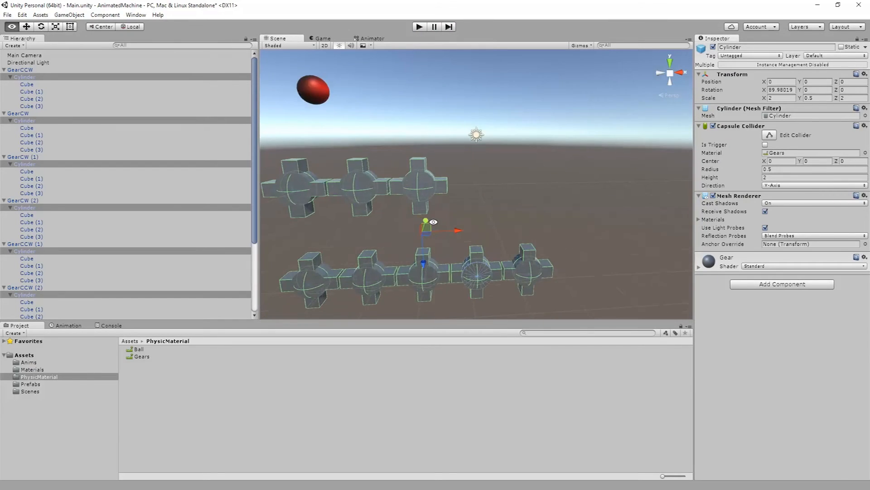
pyautogui.moveTo(440, 215); pyautogui.dragTo(494, 195, button='middle')
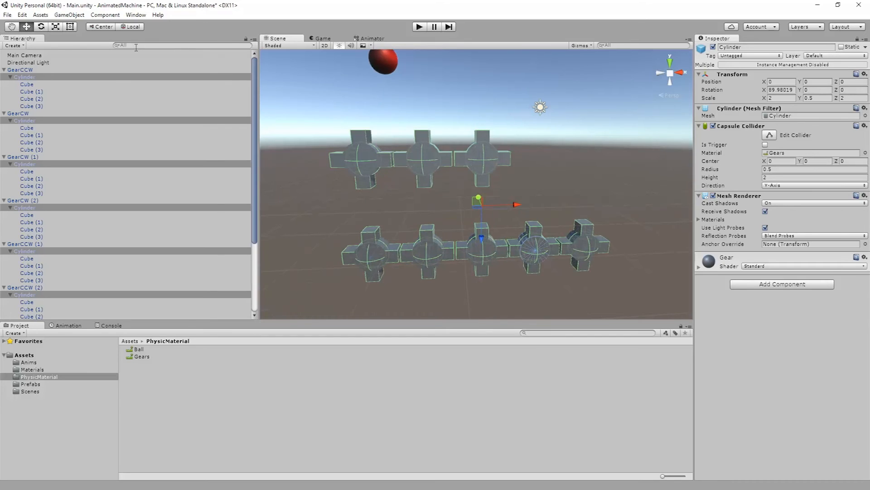
pyautogui.click(22, 70)
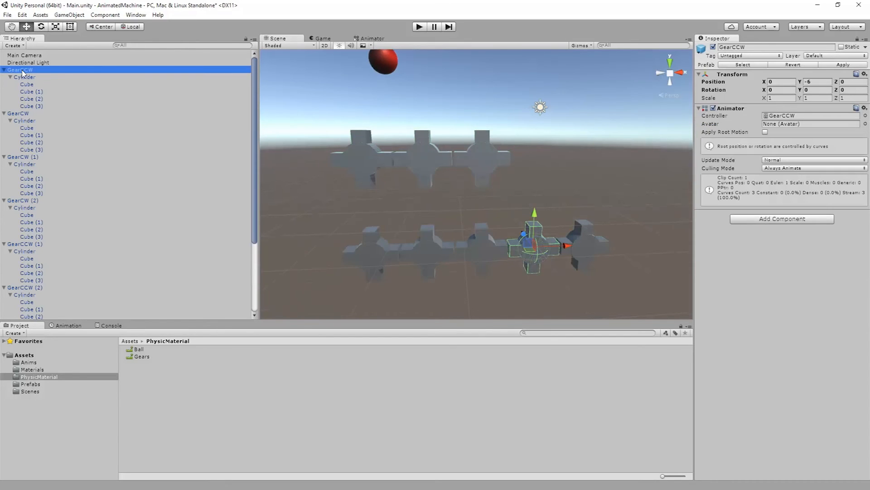
pyautogui.click(439, 156)
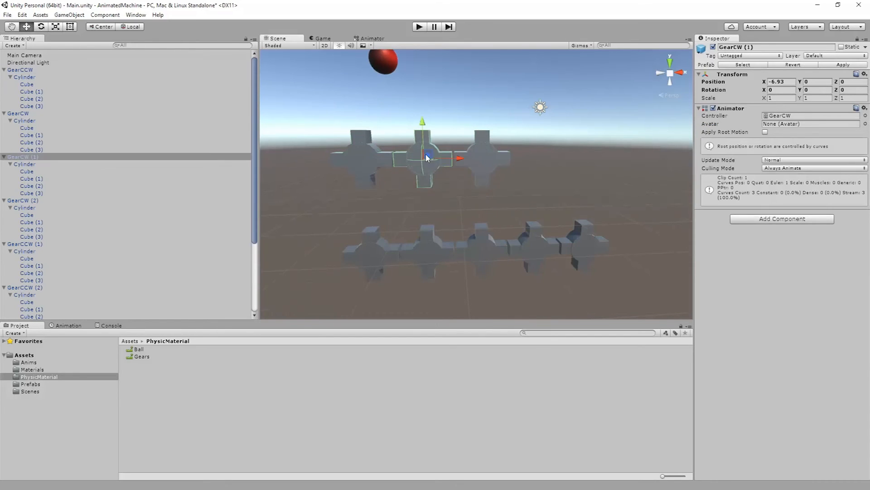
pyautogui.keyDown('shift'); pyautogui.click(477, 156); pyautogui.keyUp('shift')
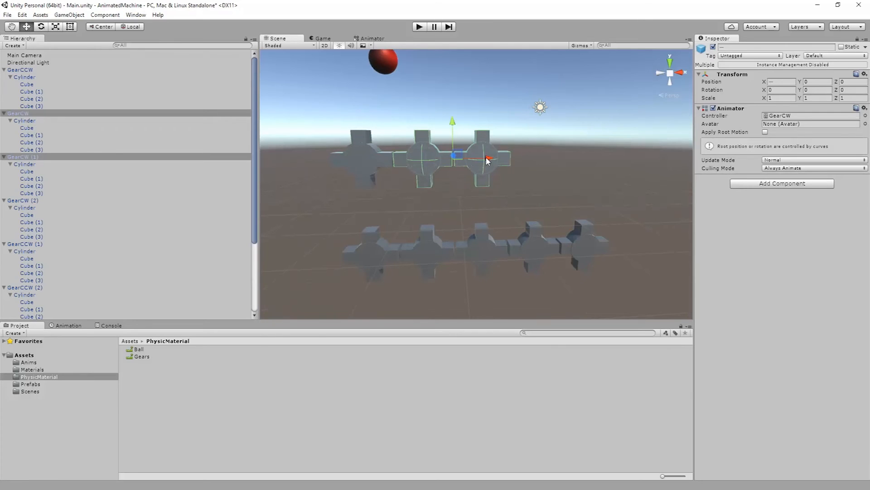
pyautogui.moveTo(486, 161); pyautogui.dragTo(483, 161)
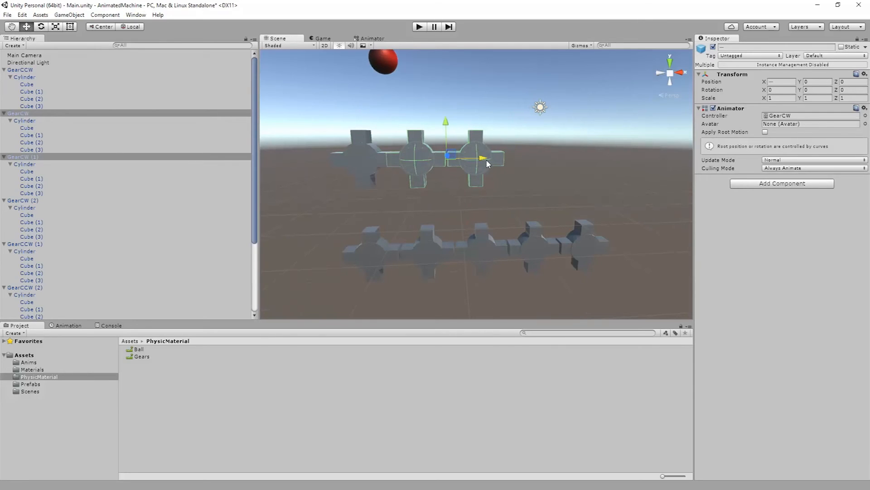
pyautogui.click(491, 157)
pyautogui.moveTo(505, 160); pyautogui.dragTo(504, 160)
# Shift the lower row's four rightmost gears together along X toward the leftmost gear to close the first gap
pyautogui.click(590, 236)
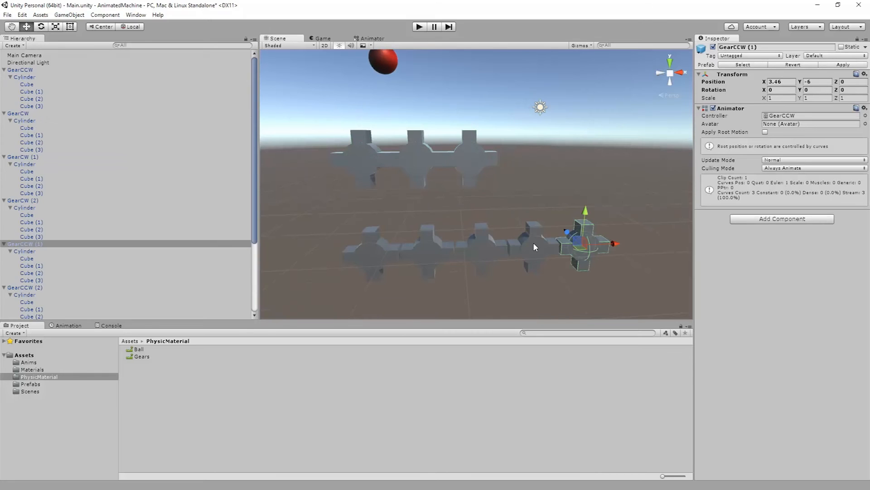
pyautogui.keyDown('shift'); pyautogui.click(536, 241); pyautogui.keyUp('shift')
pyautogui.keyDown('shift'); pyautogui.click(483, 242); pyautogui.keyUp('shift')
pyautogui.keyDown('shift'); pyautogui.click(427, 250); pyautogui.keyUp('shift')
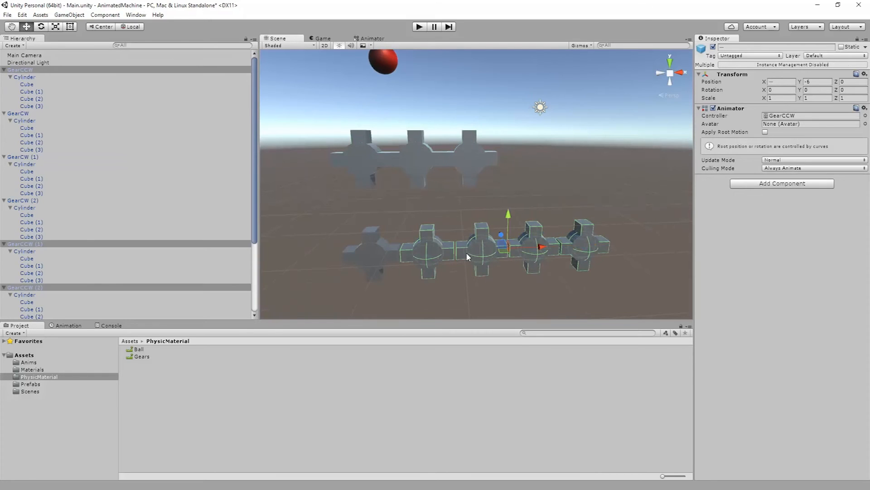
pyautogui.moveTo(543, 249); pyautogui.dragTo(539, 249)
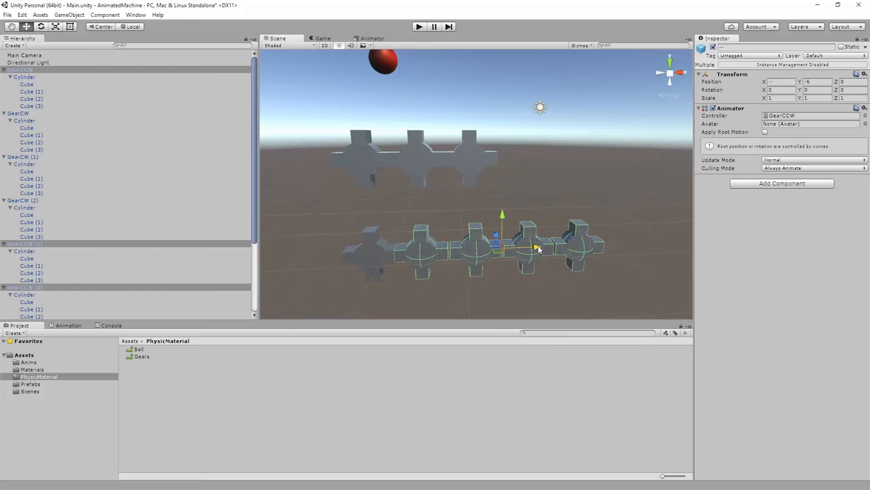
# Close the lower row's remaining gaps by shifting the three, two and single rightmost gears in turn, leaving GearCCW (1) at X 1.92
pyautogui.keyDown('shift'); pyautogui.click(426, 249); pyautogui.keyUp('shift')
pyautogui.click(572, 245)
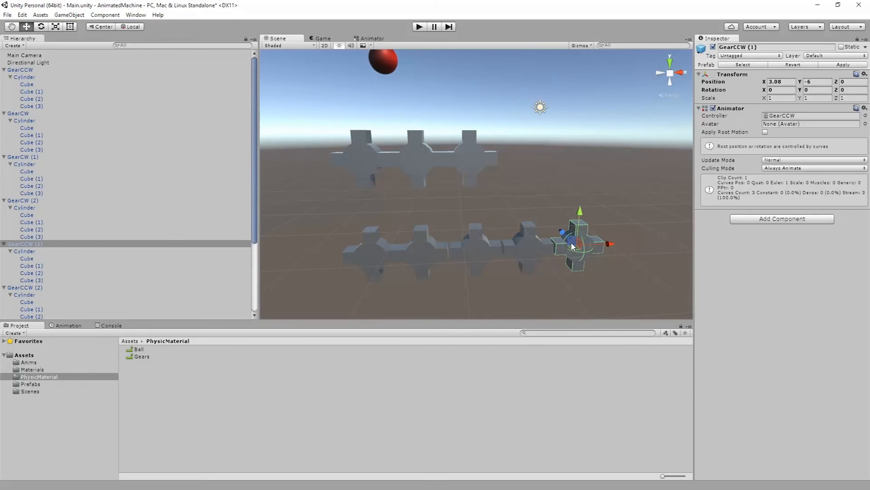
pyautogui.keyDown('shift'); pyautogui.click(531, 243); pyautogui.keyUp('shift')
pyautogui.keyDown('shift'); pyautogui.click(460, 241); pyautogui.keyUp('shift')
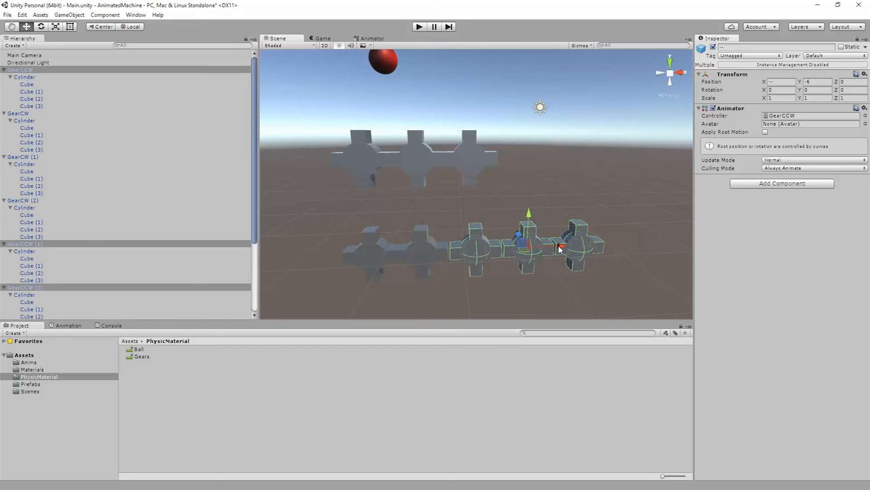
pyautogui.moveTo(556, 247); pyautogui.dragTo(555, 248)
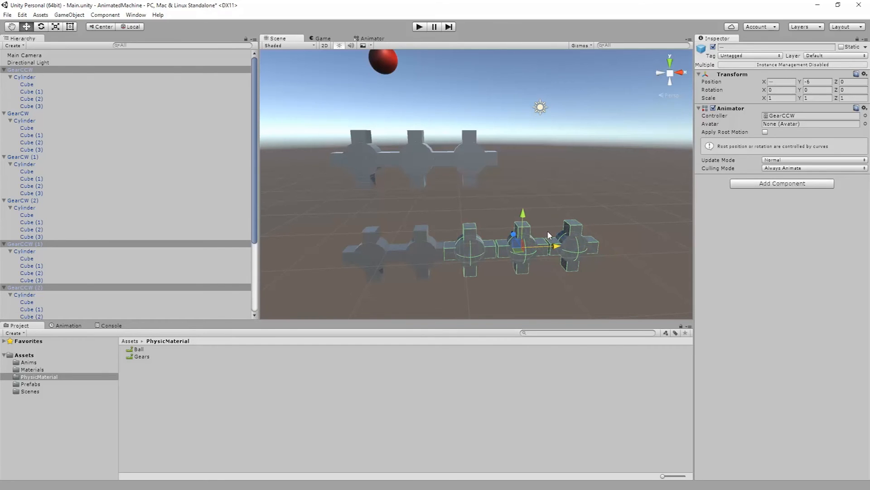
pyautogui.moveTo(618, 214); pyautogui.dragTo(541, 268)
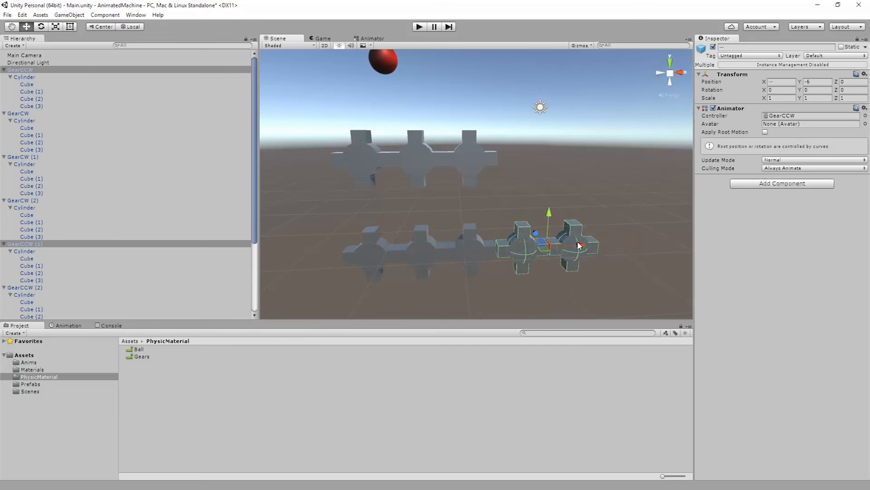
pyautogui.moveTo(617, 214); pyautogui.dragTo(548, 281)
pyautogui.moveTo(595, 247); pyautogui.dragTo(593, 244)
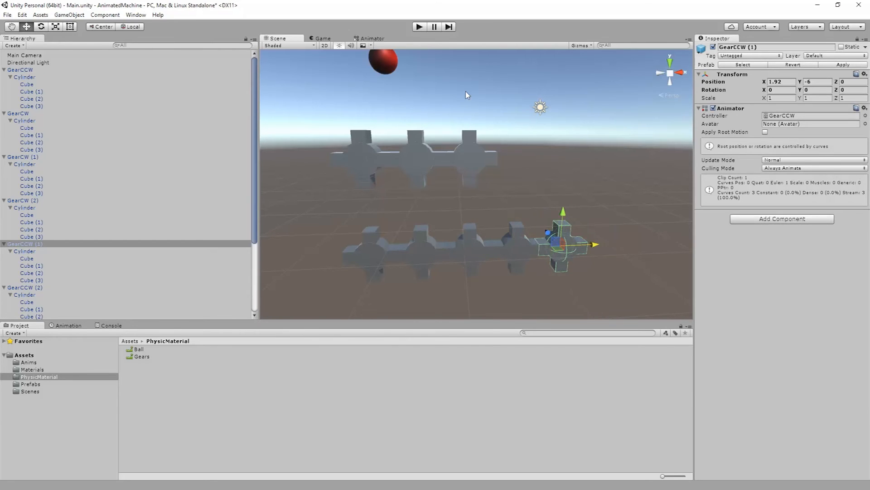
# Play-test the ball on the more closely spaced gears and check the RotateCCW animation's timeline
pyautogui.click(419, 26)
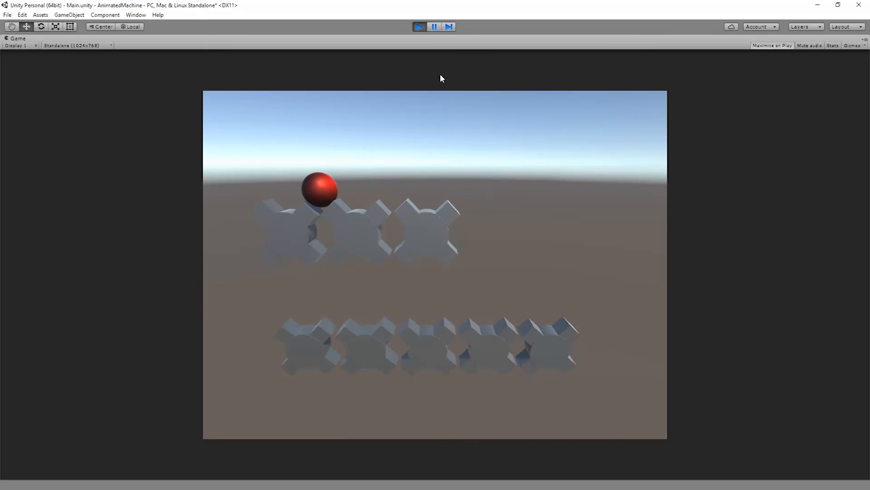
pyautogui.click(419, 27)
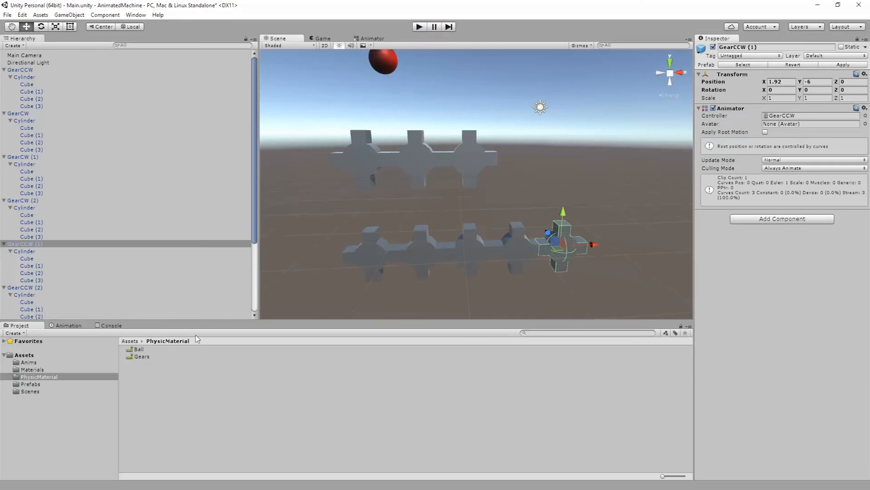
pyautogui.click(69, 325)
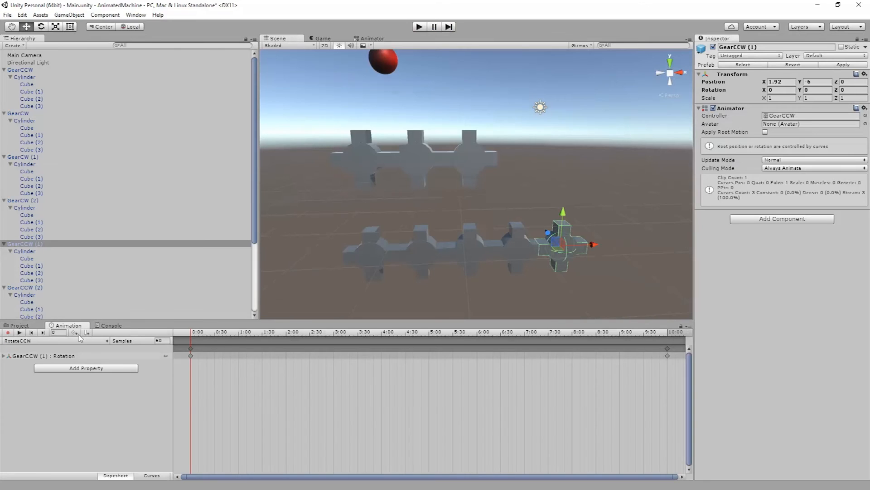
pyautogui.click(18, 325)
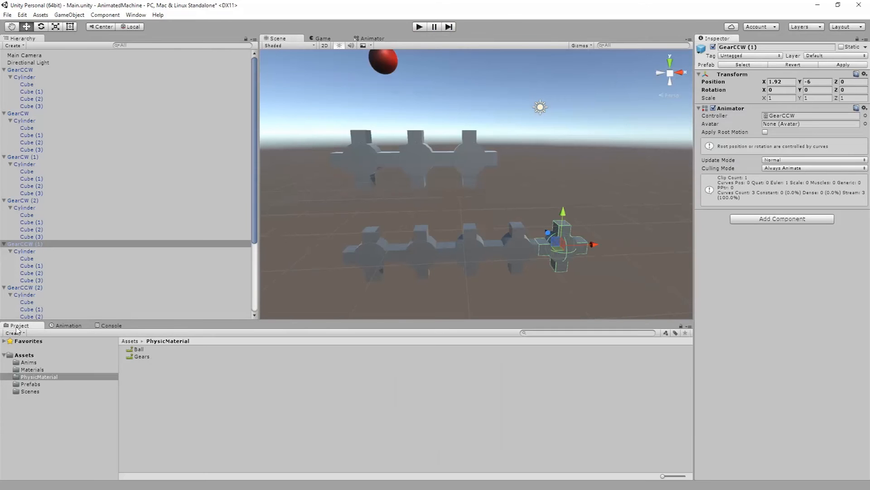
# Set the RotateCCW state's speed to 2 in the GearCCW animator controller
pyautogui.click(372, 38)
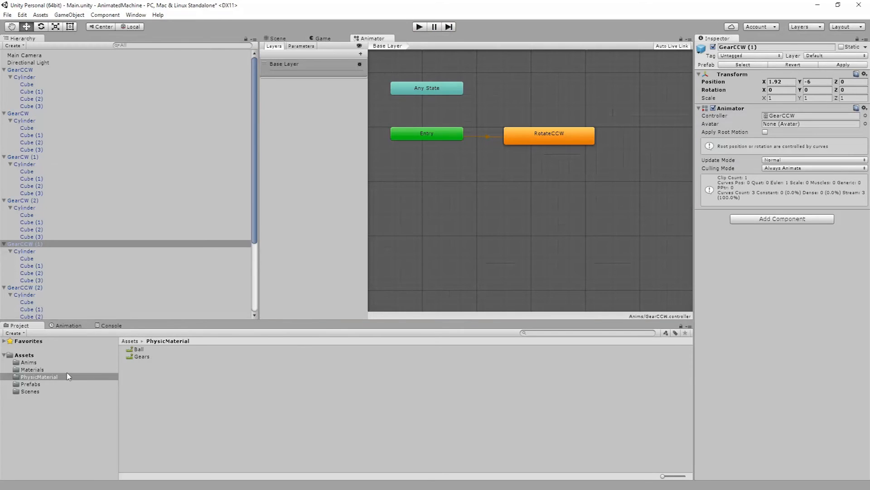
pyautogui.click(28, 363)
pyautogui.click(214, 349)
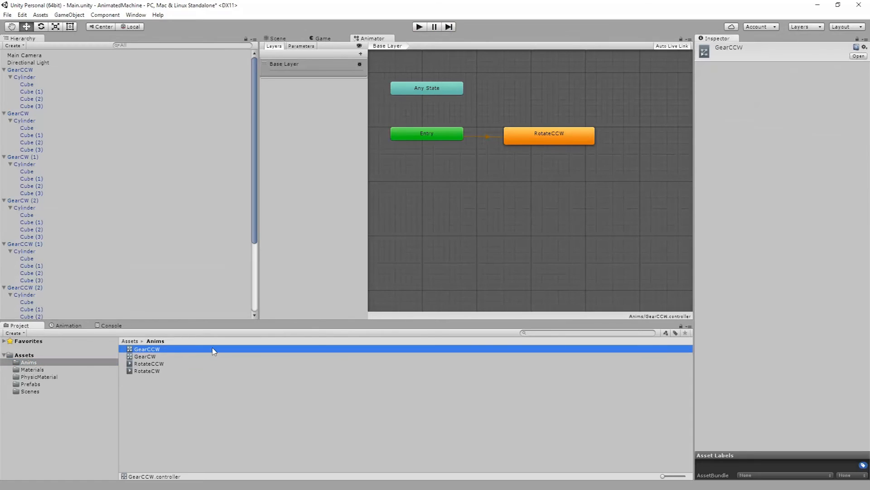
pyautogui.doubleClick(143, 351)
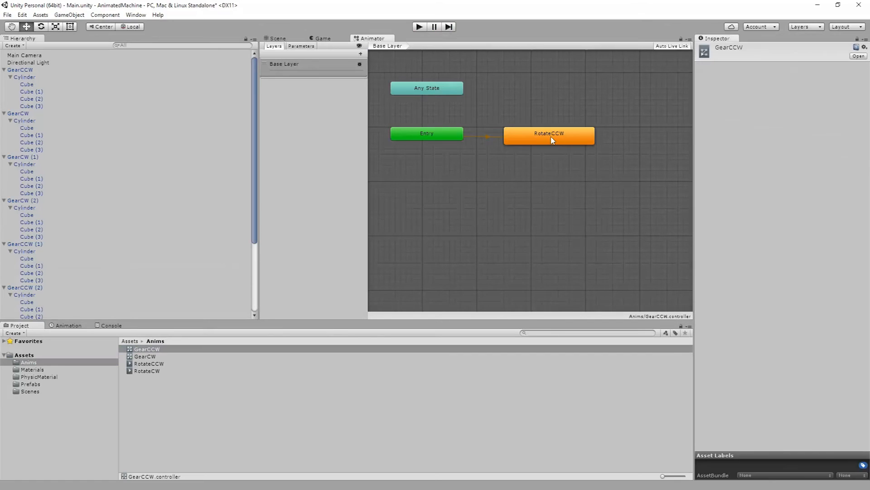
pyautogui.click(552, 139)
pyautogui.click(775, 75)
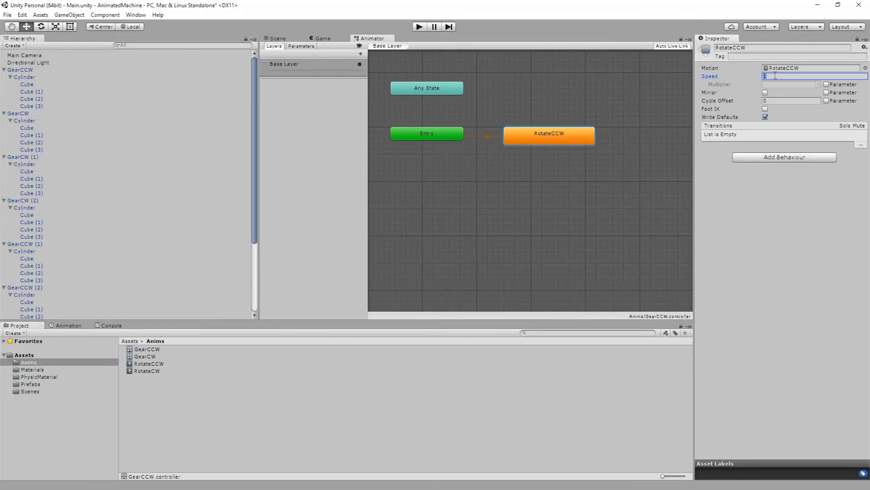
pyautogui.write('2')
pyautogui.press('Return')
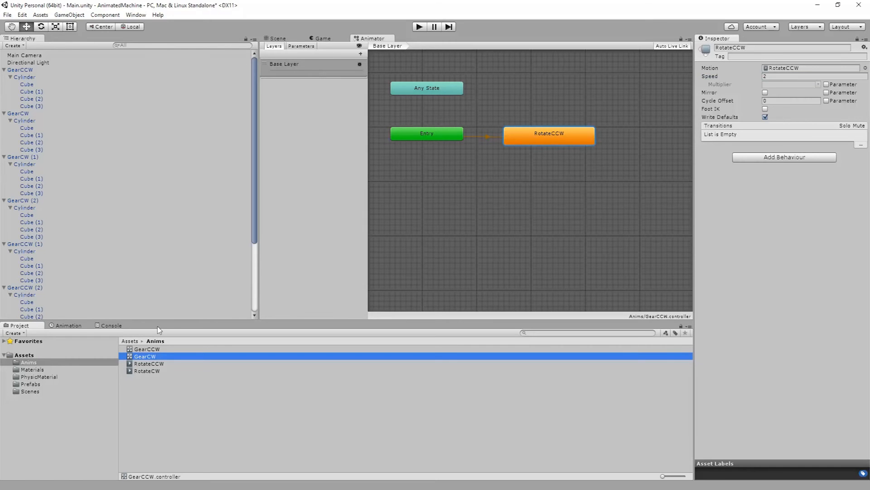
# Set the RotateCW state's speed to 2 in the GearCW animator controller
pyautogui.doubleClick(151, 358)
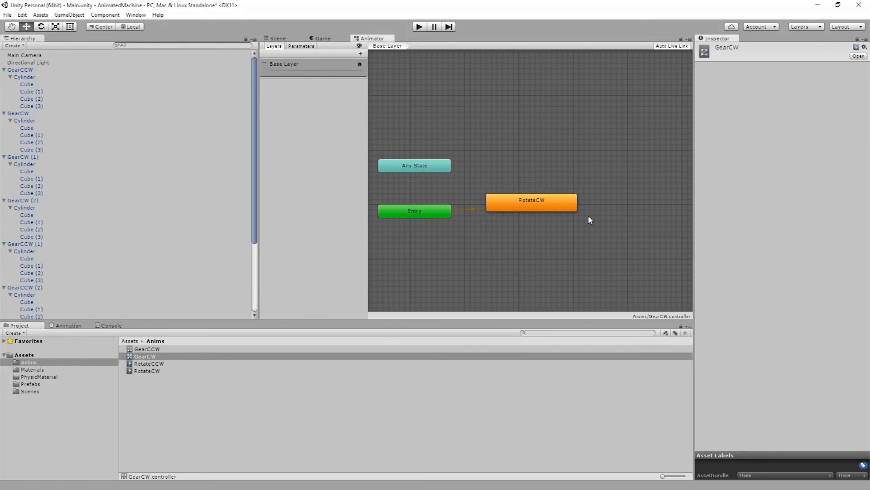
pyautogui.click(553, 205)
pyautogui.click(771, 76)
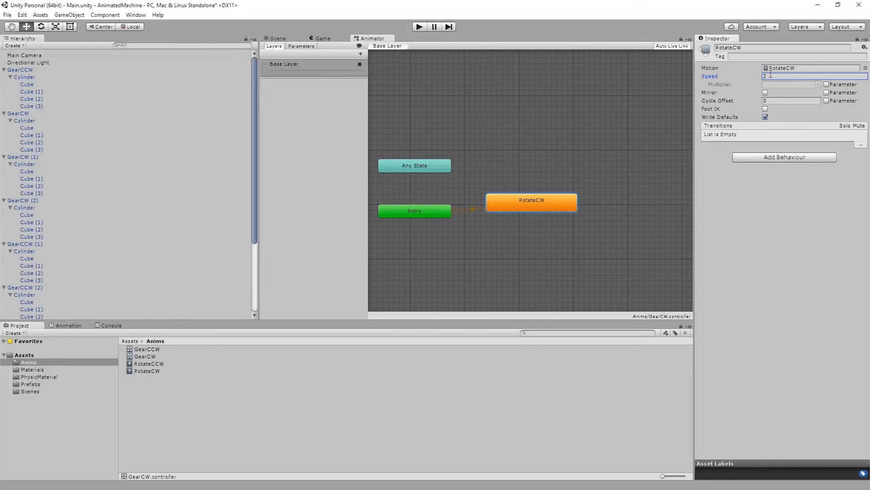
# Return to the scene view and play-test the ball on the faster-rotating gears
pyautogui.click(285, 38)
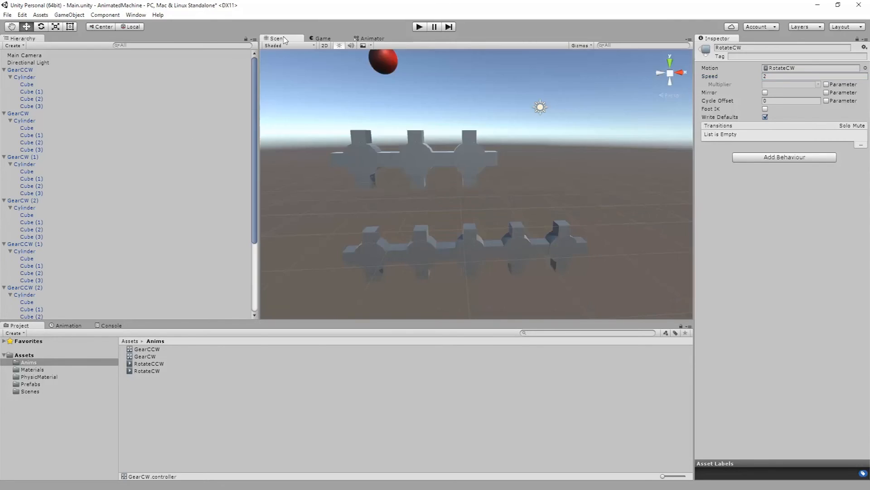
pyautogui.click(419, 27)
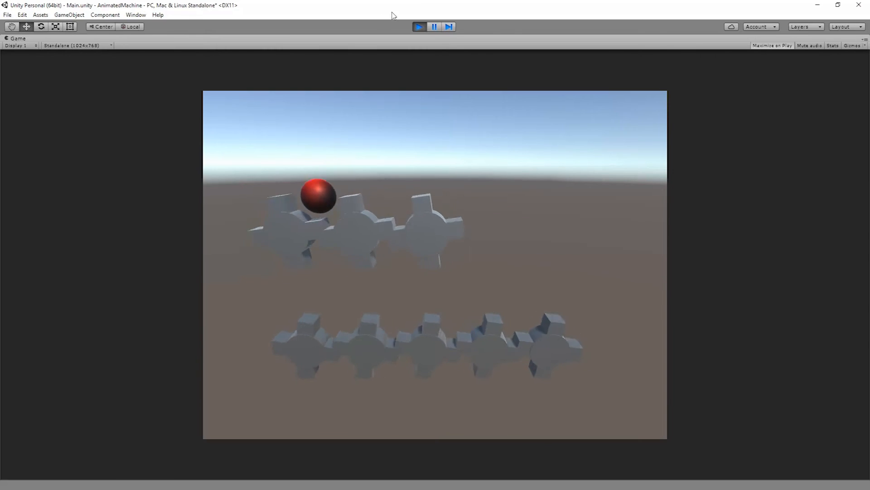
pyautogui.click(419, 27)
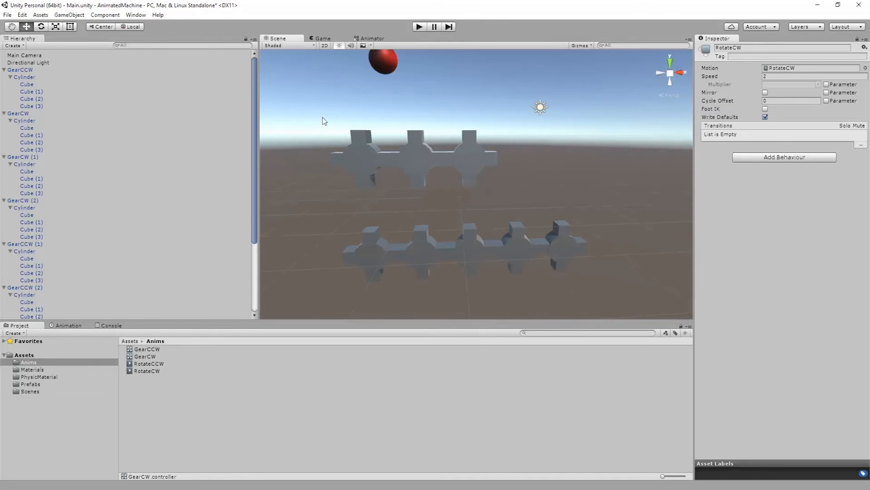
# Check the sphere's Rigidbody mass and drag, and compare the friction settings of the Ball and Gears physic materials
pyautogui.scroll(-5, 73, 113)
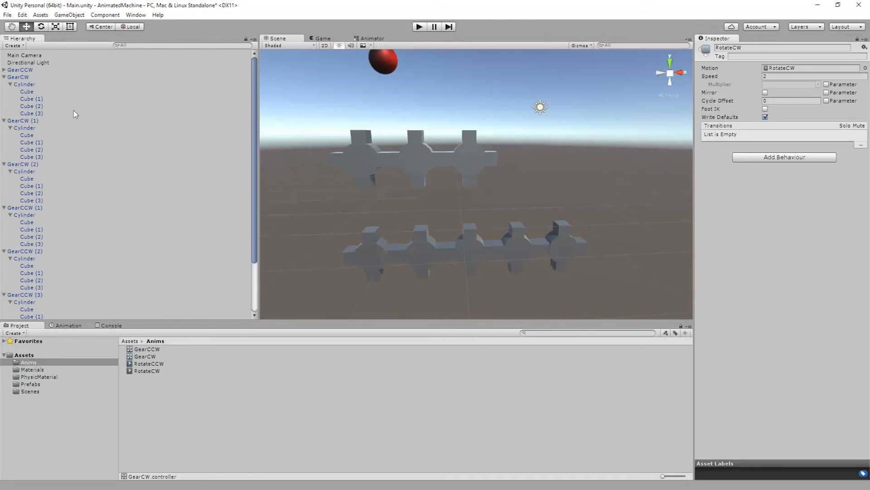
pyautogui.click(18, 316)
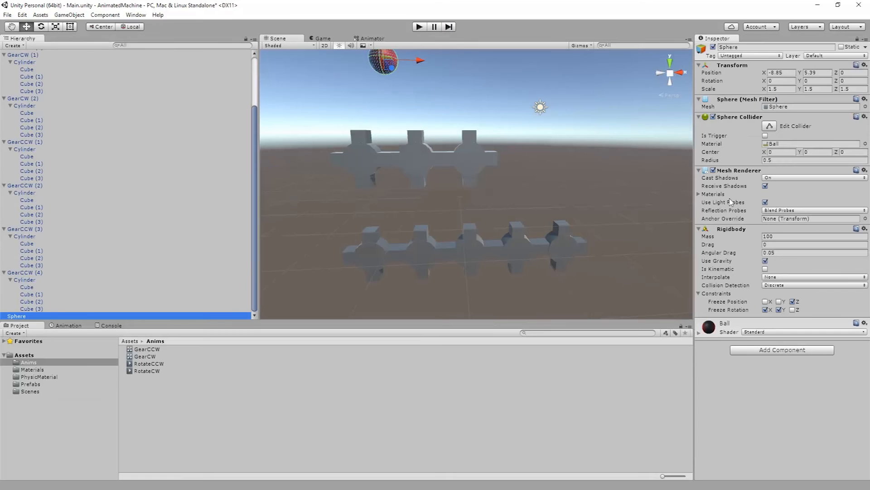
pyautogui.click(779, 236)
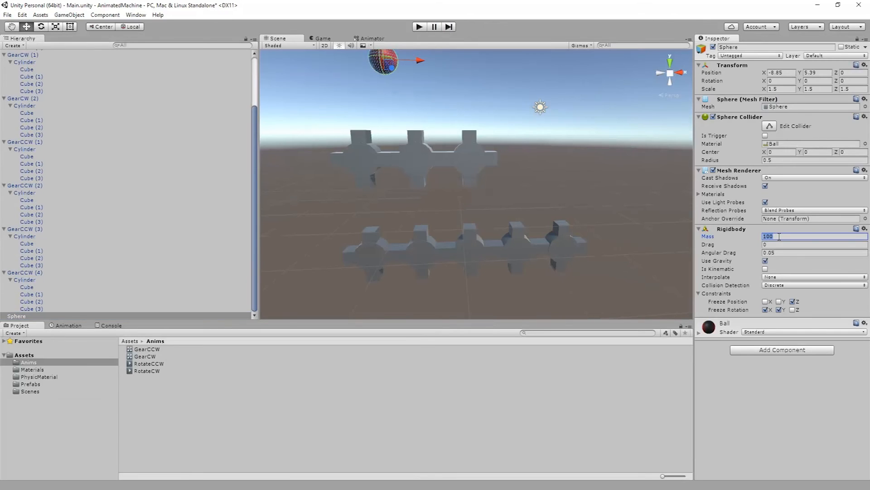
pyautogui.click(773, 244)
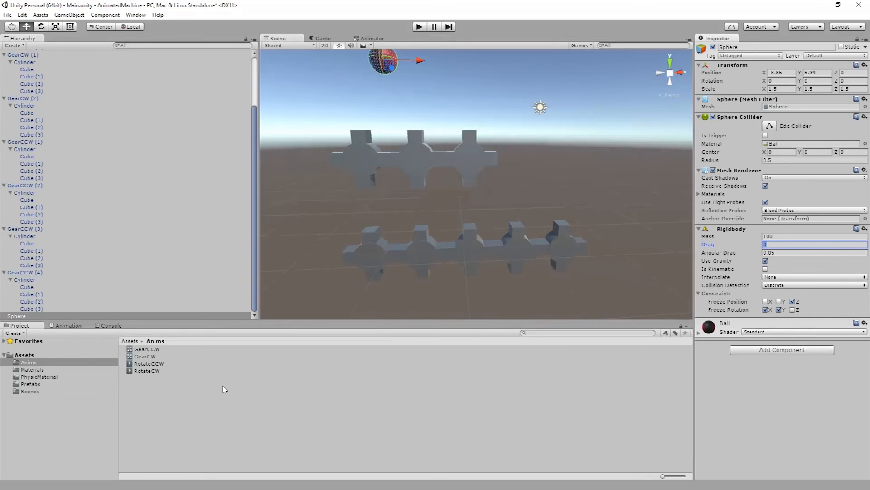
pyautogui.click(32, 379)
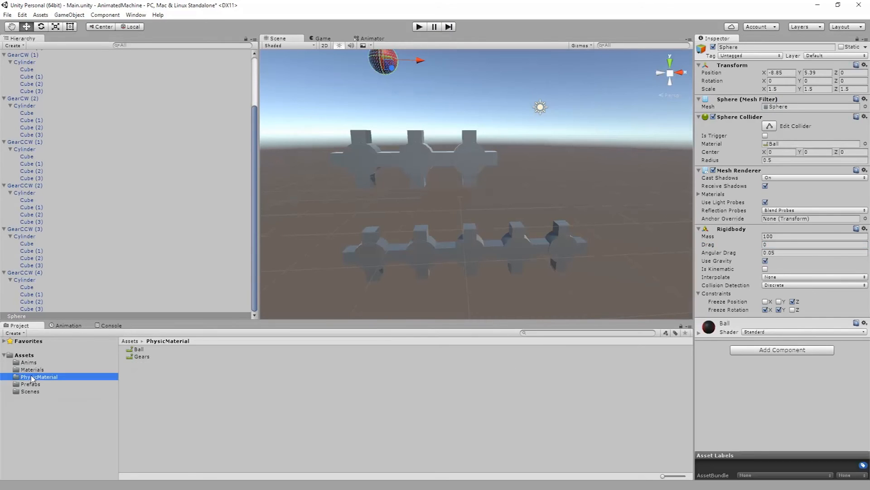
pyautogui.click(138, 349)
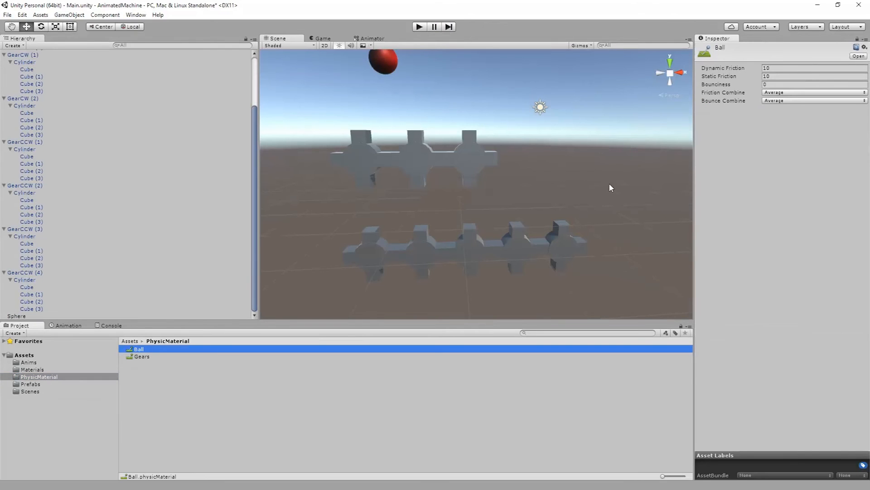
pyautogui.click(153, 357)
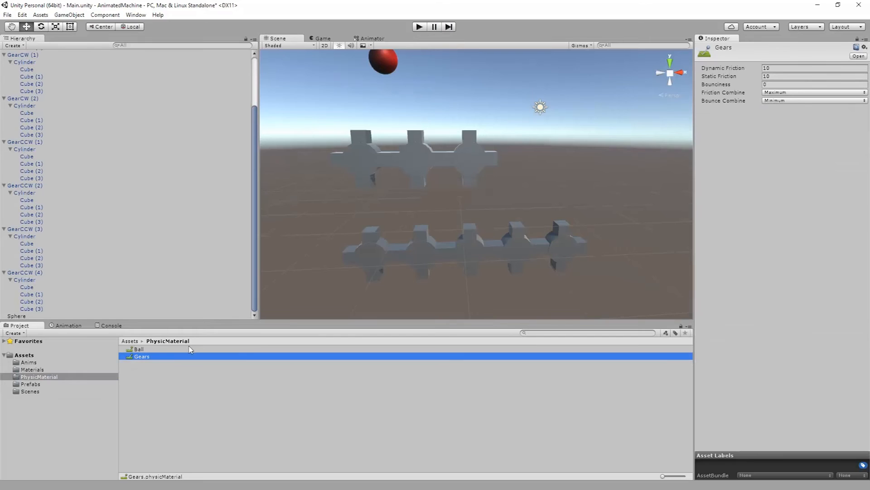
pyautogui.click(140, 350)
pyautogui.click(141, 358)
# Set the Ball physic material's dynamic and static friction to 100 and play-test the ball on the gears
pyautogui.click(144, 349)
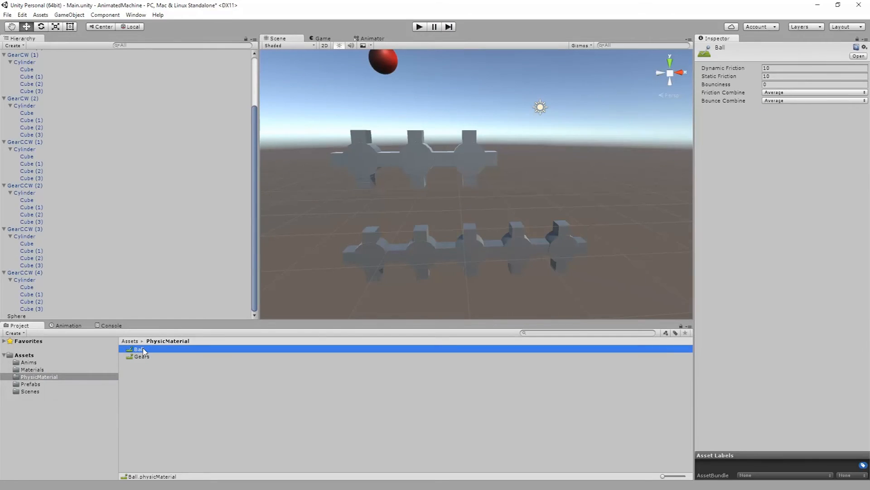
pyautogui.click(774, 69)
pyautogui.press('Tab')
pyautogui.write('1')
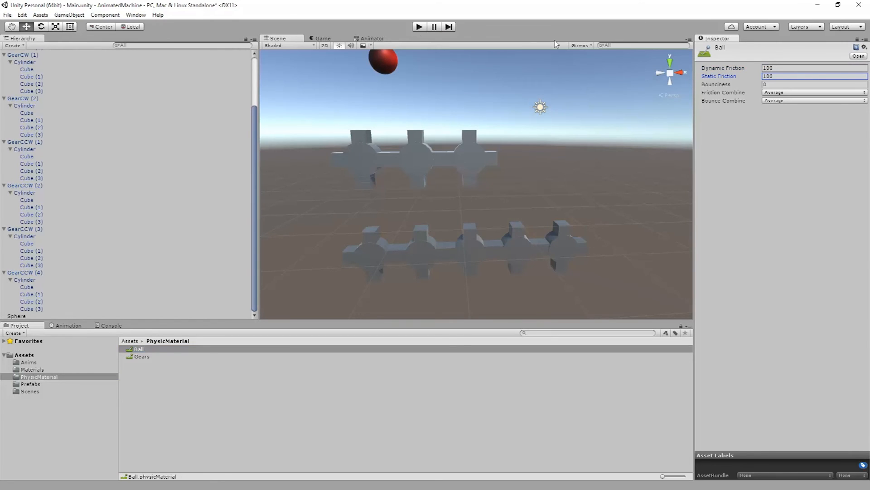
pyautogui.click(418, 27)
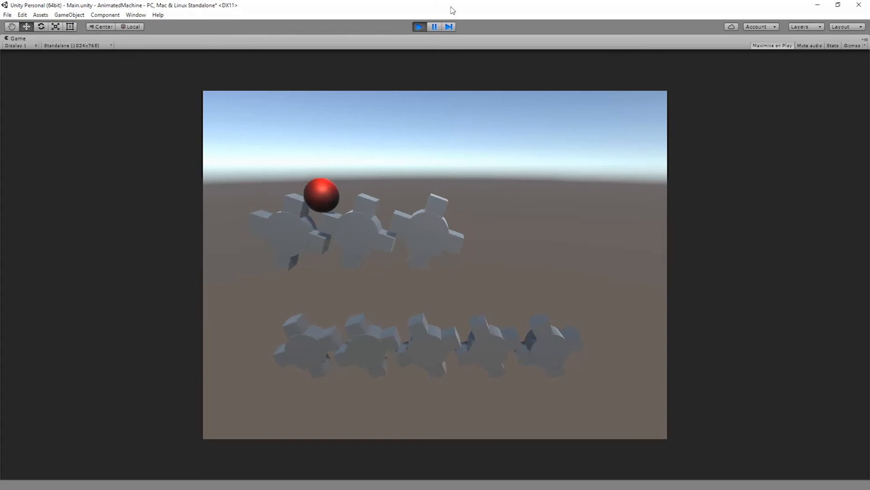
pyautogui.click(419, 27)
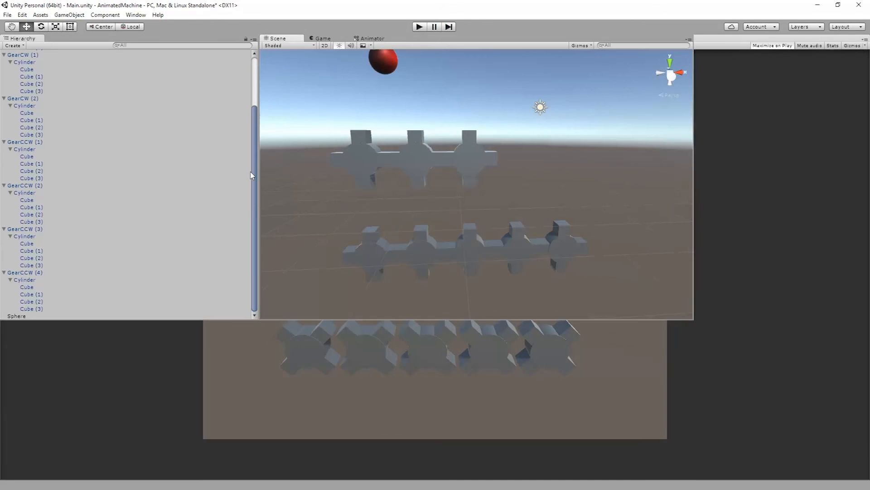
# Set the RotateCCW state's speed to 1 in the GearCCW animator controller
pyautogui.click(29, 363)
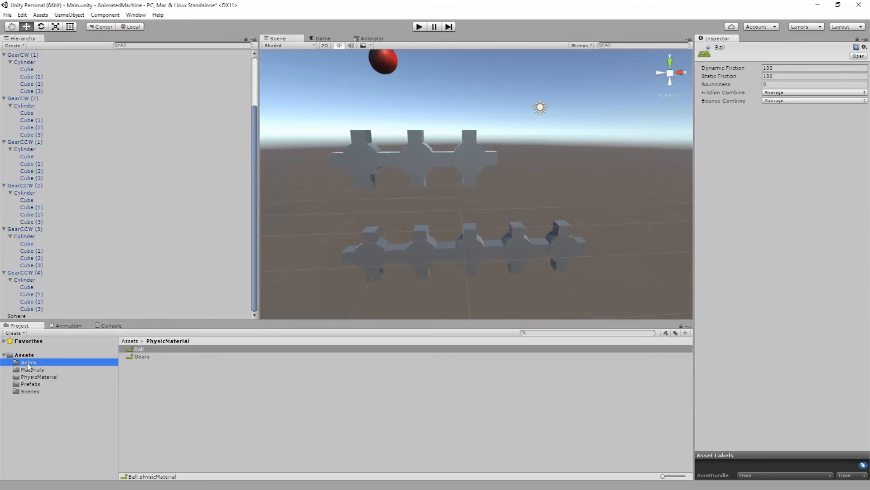
pyautogui.doubleClick(146, 349)
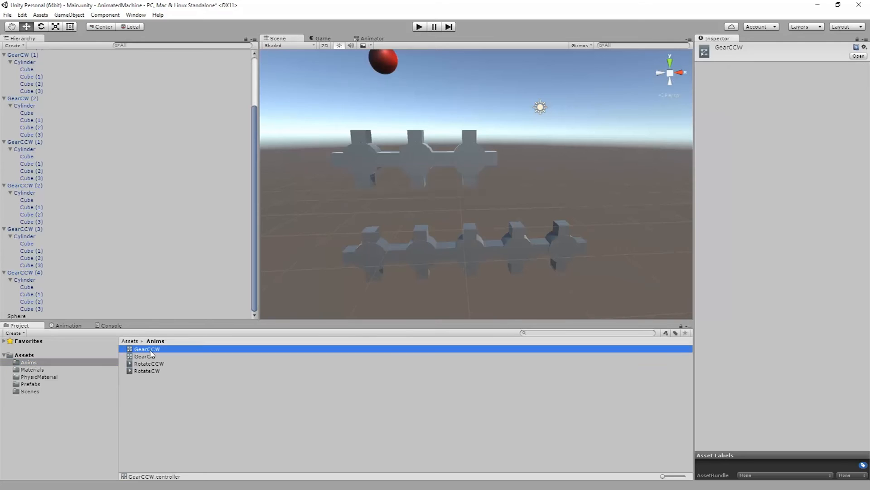
pyautogui.click(532, 213)
pyautogui.click(775, 75)
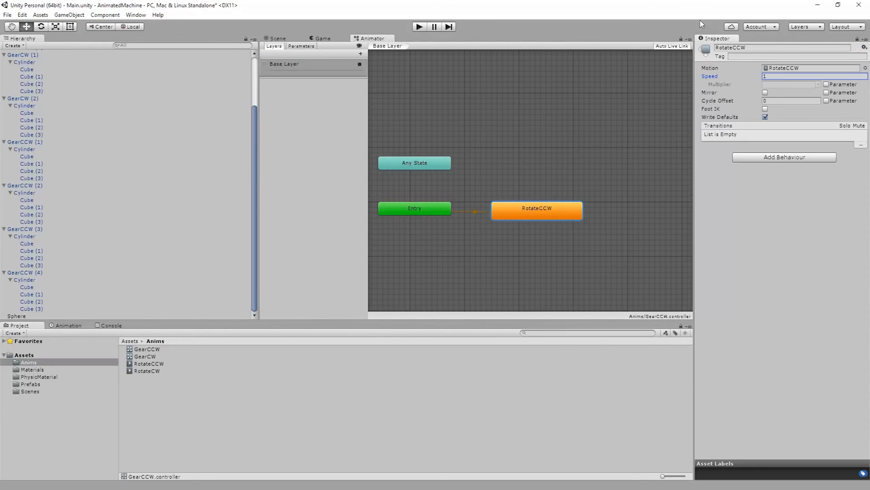
# Set the RotateCW state's speed to 1 in the GearCW animator controller and play-test the slower gears
pyautogui.click(144, 357)
pyautogui.doubleClick(144, 357)
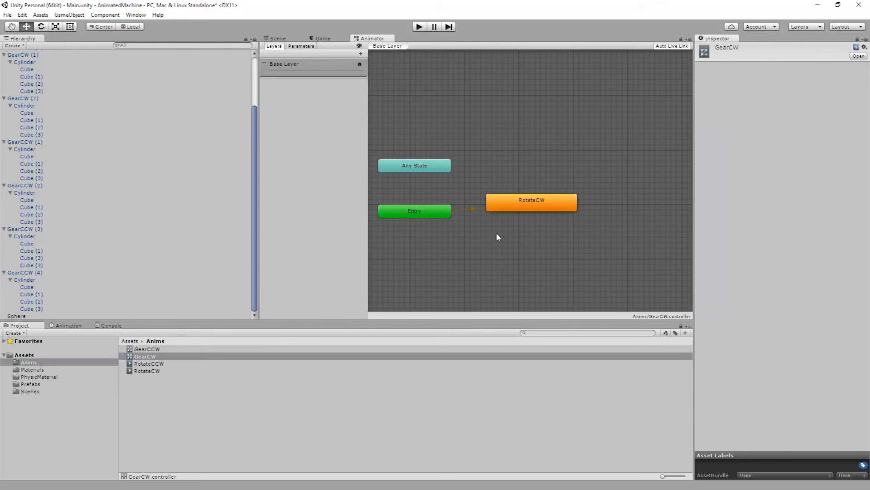
pyautogui.click(528, 206)
pyautogui.click(776, 76)
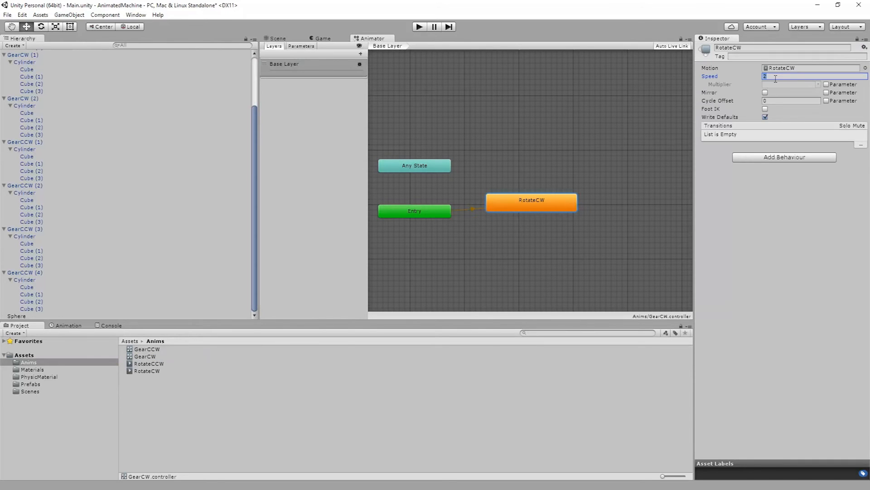
pyautogui.click(419, 27)
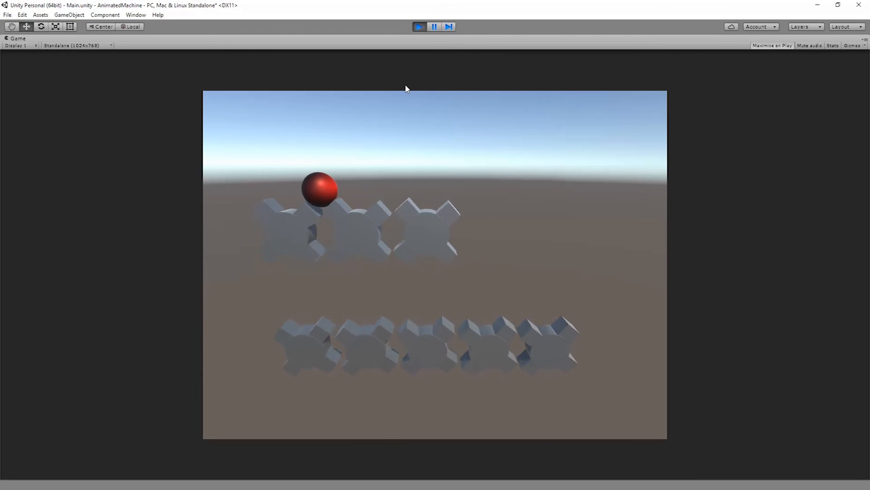
pyautogui.click(419, 27)
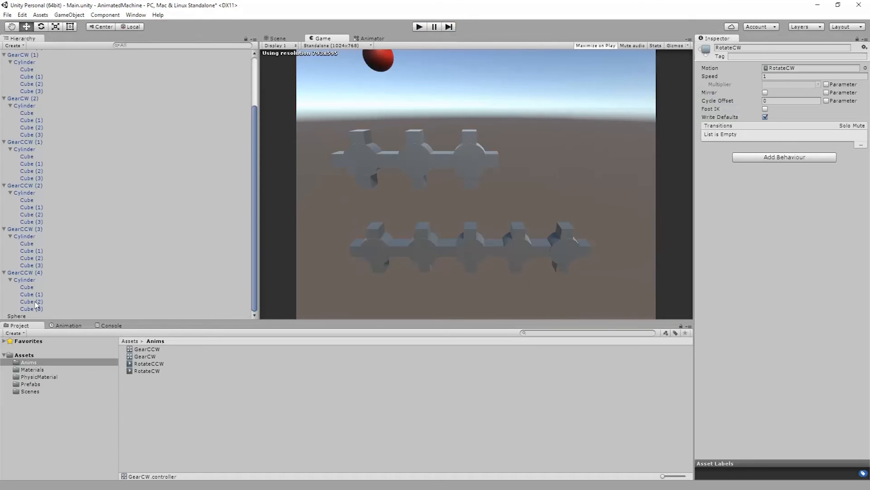
# Scale the sphere to 2.25 on the X, Y and Z axes and play-test the larger ball
pyautogui.click(26, 316)
pyautogui.click(780, 89)
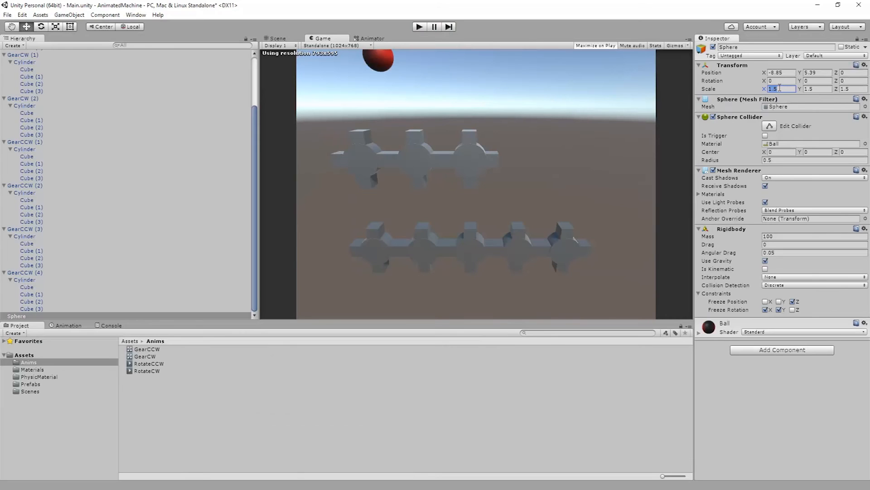
pyautogui.write('2.2')
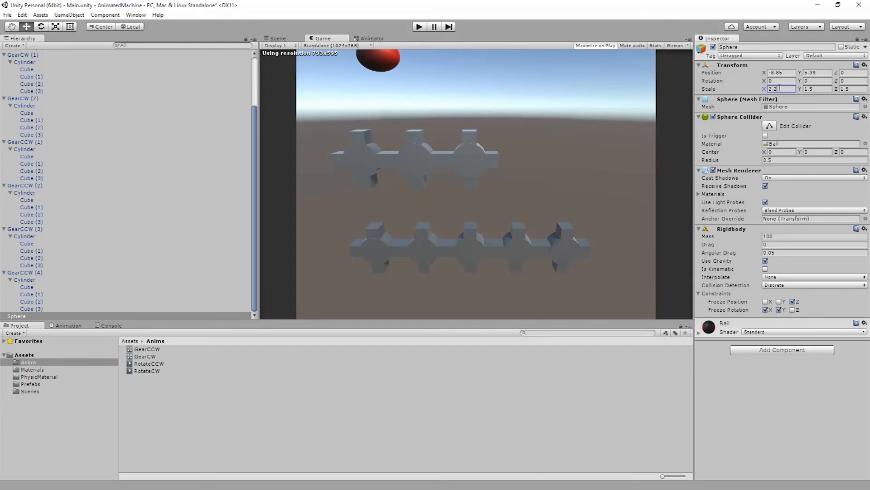
pyautogui.write('5')
pyautogui.press('Tab')
pyautogui.write('2.25')
pyautogui.press('Tab')
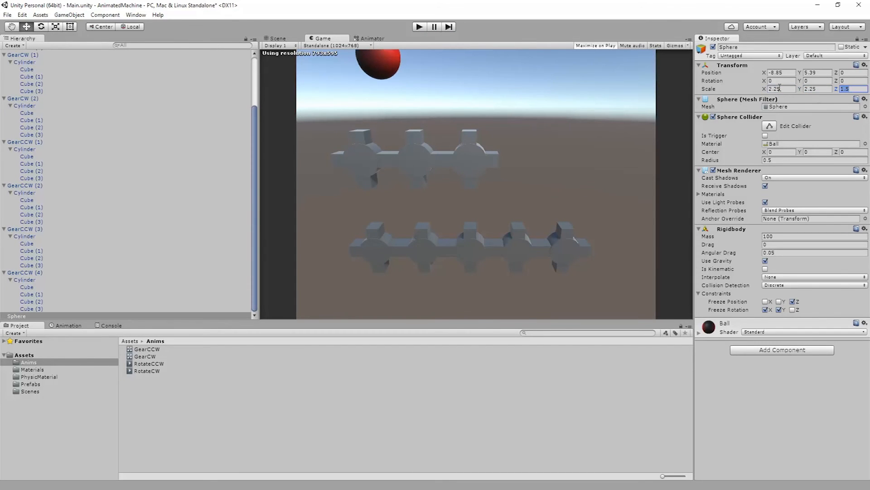
pyautogui.write('2')
pyautogui.click(419, 26)
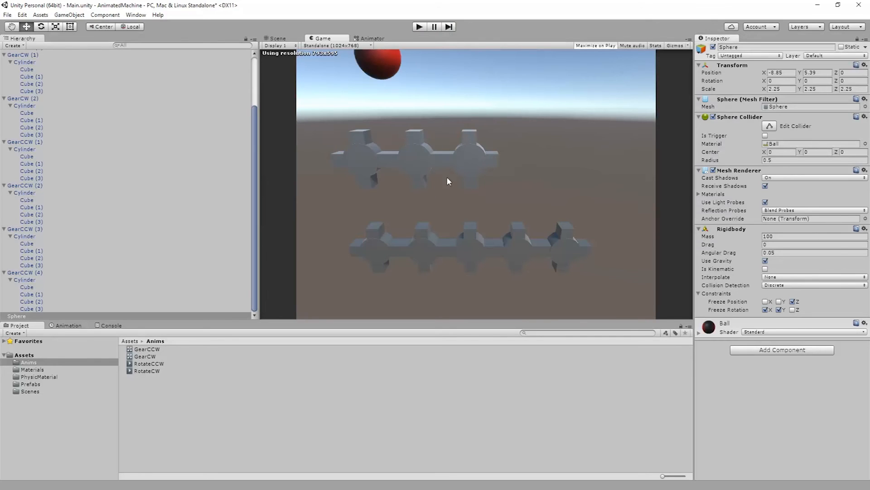
# Return to the scene view, collapse all the gear objects in the hierarchy and save the scene
pyautogui.click(277, 38)
pyautogui.keyDown('alt'); pyautogui.moveTo(435, 175); pyautogui.dragTo(484, 195); pyautogui.keyUp('alt')
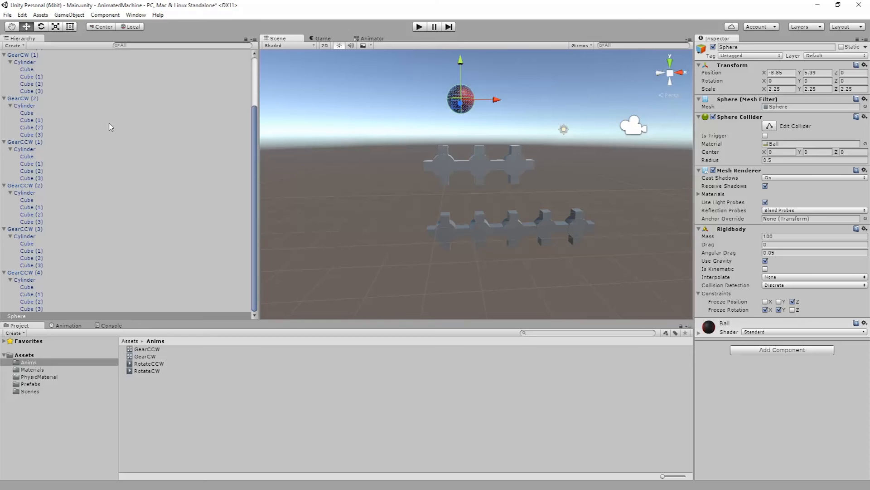
pyautogui.scroll(3, 91, 124)
pyautogui.click(4, 78)
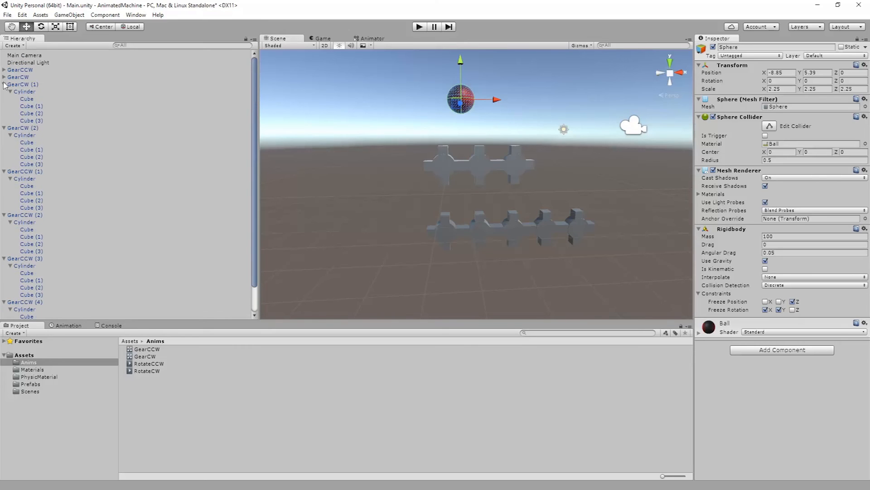
pyautogui.click(4, 84)
pyautogui.click(4, 92)
pyautogui.click(4, 99)
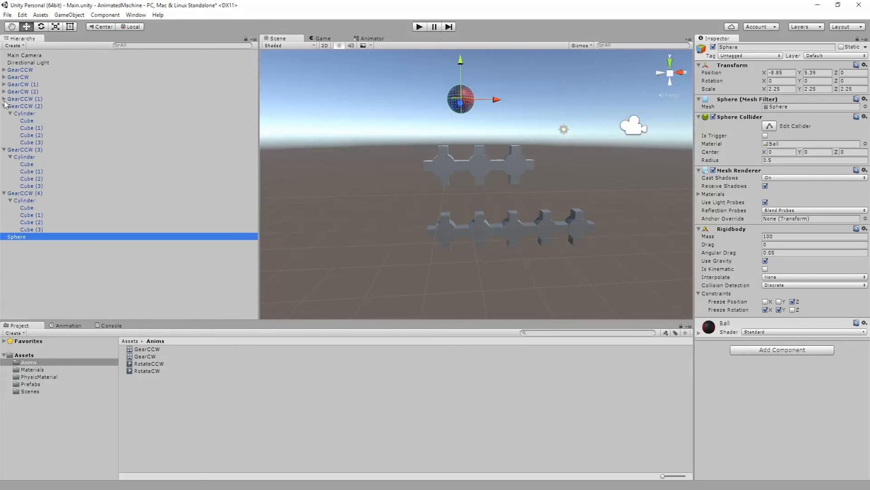
pyautogui.click(4, 106)
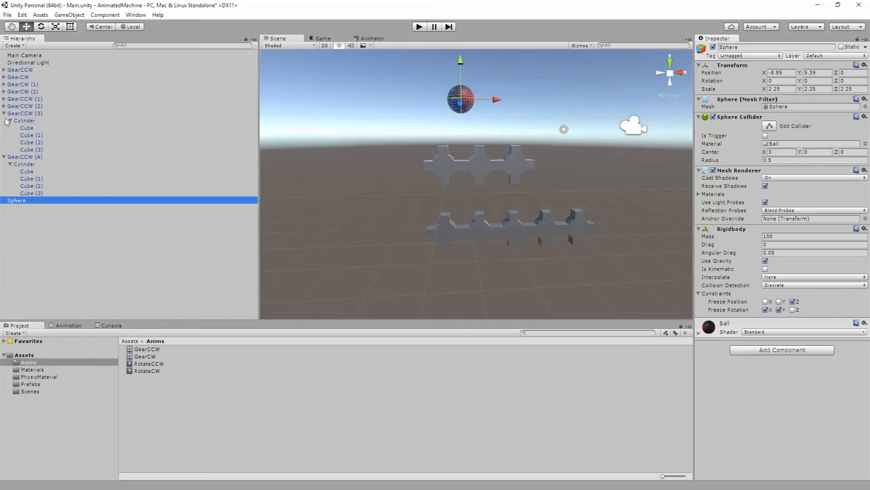
pyautogui.click(4, 113)
pyautogui.click(4, 120)
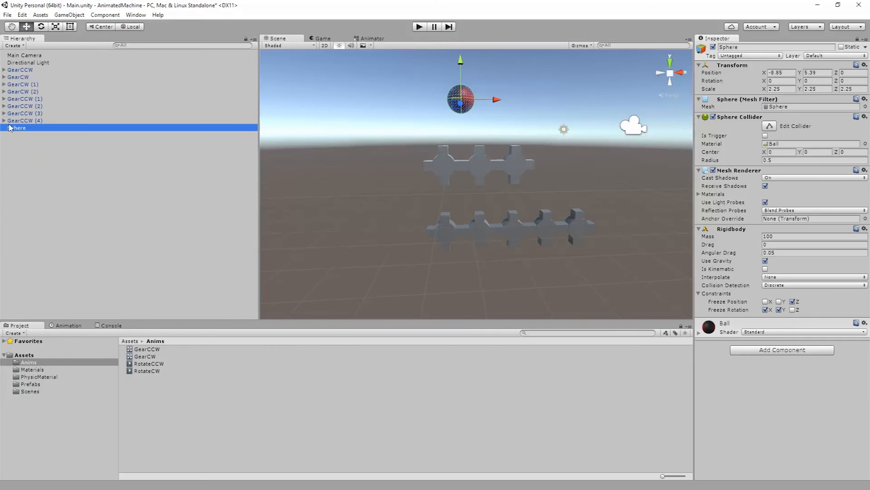
pyautogui.click(32, 190)
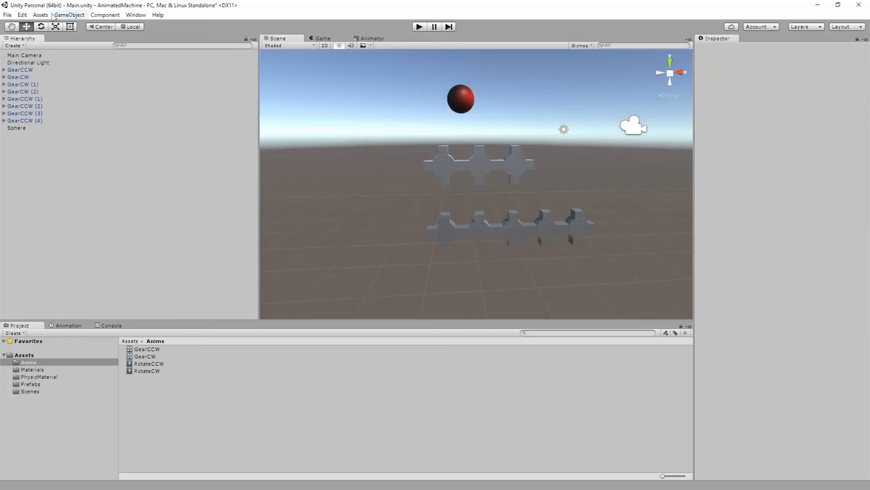
pyautogui.click(8, 15)
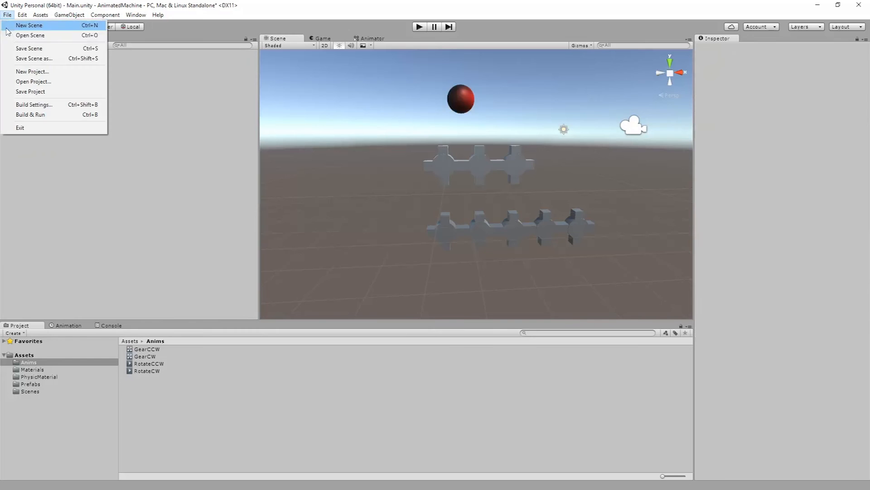
pyautogui.click(18, 48)
# Add a 3D cube object to the scene between the two gear rows
pyautogui.click(40, 15)
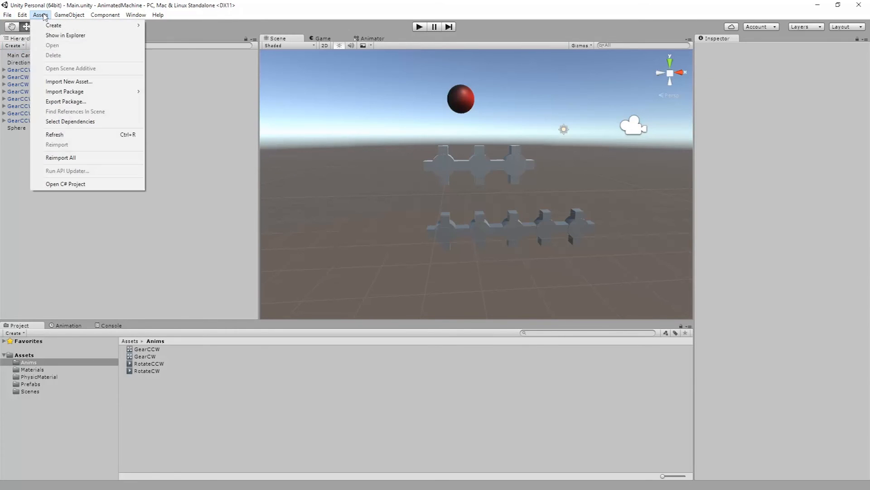
pyautogui.moveTo(69, 15)
pyautogui.moveTo(74, 46)
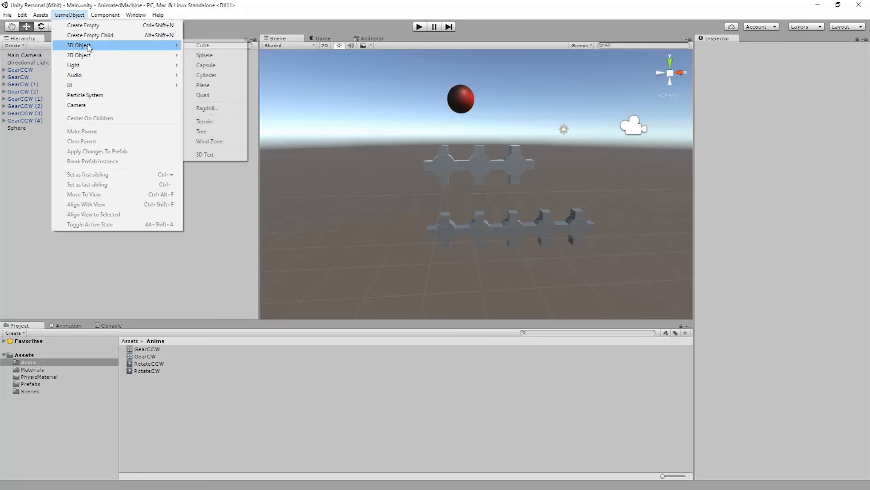
pyautogui.click(193, 45)
# Set the cube's scale to 5 along Z and 5 along X to form a wide, flat block
pyautogui.keyDown('alt'); pyautogui.moveTo(552, 186); pyautogui.dragTo(499, 117); pyautogui.keyUp('alt')
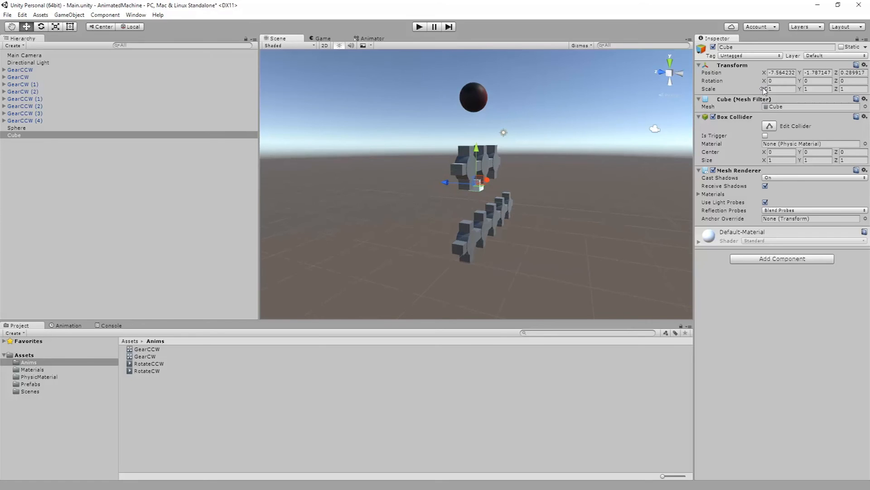
pyautogui.moveTo(836, 94); pyautogui.dragTo(19, 94)
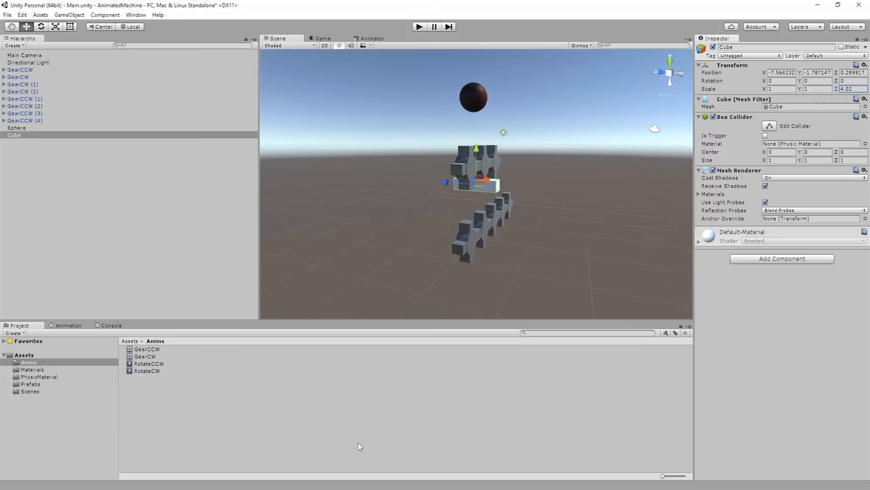
pyautogui.click(858, 89)
pyautogui.write('5')
pyautogui.keyDown('alt'); pyautogui.moveTo(525, 181); pyautogui.dragTo(424, 186); pyautogui.keyUp('alt')
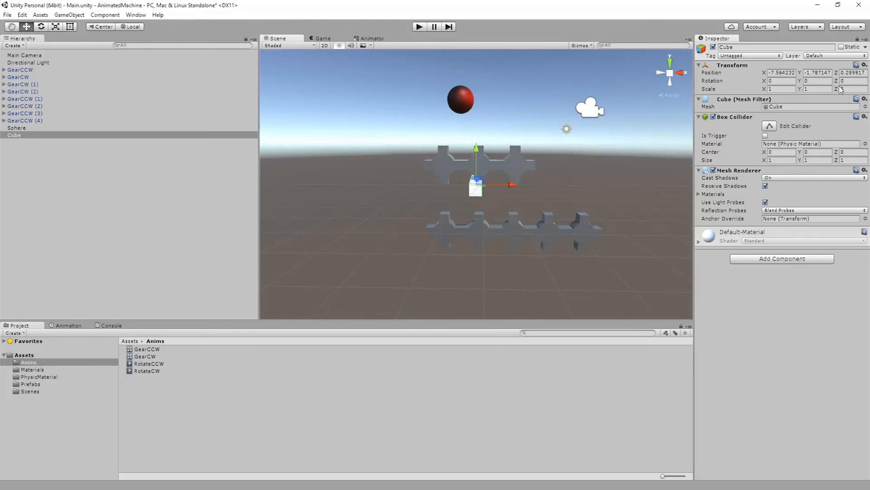
pyautogui.click(780, 89)
pyautogui.write('5')
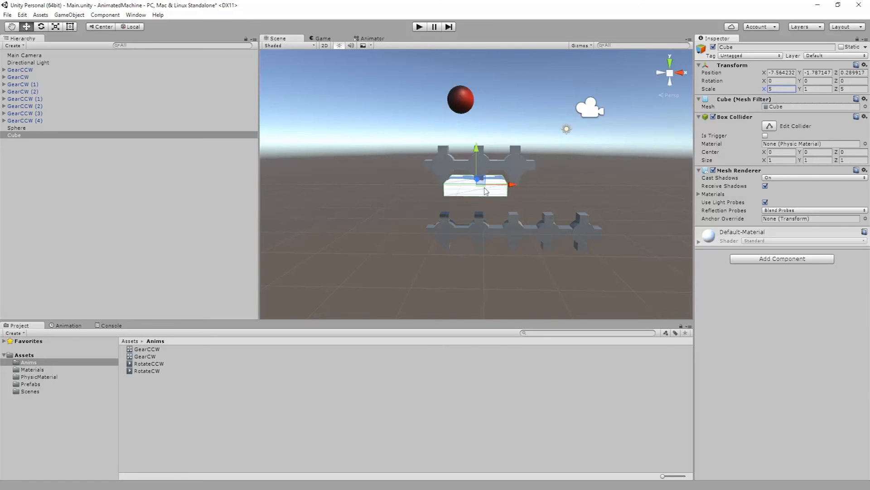
# Set the cube's position to 0 on the X, Y and Z axes
pyautogui.click(779, 73)
pyautogui.write('0')
pyautogui.press('Tab')
pyautogui.write('0')
pyautogui.press('Tab')
pyautogui.write('0')
# Move the flat cube along X and set its X position to 2.5
pyautogui.keyDown('alt'); pyautogui.moveTo(585, 191); pyautogui.dragTo(508, 201); pyautogui.keyUp('alt')
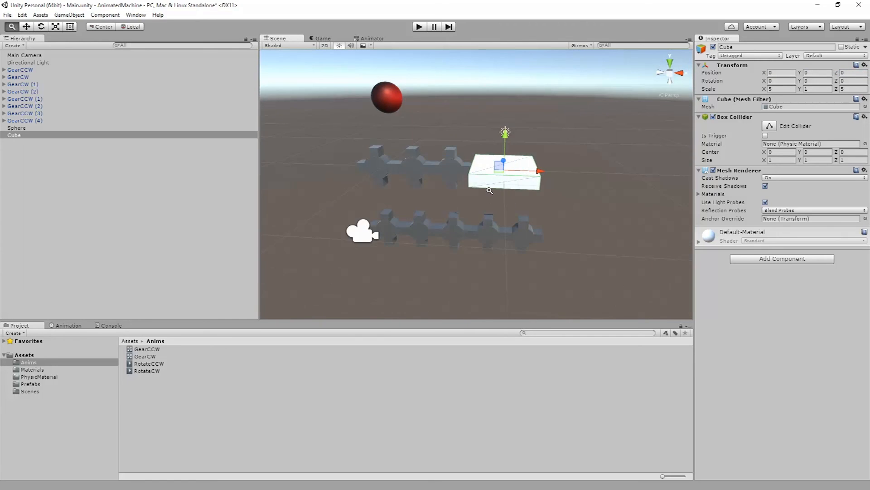
pyautogui.keyDown('alt'); pyautogui.moveTo(509, 201); pyautogui.dragTo(671, 181, button='right'); pyautogui.keyUp('alt')
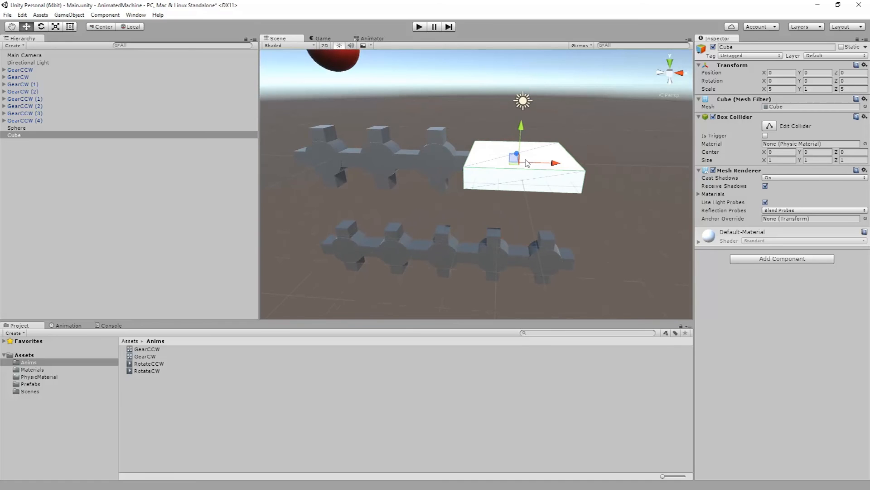
pyautogui.moveTo(554, 167); pyautogui.dragTo(608, 172)
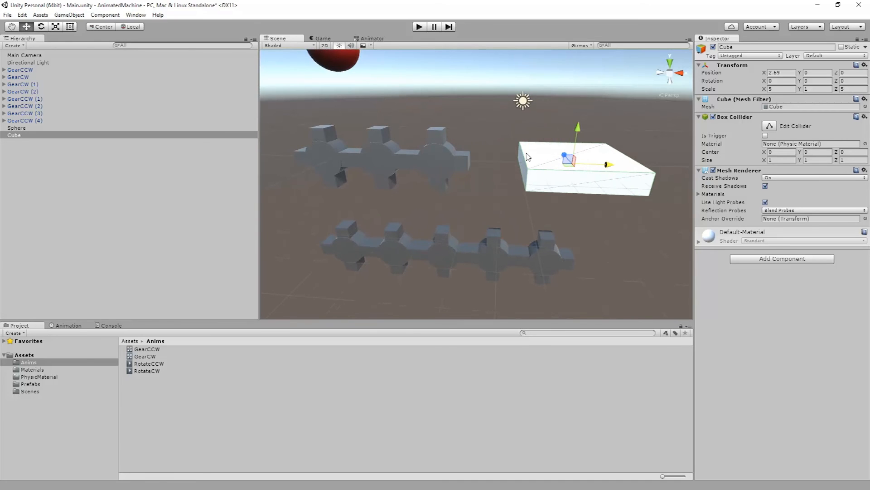
pyautogui.click(786, 72)
pyautogui.write('2.5')
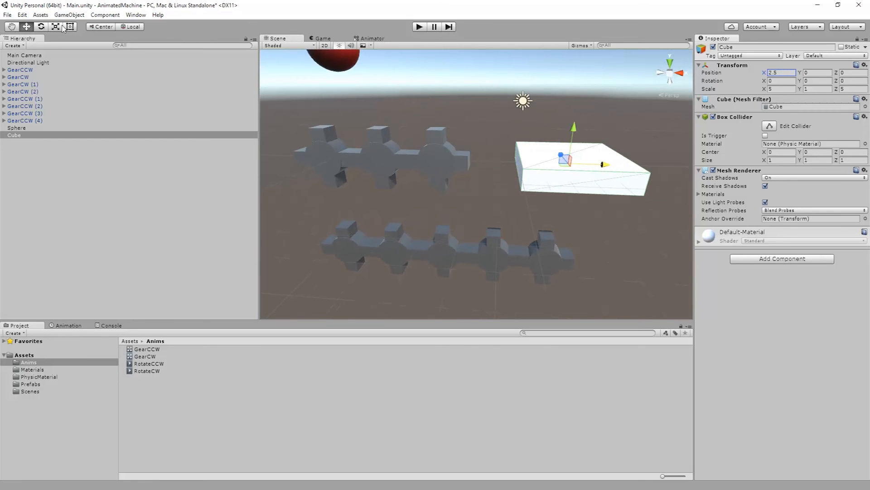
pyautogui.click(41, 27)
pyautogui.moveTo(556, 136); pyautogui.dragTo(563, 433)
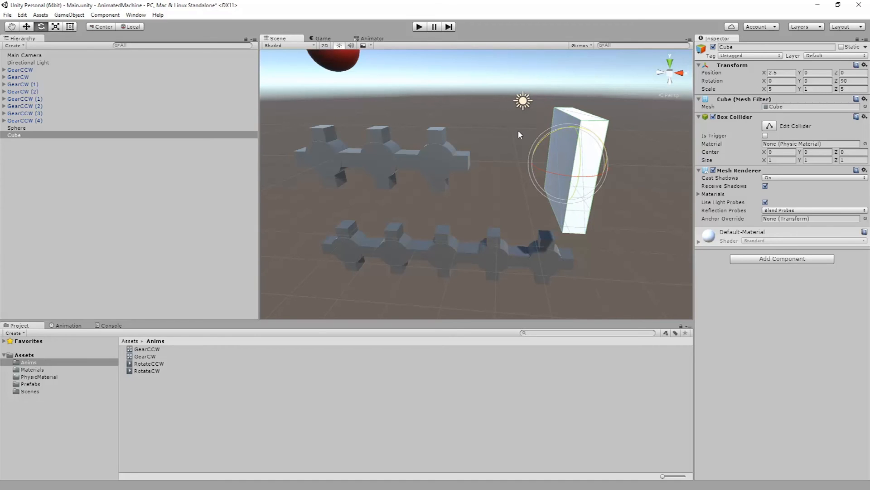
pyautogui.hotkey('ctrl', 'z')
# Duplicate the flat cube and set the copy's Z rotation to 90 so it stands upright
pyautogui.click(11, 129)
pyautogui.click(13, 136)
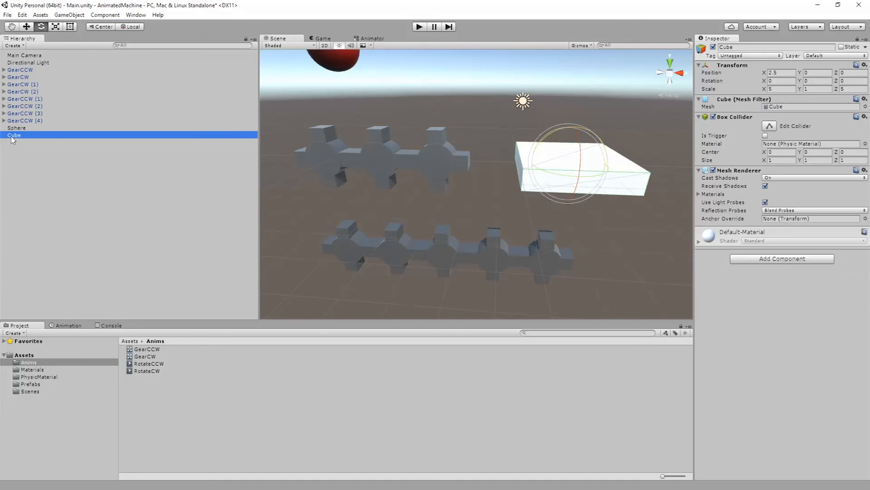
pyautogui.hotkey('ctrl', 'd')
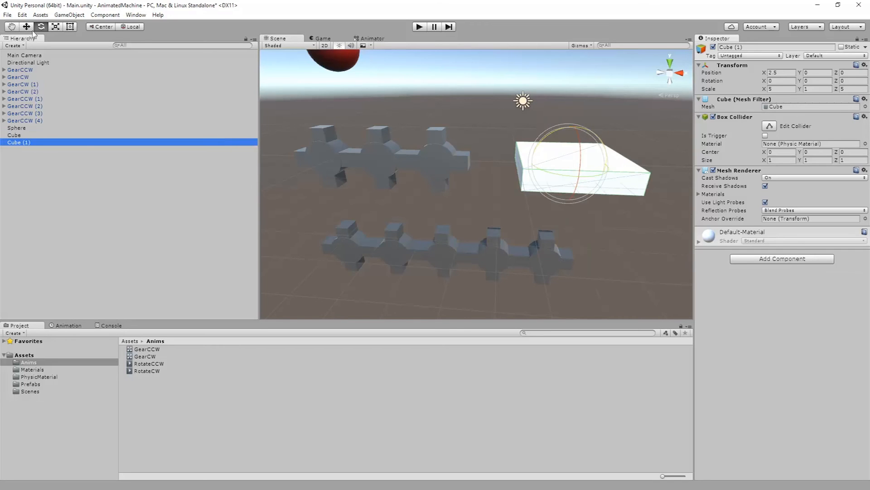
pyautogui.keyDown('alt'); pyautogui.moveTo(576, 156); pyautogui.dragTo(632, 171); pyautogui.keyUp('alt')
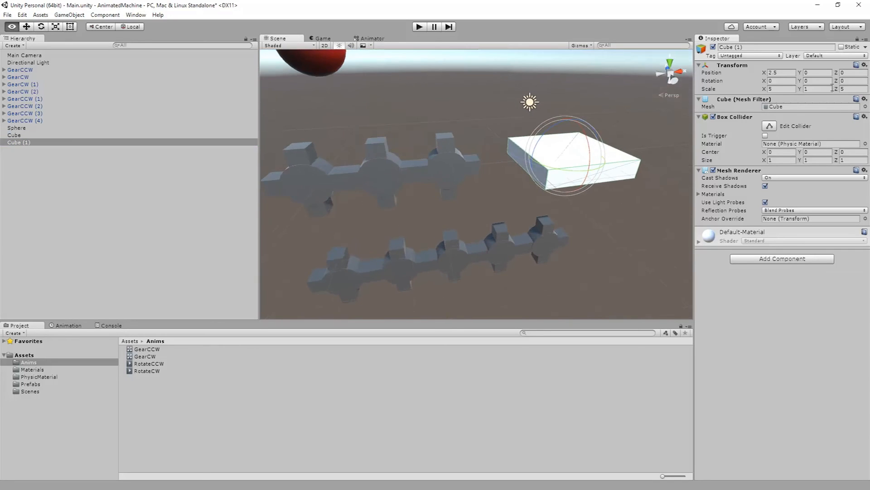
pyautogui.click(861, 82)
pyautogui.write('90')
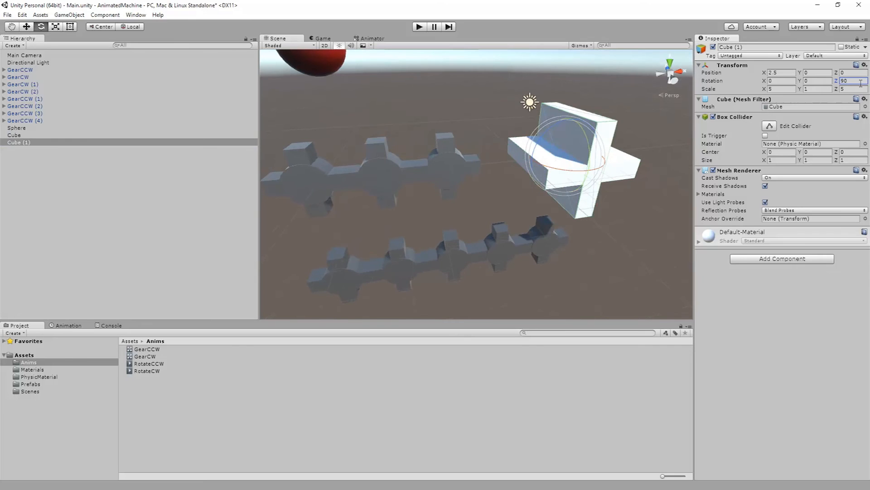
# Position the upright cube copy at X 0 and Y 2.5 to form an L-shape with the flat cube
pyautogui.click(27, 26)
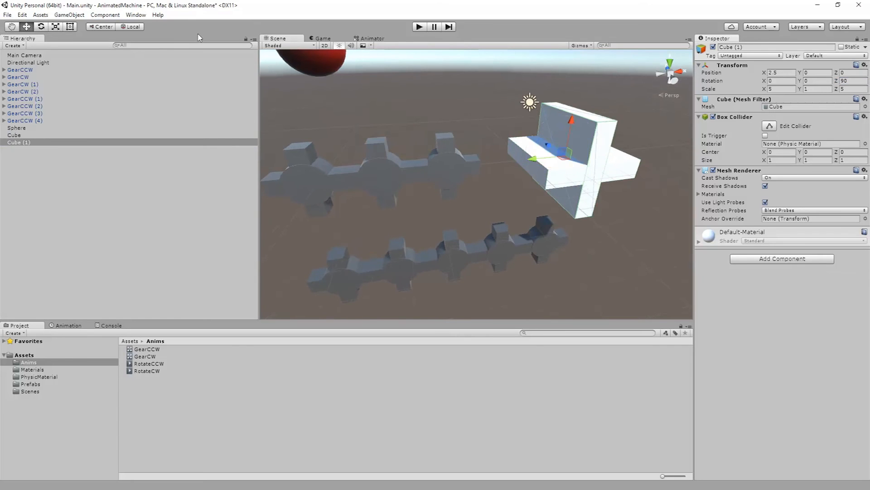
pyautogui.click(785, 72)
pyautogui.write('0')
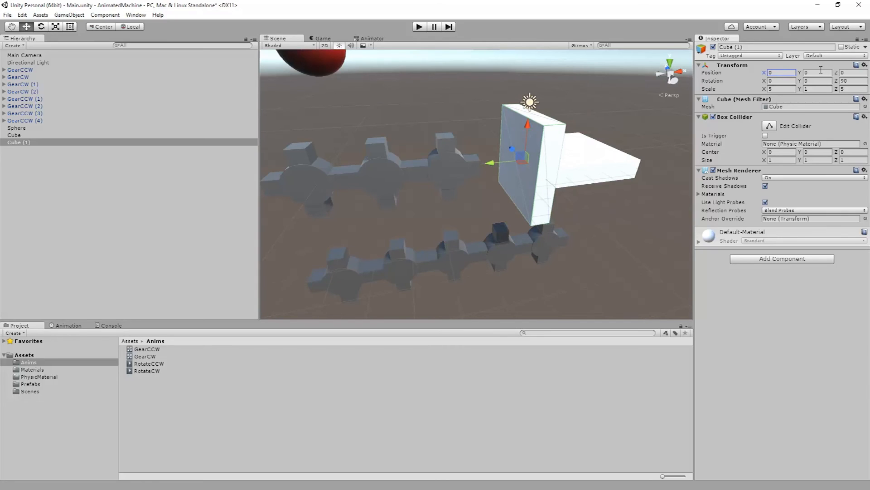
pyautogui.moveTo(526, 128); pyautogui.dragTo(532, 88)
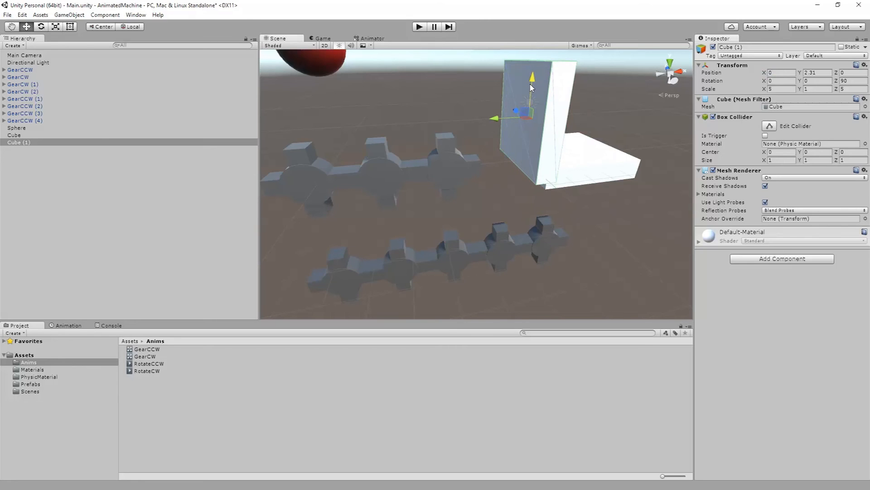
pyautogui.click(824, 71)
pyautogui.write('2.5')
# Create an empty game object and name it Basket
pyautogui.keyDown('alt'); pyautogui.moveTo(565, 141); pyautogui.dragTo(532, 161); pyautogui.keyUp('alt')
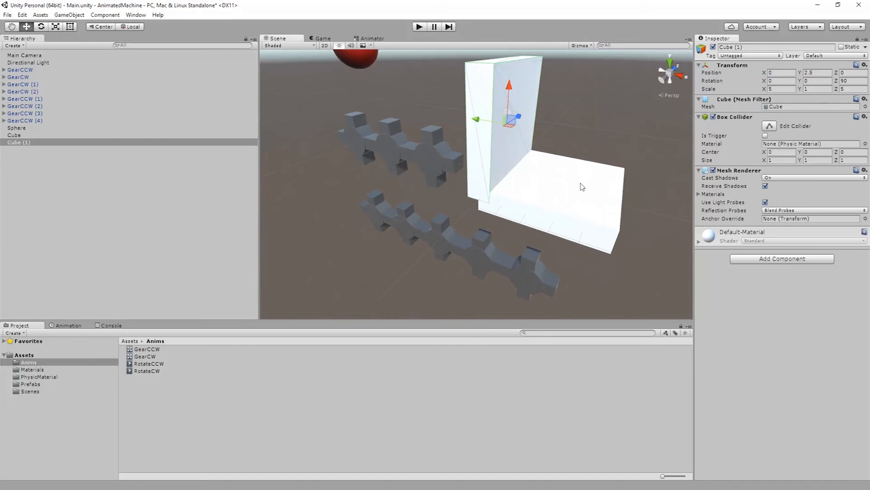
pyautogui.keyDown('alt'); pyautogui.moveTo(608, 181); pyautogui.dragTo(495, 181, button='right'); pyautogui.keyUp('alt')
pyautogui.keyDown('alt'); pyautogui.moveTo(495, 181); pyautogui.dragTo(540, 152); pyautogui.keyUp('alt')
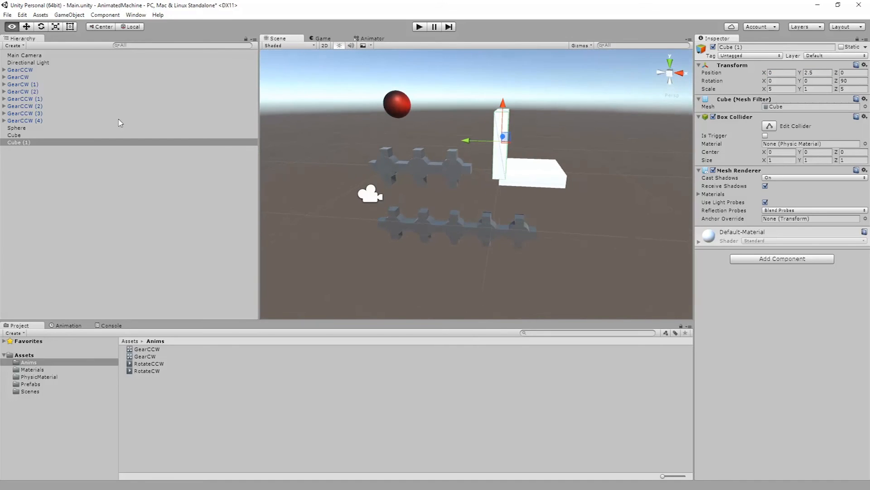
pyautogui.click(69, 14)
pyautogui.click(73, 26)
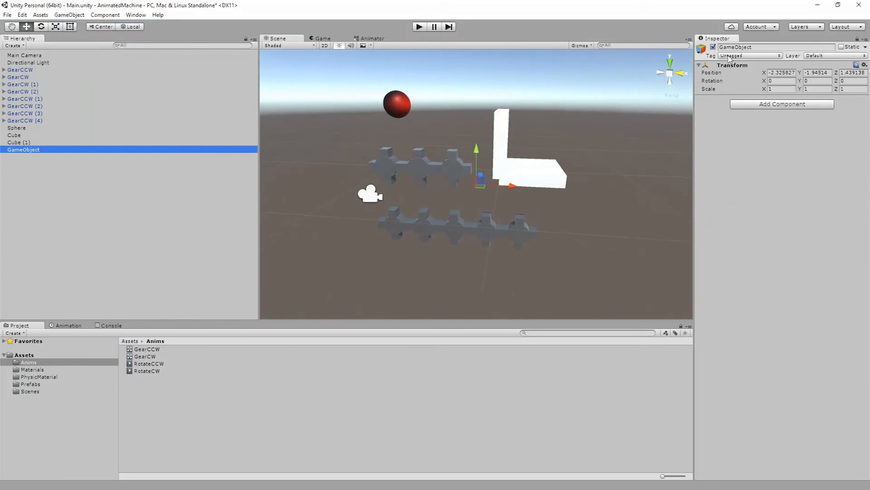
pyautogui.click(764, 47)
pyautogui.write('Basket')
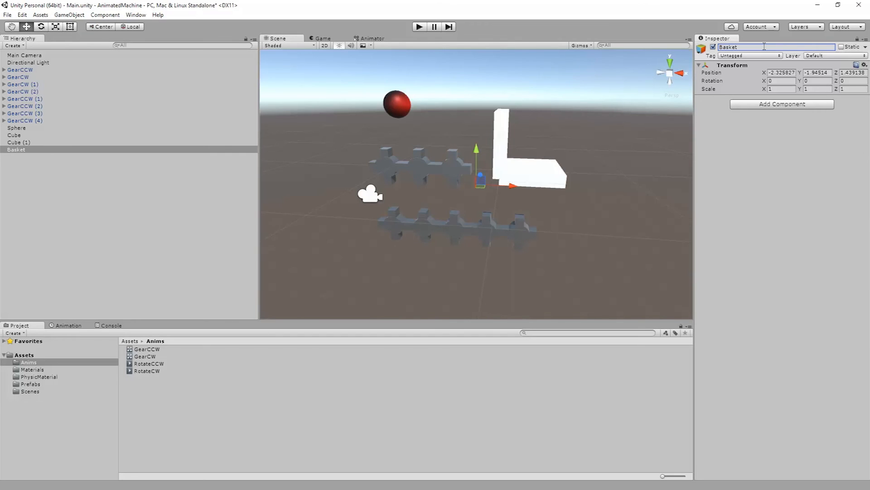
# Set the Basket object's position to 0 on the X, Y and Z axes
pyautogui.click(783, 71)
pyautogui.write('0')
pyautogui.press('Tab')
pyautogui.write('0')
pyautogui.press('Tab')
pyautogui.write('0')
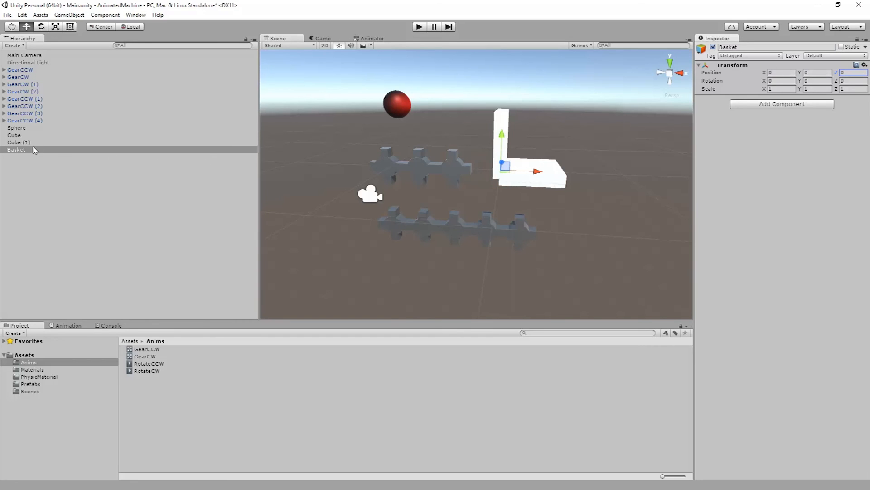
# Make both cubes children of the Basket object
pyautogui.click(18, 135)
pyautogui.keyDown('shift'); pyautogui.click(18, 142); pyautogui.keyUp('shift')
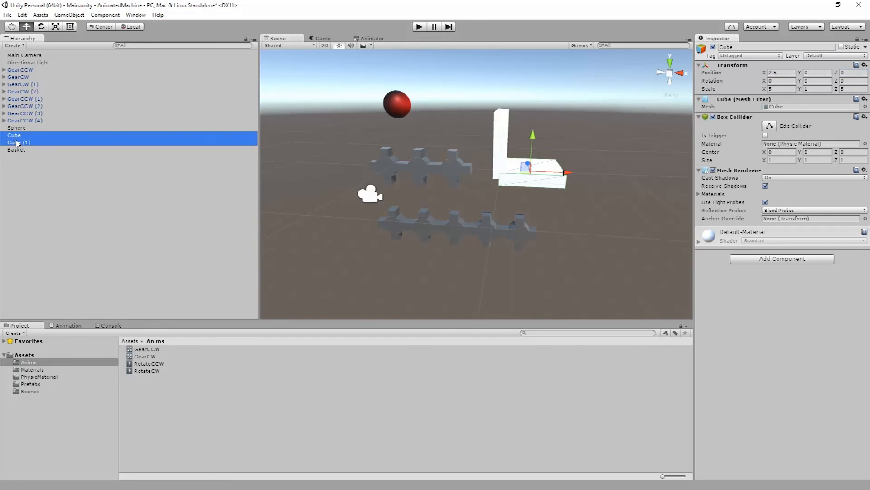
pyautogui.moveTo(18, 138); pyautogui.dragTo(19, 150)
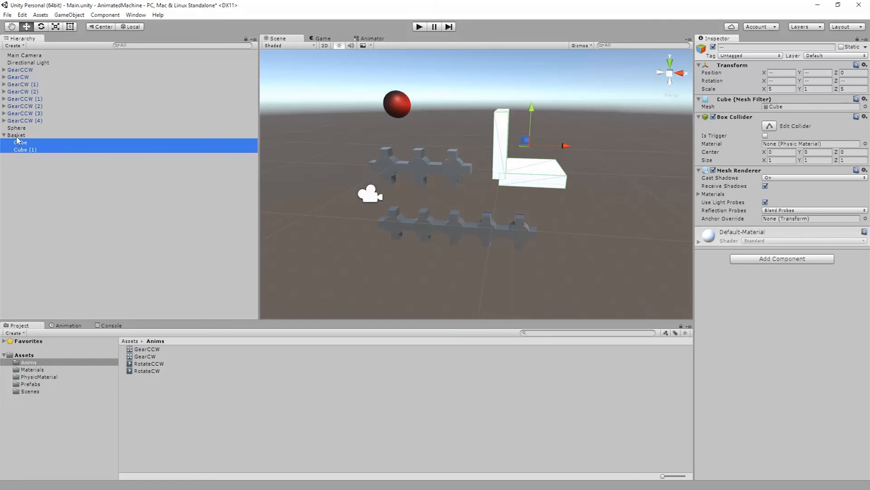
# Switch the transform handle to Pivot mode and move Basket below the gear rows to X -15, Y -10
pyautogui.click(17, 135)
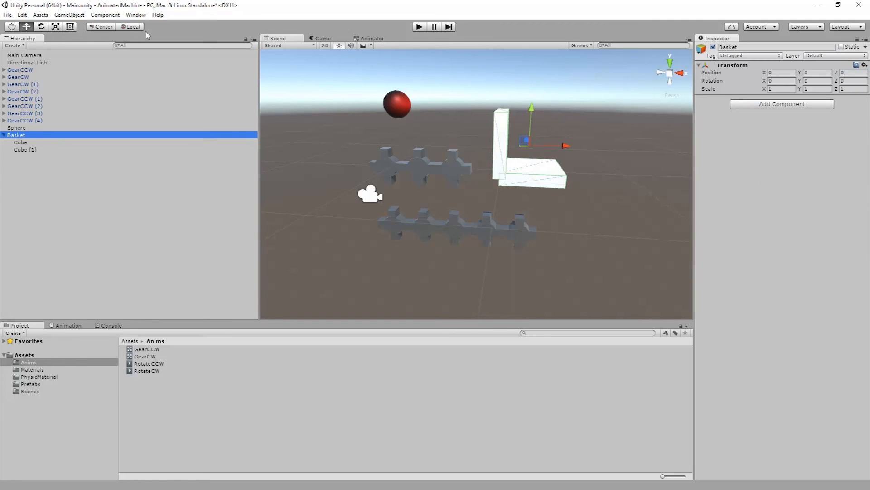
pyautogui.click(101, 27)
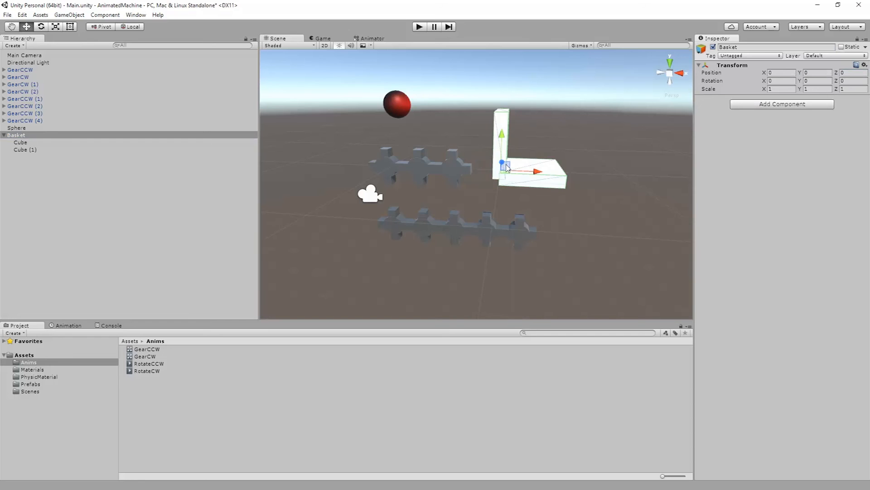
pyautogui.moveTo(505, 166); pyautogui.dragTo(477, 218)
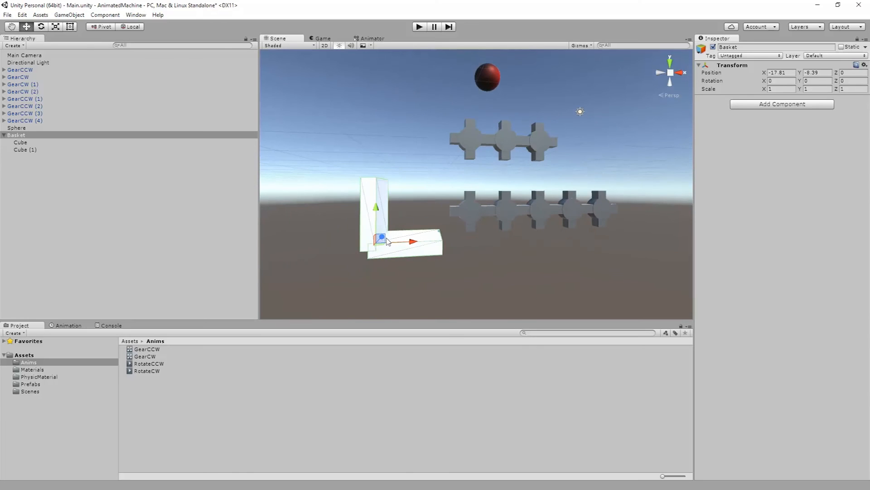
pyautogui.moveTo(414, 245); pyautogui.dragTo(441, 246)
pyautogui.click(787, 72)
pyautogui.write('-15')
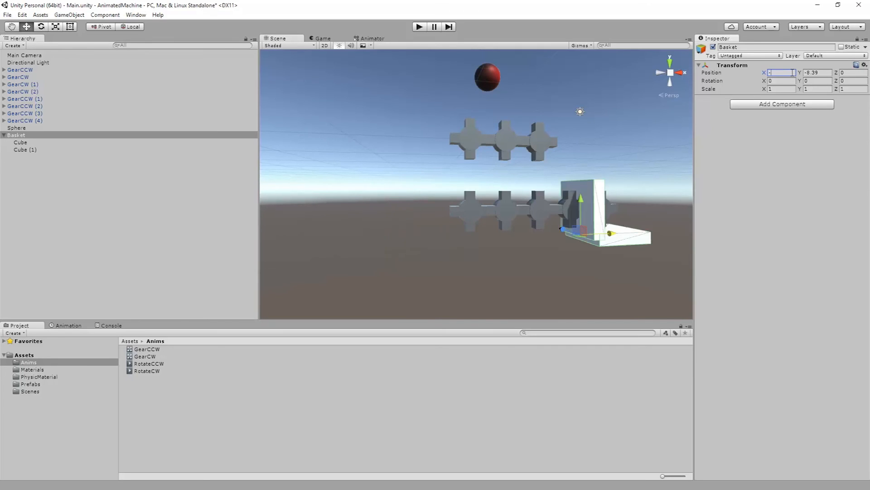
pyautogui.click(827, 73)
pyautogui.write('-10')
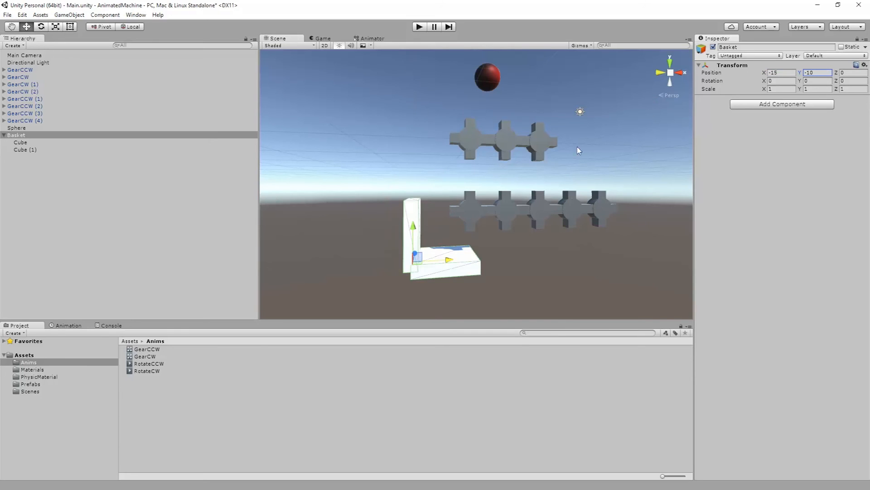
# Shift Basket further away from the gears by setting its X position to -17
pyautogui.click(781, 73)
pyautogui.doubleClick(771, 75)
pyautogui.moveTo(450, 260); pyautogui.dragTo(442, 262)
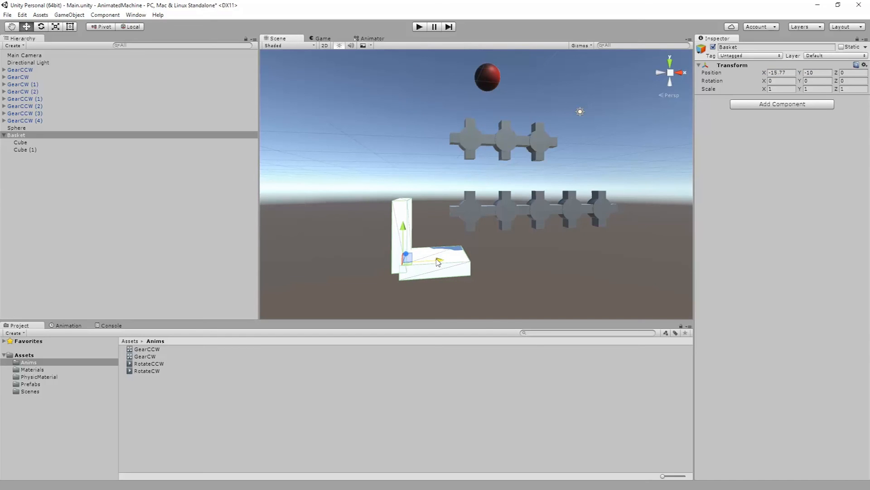
pyautogui.click(789, 72)
pyautogui.write('-17')
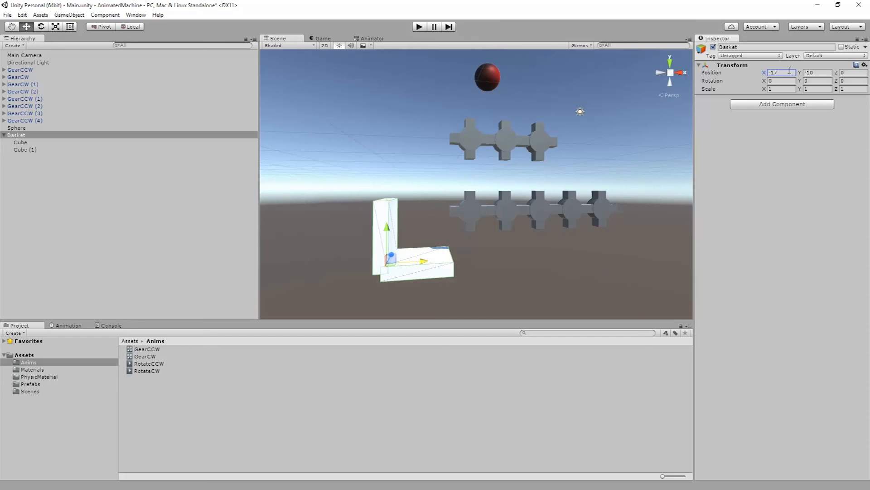
pyautogui.keyDown('alt'); pyautogui.moveTo(614, 185); pyautogui.dragTo(480, 190); pyautogui.keyUp('alt')
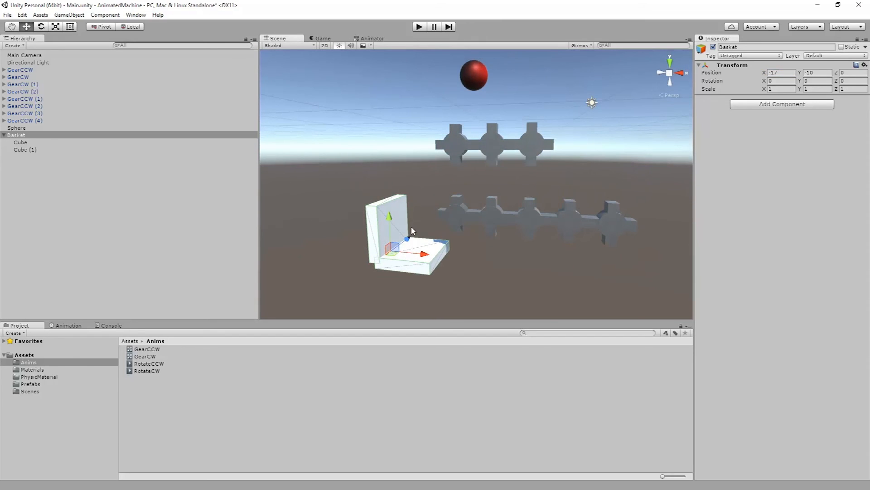
pyautogui.keyDown('alt'); pyautogui.moveTo(417, 231); pyautogui.dragTo(462, 217); pyautogui.keyUp('alt')
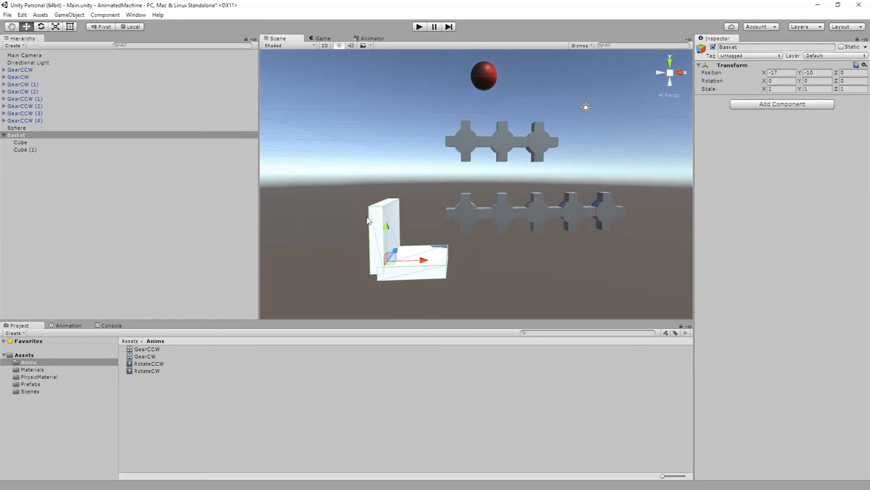
# Assign the Gears physic material to the box colliders of both Basket cubes
pyautogui.click(4, 136)
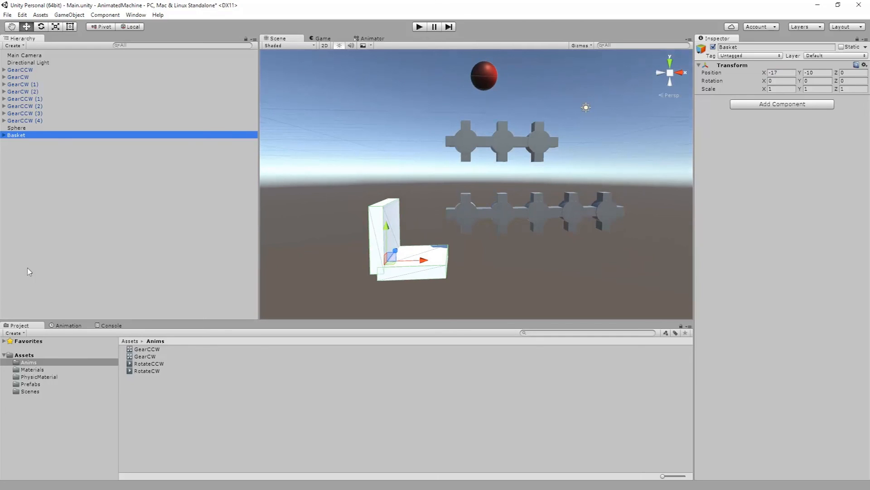
pyautogui.click(4, 134)
pyautogui.click(20, 142)
pyautogui.keyDown('shift'); pyautogui.click(25, 149); pyautogui.keyUp('shift')
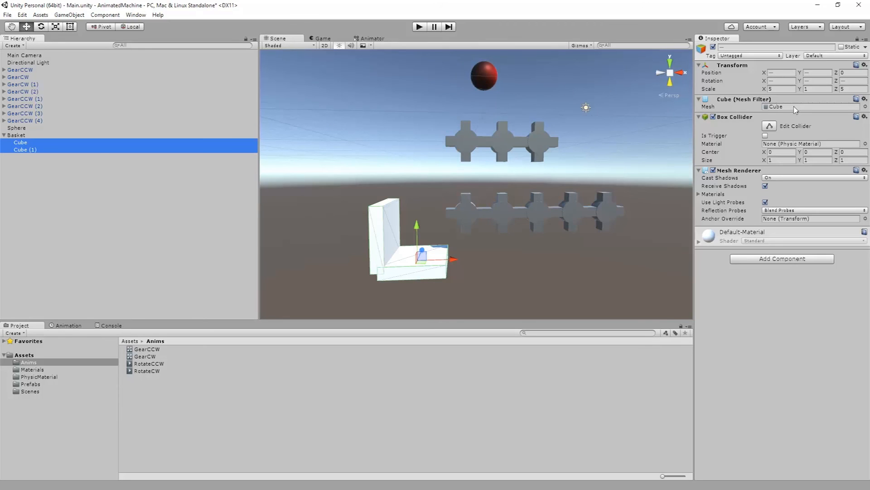
pyautogui.click(33, 377)
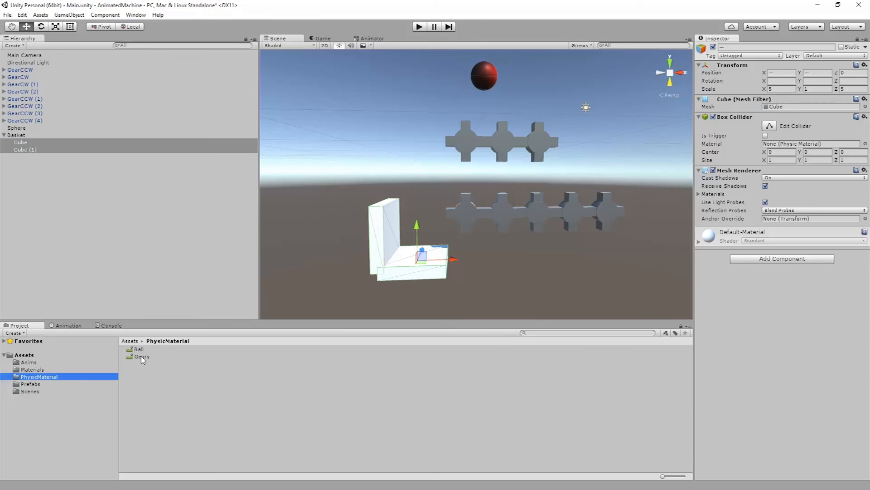
pyautogui.moveTo(141, 357); pyautogui.dragTo(787, 145)
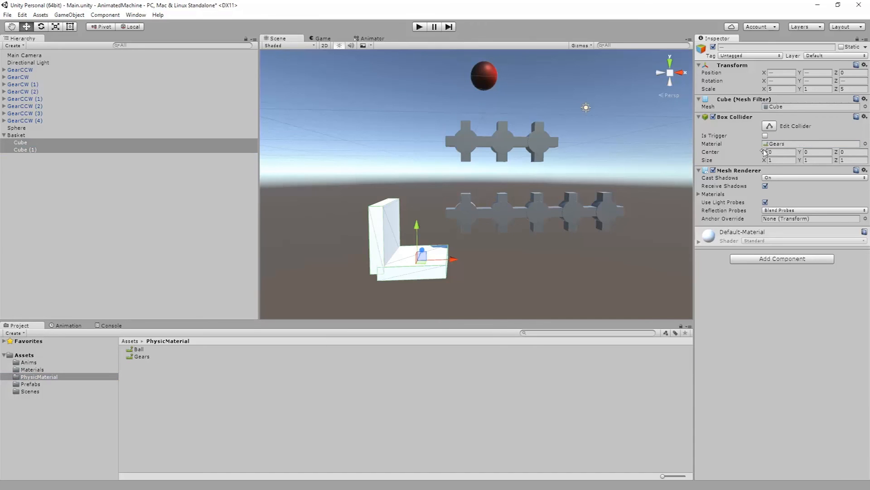
# Create an animation clip named Basket for the Basket object and save it in the Anims folder
pyautogui.click(25, 354)
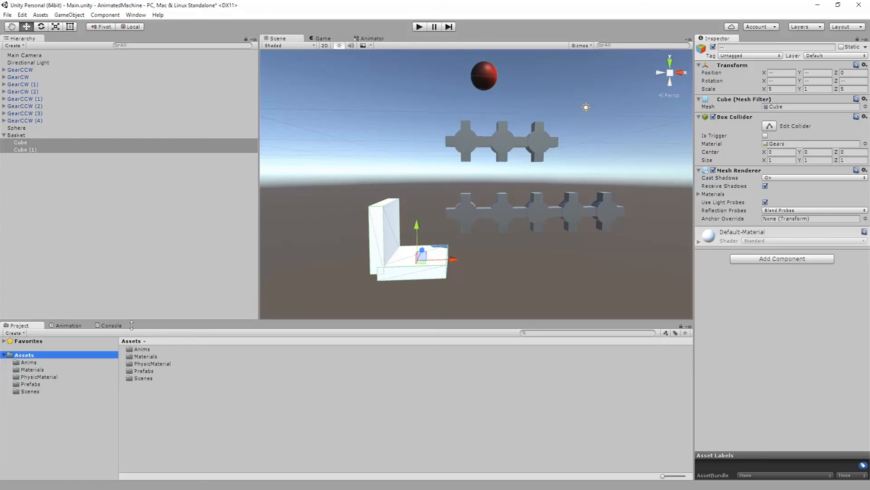
pyautogui.click(14, 136)
pyautogui.click(4, 135)
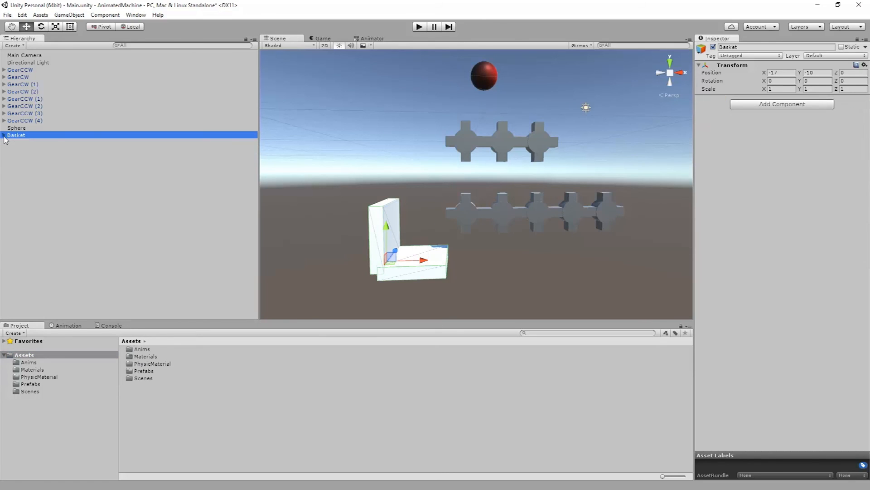
pyautogui.click(66, 325)
pyautogui.click(429, 418)
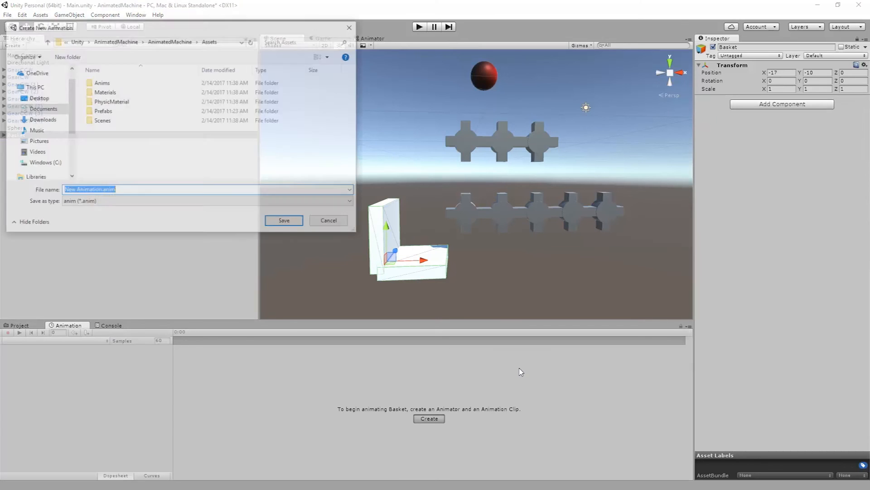
pyautogui.doubleClick(109, 83)
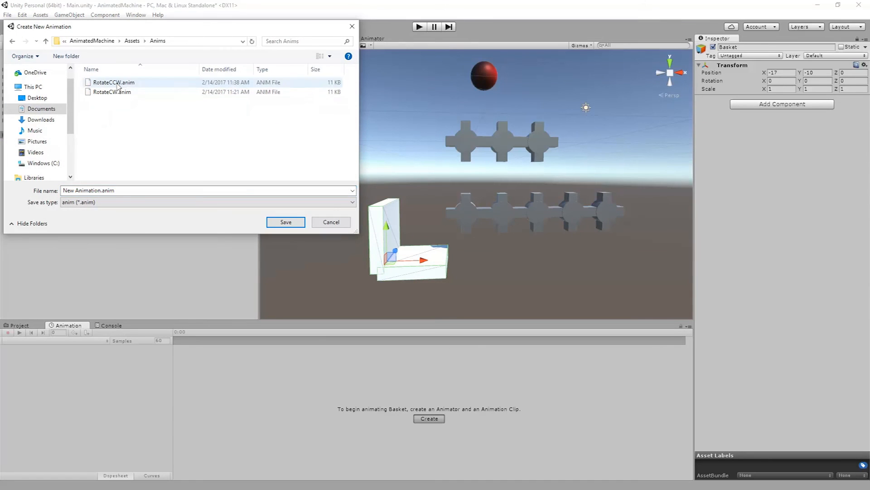
pyautogui.tripleClick(123, 190)
pyautogui.write('Basket')
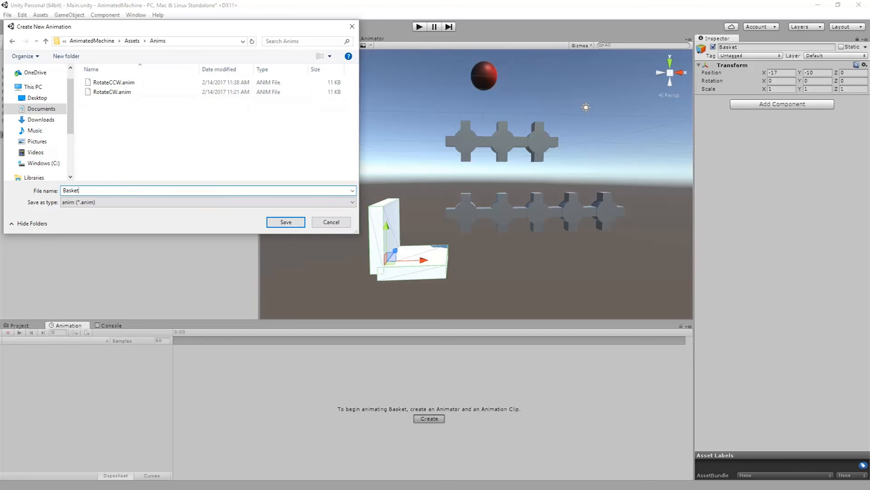
pyautogui.click(286, 221)
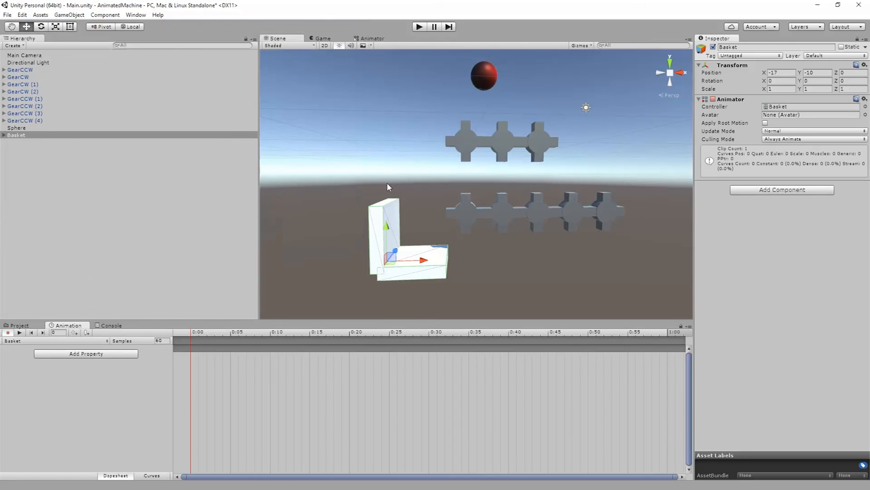
# Keyframe Basket at 2:00 raised straight up above the upper gear row, to a Y position of about 4.63
pyautogui.hotkey('ctrl', 'p')
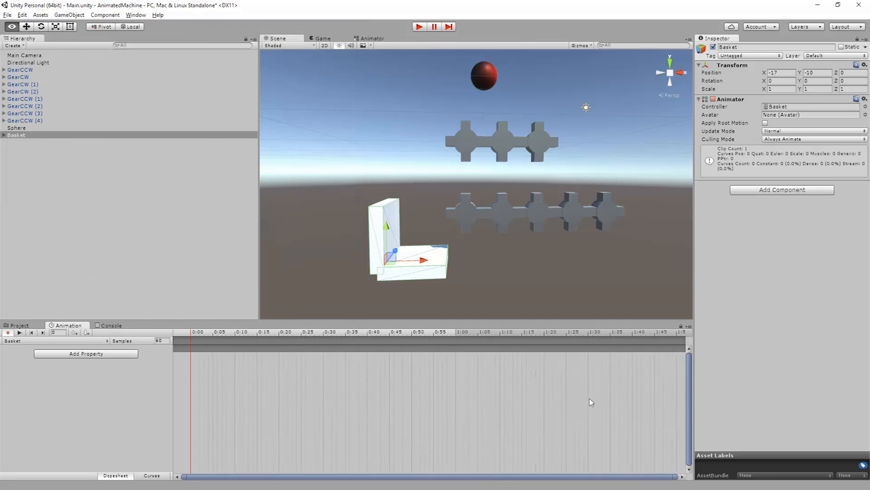
pyautogui.keyDown('alt'); pyautogui.scroll(-3, 605, 377); pyautogui.keyUp('alt')
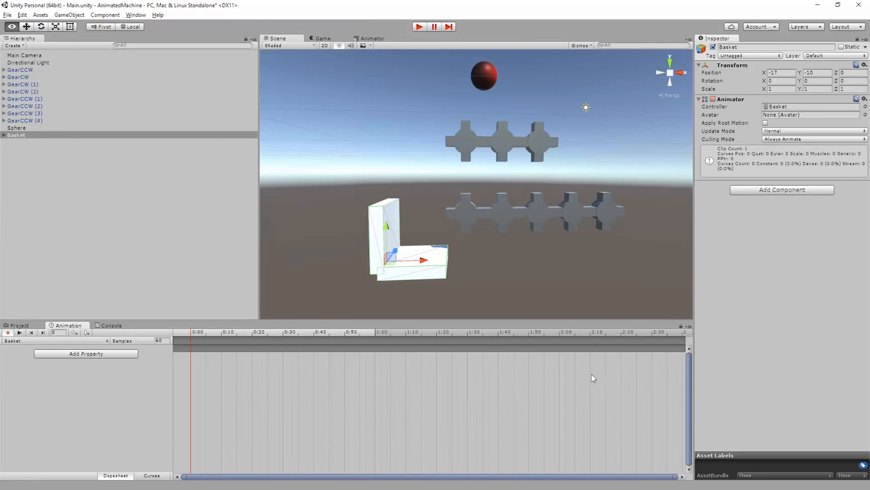
pyautogui.click(561, 337)
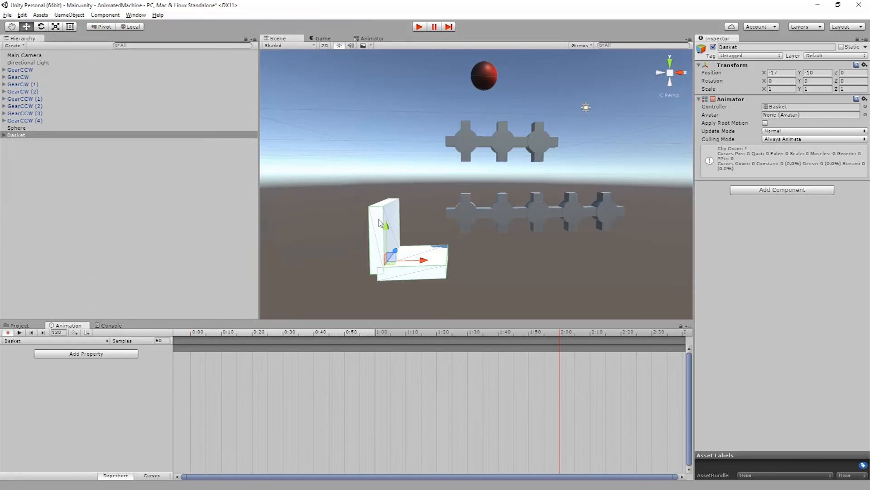
pyautogui.moveTo(385, 227); pyautogui.dragTo(387, 63)
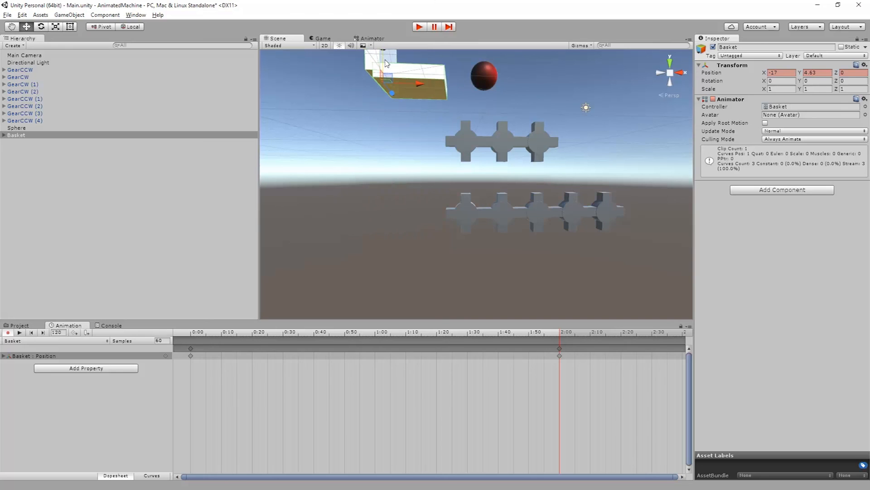
# Try a Z rotation of 90 on Basket at 2:00, and set it back to 0 so a rotation keyframe is recorded
pyautogui.keyDown('alt'); pyautogui.moveTo(575, 179); pyautogui.dragTo(502, 196); pyautogui.keyUp('alt')
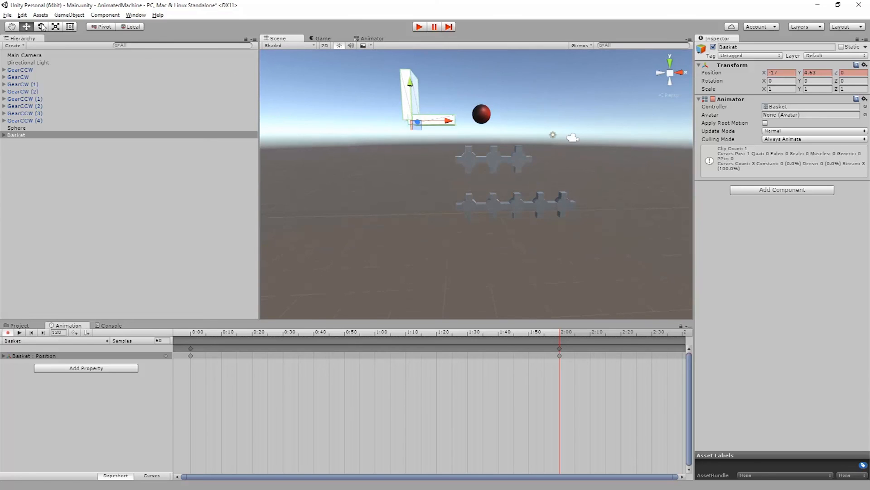
pyautogui.click(778, 81)
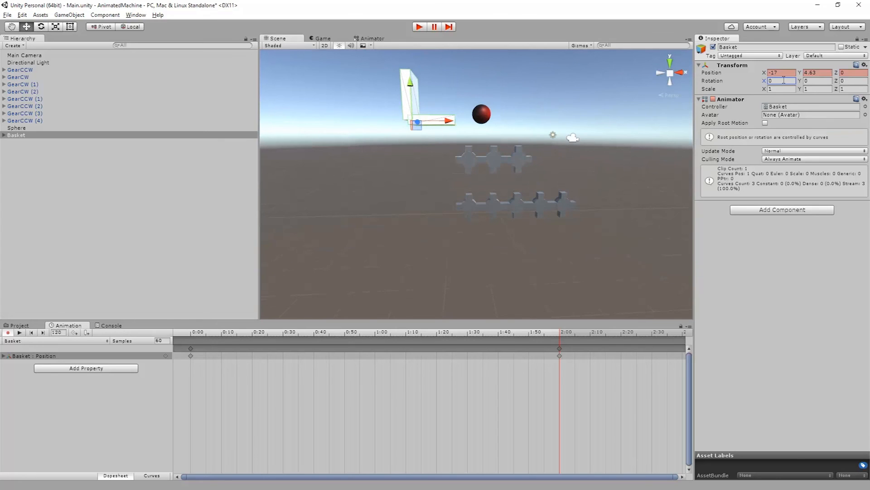
pyautogui.click(860, 80)
pyautogui.write('90')
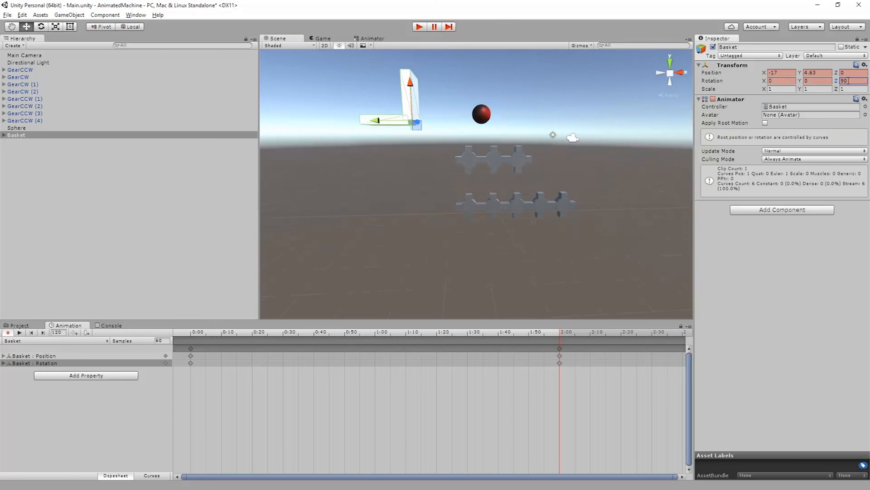
pyautogui.doubleClick(849, 81)
pyautogui.write('0')
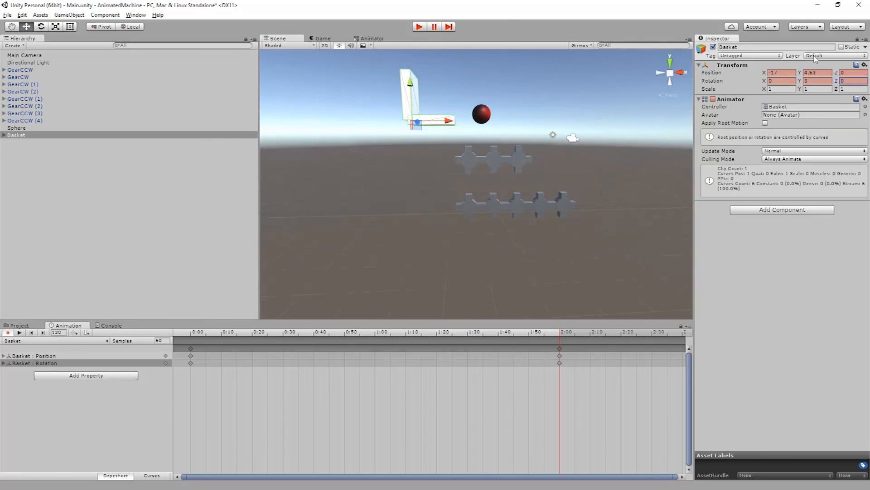
# Set Basket's Z rotation to 0 in the starting keyframe at 0:00
pyautogui.moveTo(559, 336); pyautogui.dragTo(51, 319)
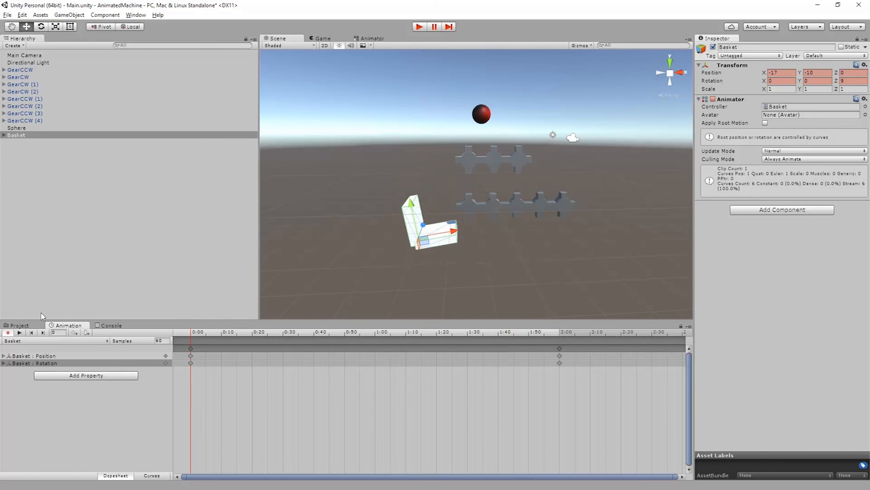
pyautogui.click(854, 82)
pyautogui.write('0')
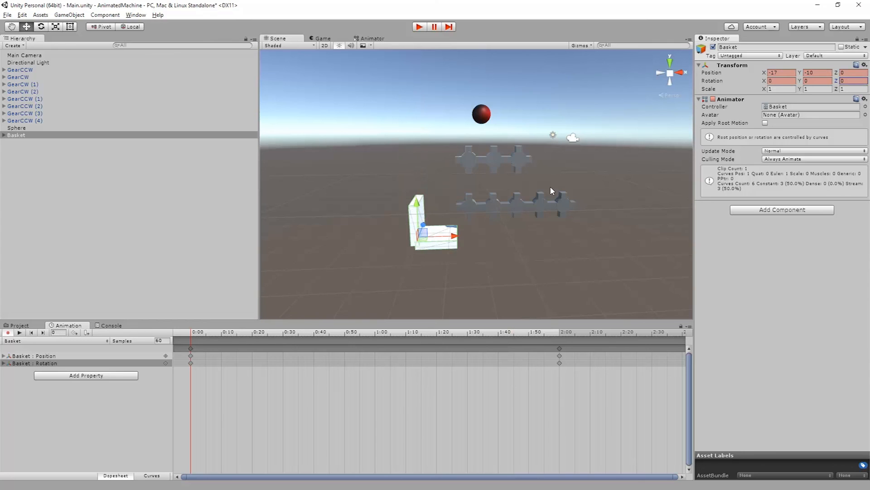
# Preview Basket's rise and copy its 2:00 position and rotation keyframes to 2:30
pyautogui.click(203, 334)
pyautogui.moveTo(215, 334); pyautogui.dragTo(561, 298)
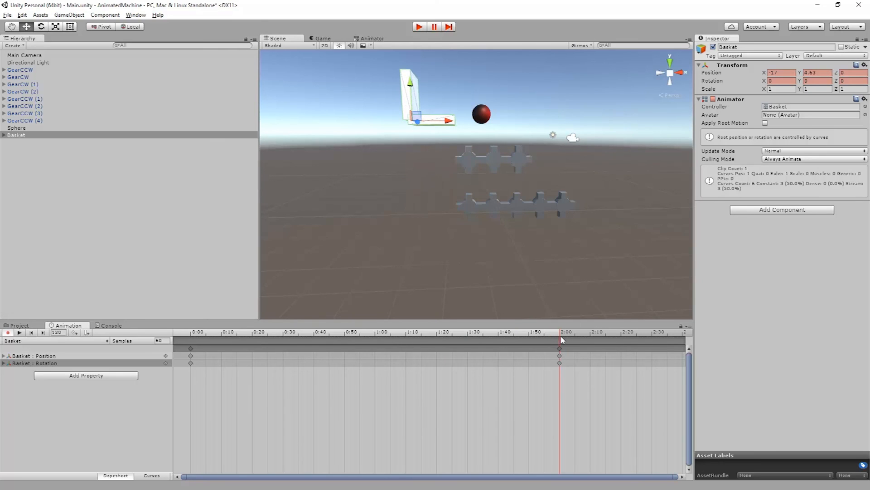
pyautogui.moveTo(563, 335); pyautogui.dragTo(652, 338)
pyautogui.moveTo(574, 390); pyautogui.dragTo(548, 352)
pyautogui.hotkey('ctrl', 'c')
pyautogui.hotkey('ctrl', 'v')
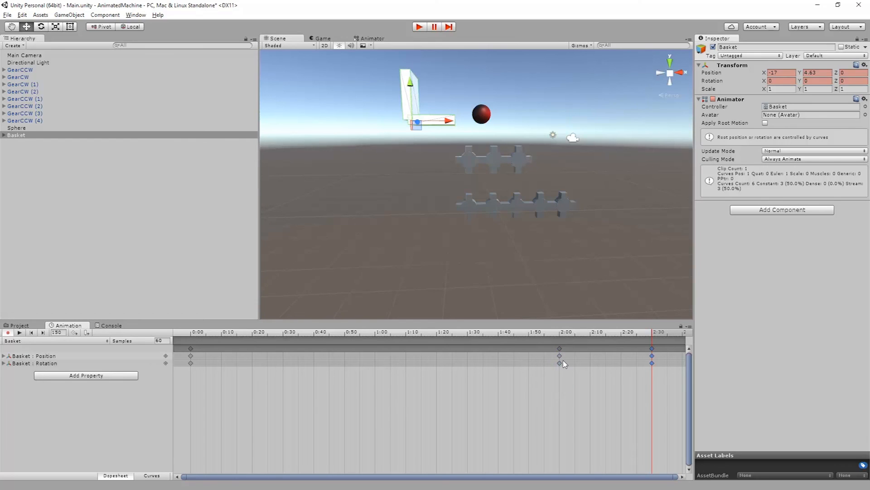
pyautogui.moveTo(651, 336); pyautogui.dragTo(132, 358)
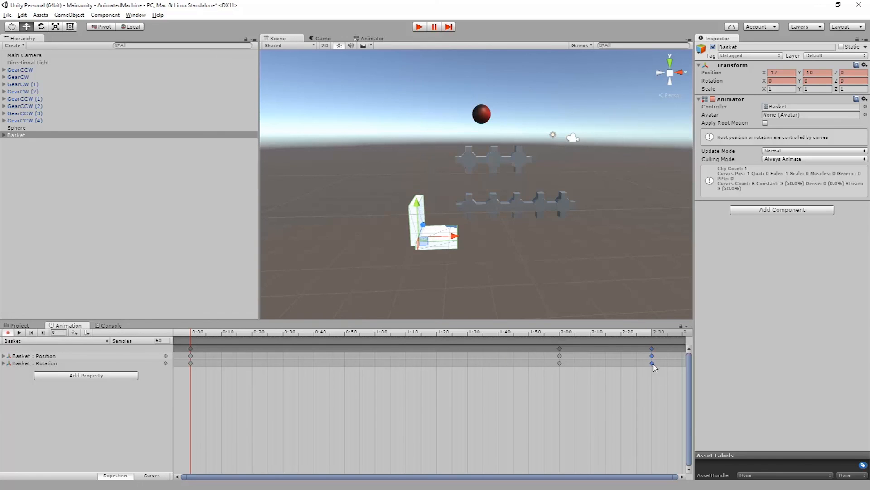
# Set the right tangent of the Position.y curve's 2:00 key to Constant so Basket holds its height until 2:30
pyautogui.click(150, 474)
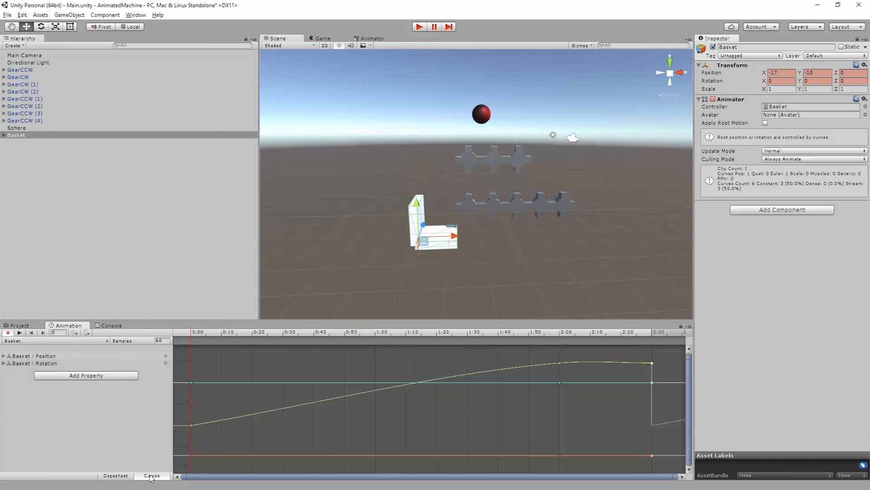
pyautogui.click(560, 363)
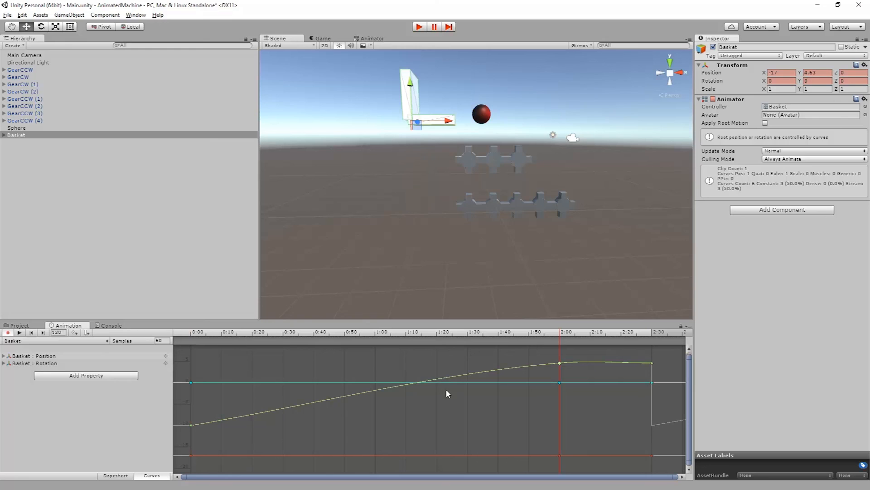
pyautogui.click(4, 363)
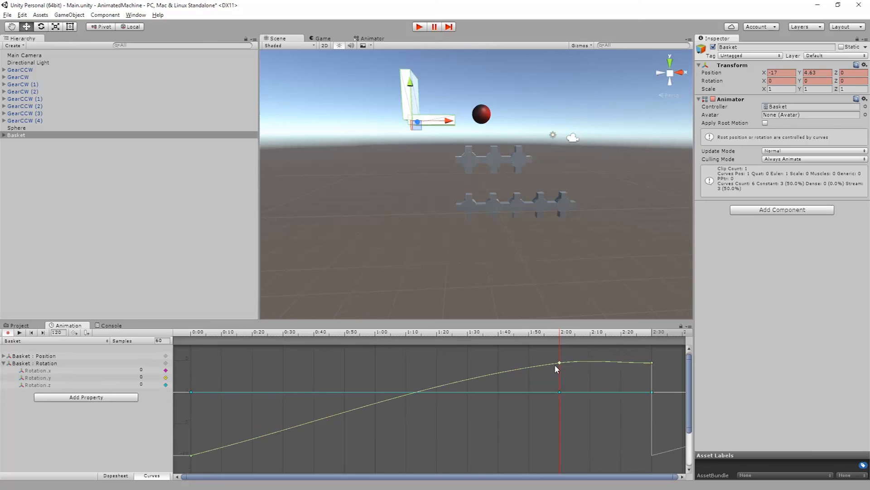
pyautogui.click(4, 356)
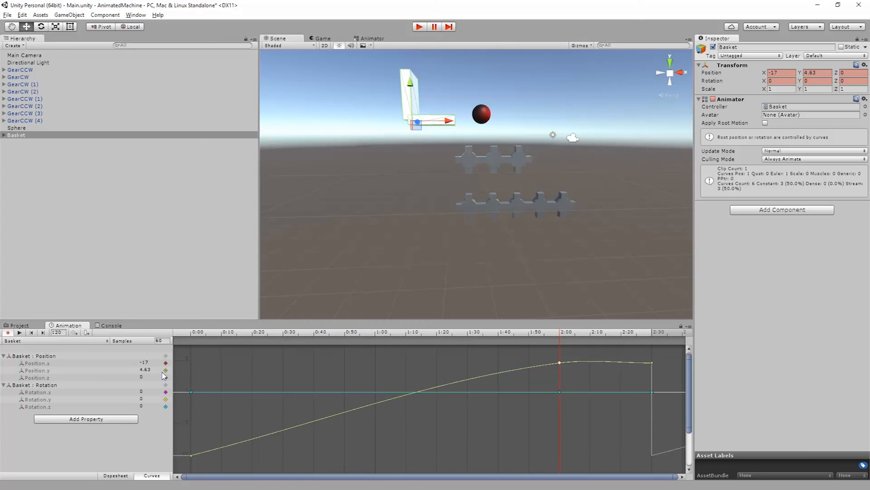
pyautogui.rightClick(560, 363)
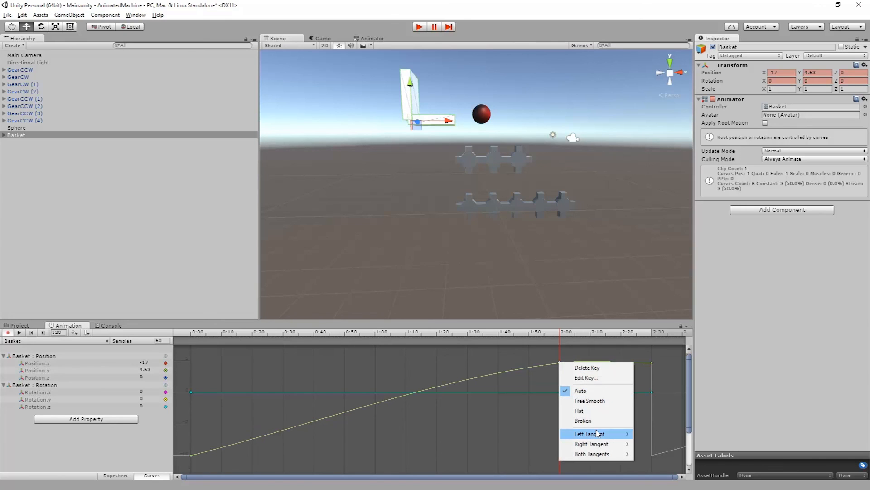
pyautogui.moveTo(602, 447)
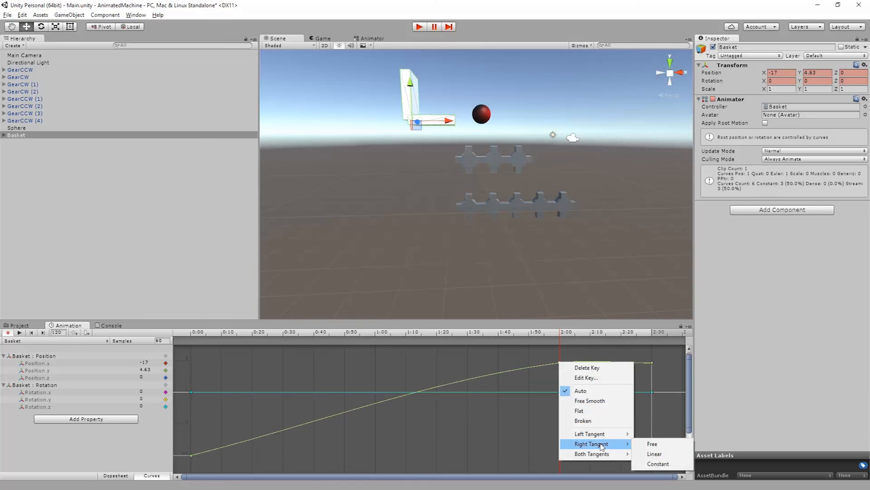
pyautogui.click(658, 463)
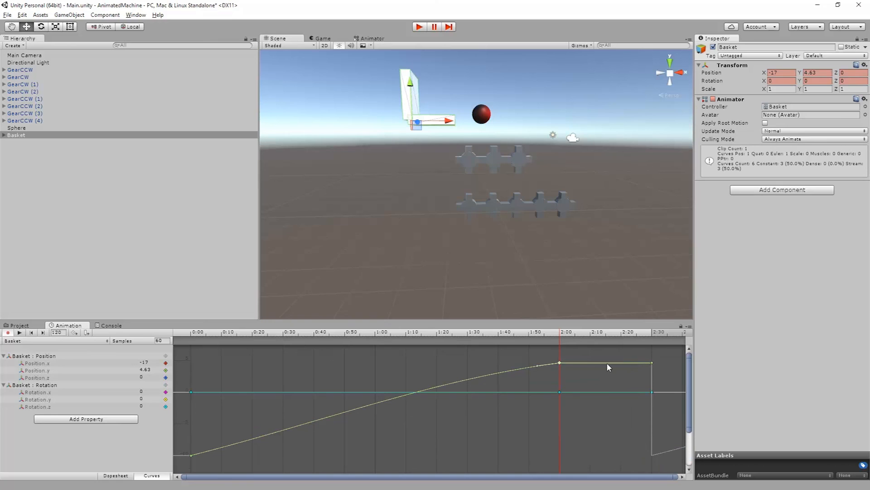
pyautogui.moveTo(570, 336); pyautogui.dragTo(613, 347)
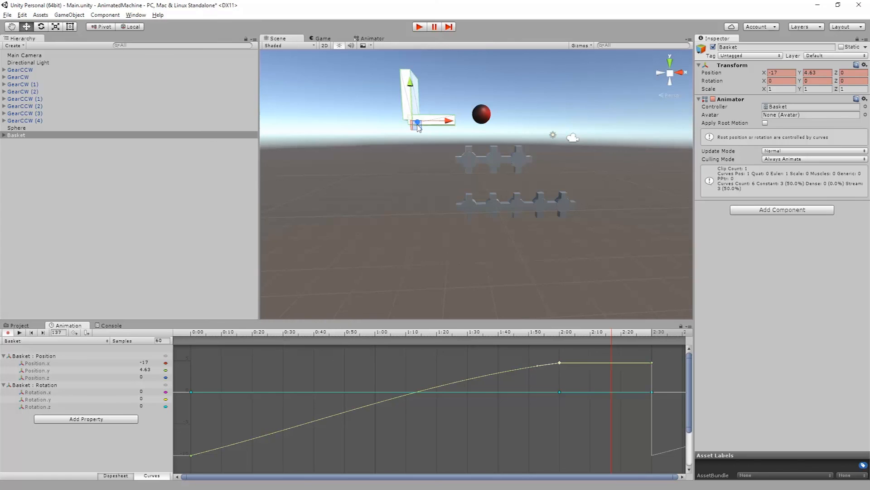
# Keyframe Basket at 4:00 shifted toward the ball, to an X position of about -14.06
pyautogui.click(116, 476)
pyautogui.moveTo(611, 338); pyautogui.dragTo(653, 336)
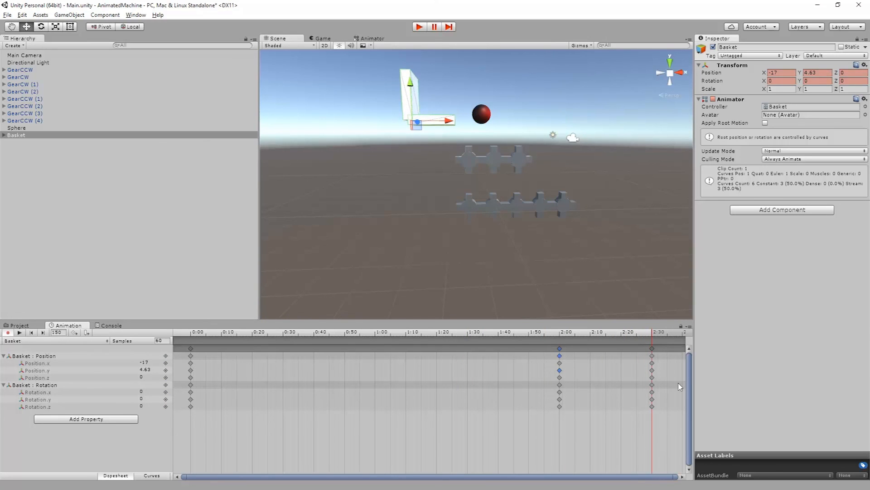
pyautogui.scroll(-6, 657, 433)
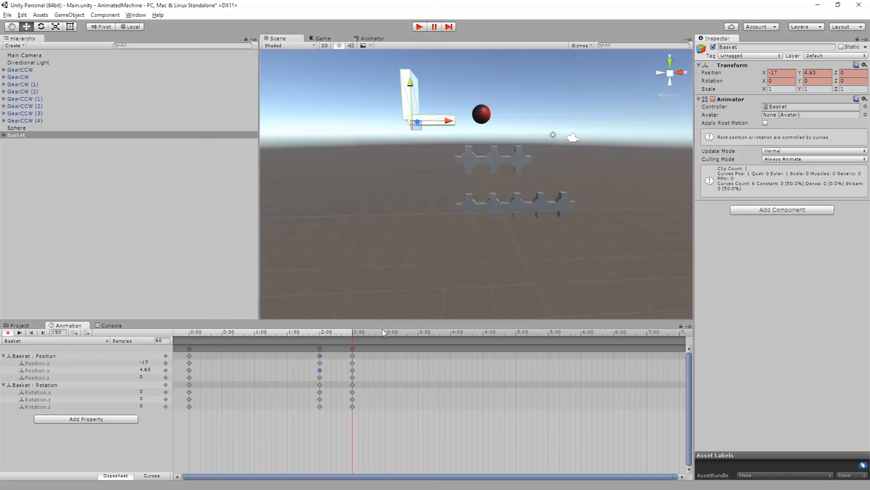
pyautogui.moveTo(354, 336); pyautogui.dragTo(451, 339)
pyautogui.moveTo(450, 125); pyautogui.dragTo(473, 127)
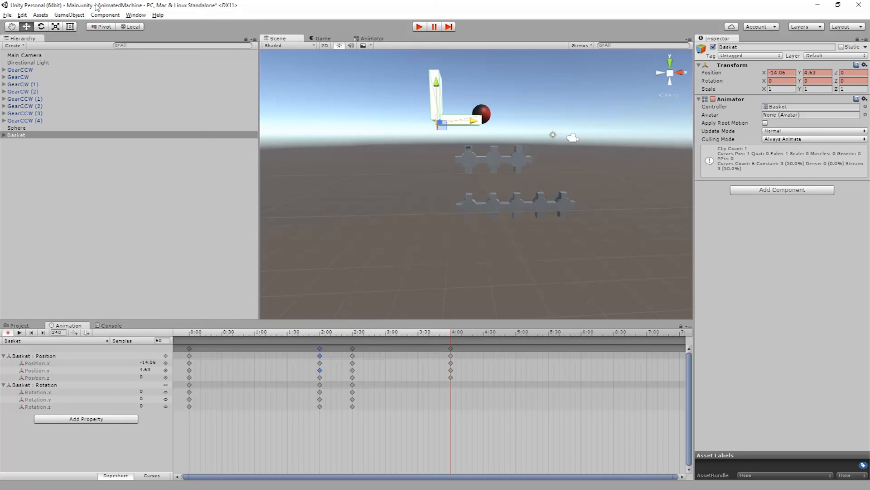
# At 4:00, tilt Basket toward the gears to about -54.17 on Z and reposition it to about X -14.15, Y 5.56
pyautogui.click(40, 27)
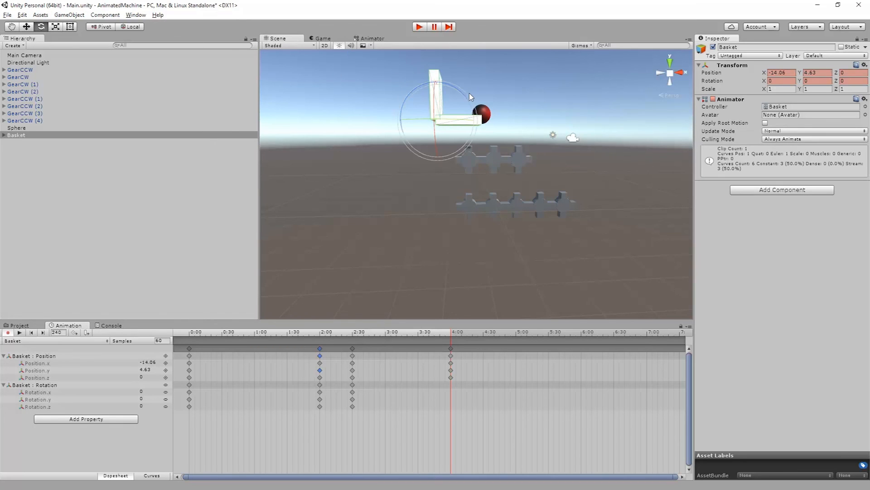
pyautogui.keyDown('alt'); pyautogui.moveTo(419, 108); pyautogui.dragTo(470, 185); pyautogui.keyUp('alt')
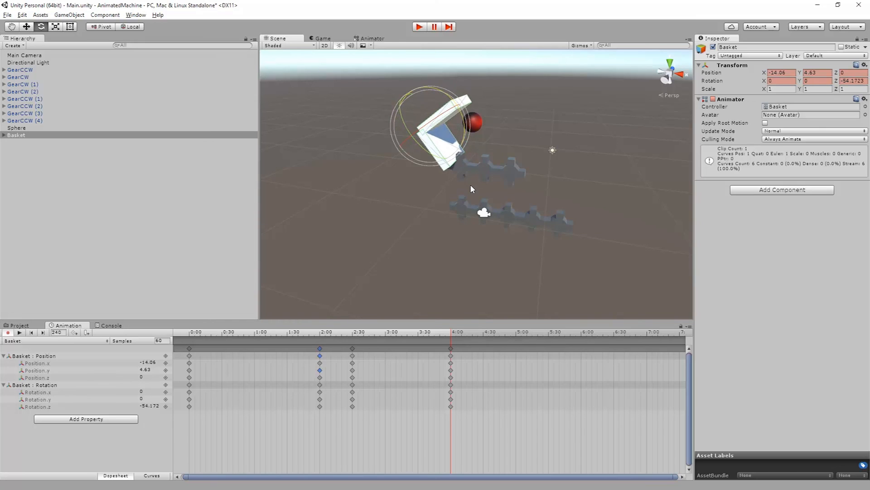
pyautogui.click(26, 26)
pyautogui.keyDown('alt'); pyautogui.moveTo(374, 147); pyautogui.dragTo(435, 111); pyautogui.keyUp('alt')
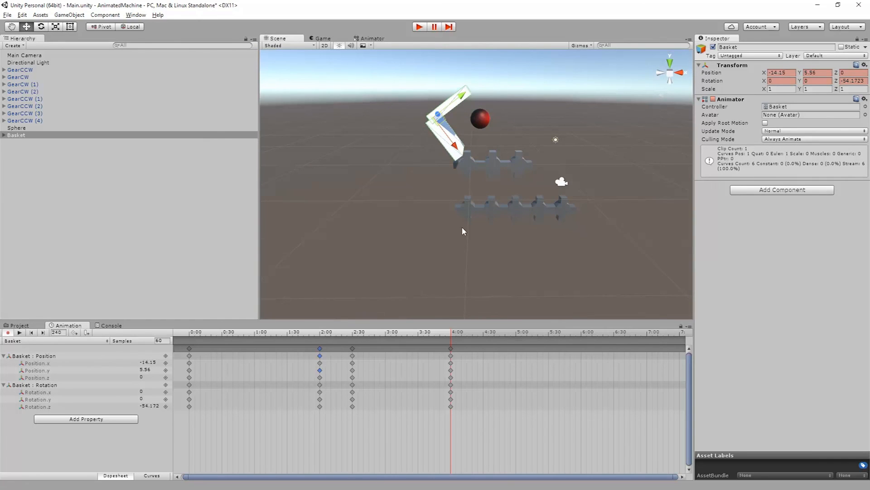
# Copy Basket's 4:00 position and rotation keyframes to 5:00 to hold the tilted pose
pyautogui.moveTo(458, 331)
pyautogui.mouseDown()
pyautogui.moveTo(202, 328)
pyautogui.moveTo(468, 329)
pyautogui.mouseUp()
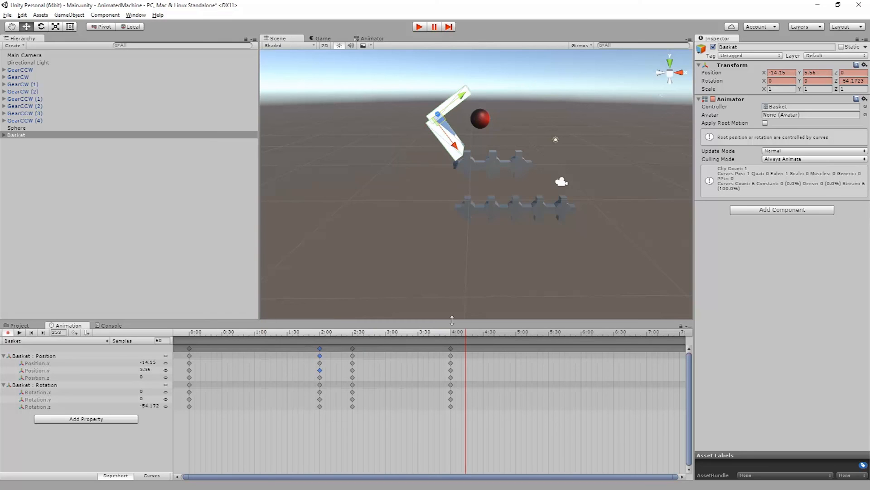
pyautogui.moveTo(465, 335); pyautogui.dragTo(518, 341)
pyautogui.moveTo(465, 430); pyautogui.dragTo(437, 347)
pyautogui.hotkey('ctrl', 'c')
pyautogui.hotkey('ctrl', 'v')
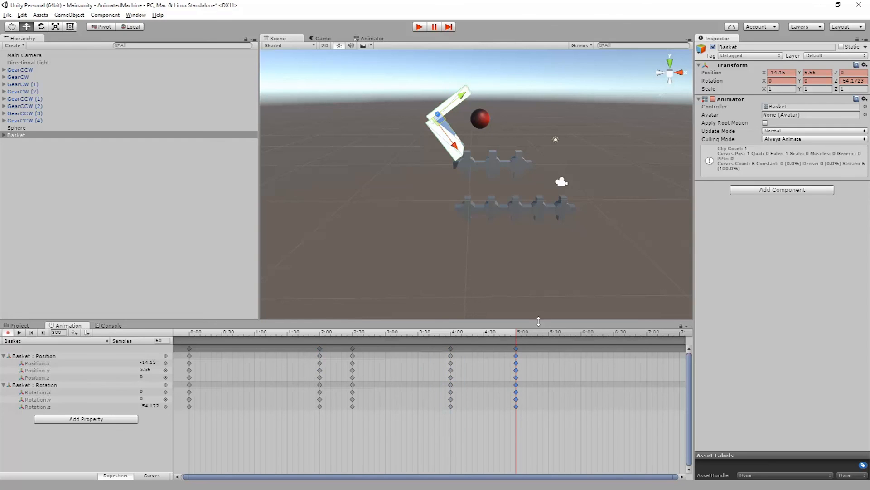
pyautogui.moveTo(521, 334); pyautogui.dragTo(581, 337)
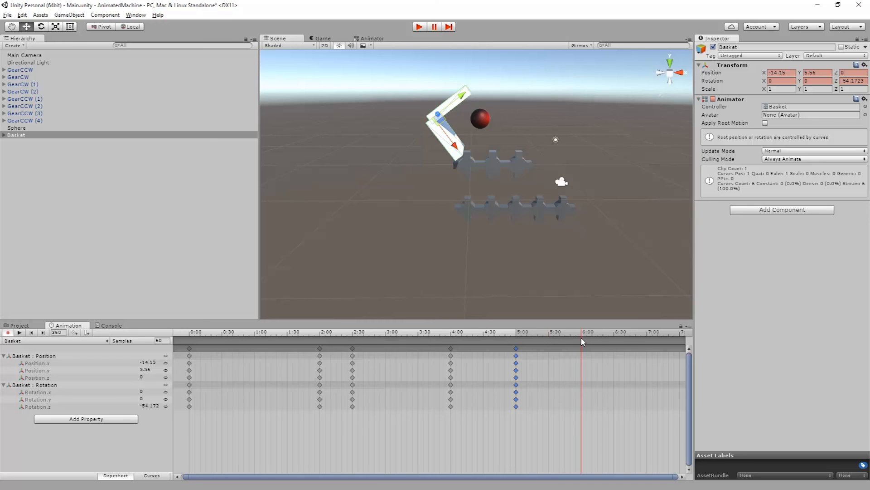
pyautogui.moveTo(375, 424); pyautogui.dragTo(336, 339)
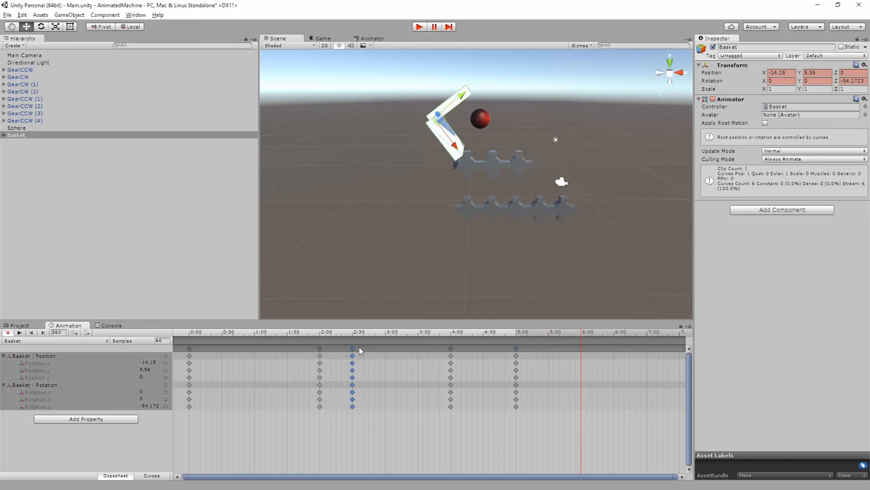
pyautogui.hotkey('ctrl', 'v')
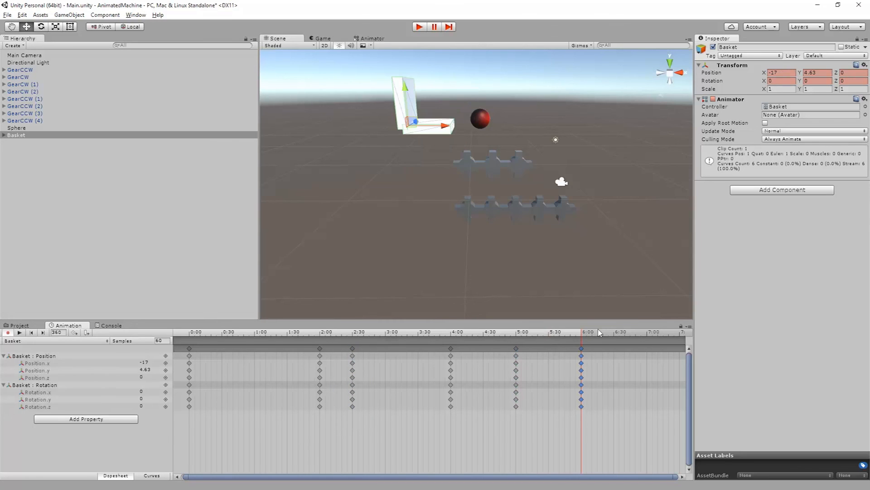
pyautogui.moveTo(582, 337)
pyautogui.mouseDown()
pyautogui.moveTo(445, 337)
pyautogui.moveTo(583, 335)
pyautogui.mouseUp()
pyautogui.press('Delete')
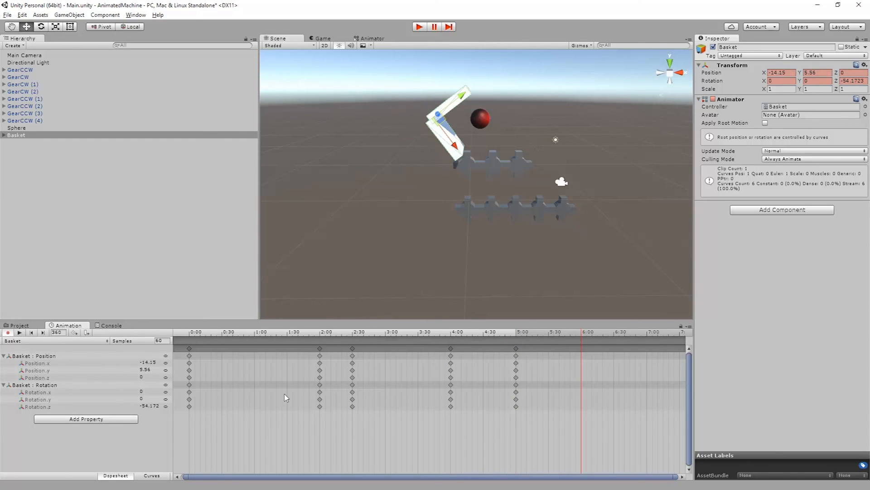
# Copy Basket's 2:00 position and rotation keyframes to 6:00 to return it to the raised, upright pose at X -17, Y 4.63
pyautogui.moveTo(298, 422); pyautogui.dragTo(337, 338)
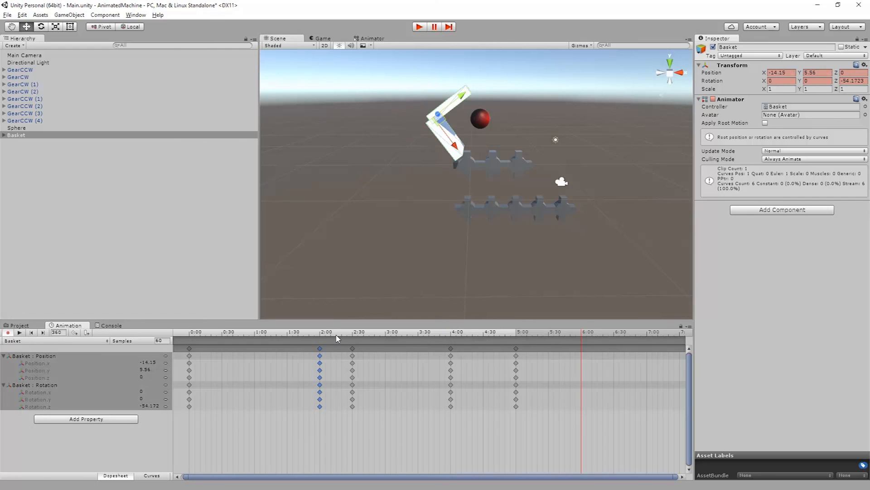
pyautogui.hotkey('ctrl', 'c')
pyautogui.hotkey('ctrl', 'v')
# Copy Basket's 0:00 position and rotation keyframes to 8:00 so it comes back down to its starting pose at Y -10
pyautogui.moveTo(584, 335); pyautogui.dragTo(676, 417)
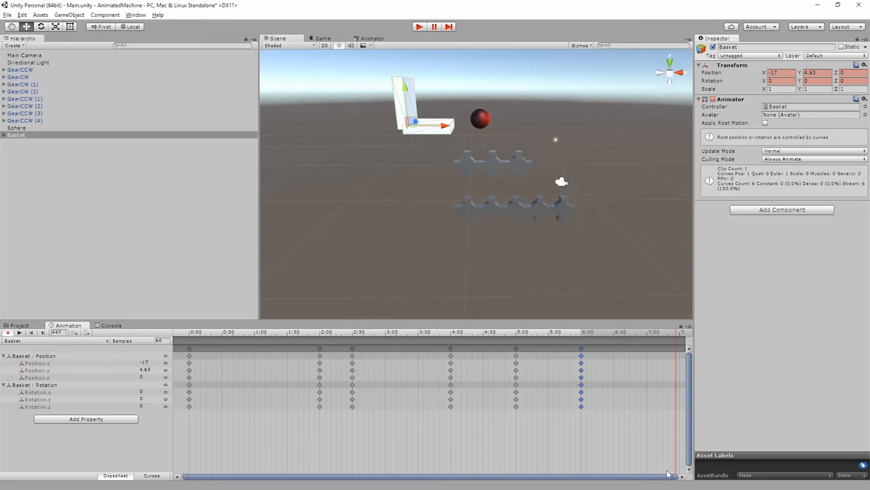
pyautogui.scroll(-2, 660, 463)
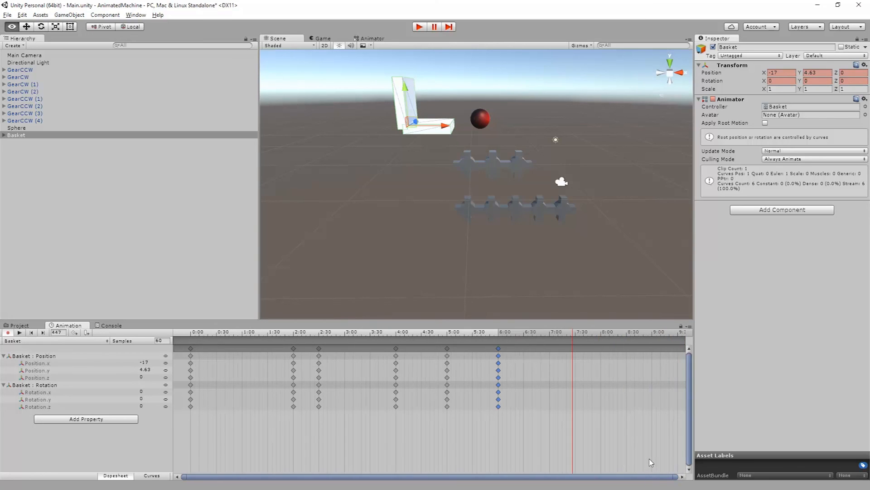
pyautogui.click(601, 335)
pyautogui.moveTo(223, 426); pyautogui.dragTo(167, 346)
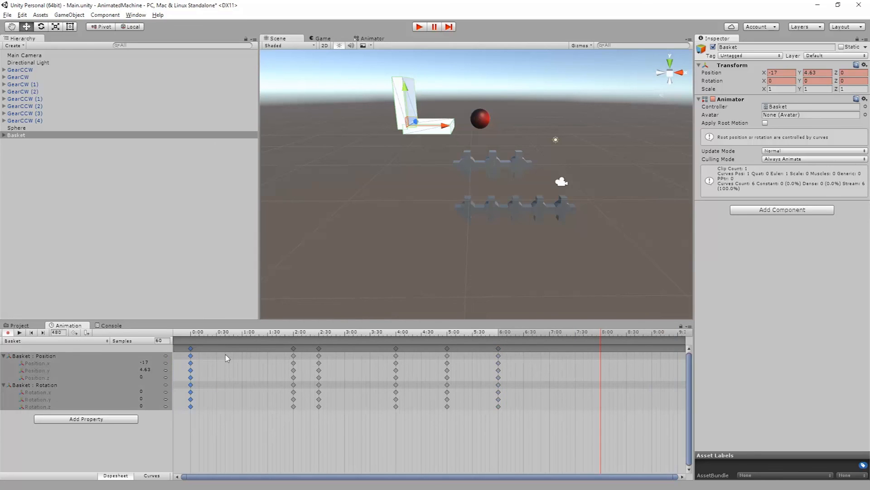
pyautogui.hotkey('ctrl', 'v')
# Copy Basket's 8:00 keyframes to frame 600 (10:00) to hold the lowered pose, and scrub the timeline to check the motion
pyautogui.moveTo(597, 334); pyautogui.dragTo(663, 371)
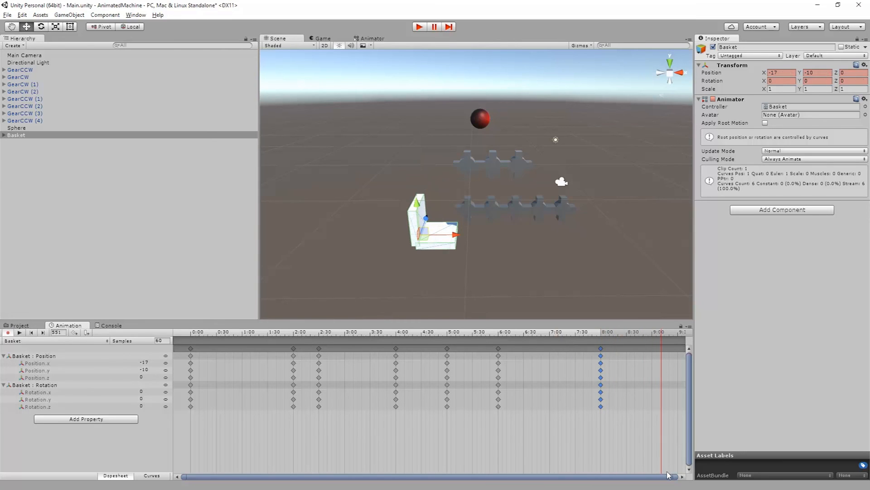
pyautogui.scroll(-2, 663, 457)
pyautogui.click(645, 333)
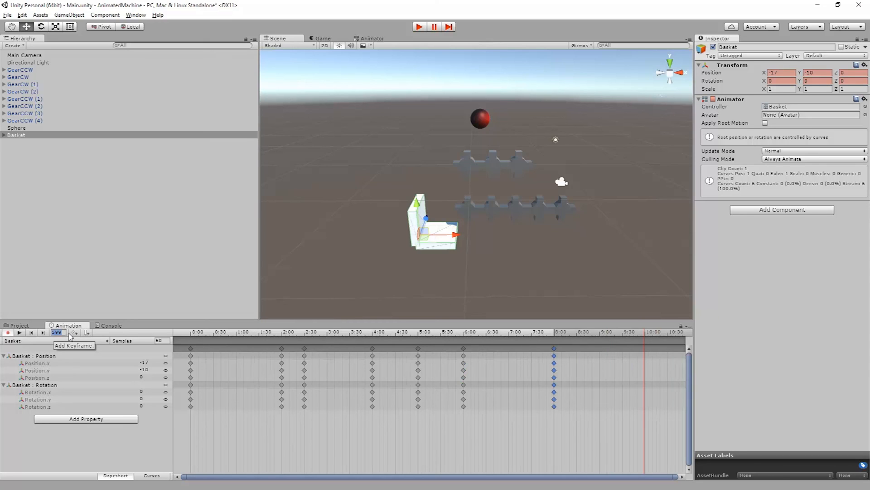
pyautogui.write('600')
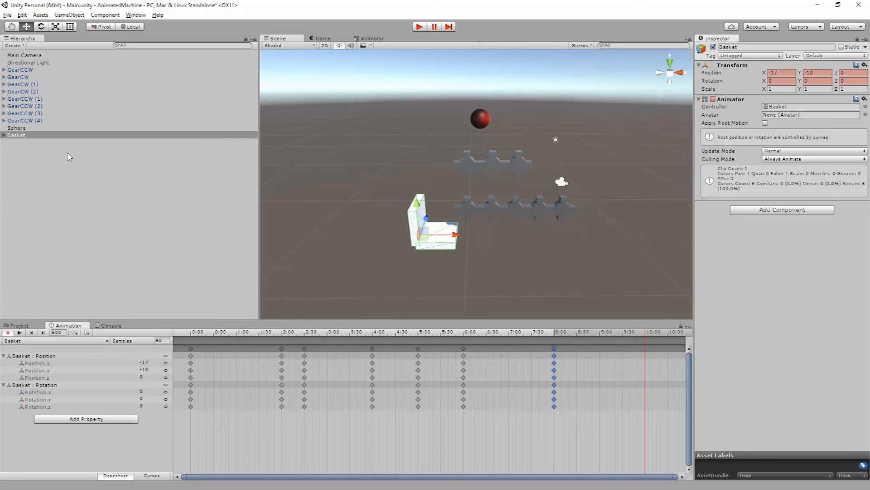
pyautogui.moveTo(562, 441); pyautogui.dragTo(514, 331)
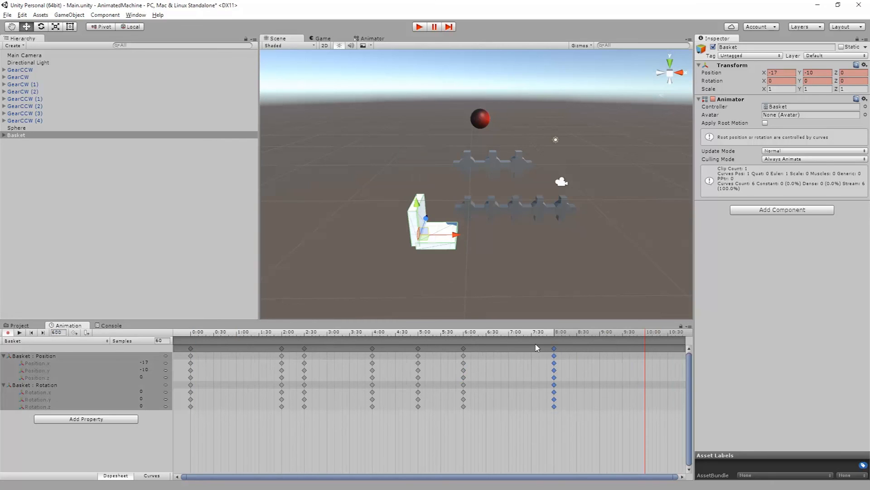
pyautogui.hotkey('ctrl', 'c')
pyautogui.hotkey('ctrl', 'v')
pyautogui.moveTo(639, 334); pyautogui.dragTo(125, 300)
pyautogui.moveTo(199, 299); pyautogui.dragTo(646, 336)
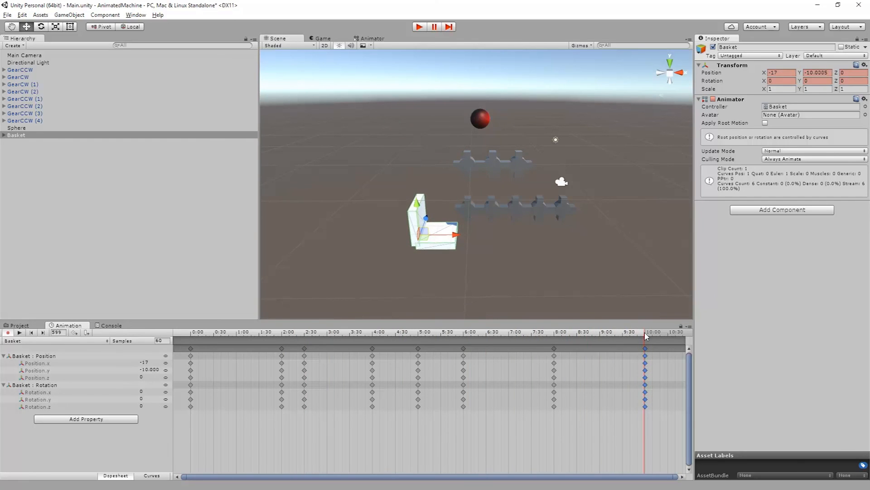
# Set the right tangent of the Position.y curve's 8:00 key to Linear so Basket stays level until 10:00
pyautogui.click(153, 476)
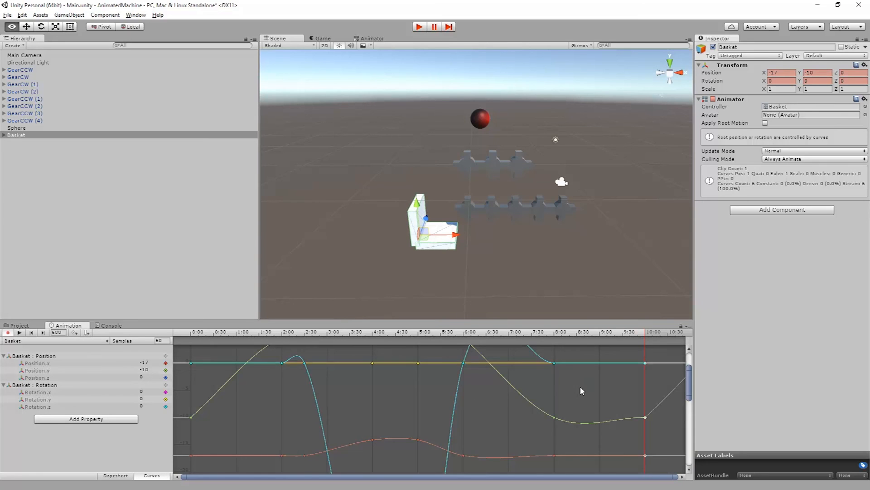
pyautogui.scroll(-5, 528, 387)
pyautogui.scroll(-2, 415, 374)
pyautogui.moveTo(415, 374); pyautogui.dragTo(608, 364, button='middle')
pyautogui.moveTo(675, 478); pyautogui.dragTo(369, 479)
pyautogui.click(519, 380)
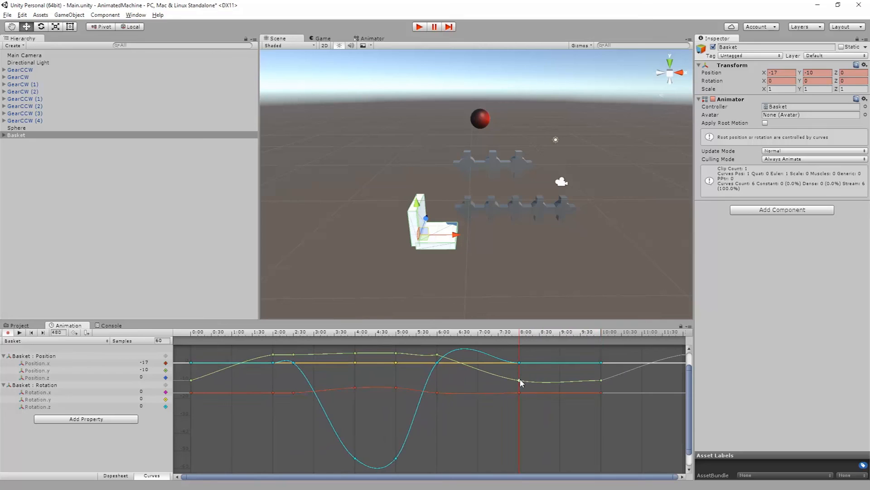
pyautogui.rightClick(519, 381)
pyautogui.moveTo(557, 461)
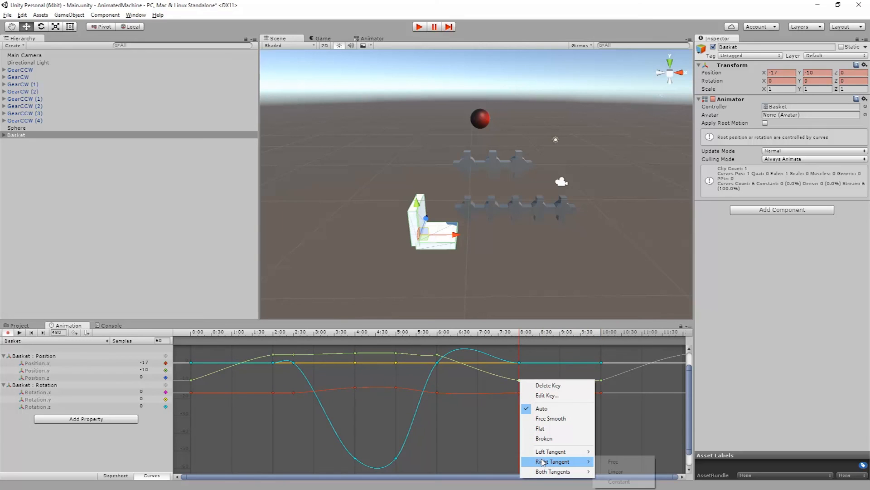
pyautogui.click(615, 472)
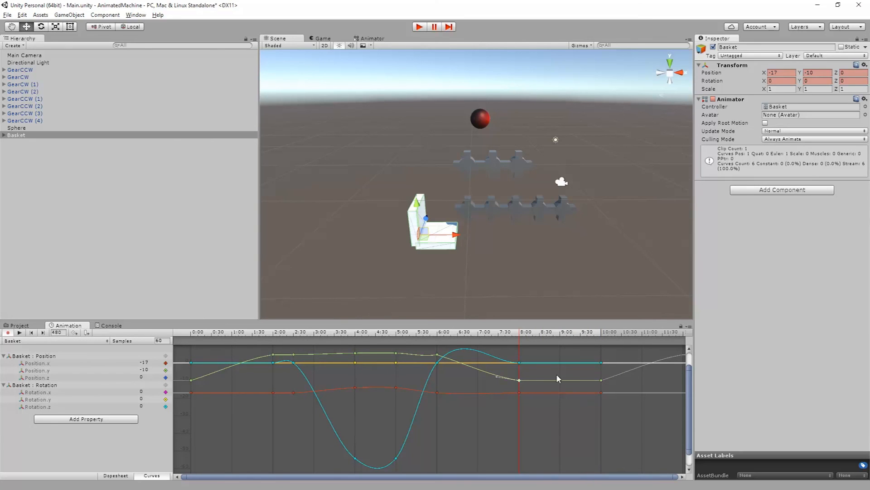
# Examine Basket's position and rotation curves one by one across the timeline
pyautogui.click(37, 363)
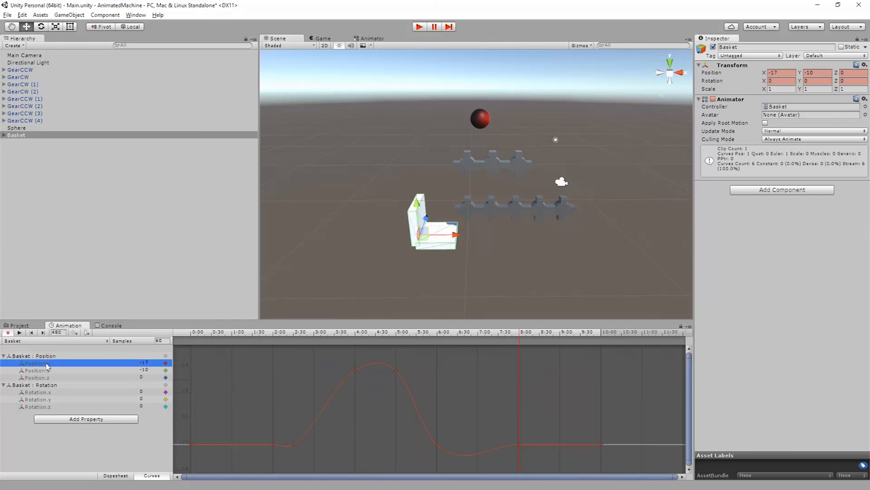
pyautogui.click(43, 372)
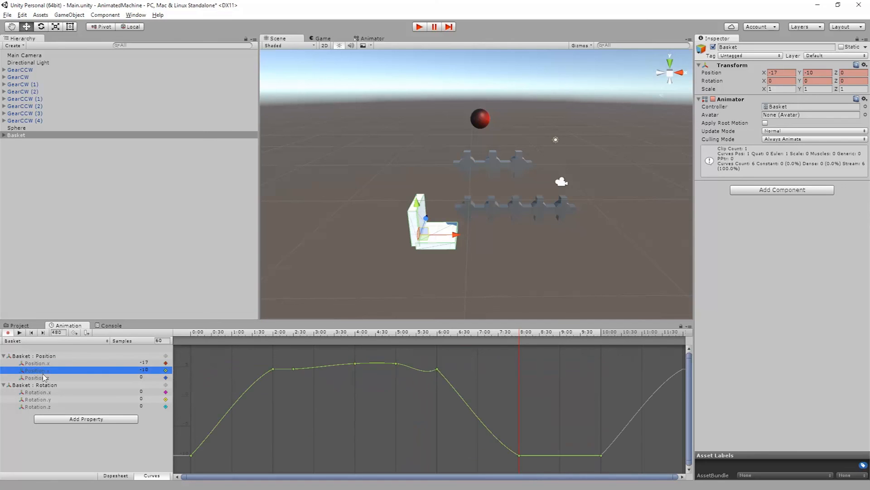
pyautogui.click(44, 378)
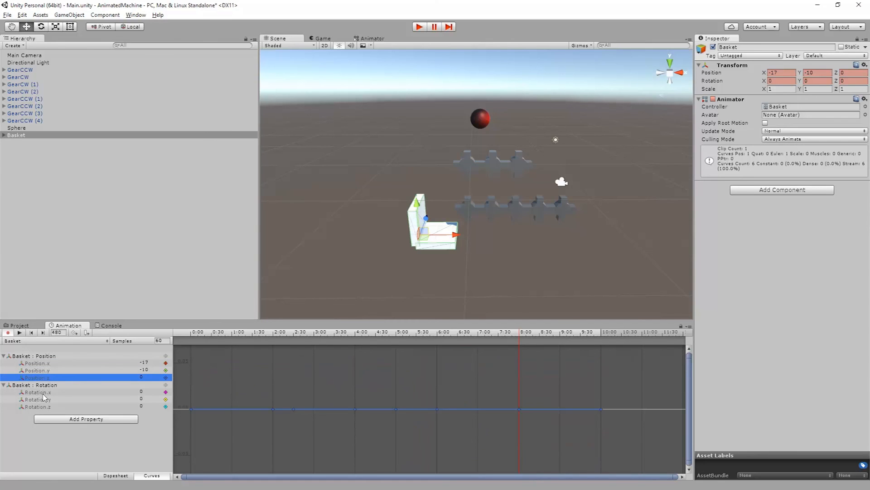
pyautogui.click(44, 393)
pyautogui.click(44, 400)
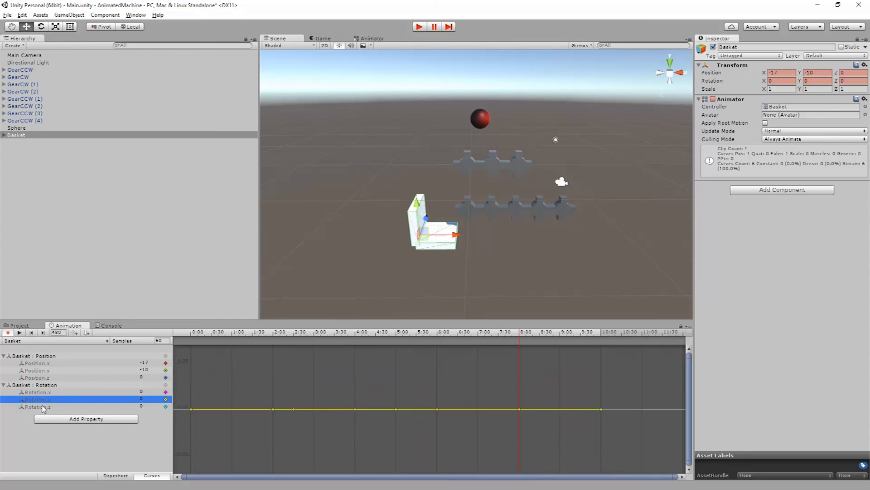
pyautogui.click(44, 407)
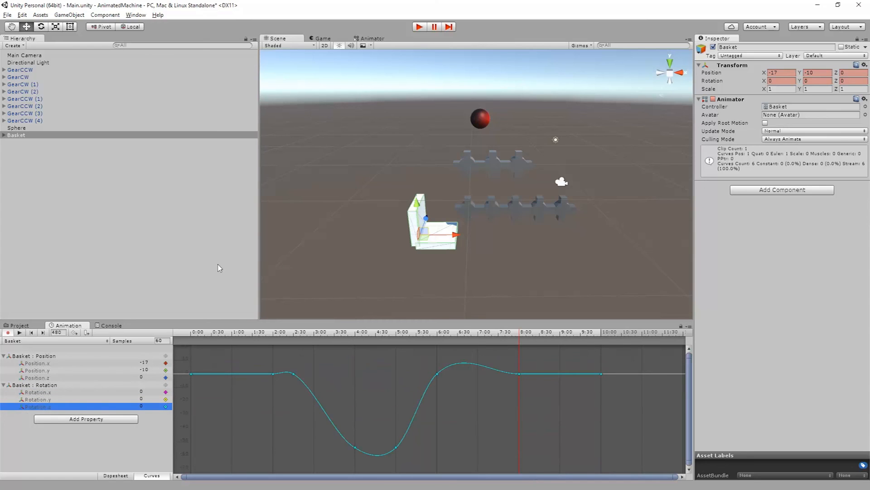
pyautogui.moveTo(548, 334); pyautogui.dragTo(627, 326)
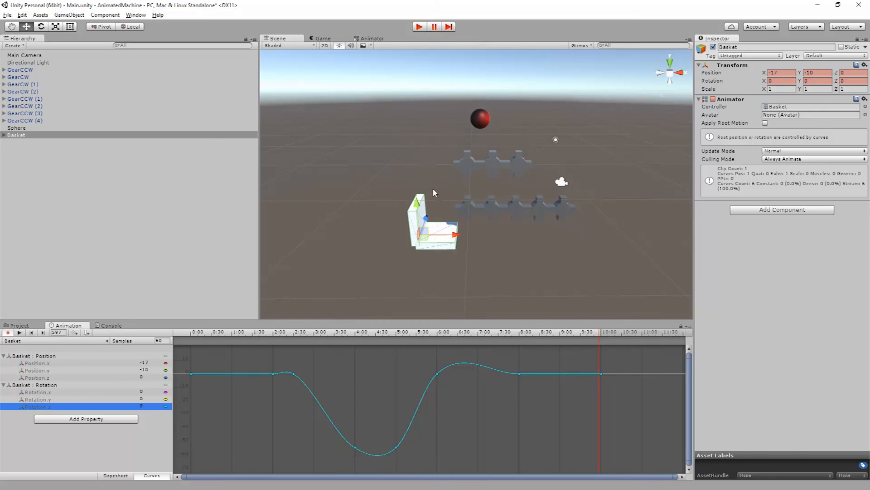
# Save the scene and run the game to test Basket's animation, stopping playback at the end
pyautogui.click(8, 15)
pyautogui.click(19, 49)
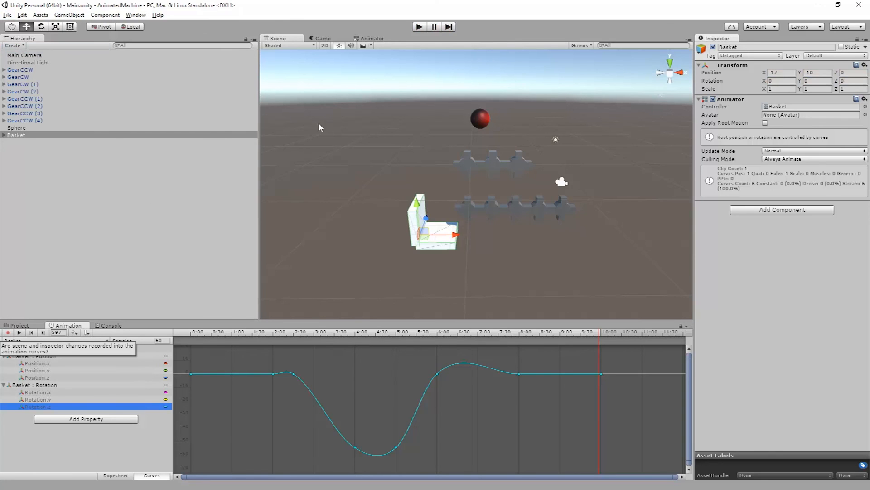
pyautogui.click(419, 27)
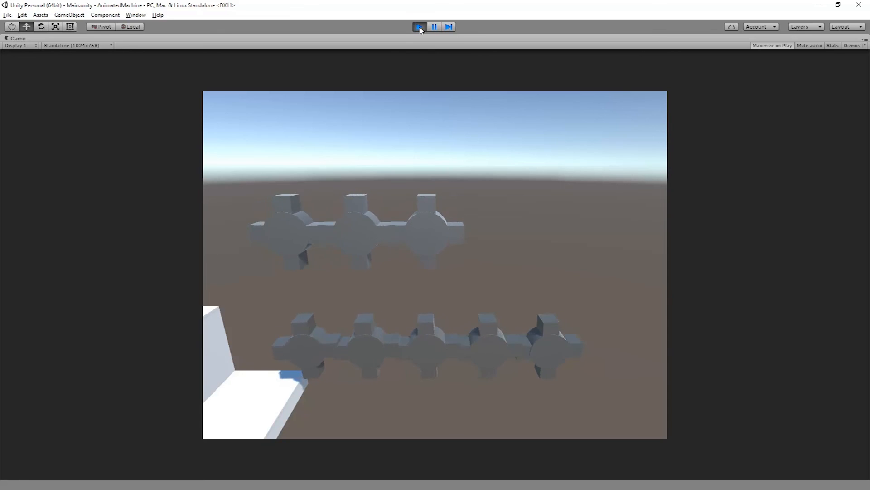
pyautogui.click(420, 27)
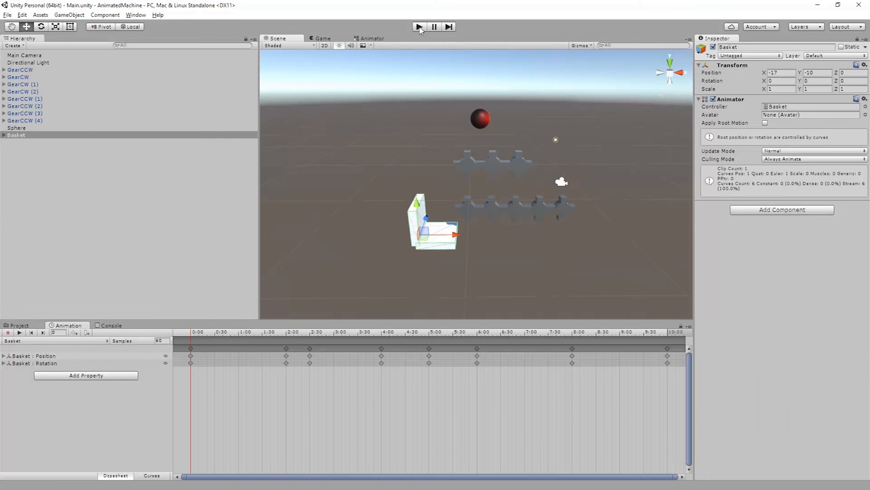